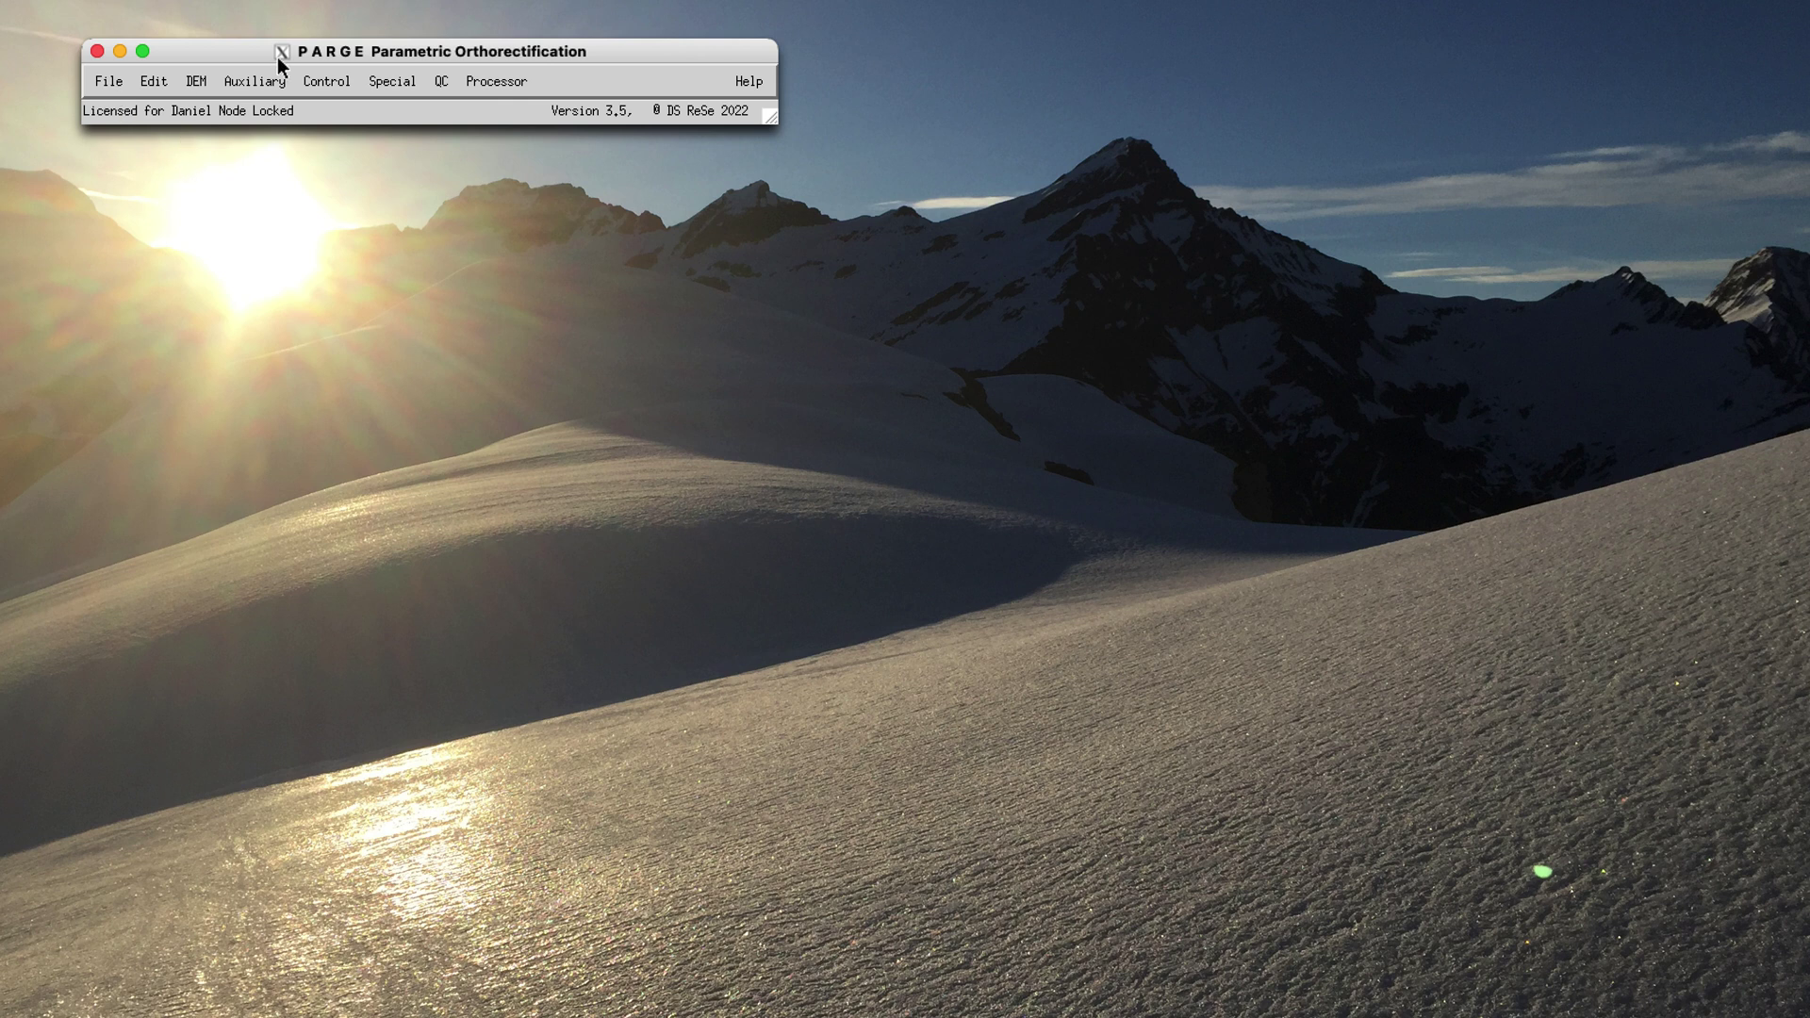
Step: Open the HYPERSPEC data import and set the sensor/INS type to Hyperspec-2
left_click_drag(234, 55, 222, 60)
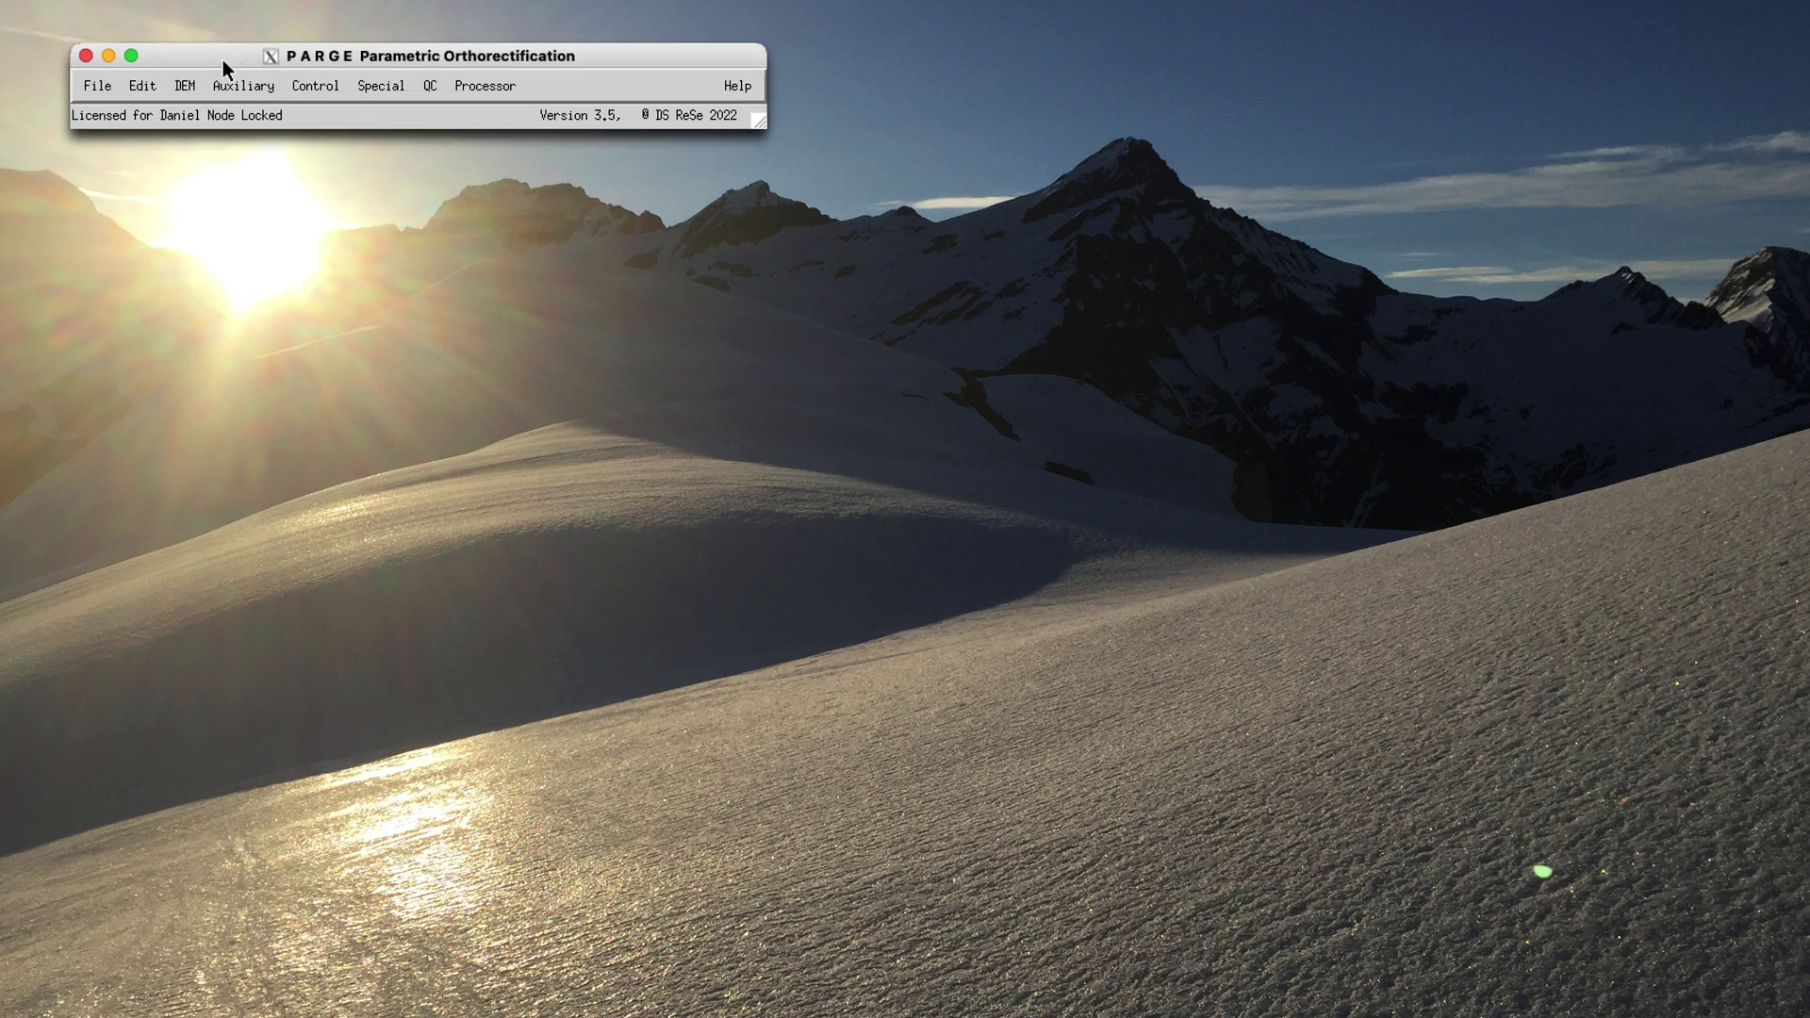
left_click(102, 88)
mouse_move(101, 160)
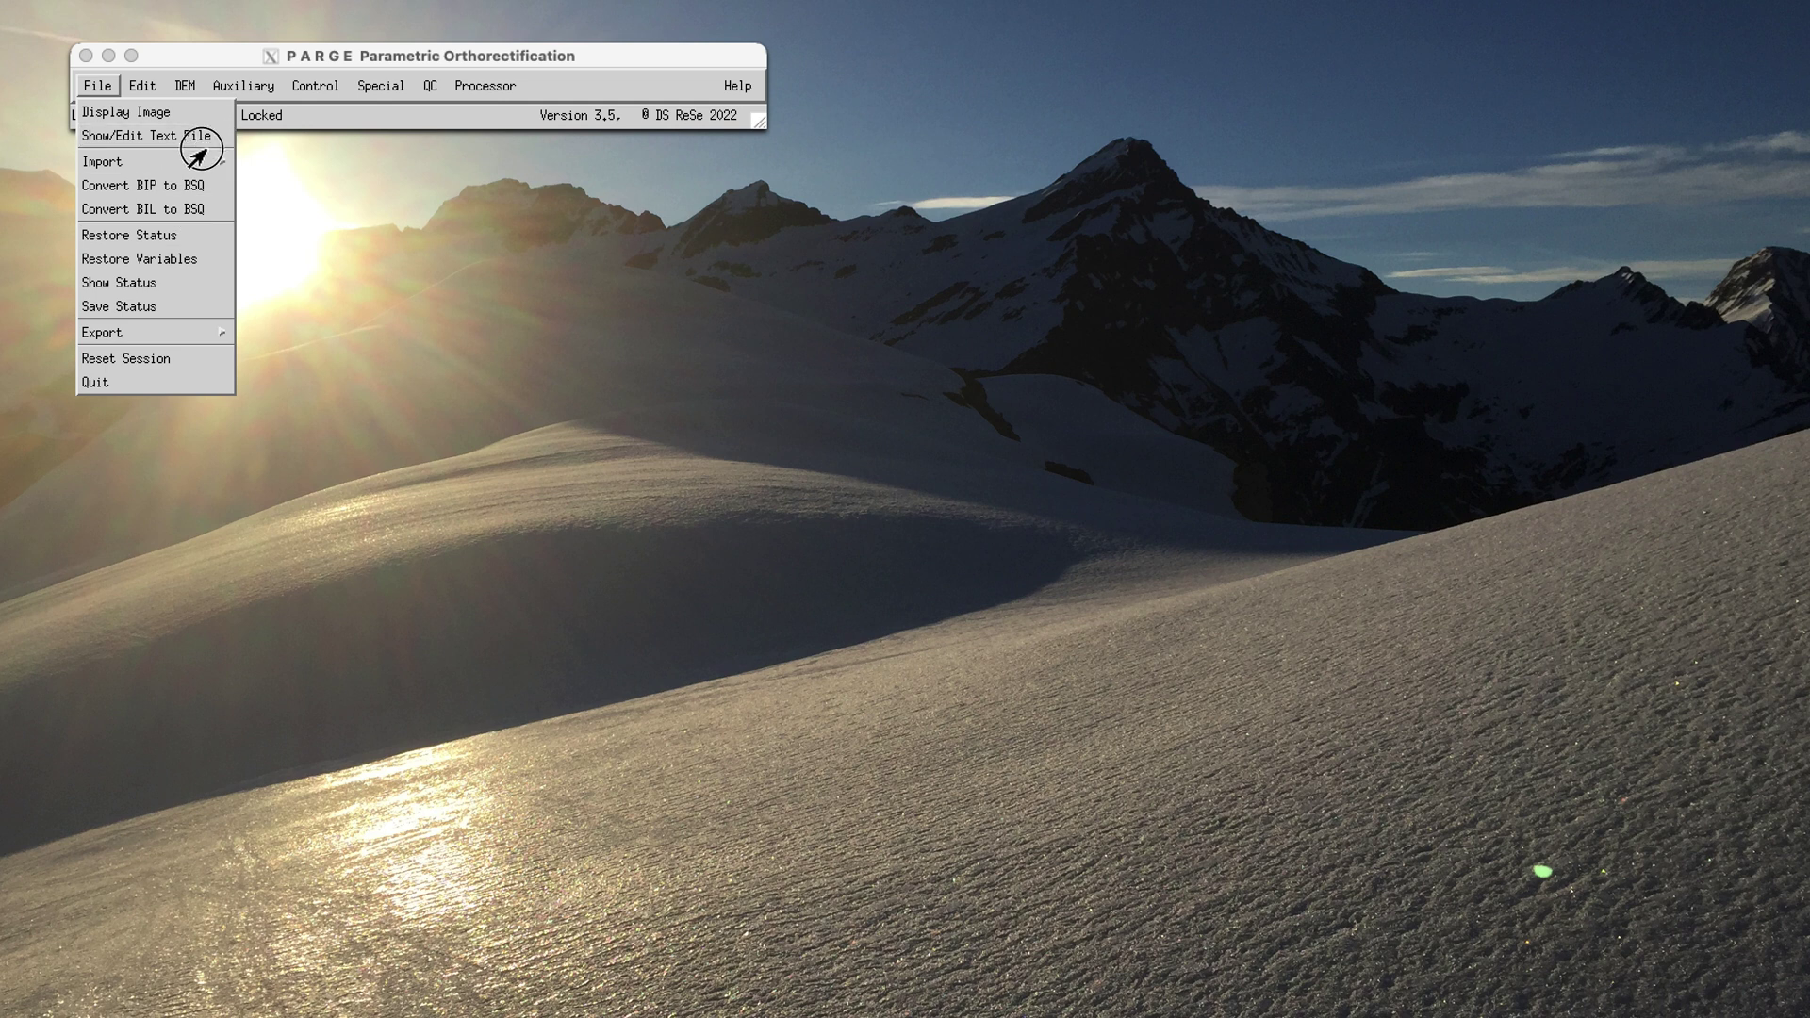
mouse_move(192, 162)
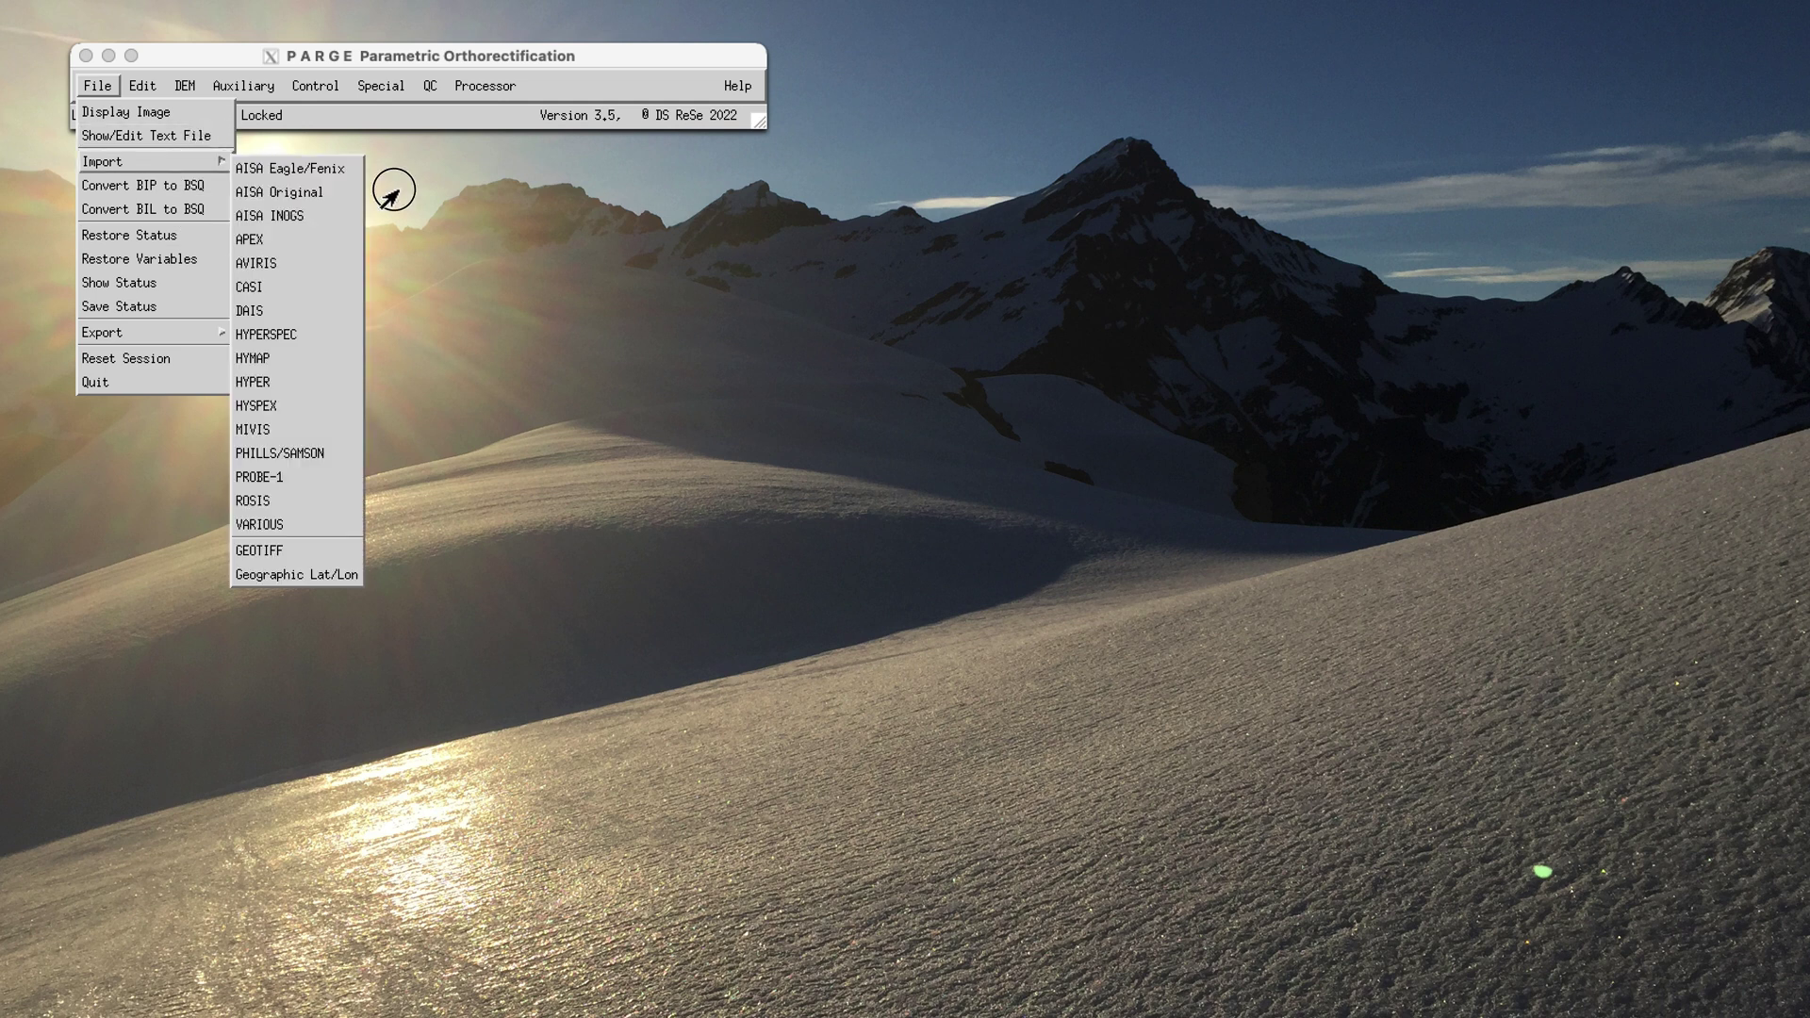
left_click(300, 338)
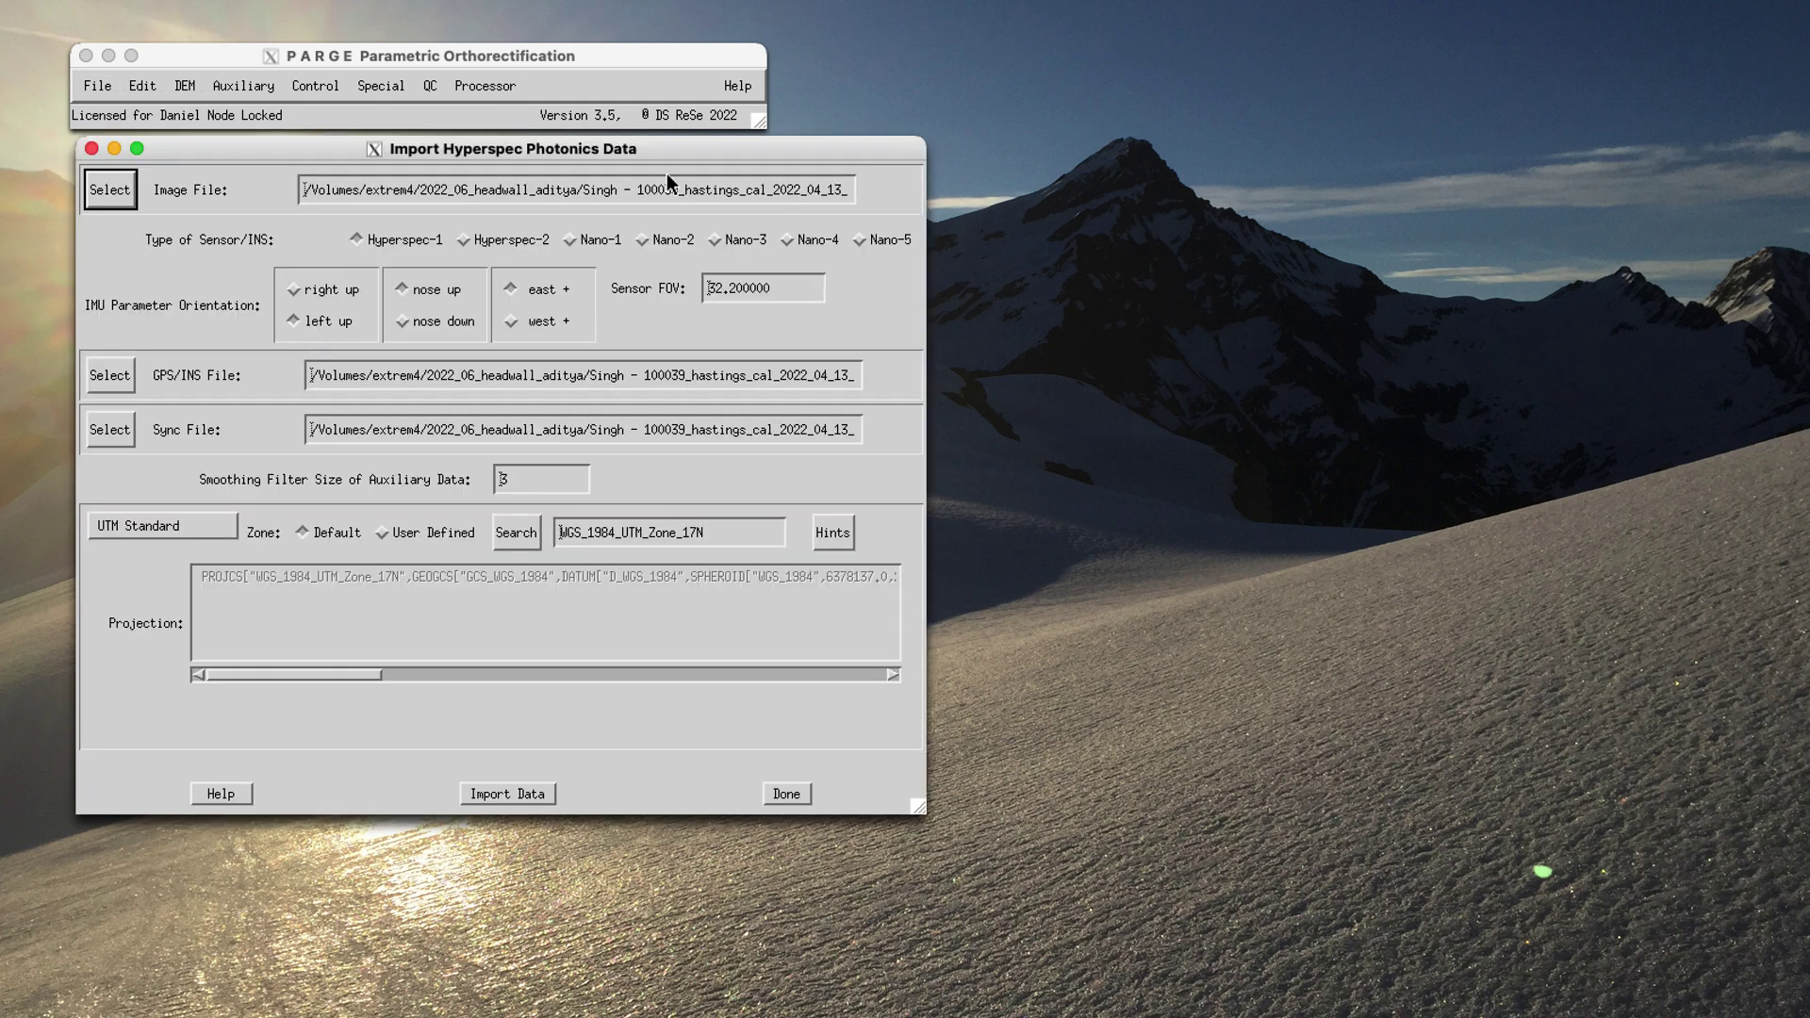
mouse_move(692, 160)
left_mouse_down()
mouse_move(789, 170)
mouse_move(714, 173)
left_mouse_up()
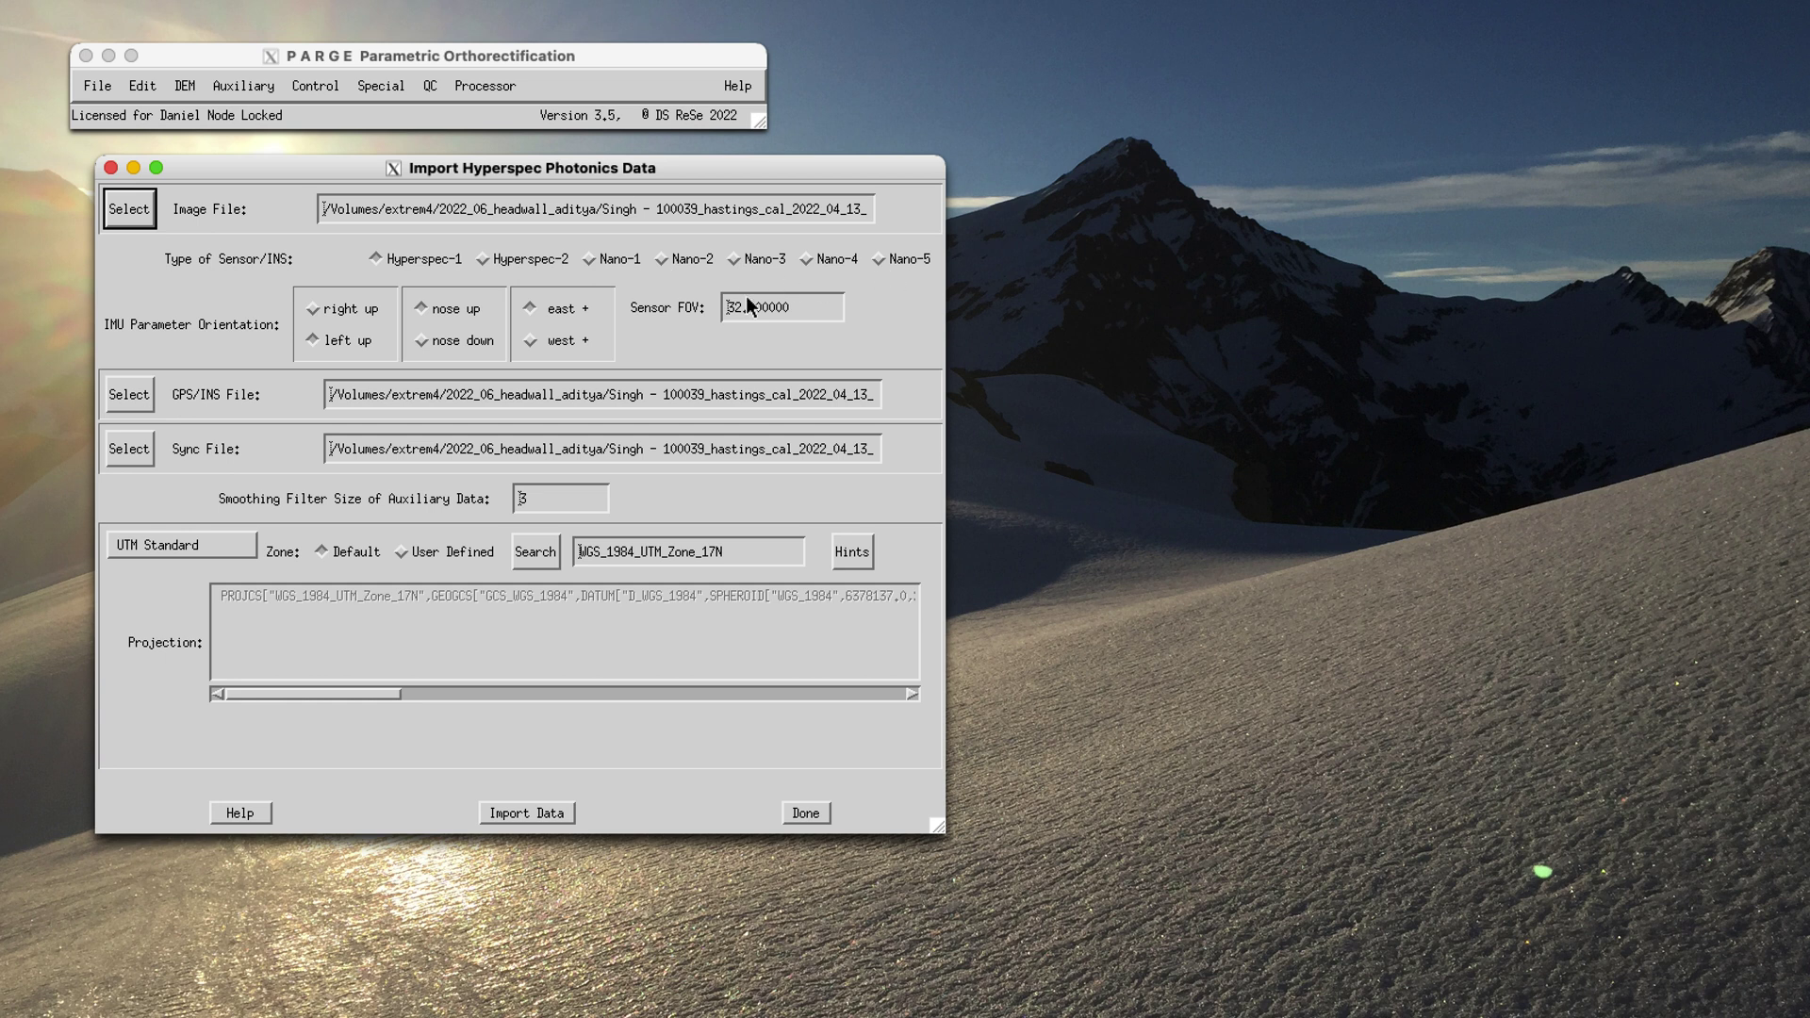
left_click(524, 264)
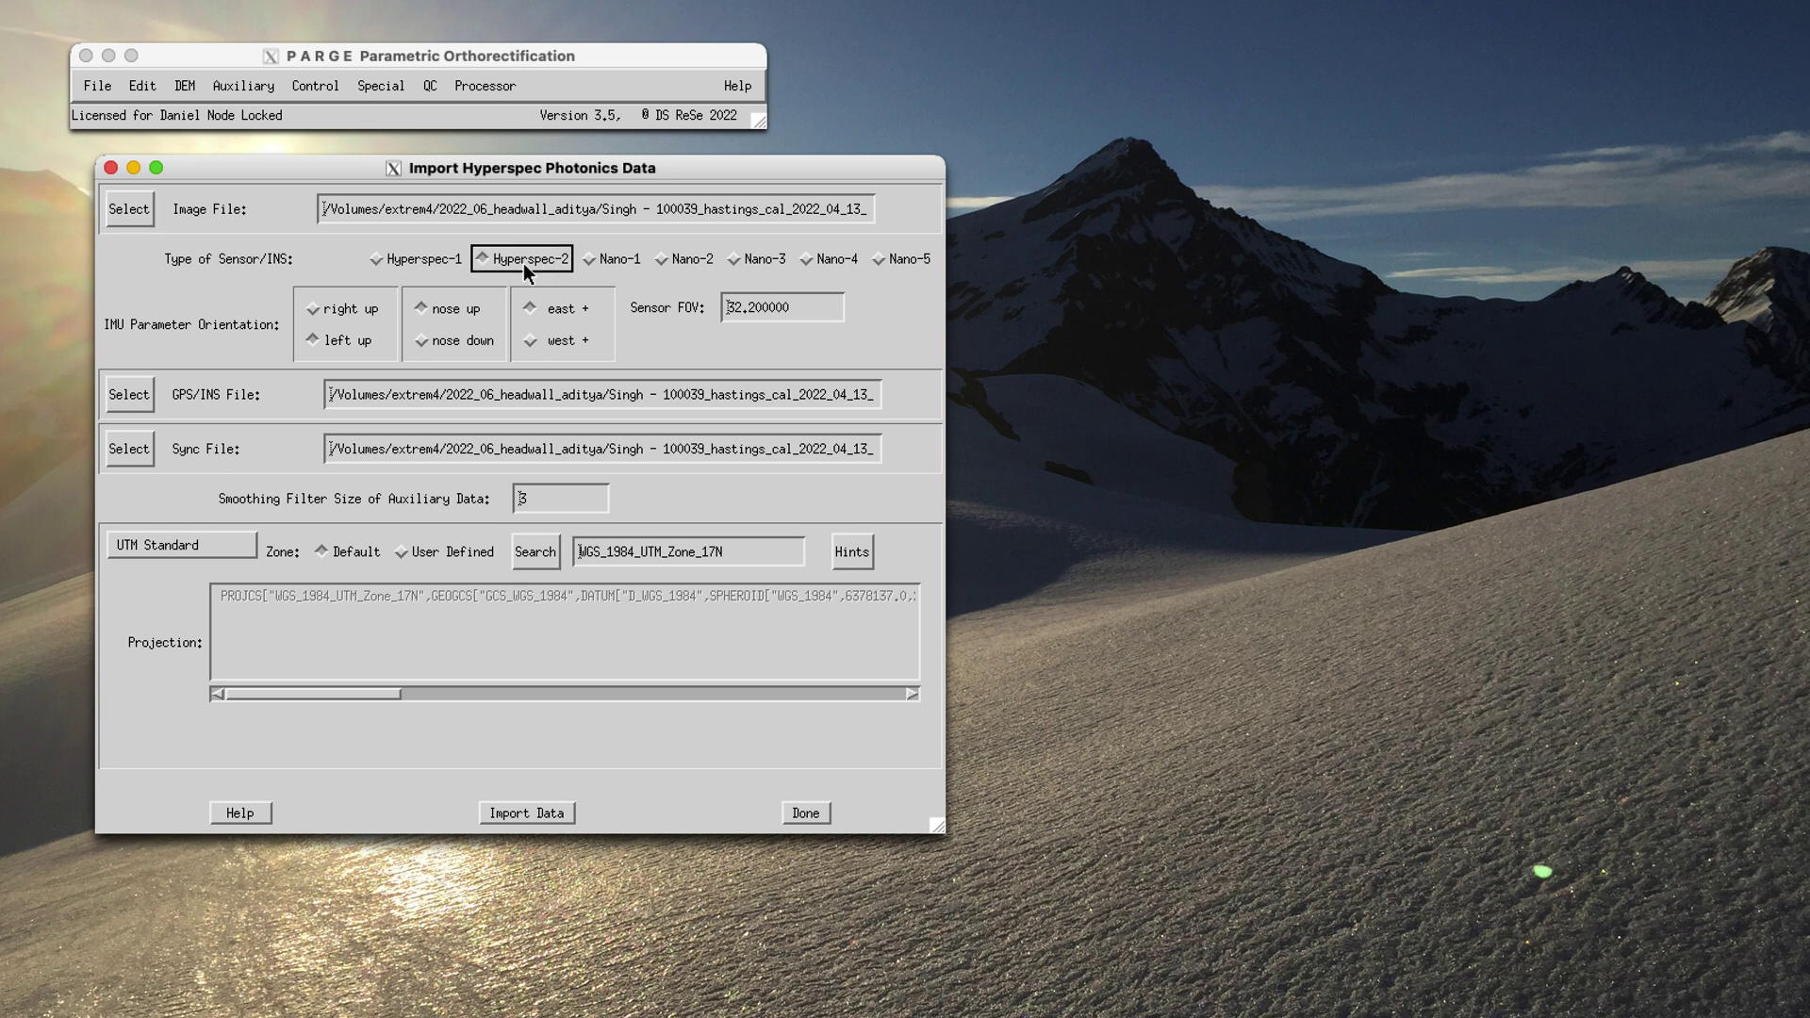
Step: Choose raw_10528 from the hastings_cal flight data folder as the image file
left_click(129, 214)
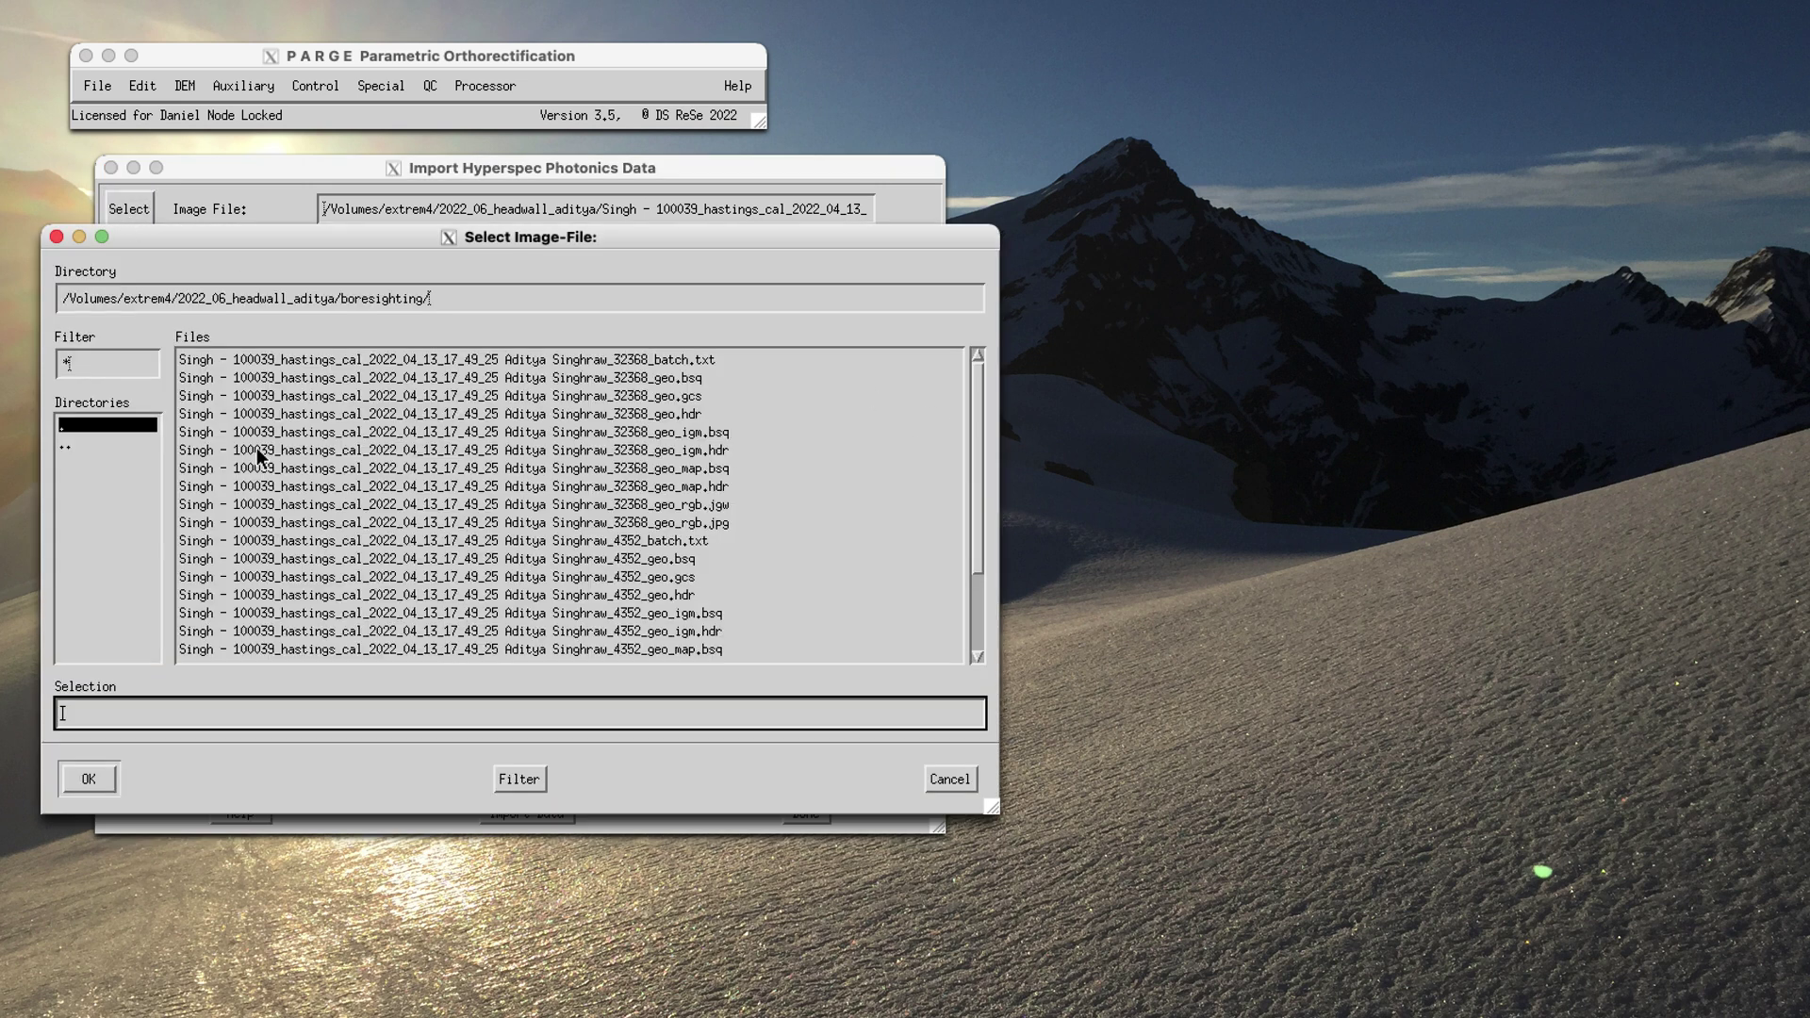
double_click(110, 441)
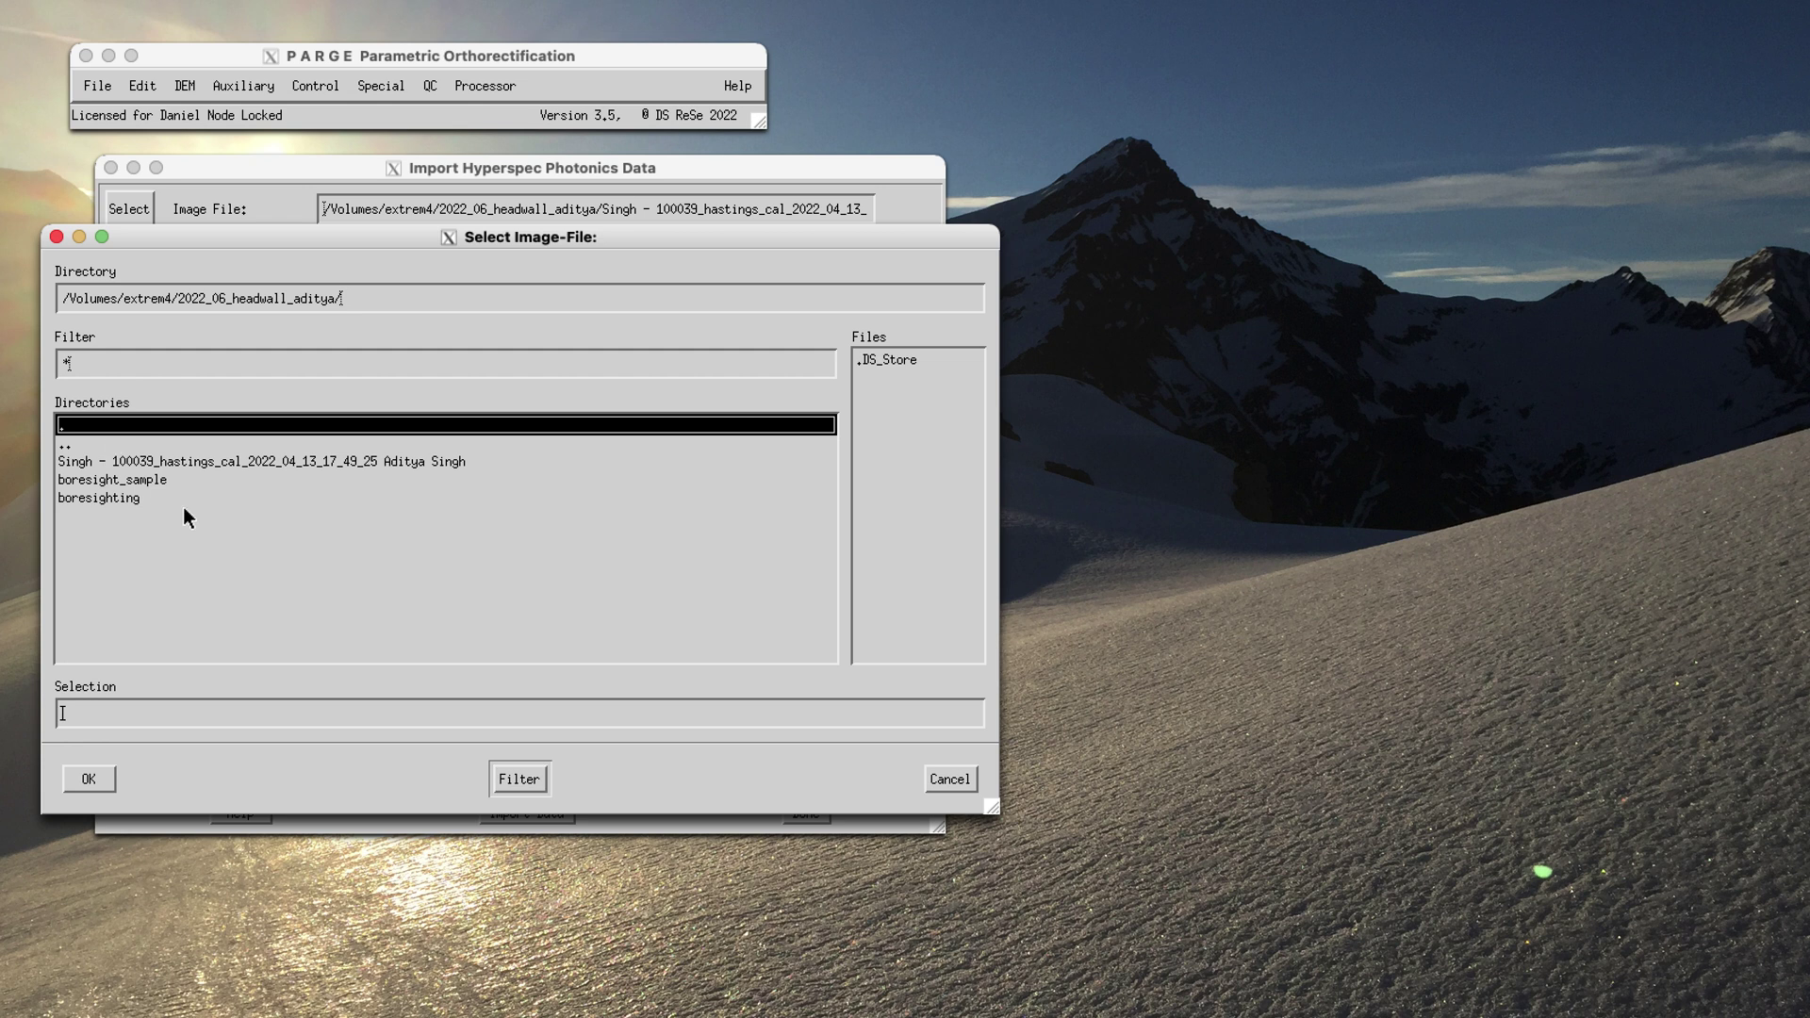
double_click(217, 460)
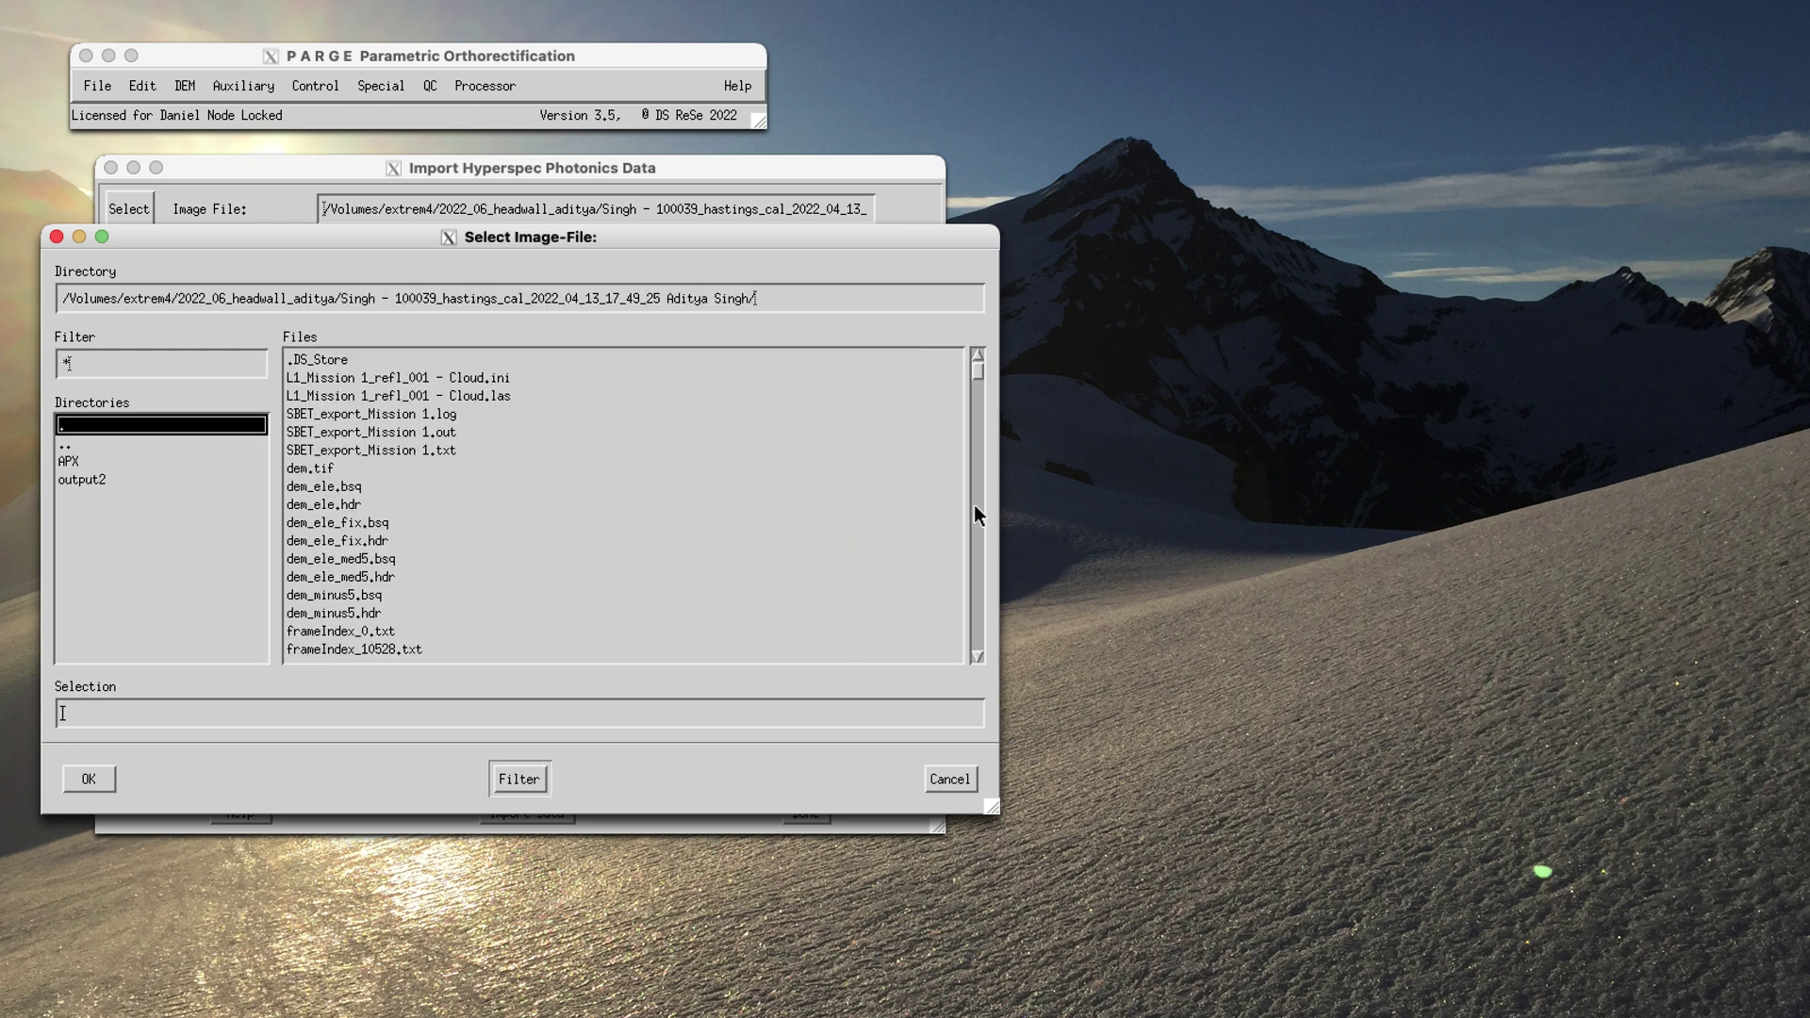
scroll(975, 506, "down", 10)
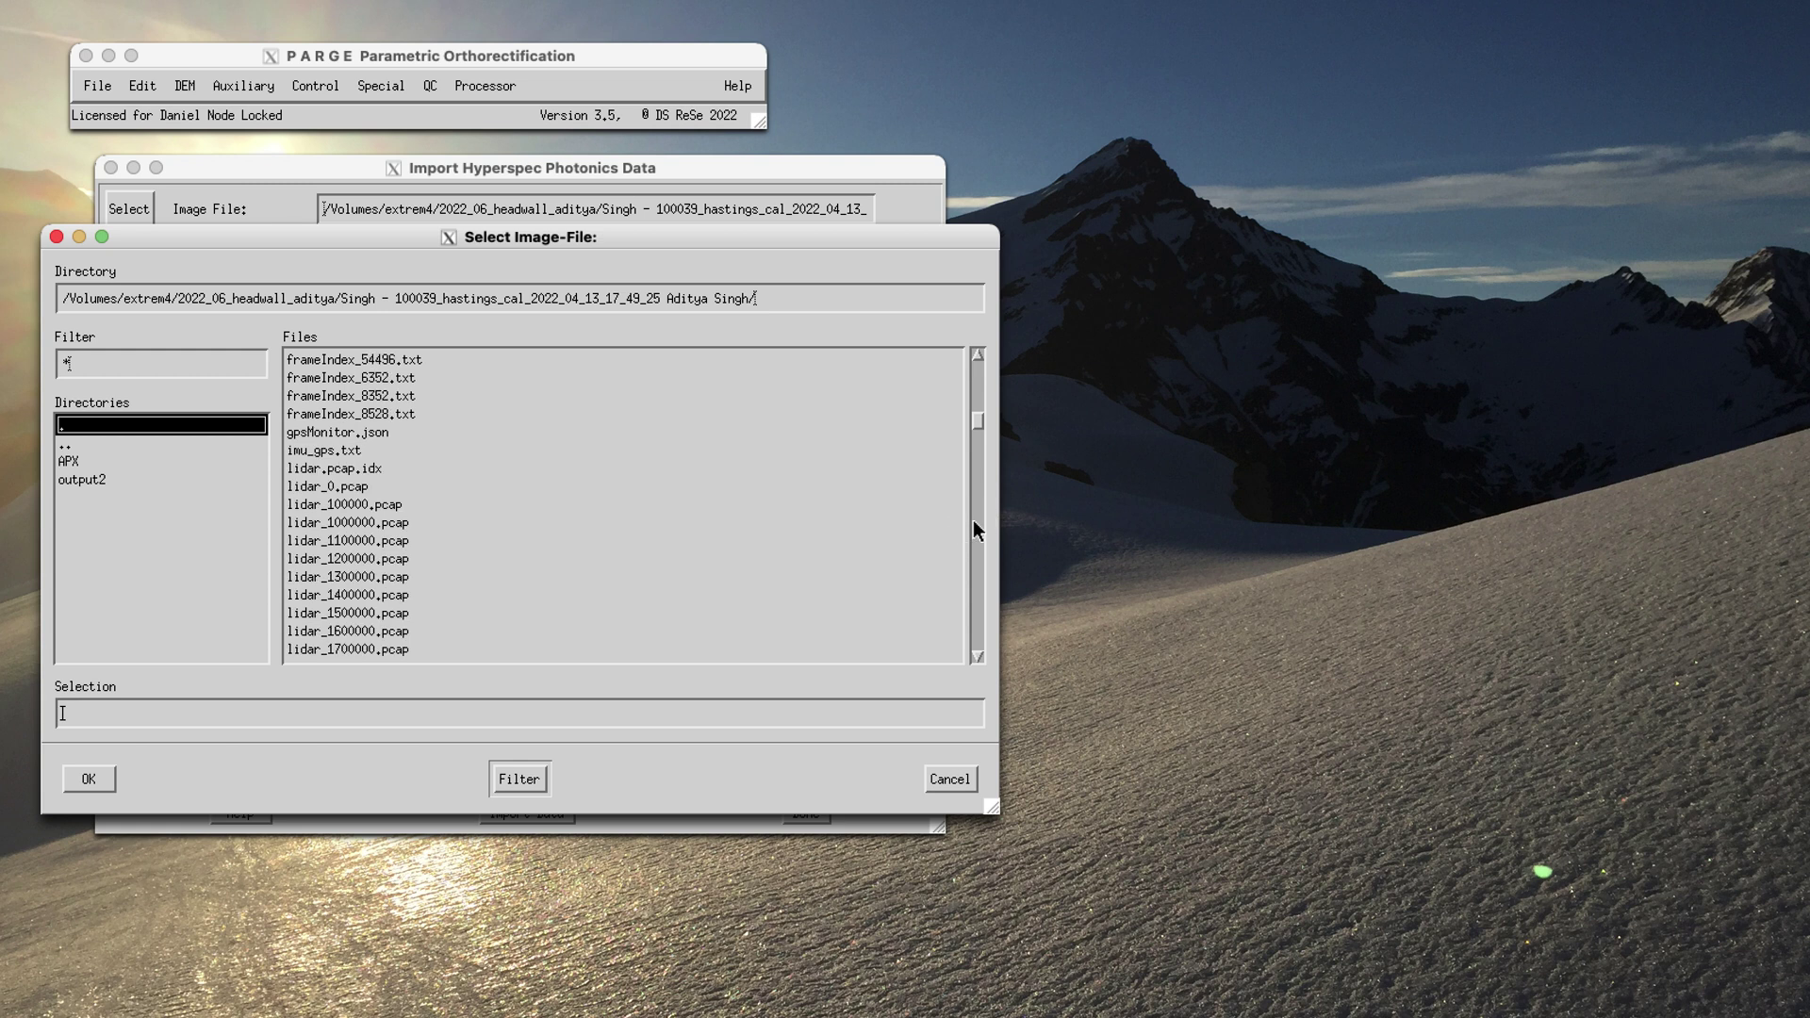
left_click(977, 631)
left_click(977, 634)
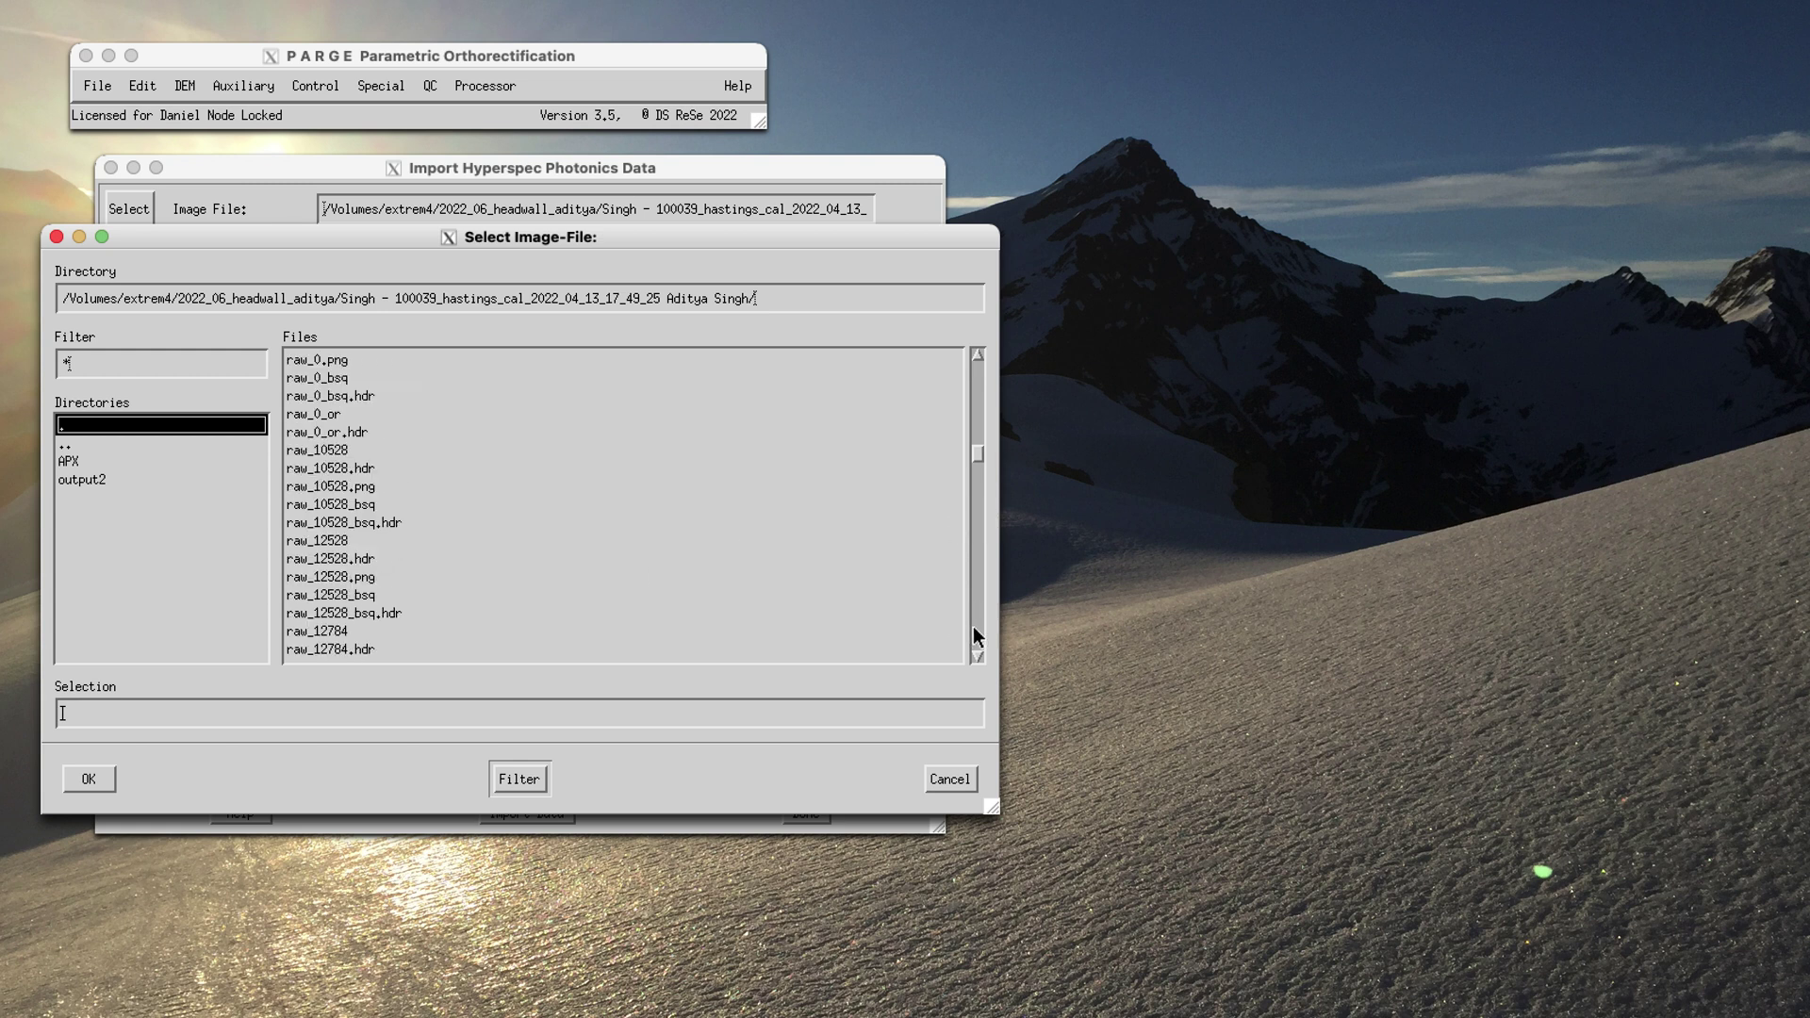
left_click(375, 451)
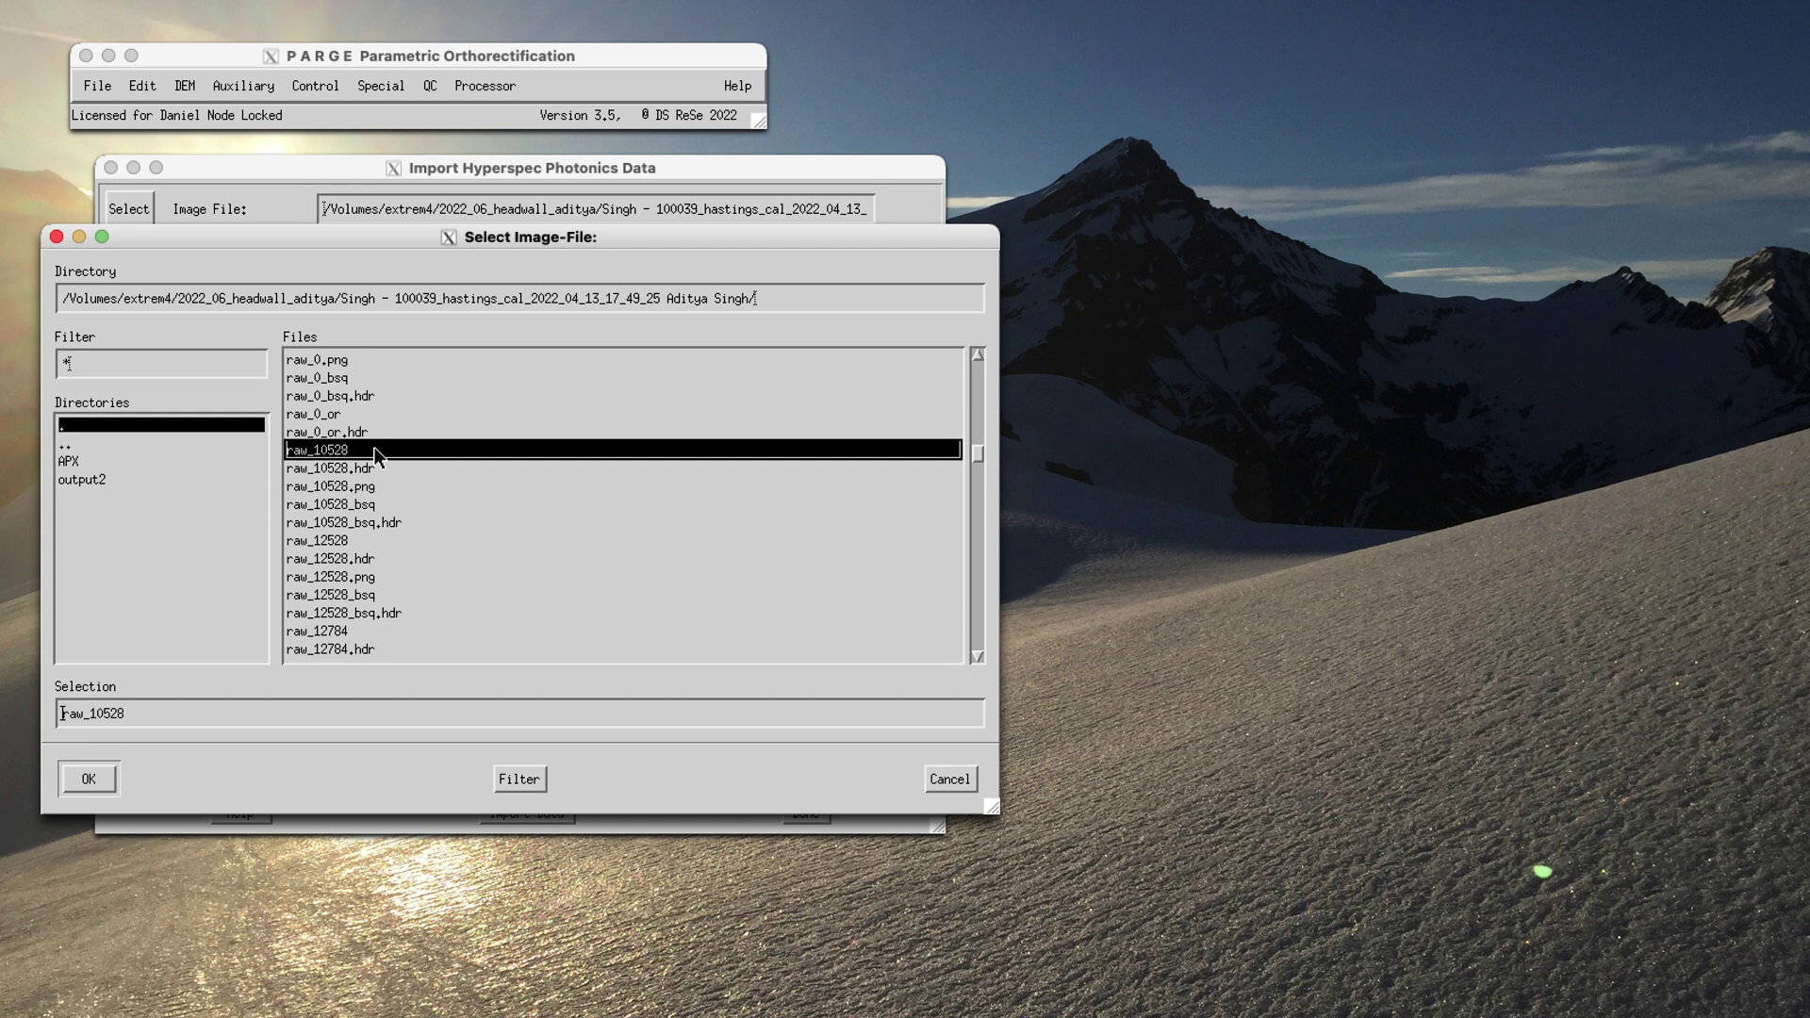
left_click(82, 782)
Step: Choose SBET_export_Mission 1.out as the GPS/INS file
left_click(134, 398)
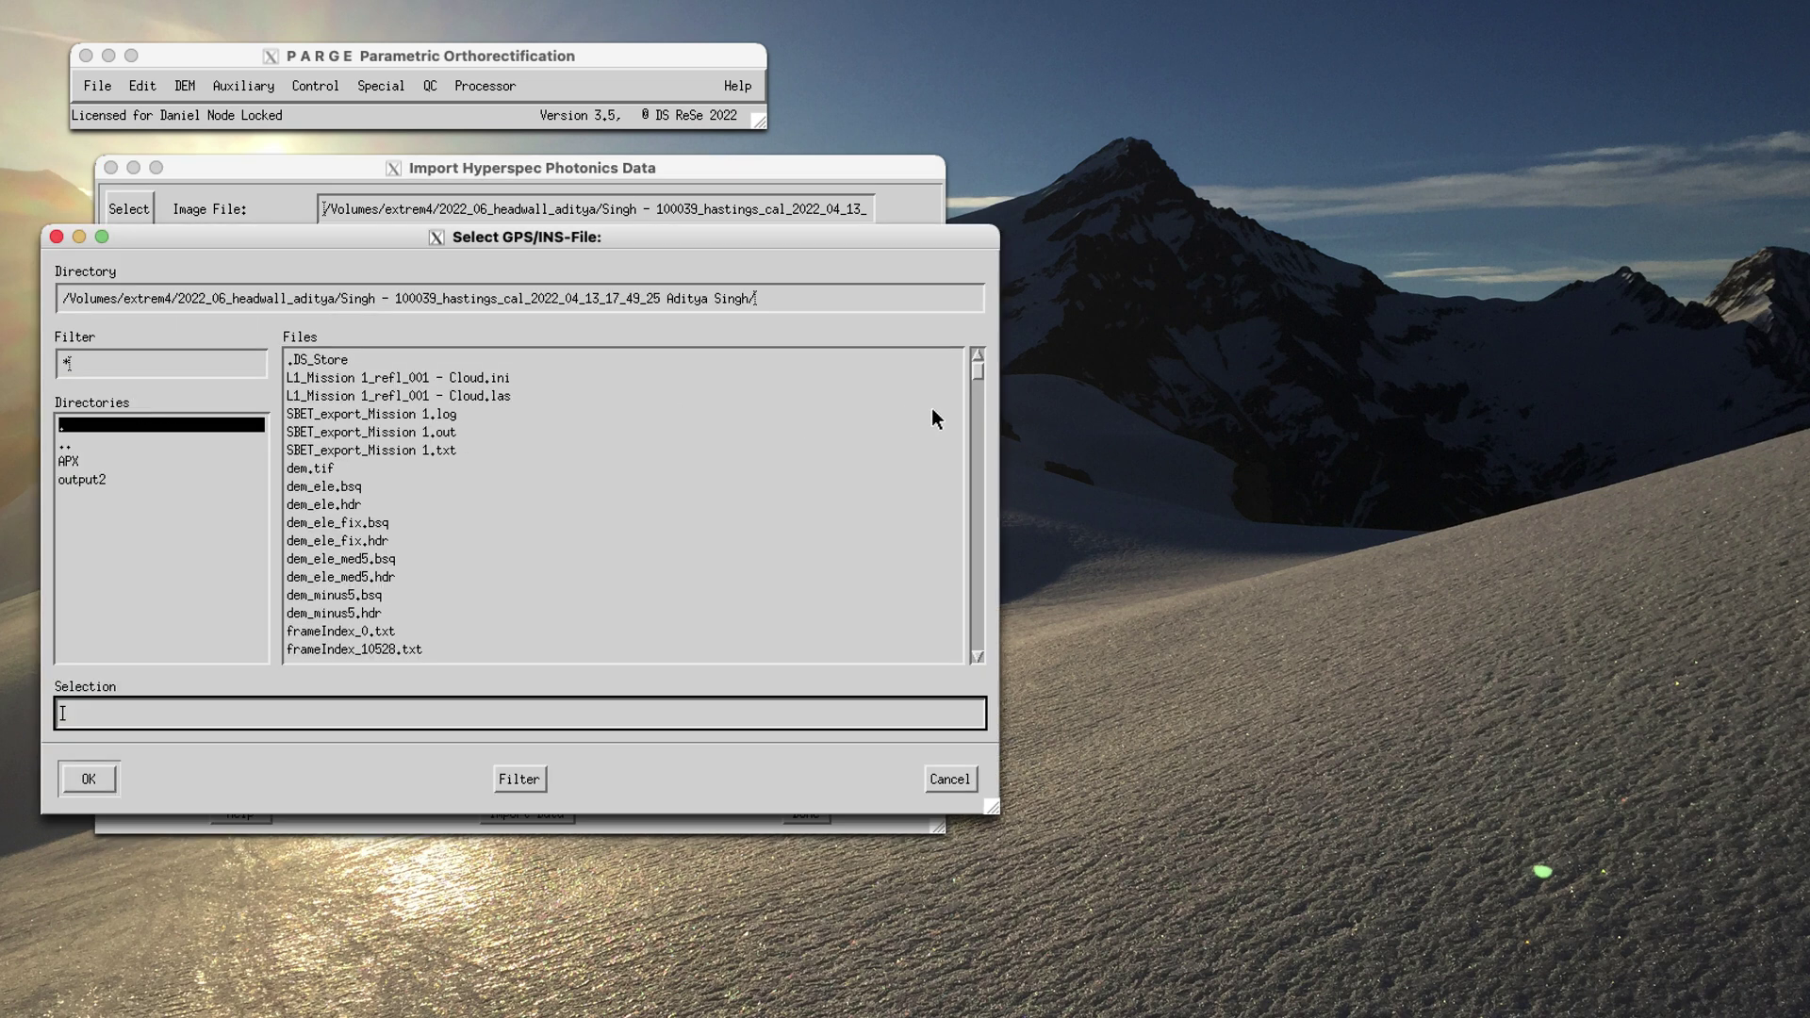
left_click(407, 432)
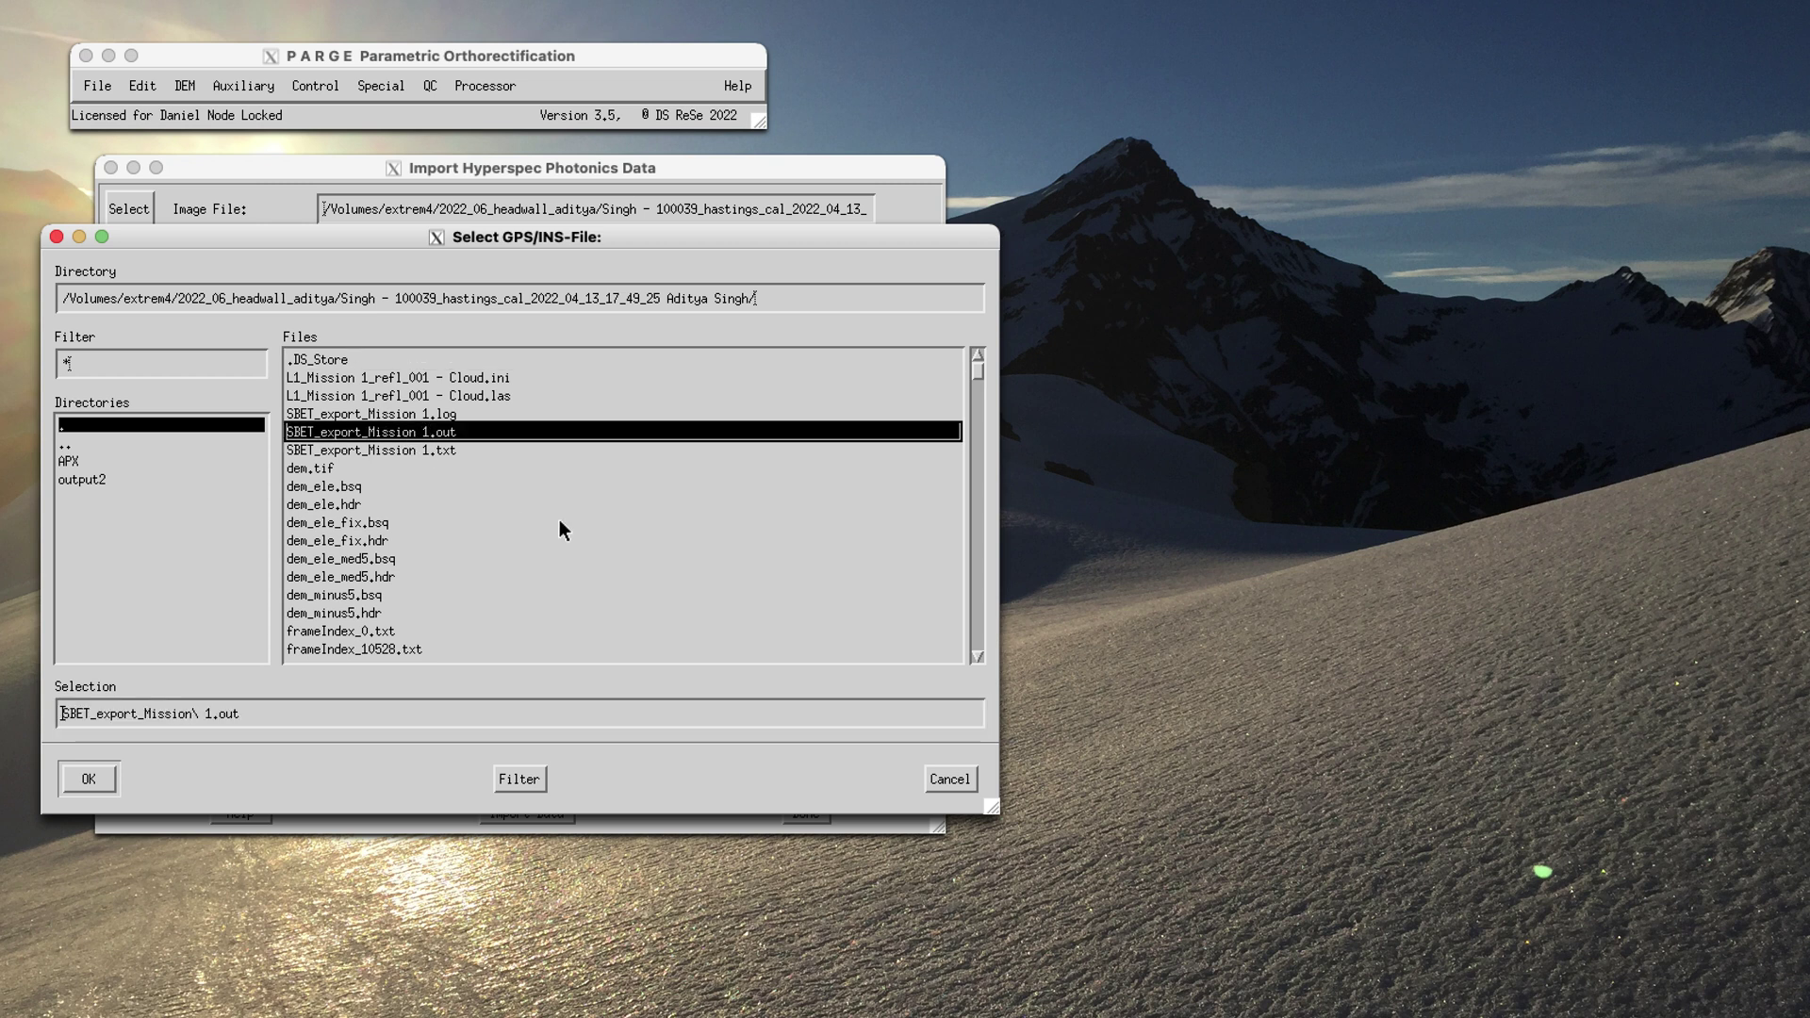
left_click(89, 779)
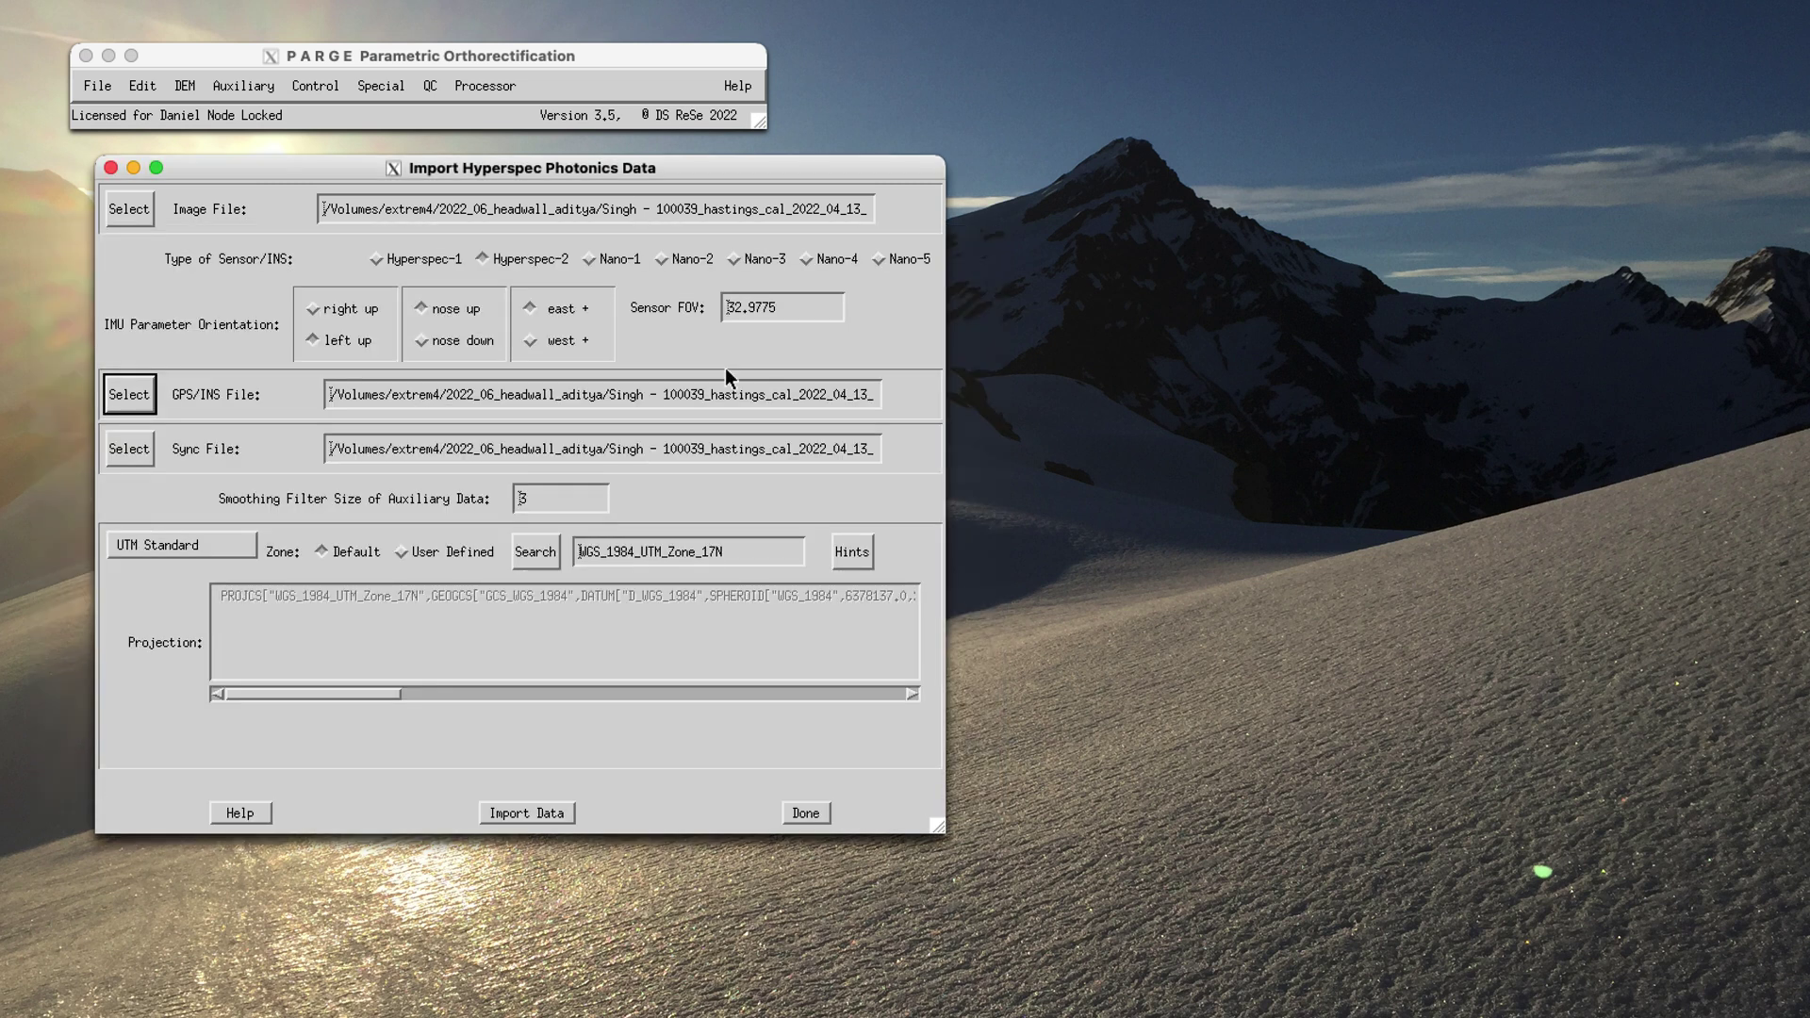
Step: Check the file name at the end of the sync file path and the sensor FOV value
left_click_drag(511, 449, 957, 471)
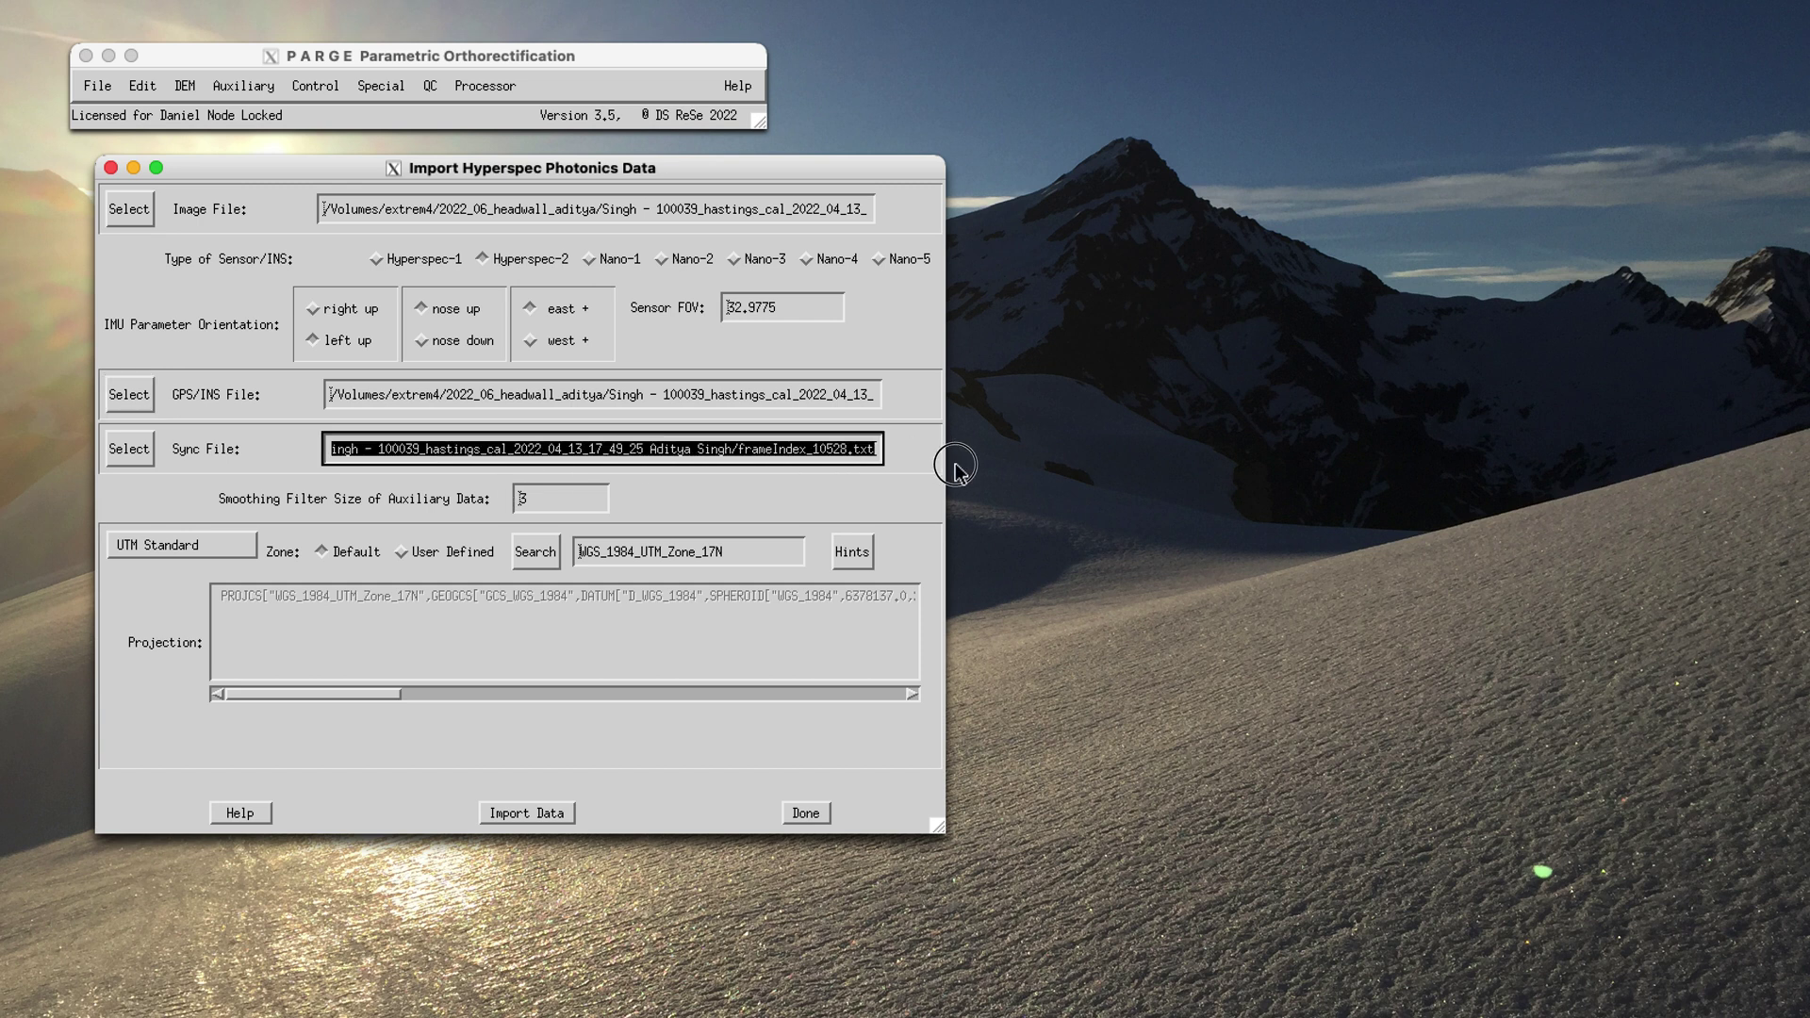
left_click(777, 453)
left_click_drag(758, 452, 924, 456)
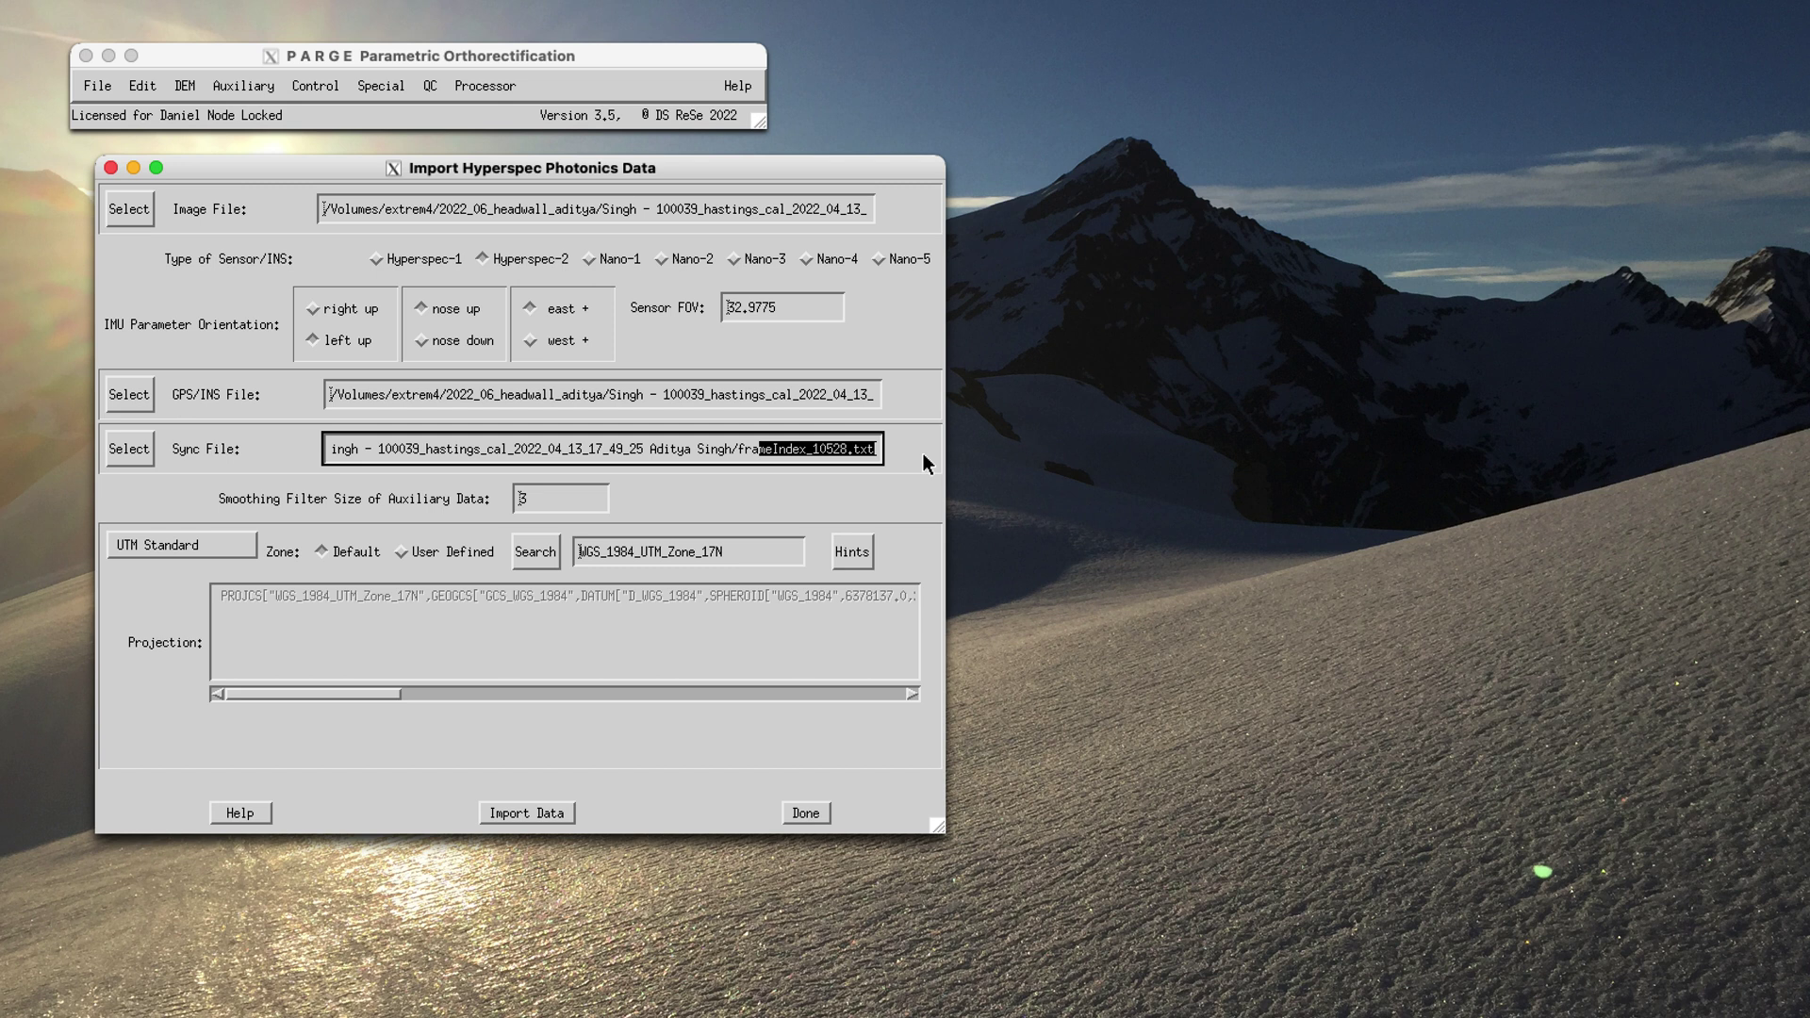
left_click(808, 312)
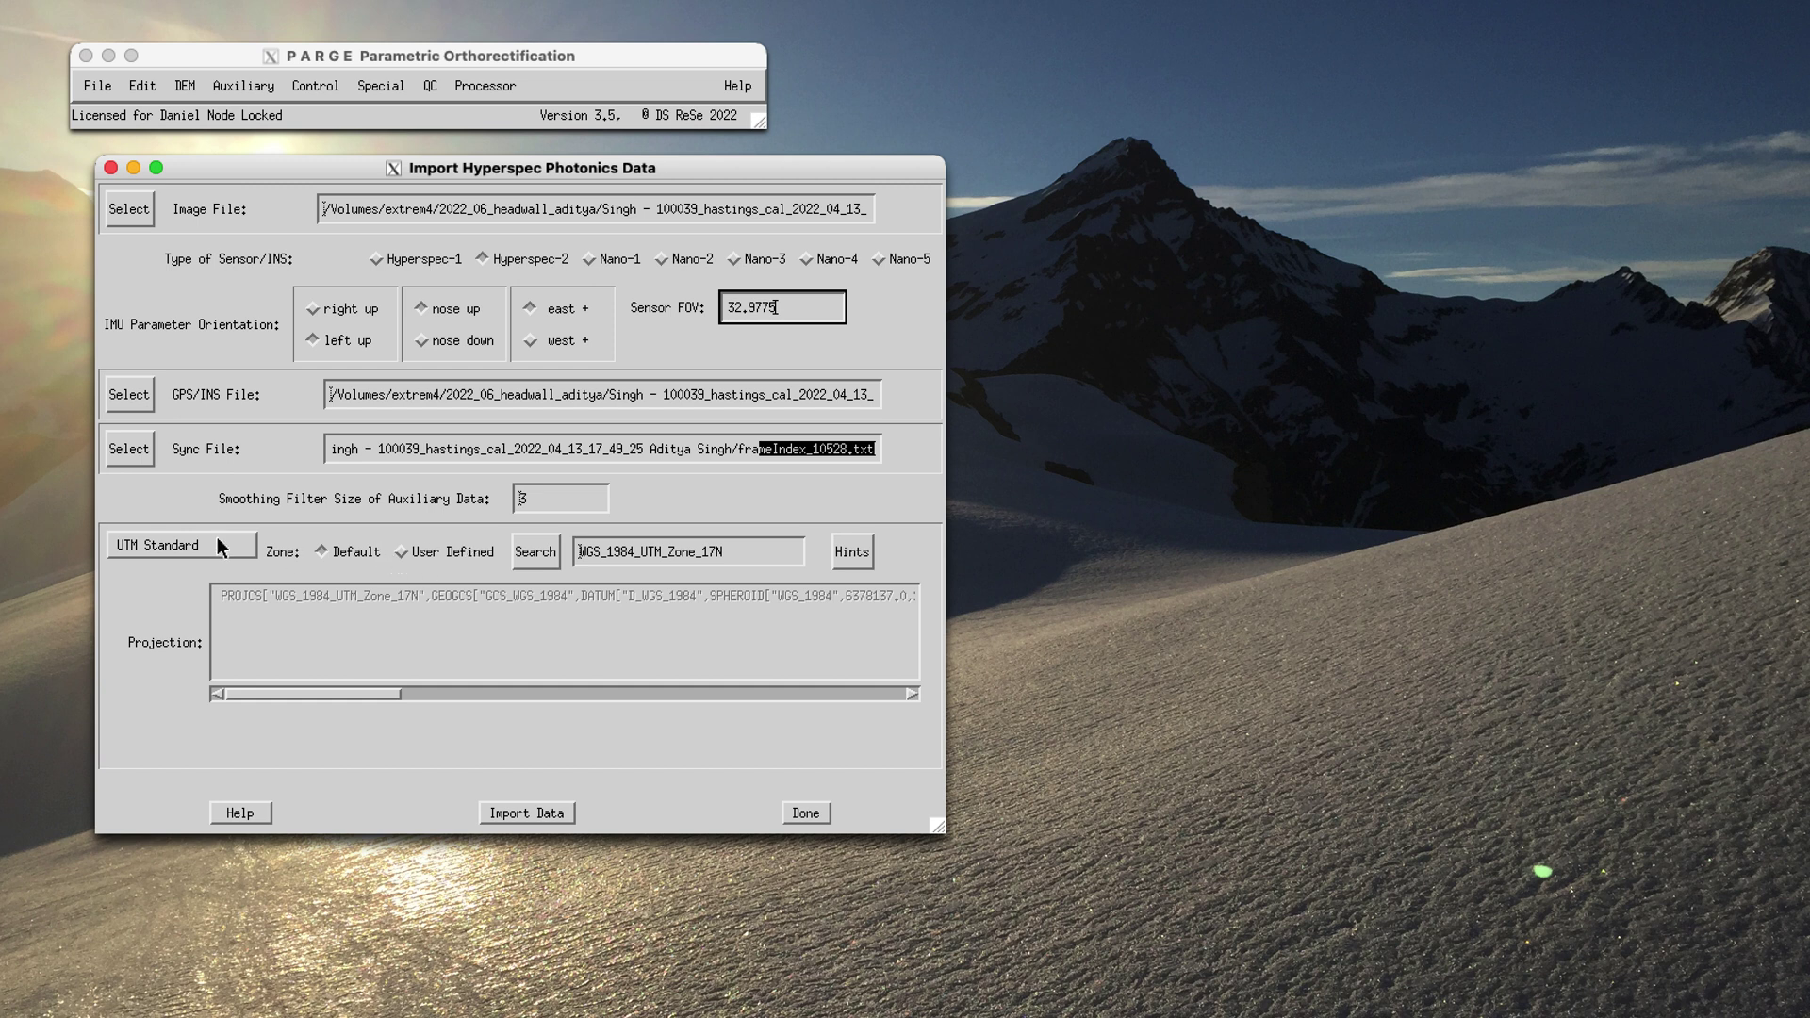
Step: Set the projection to UTM Standard with the default zone and import the Hyperspec data
left_click(419, 552)
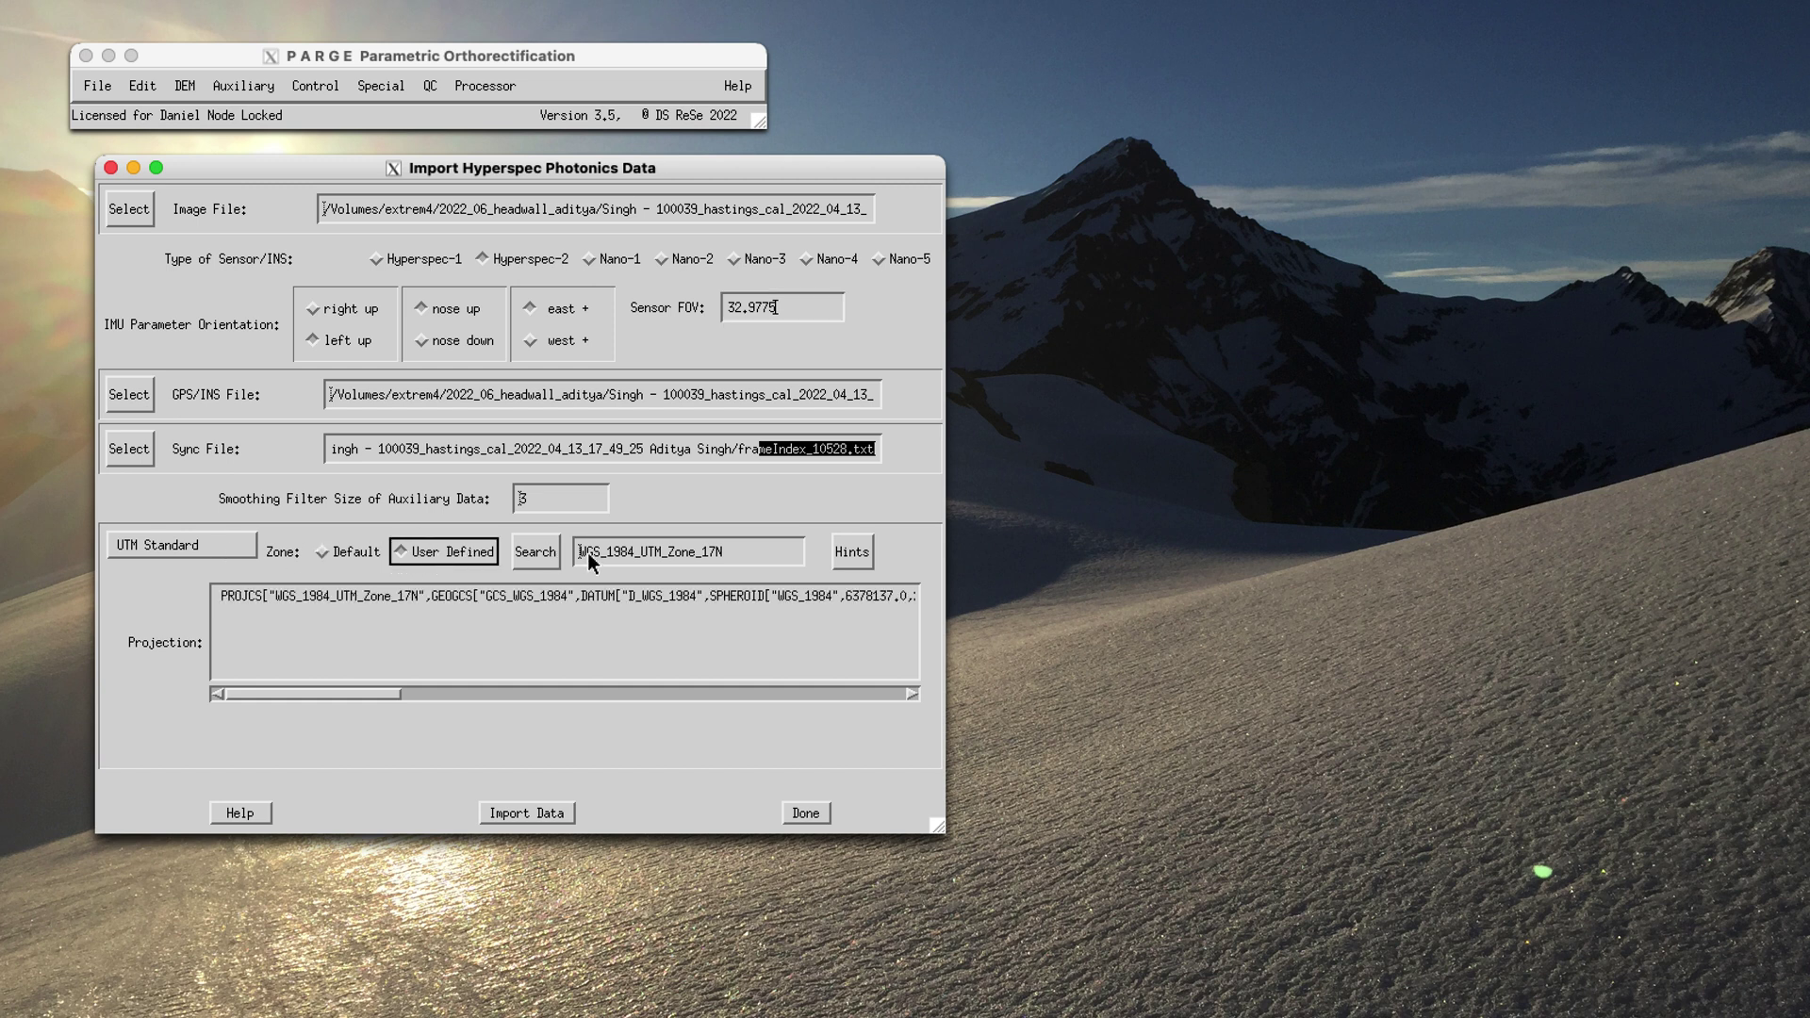
left_click(361, 554)
left_click(194, 545)
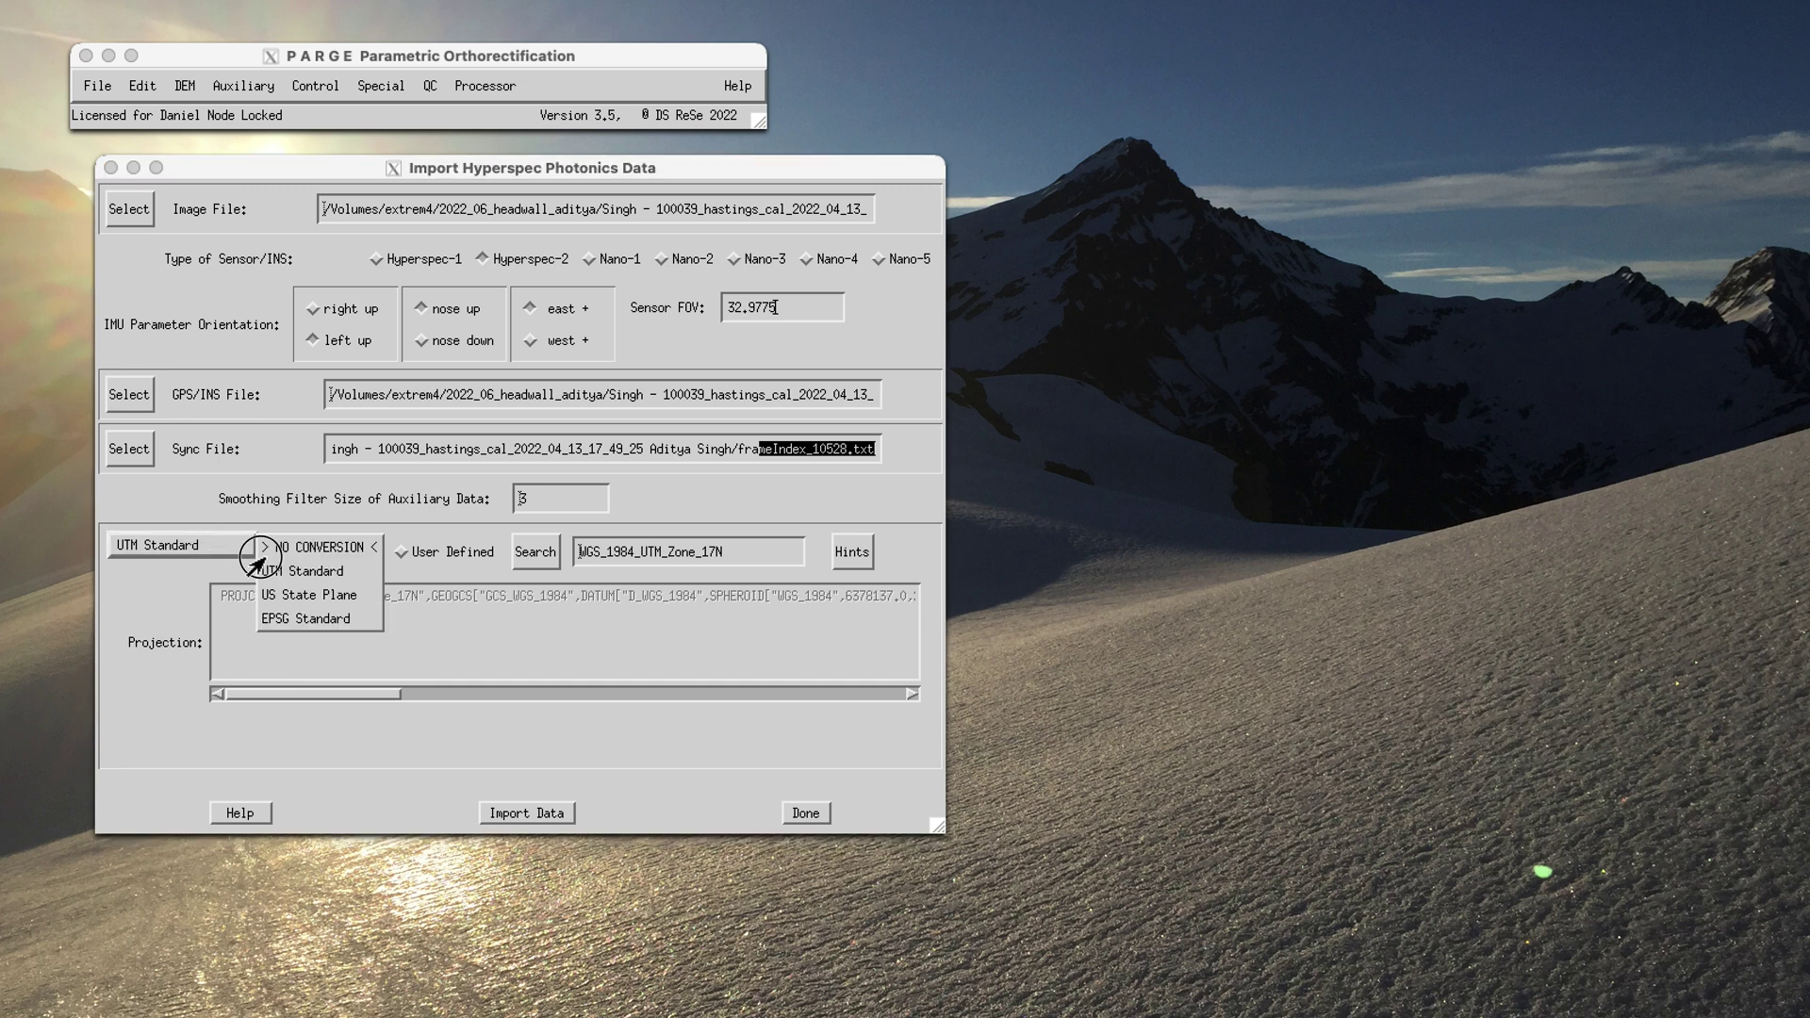
left_click(215, 546)
left_click(356, 556)
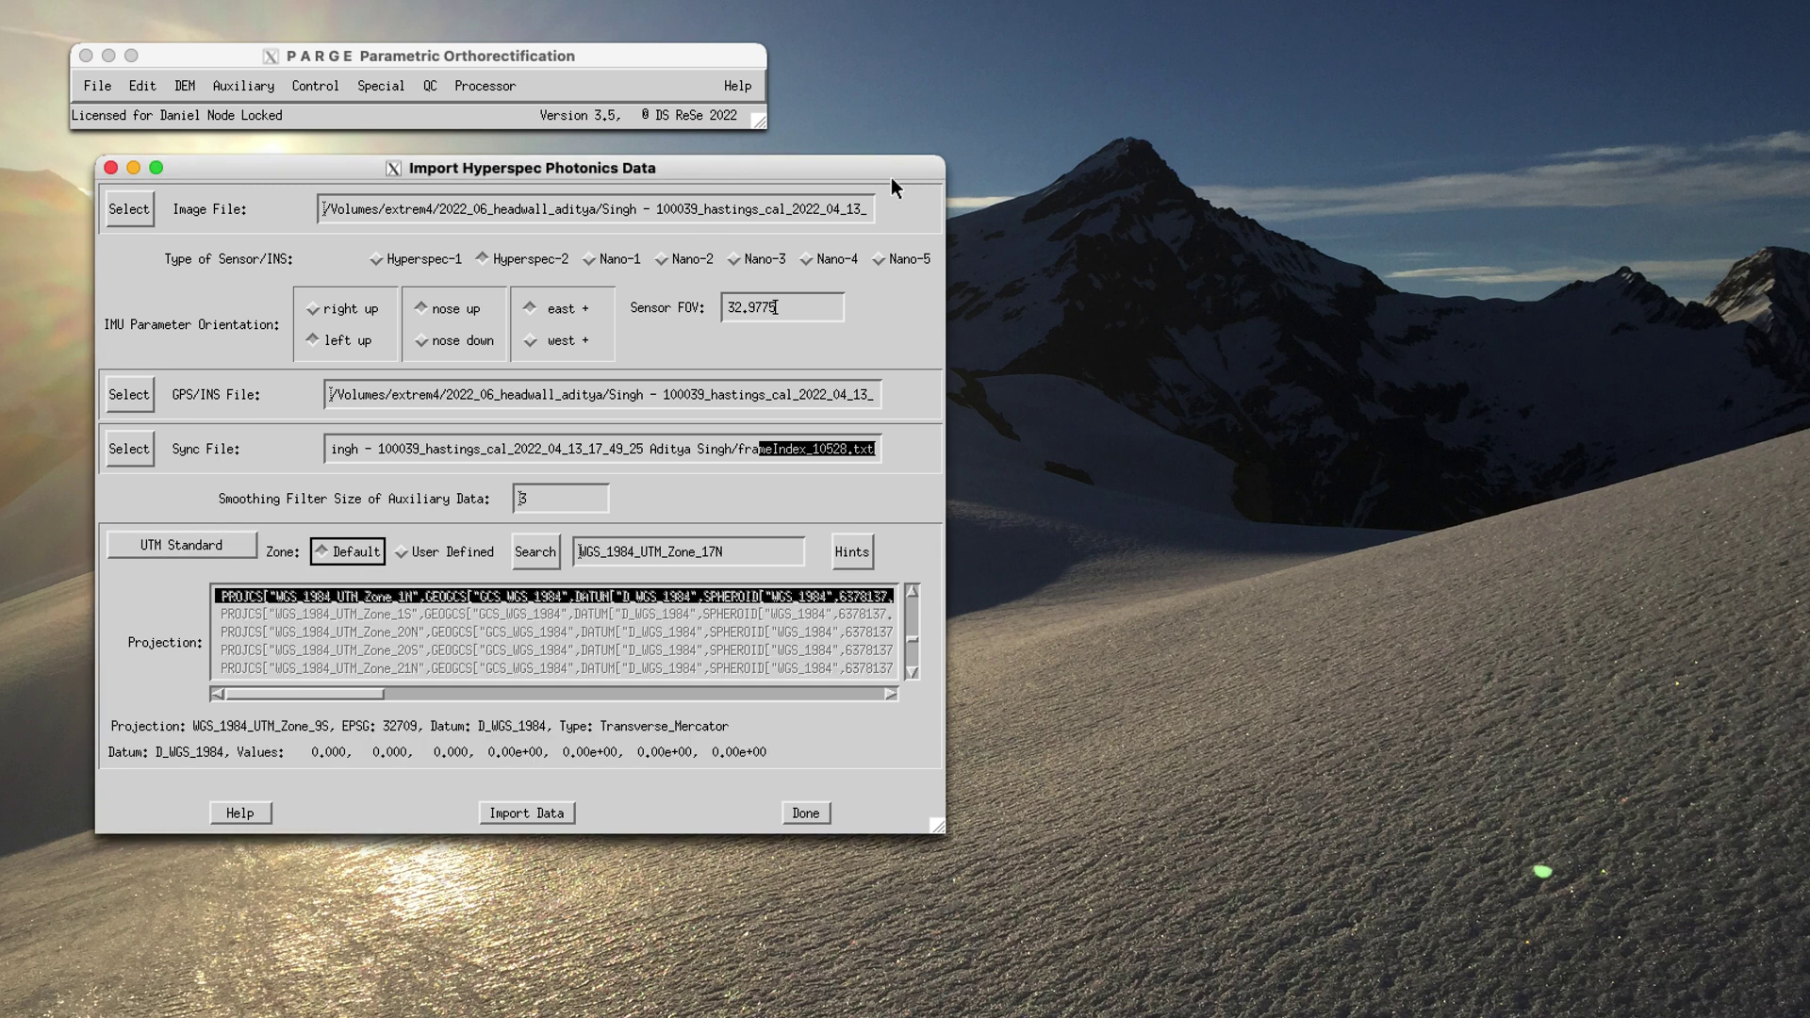
left_click(551, 812)
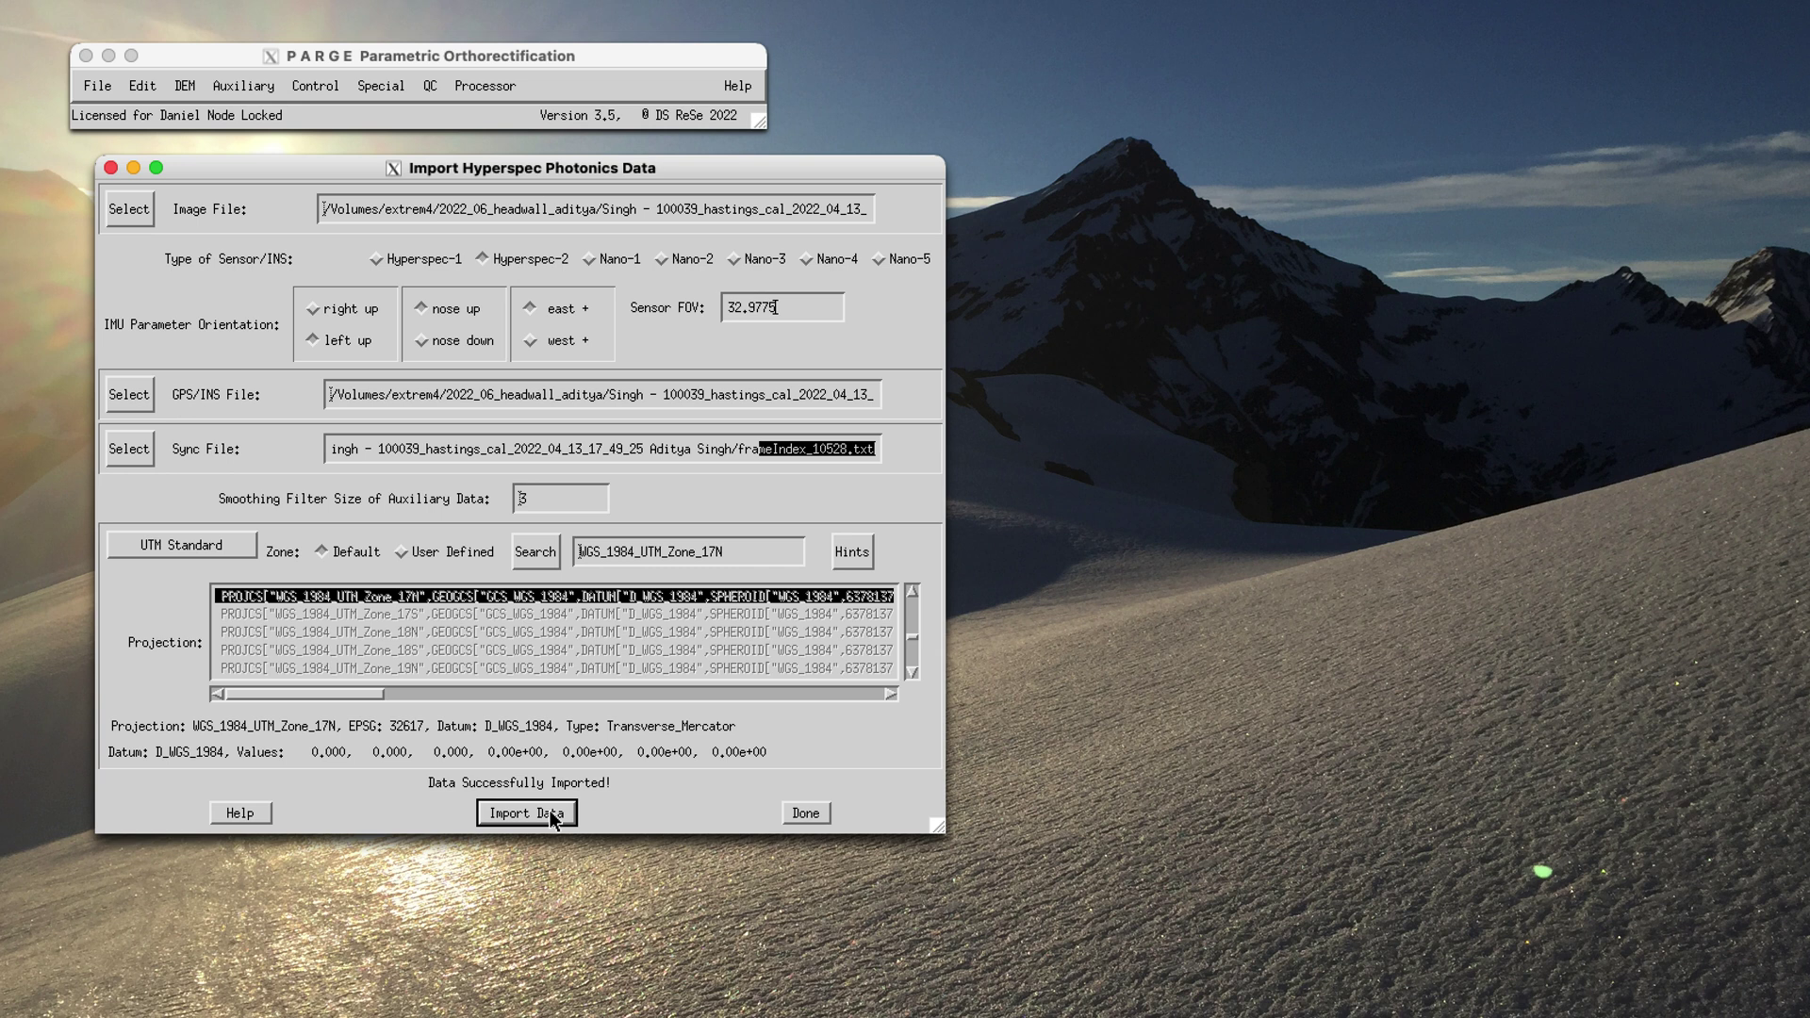
Step: Plot the image area of the imported flight line and inspect it in an enlarged plot window, closing the plot when done
left_click_drag(590, 168, 555, 185)
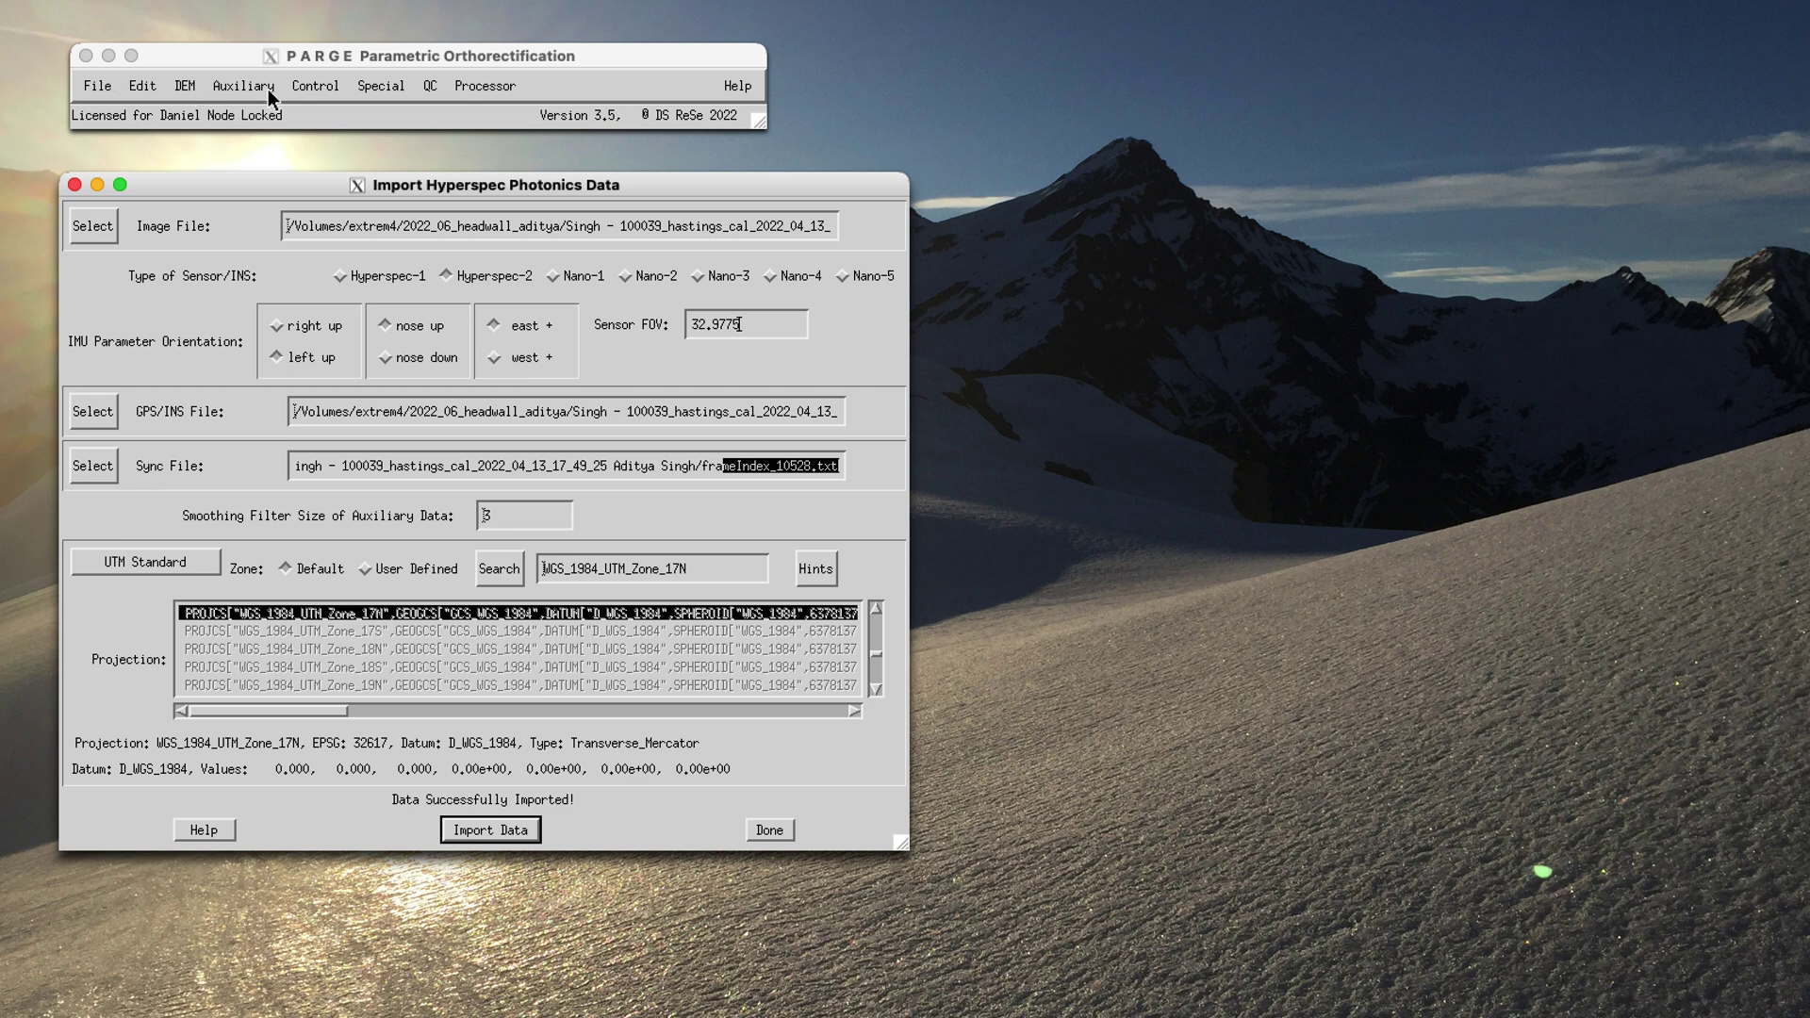
left_click(314, 86)
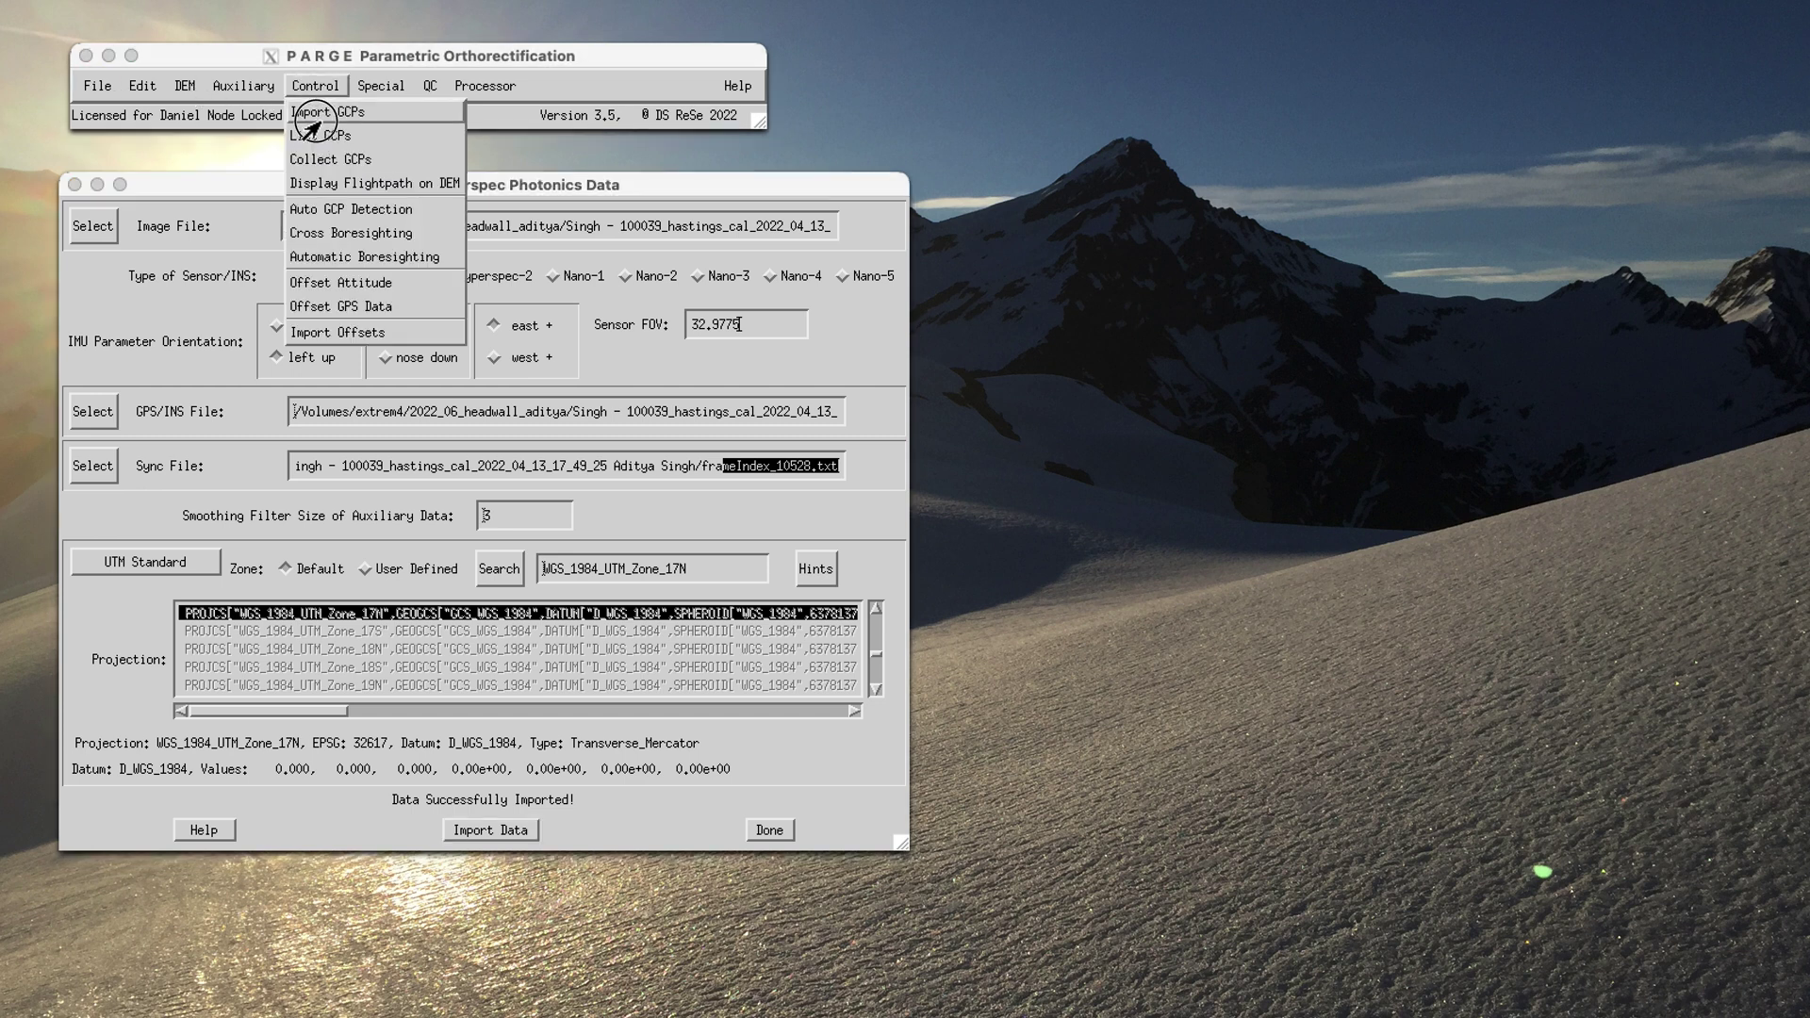
left_click(272, 87)
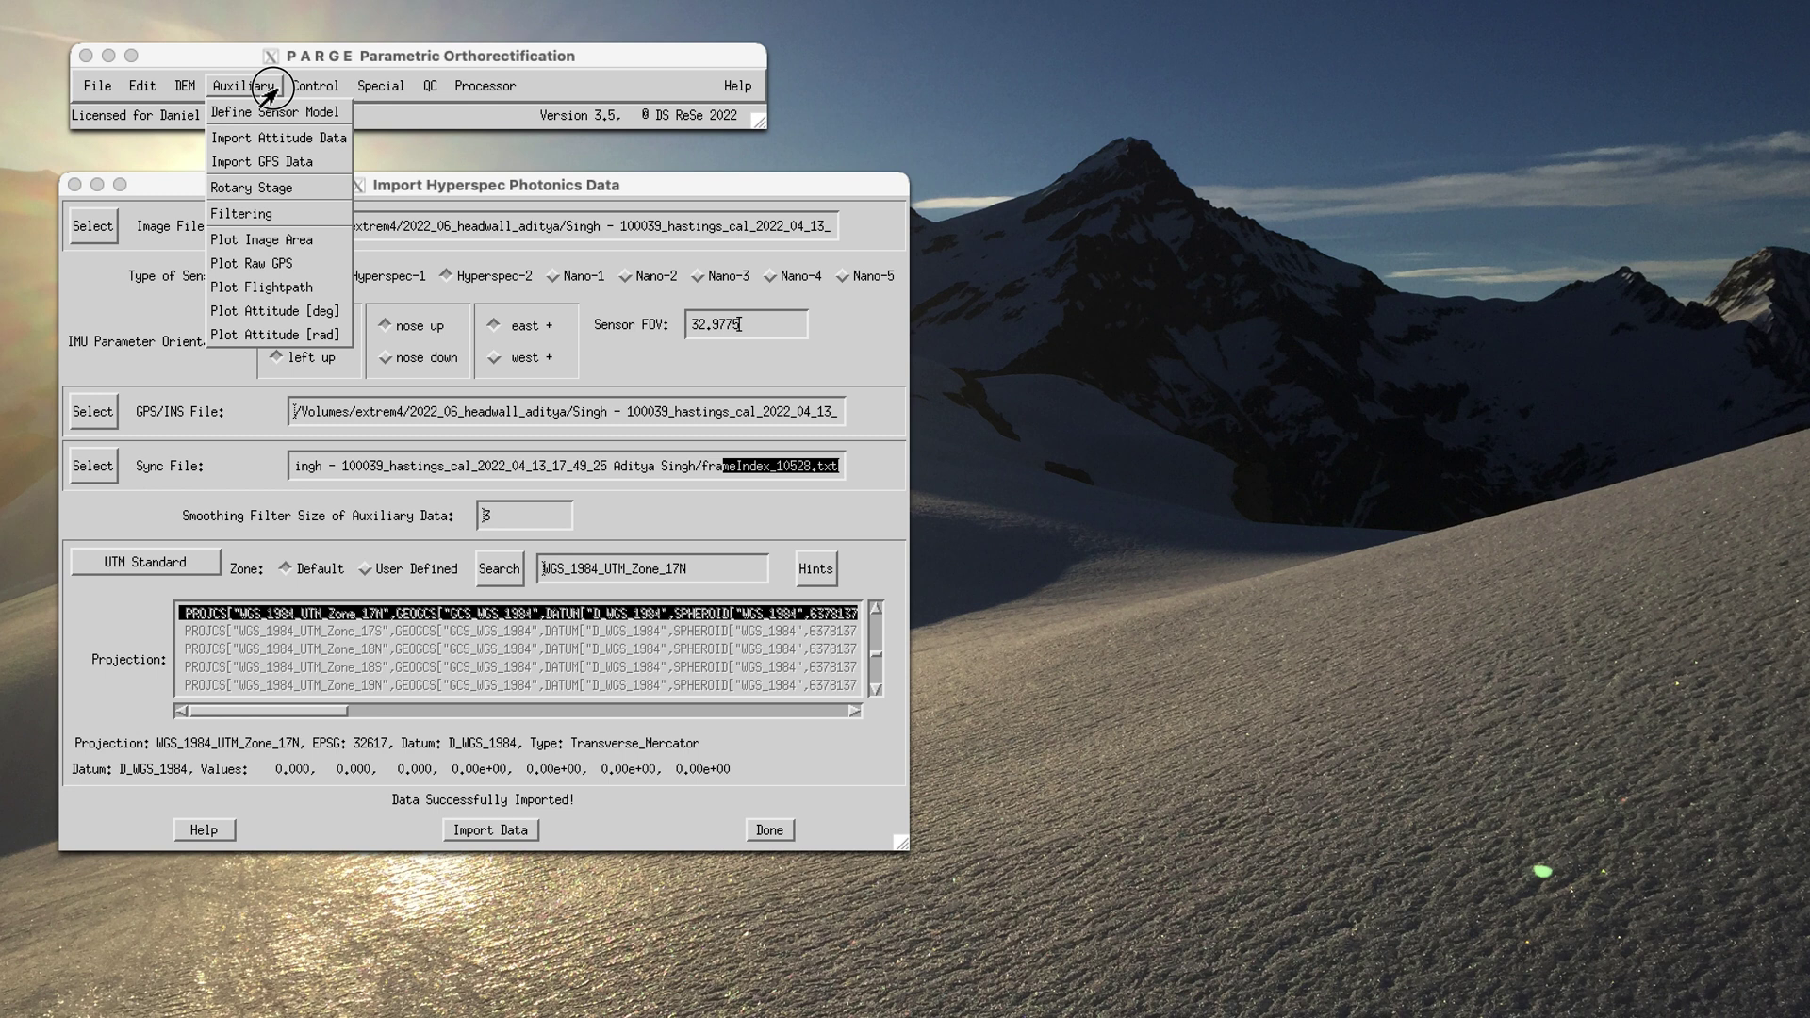
left_click(320, 86)
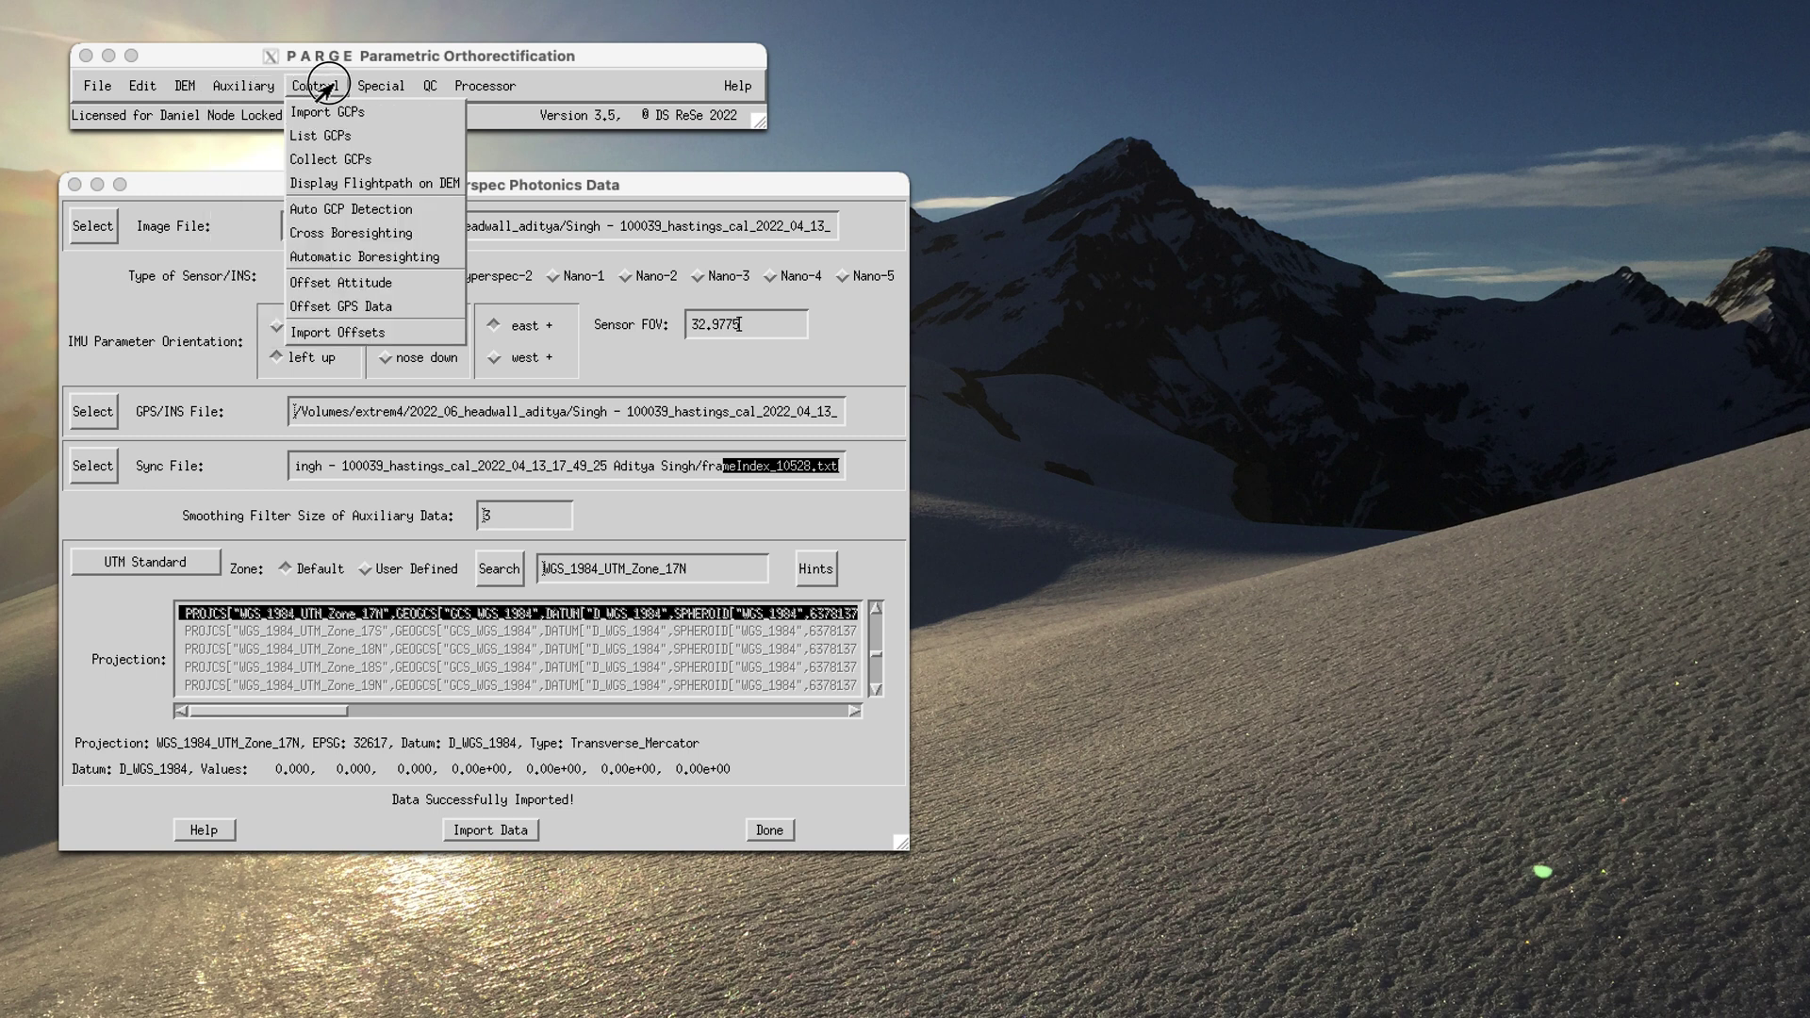
left_click(253, 87)
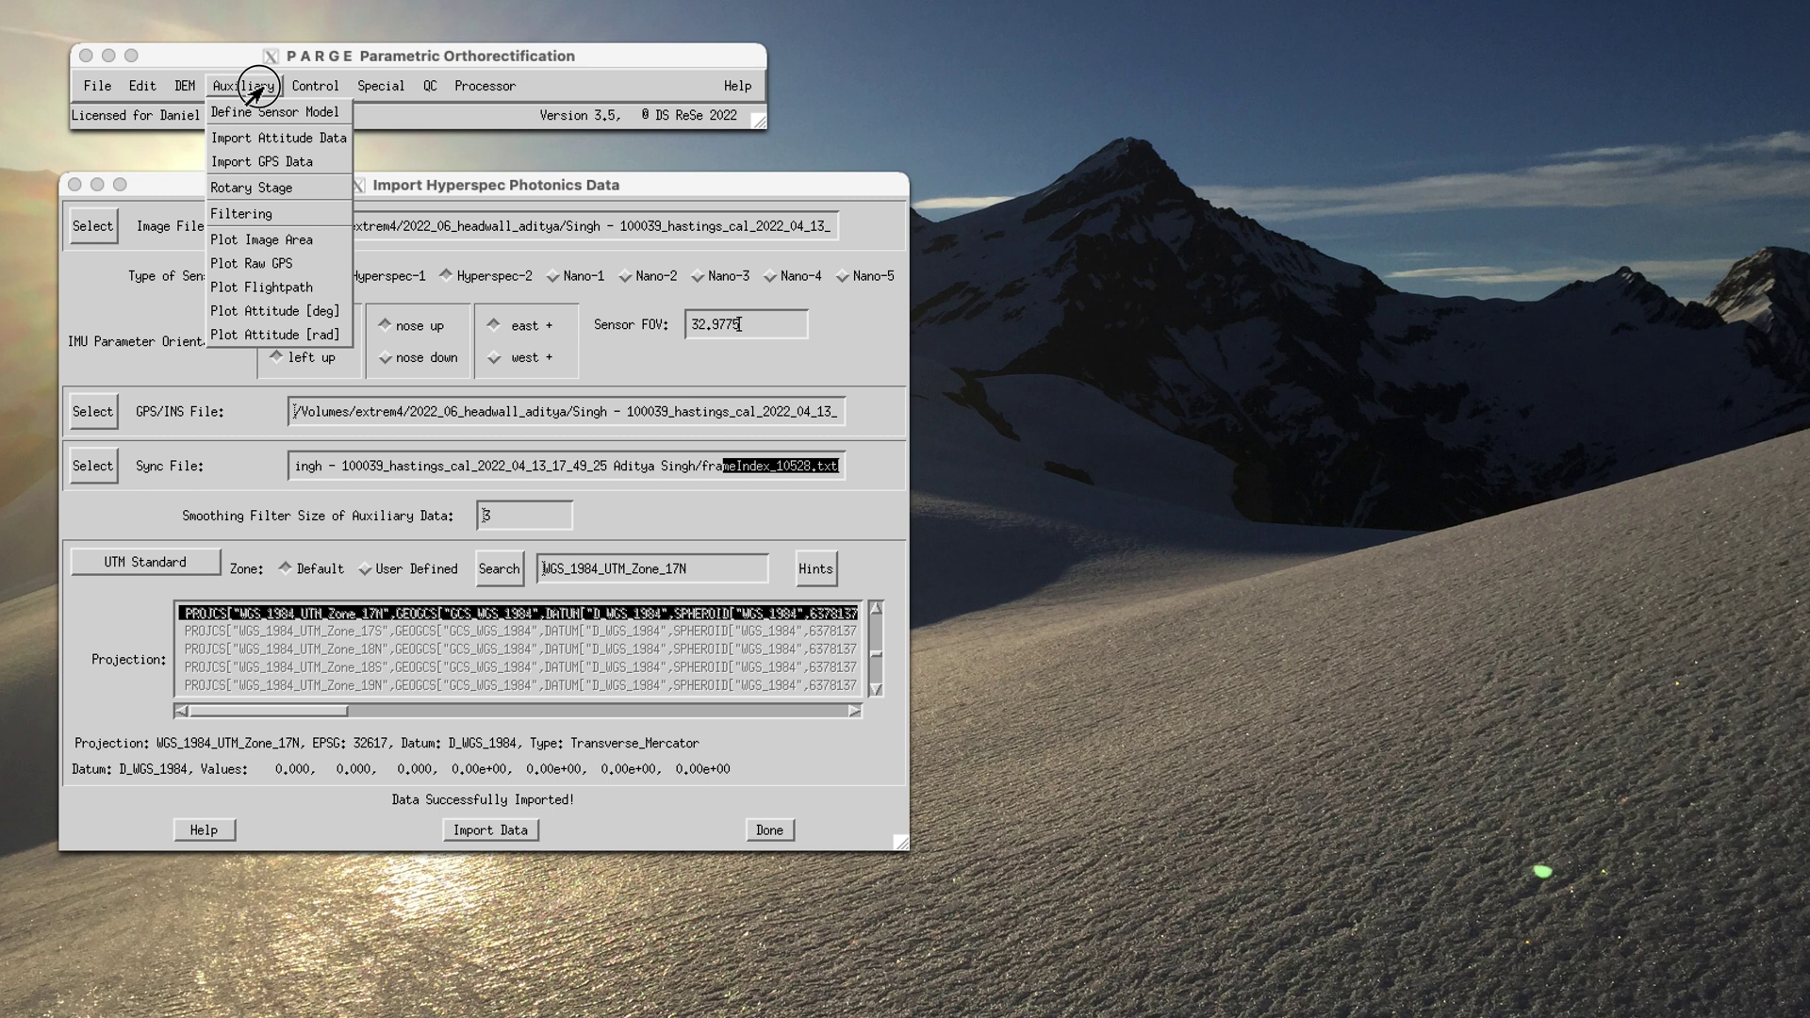
left_click(247, 240)
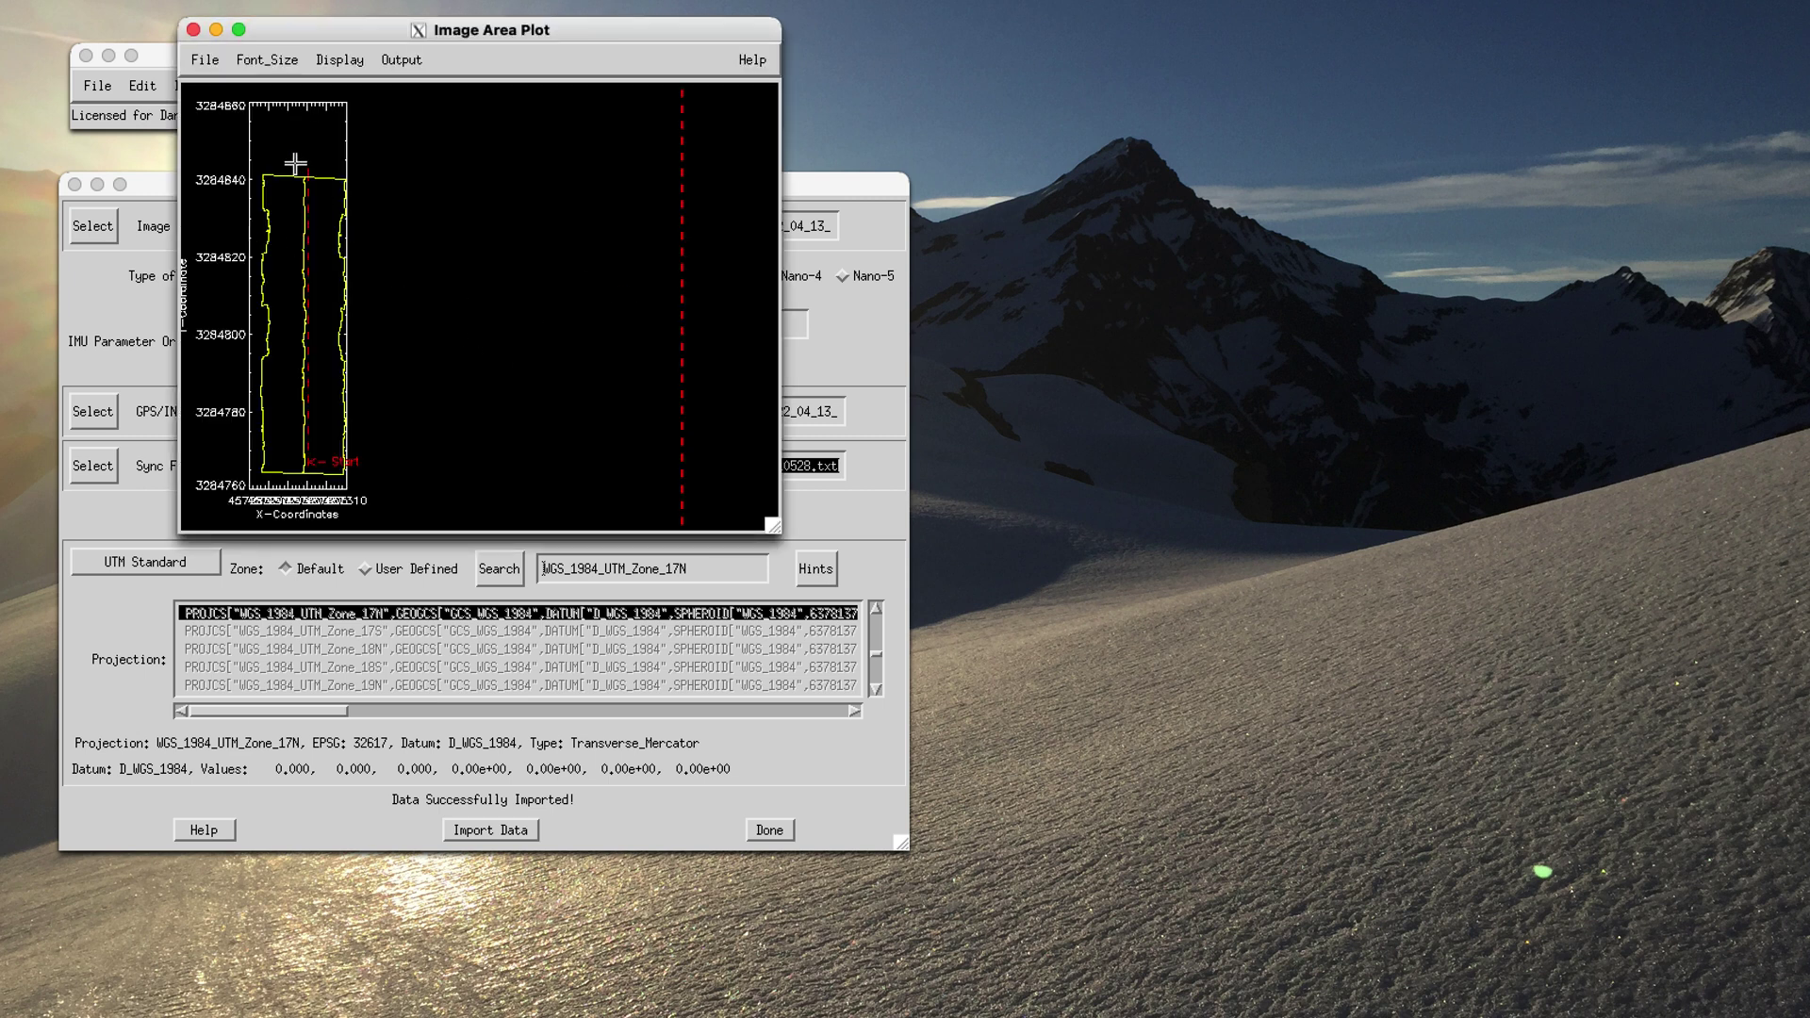
left_click_drag(772, 525, 797, 858)
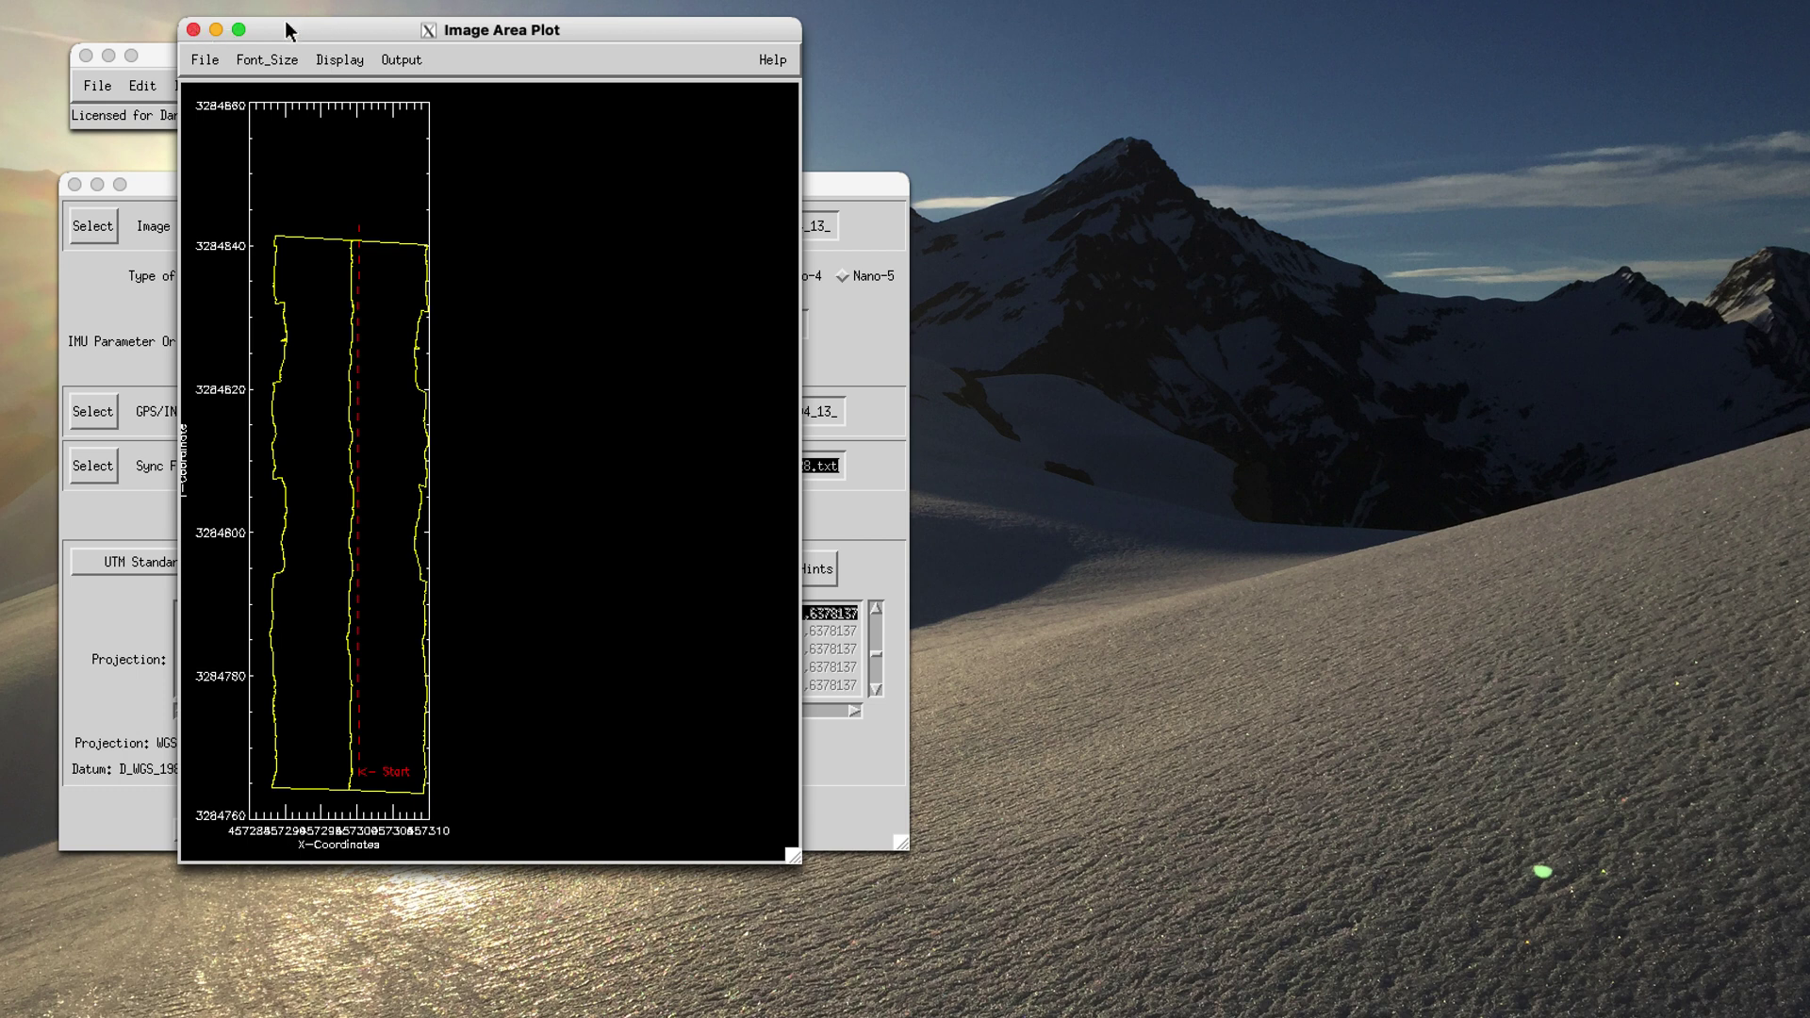
left_click_drag(283, 25, 820, 17)
left_click(728, 24)
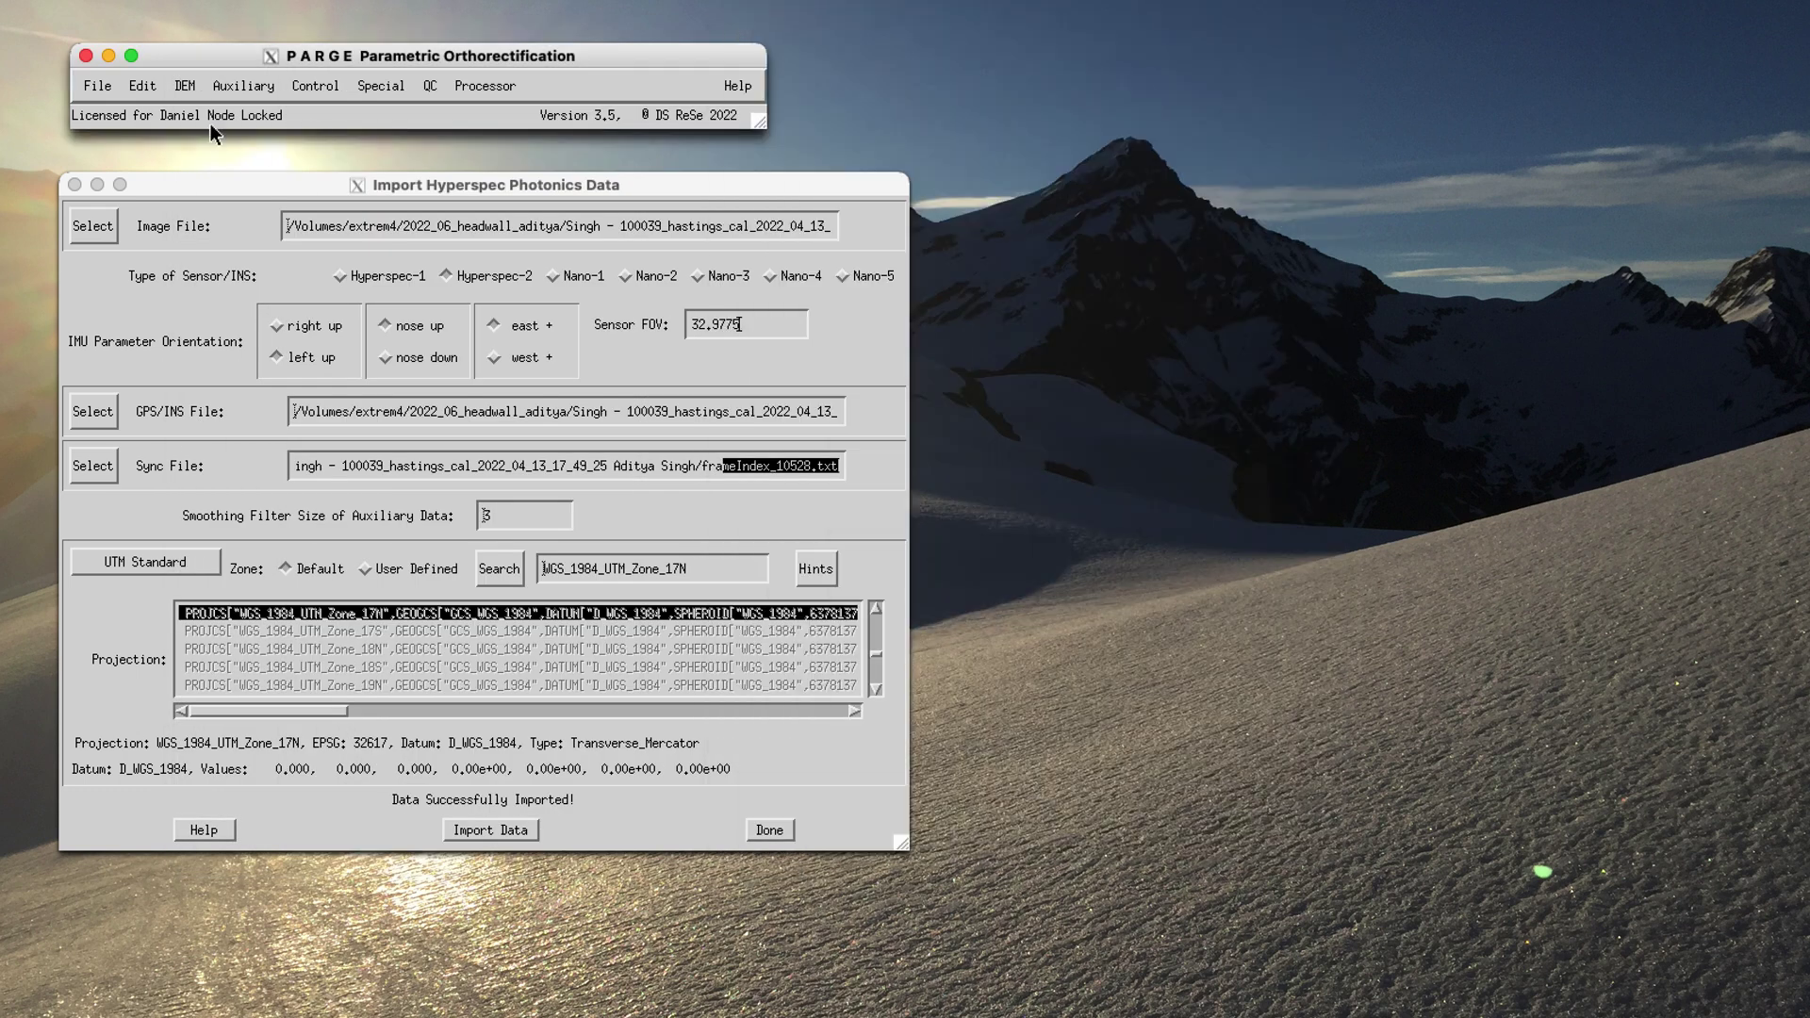
Step: Import the ENVI elevation model dem_ele_med5.bsq as the DEM
left_click(184, 86)
mouse_move(194, 112)
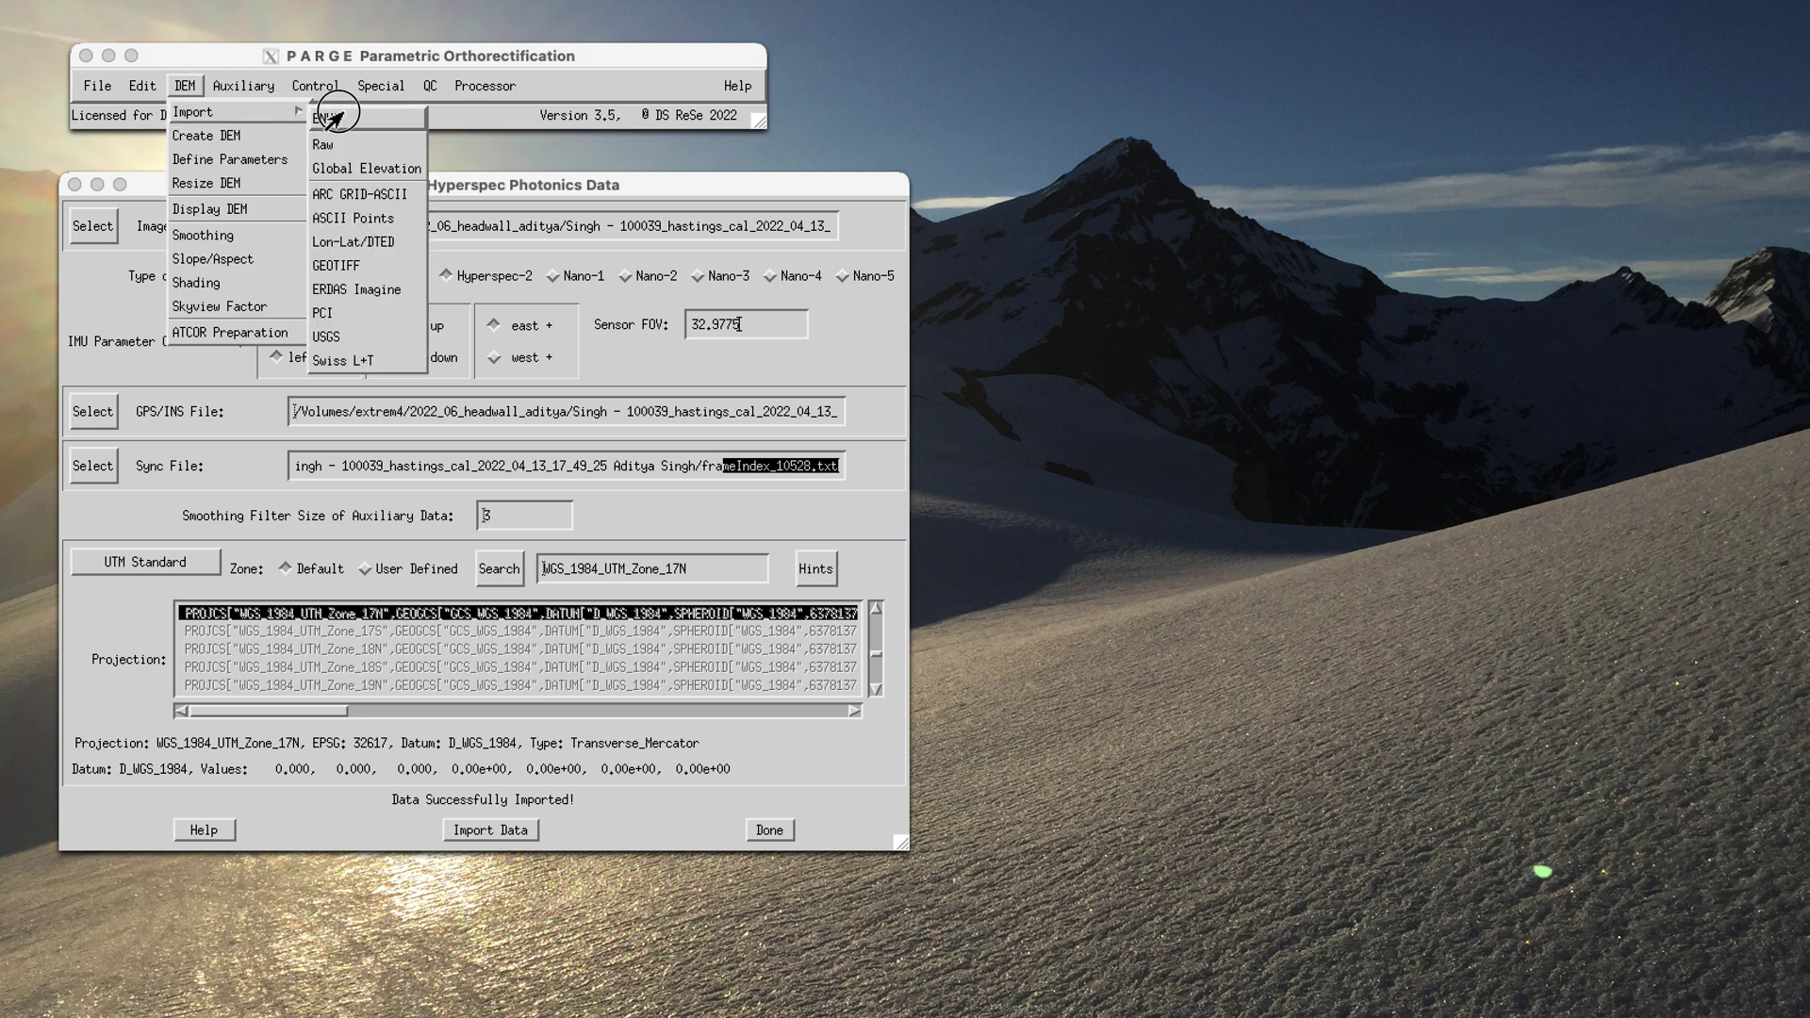
left_click(332, 117)
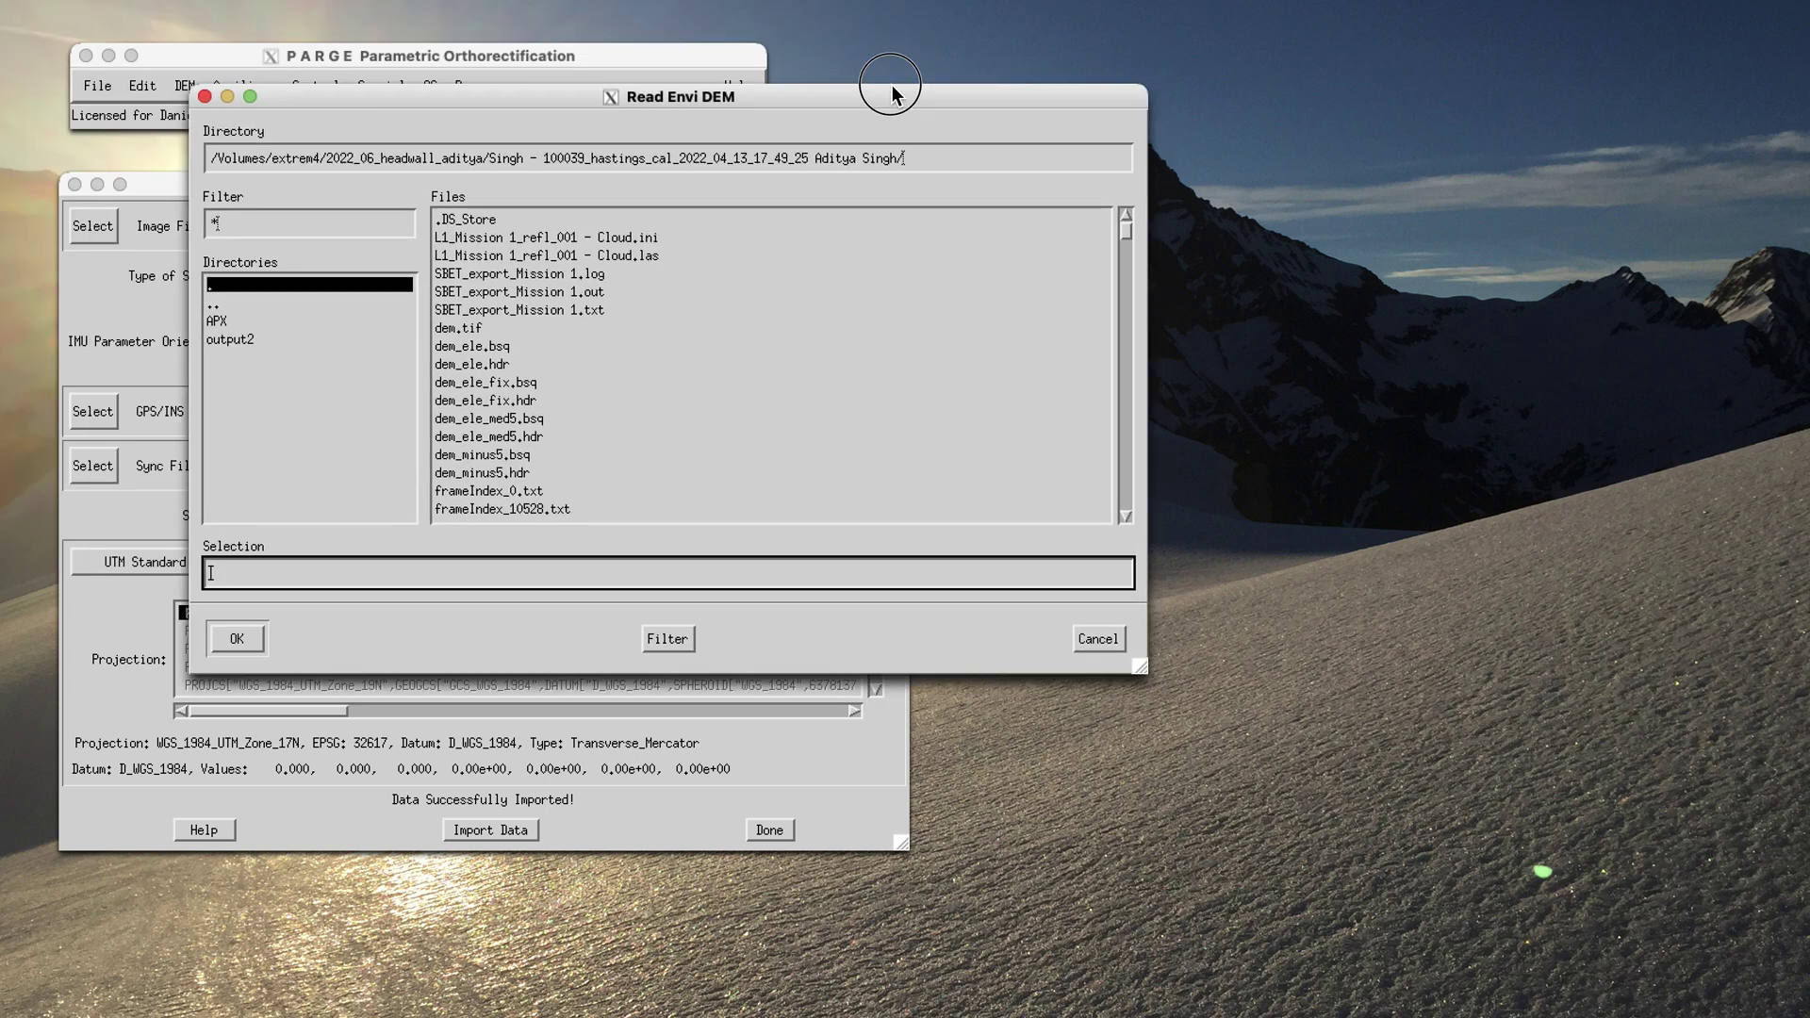
left_click_drag(906, 101, 985, 68)
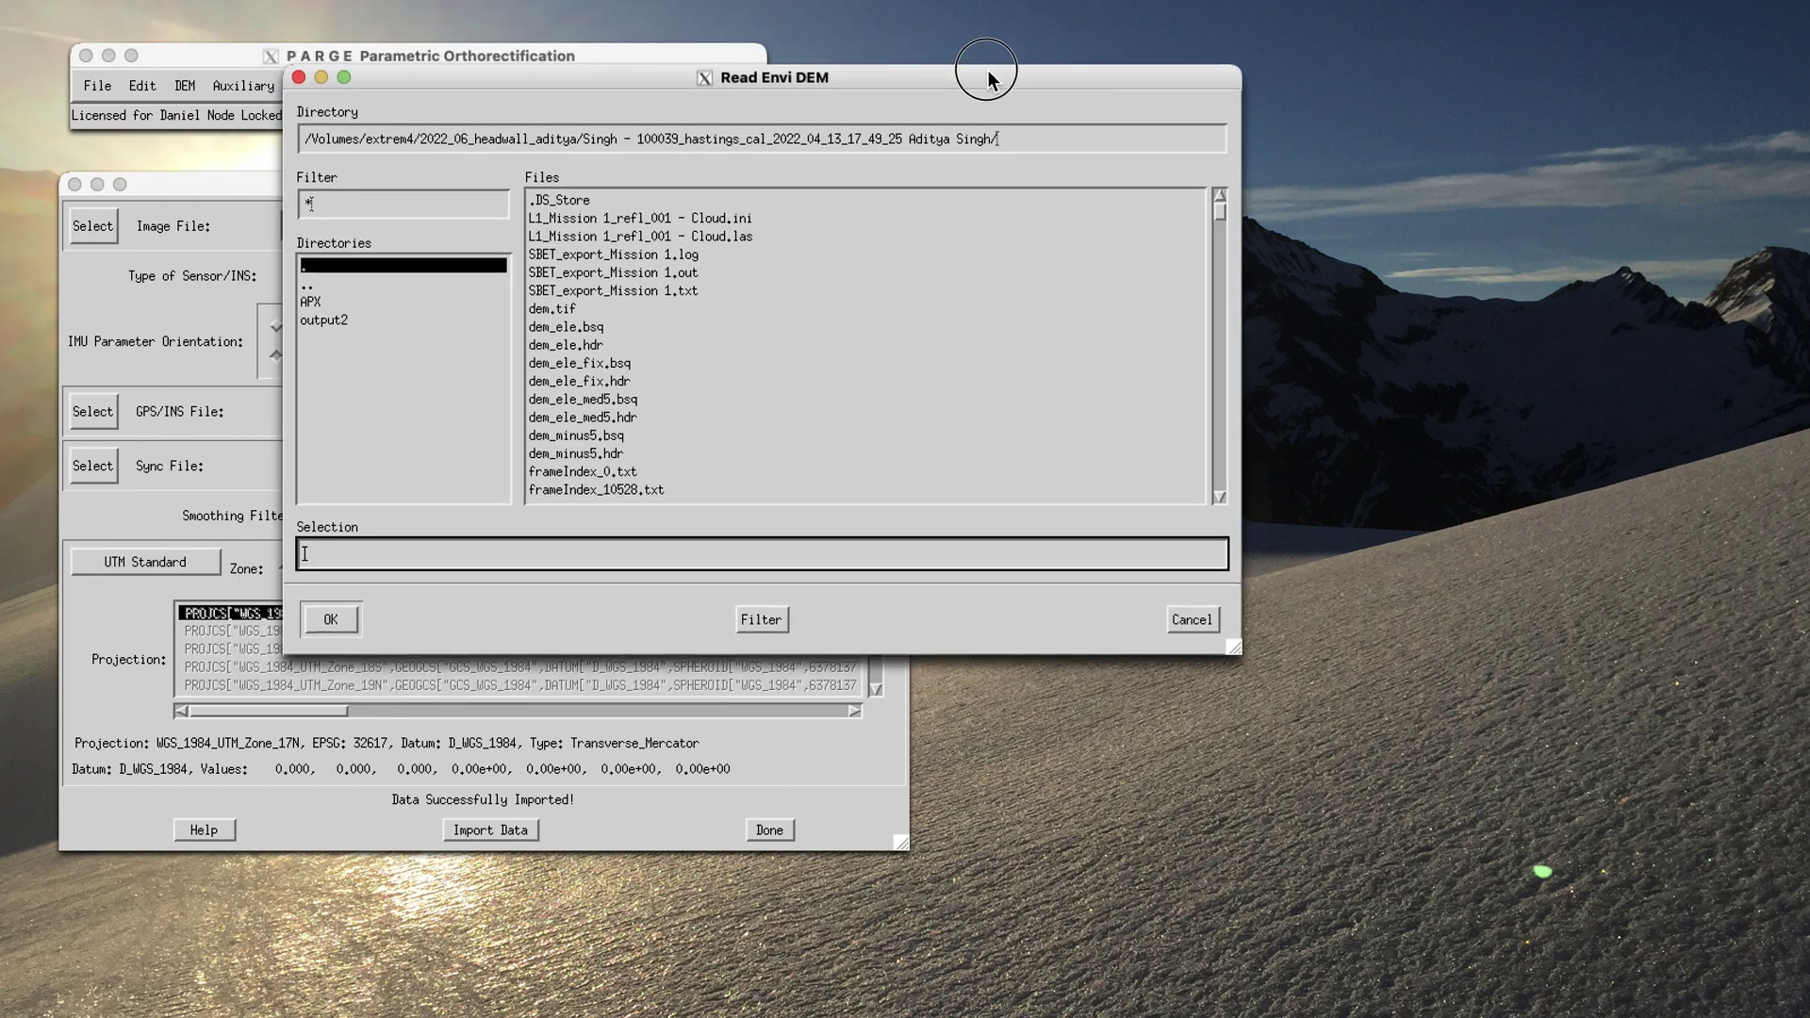
left_click(639, 403)
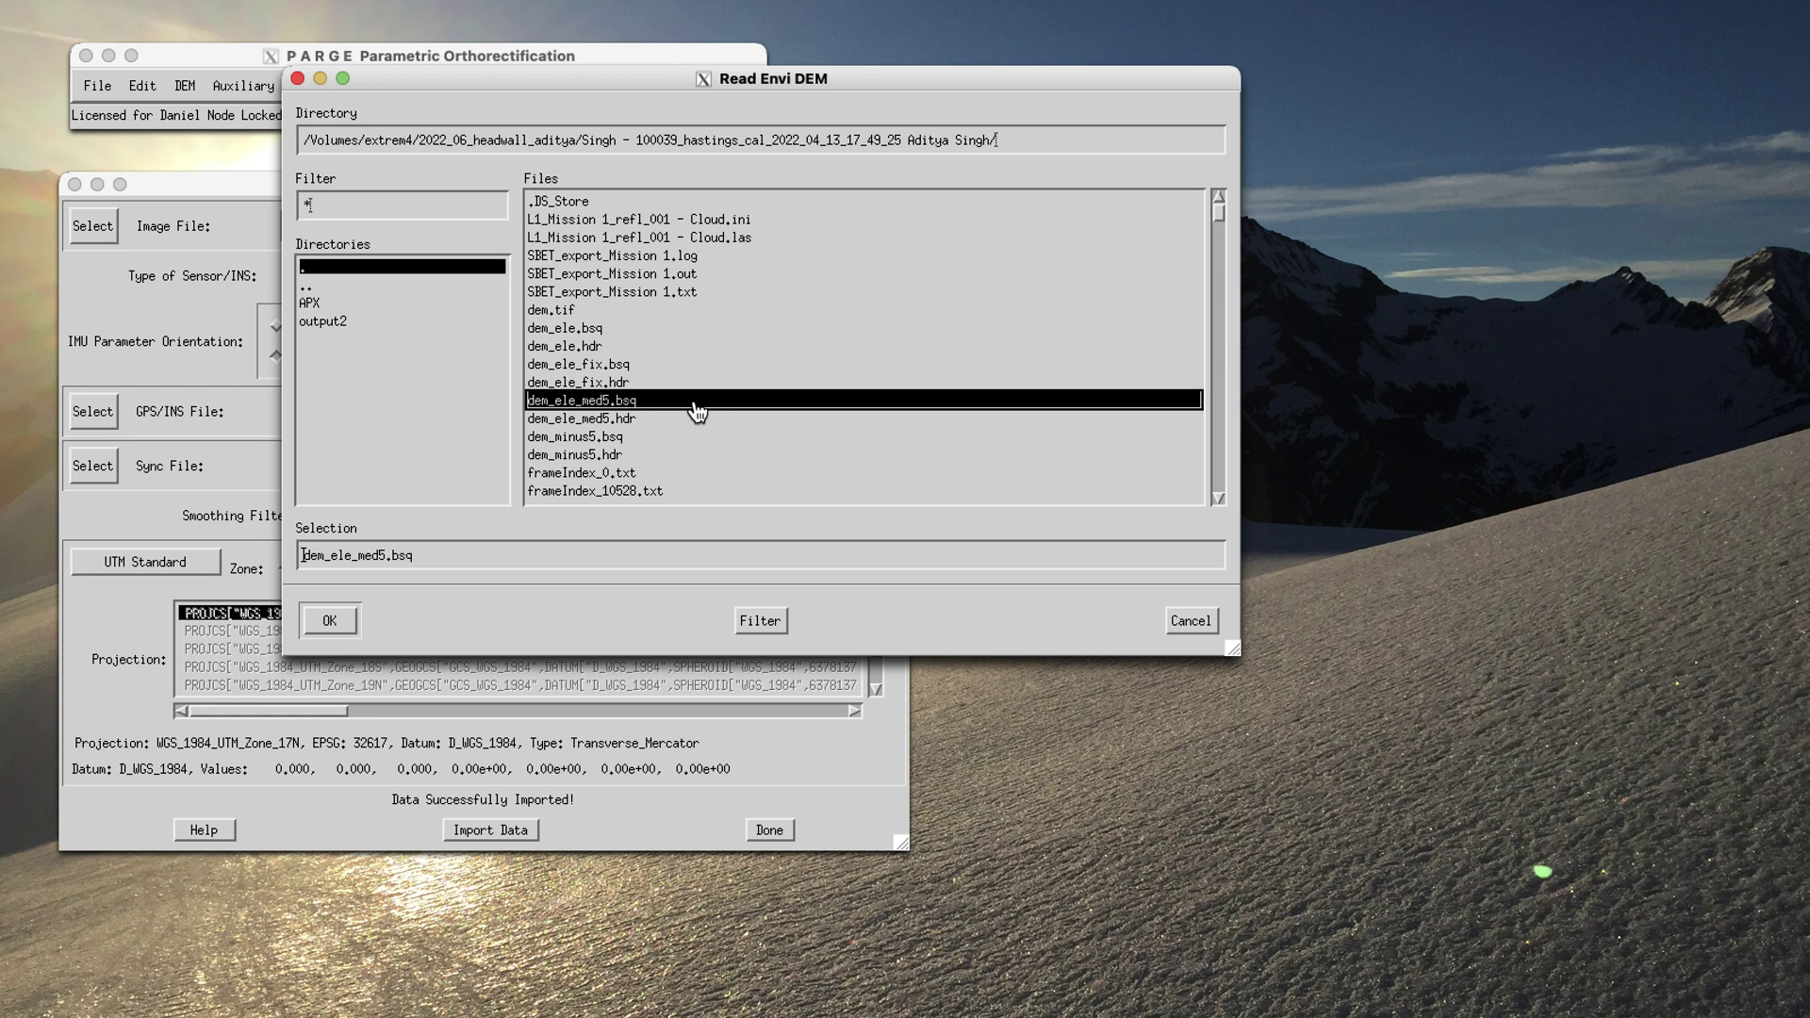
left_click(331, 618)
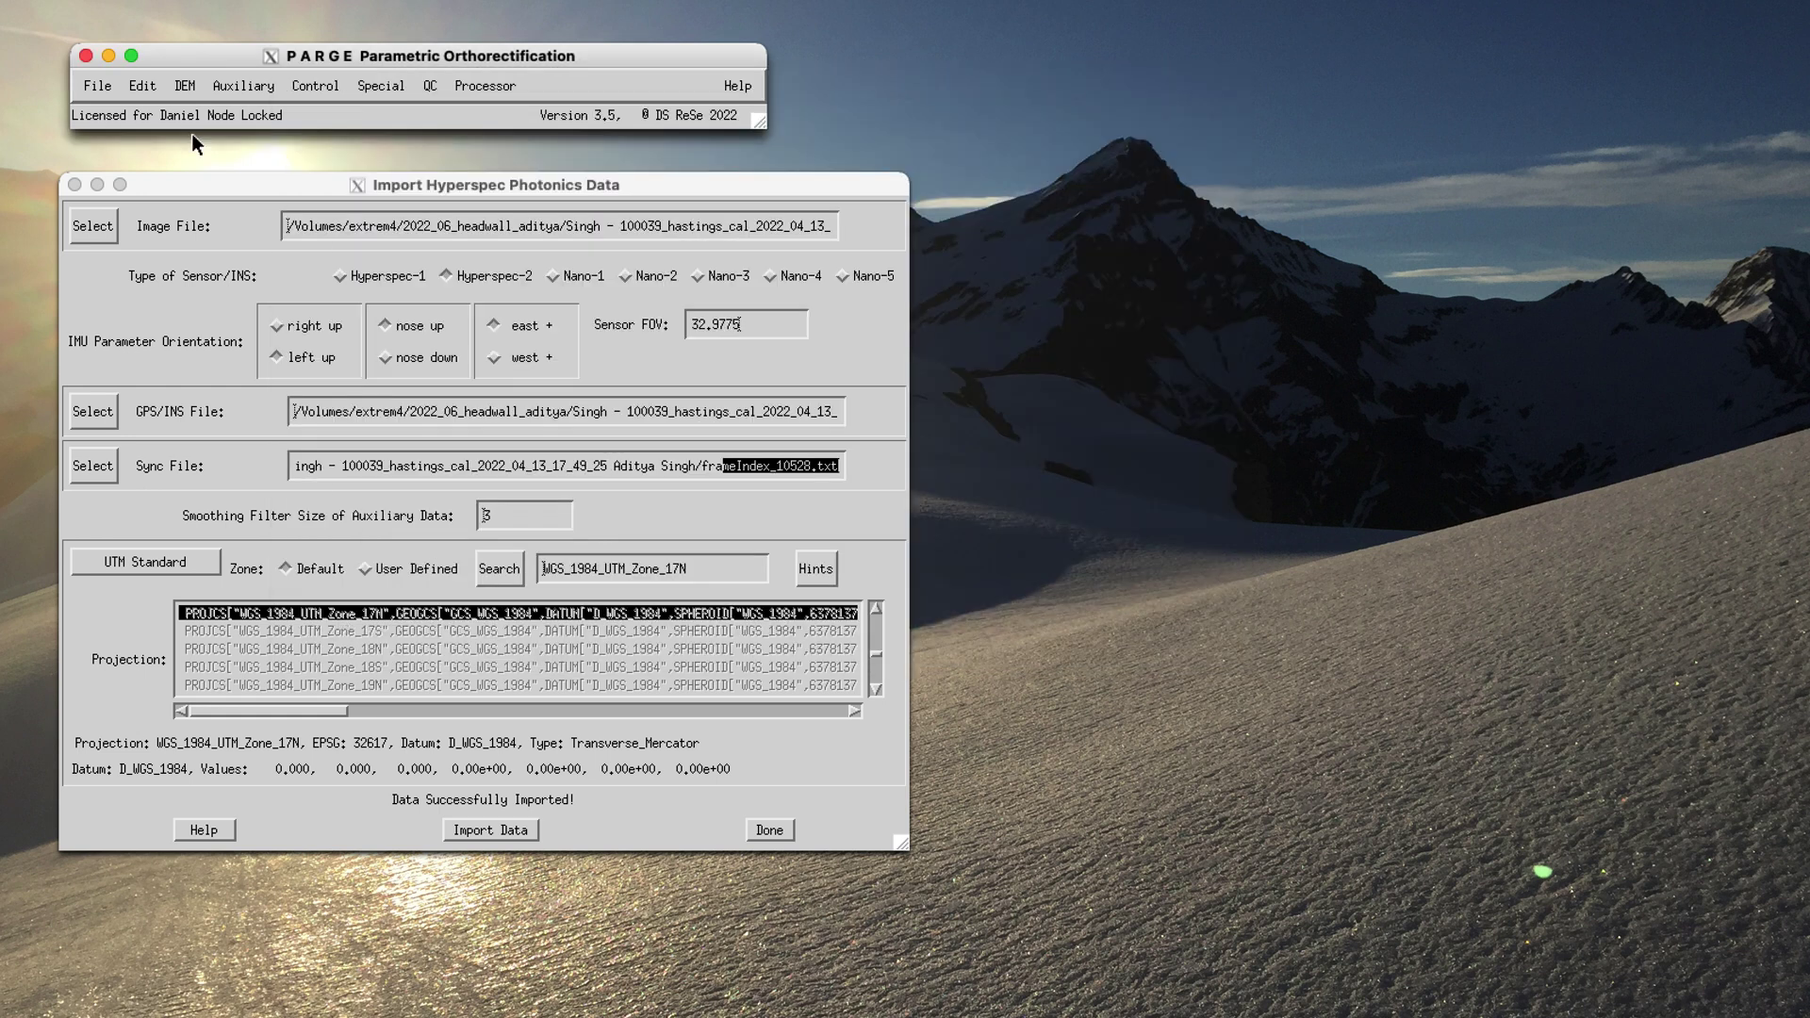
Step: Display the imported DEM, inspect the building areas in the zoom view, and close the display
left_click(185, 86)
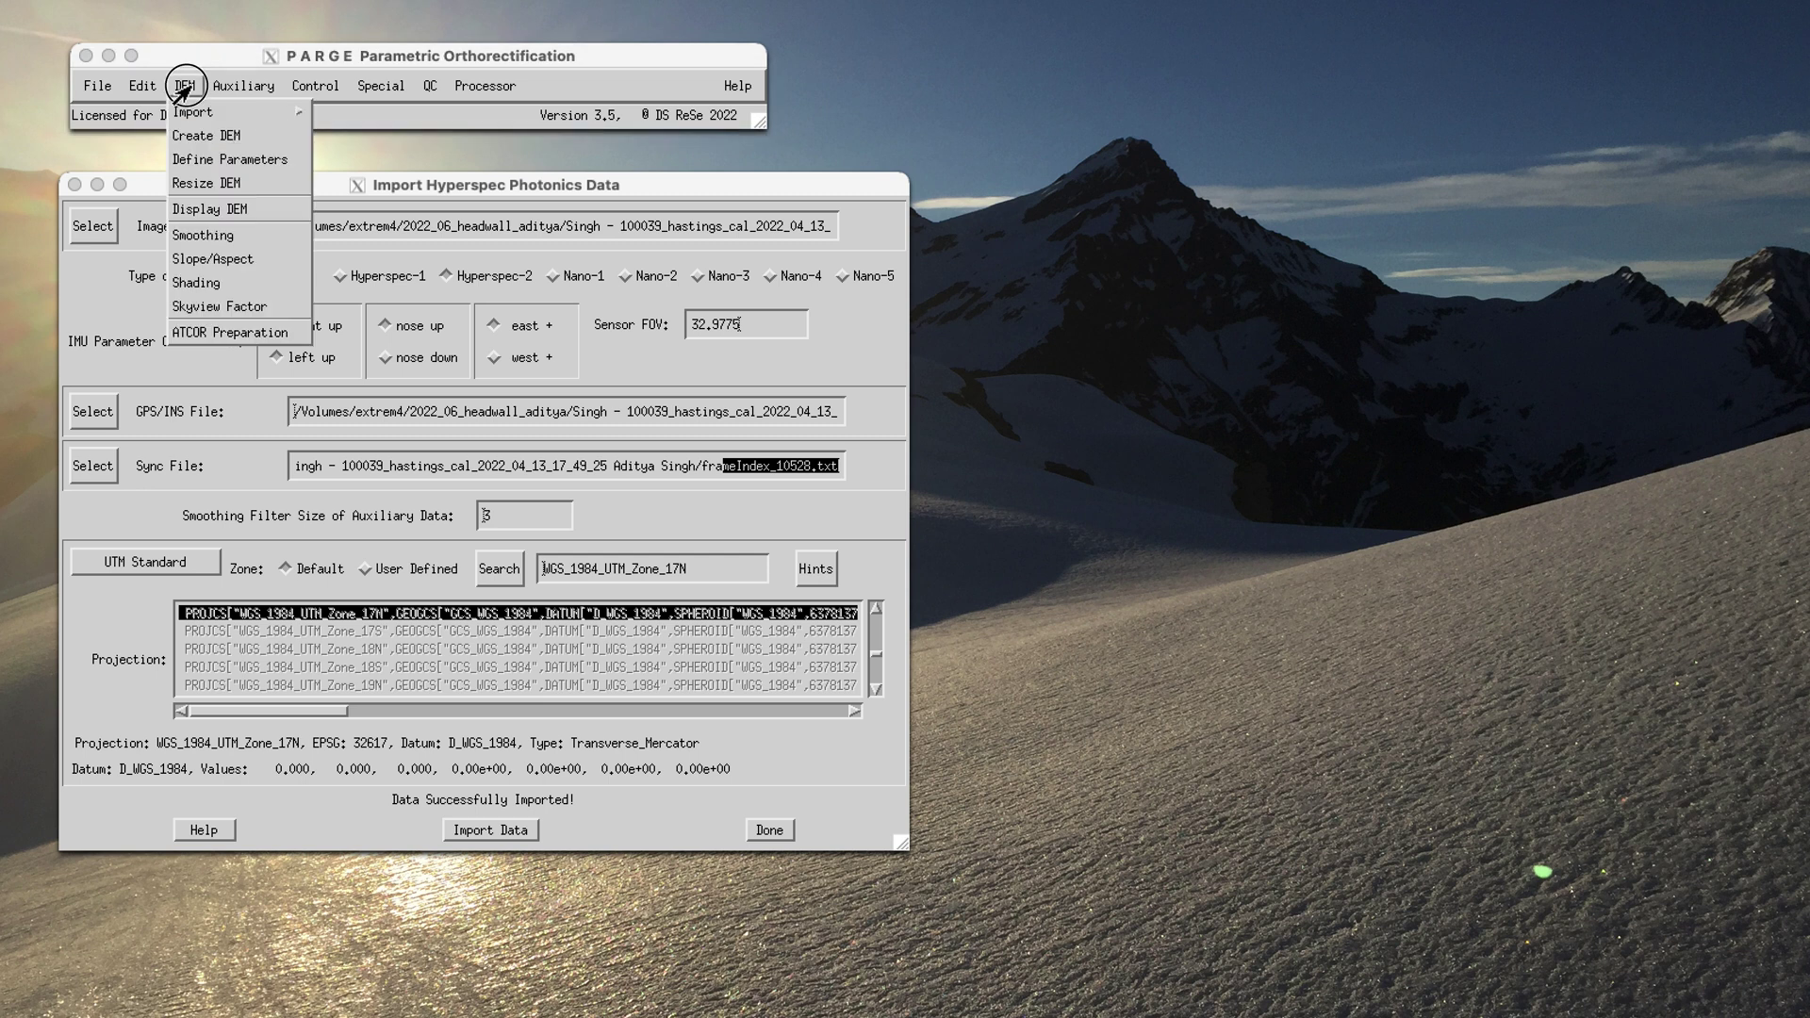
left_click(208, 209)
mouse_move(410, 572)
left_mouse_down()
mouse_move(414, 533)
mouse_move(366, 538)
mouse_move(444, 569)
mouse_move(441, 584)
left_mouse_up()
mouse_move(531, 654)
left_mouse_down()
mouse_move(513, 699)
mouse_move(473, 711)
mouse_move(542, 721)
mouse_move(393, 688)
mouse_move(258, 727)
mouse_move(355, 744)
left_mouse_up()
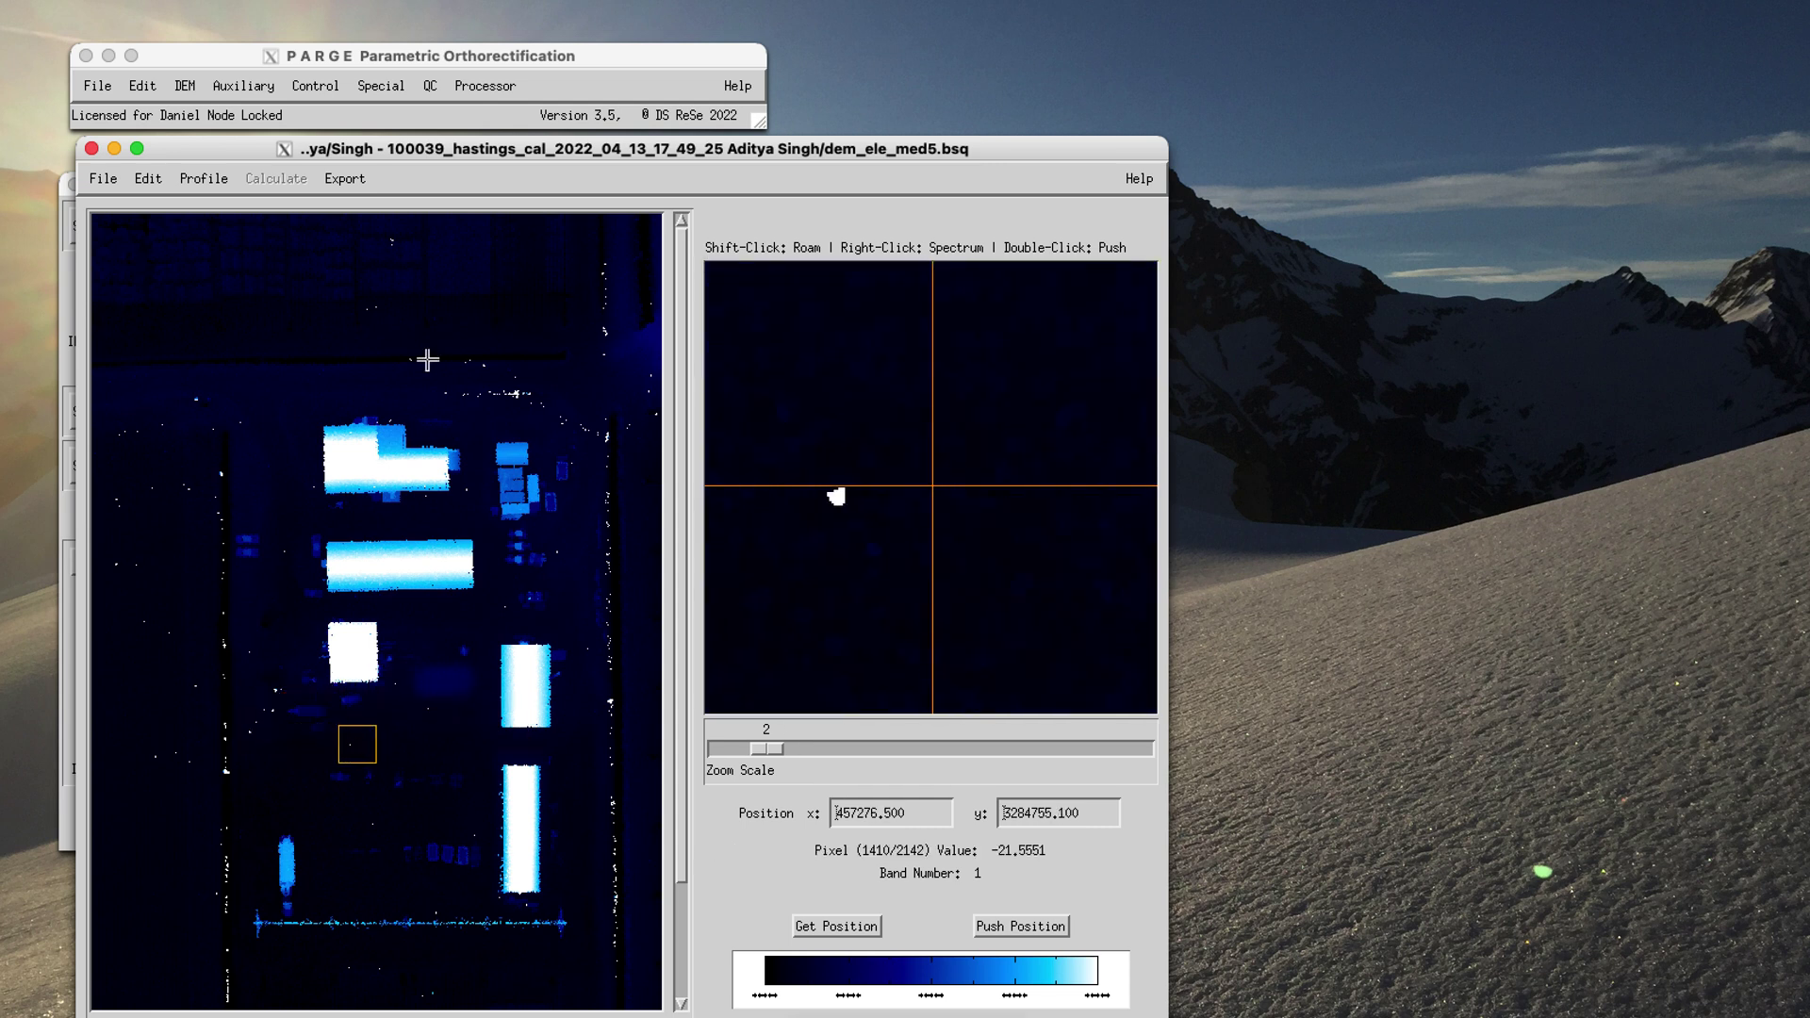
left_click_drag(850, 153, 952, 90)
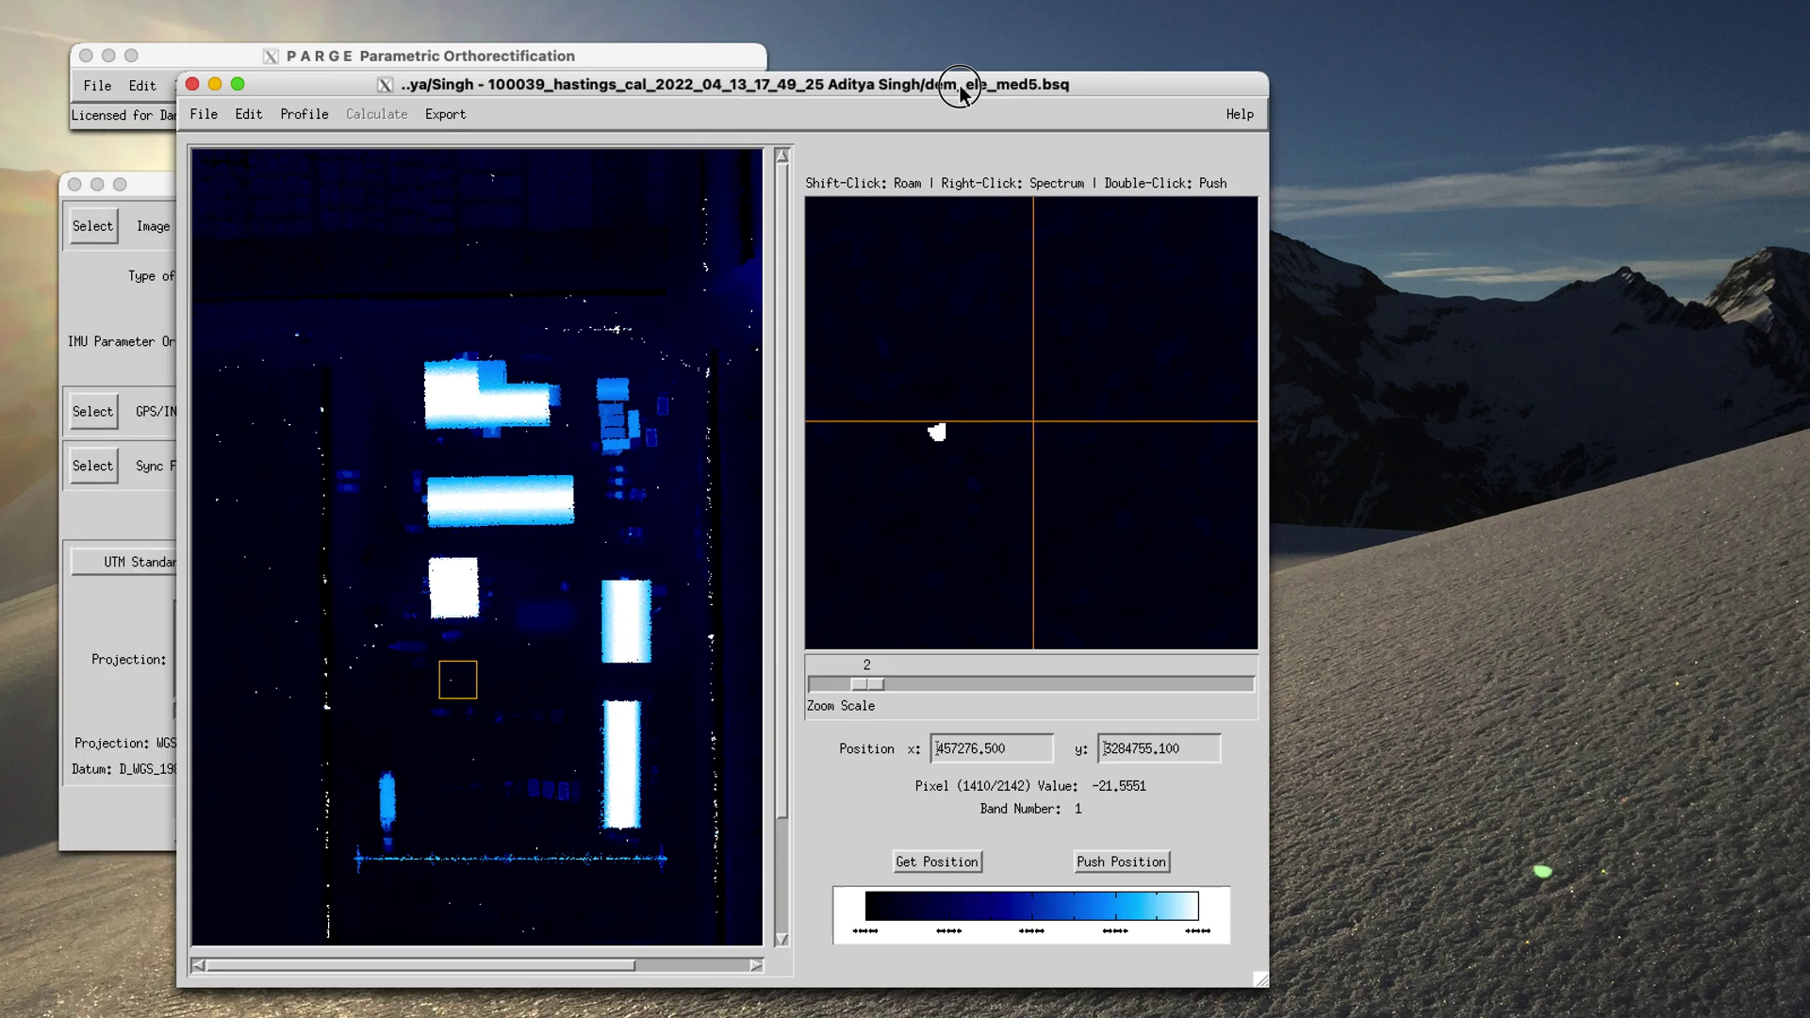
mouse_move(677, 498)
left_mouse_down()
mouse_move(694, 489)
mouse_move(466, 520)
left_mouse_up()
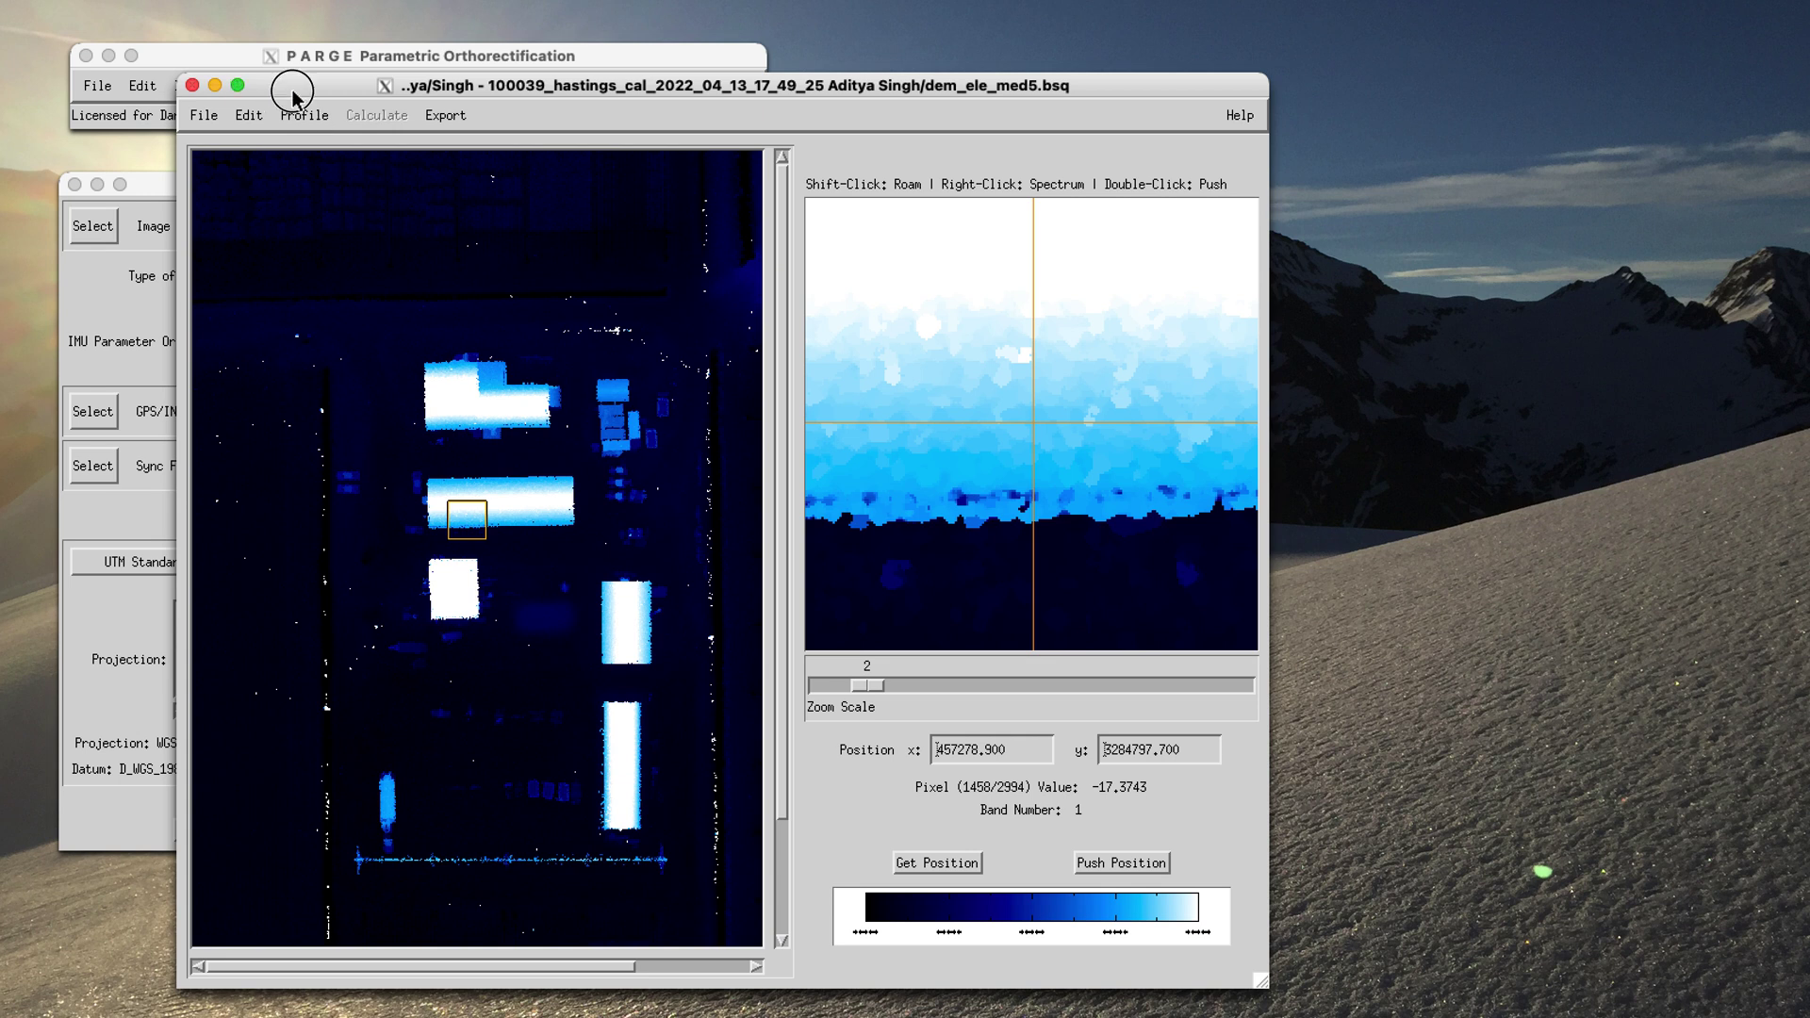
left_click_drag(292, 89, 293, 93)
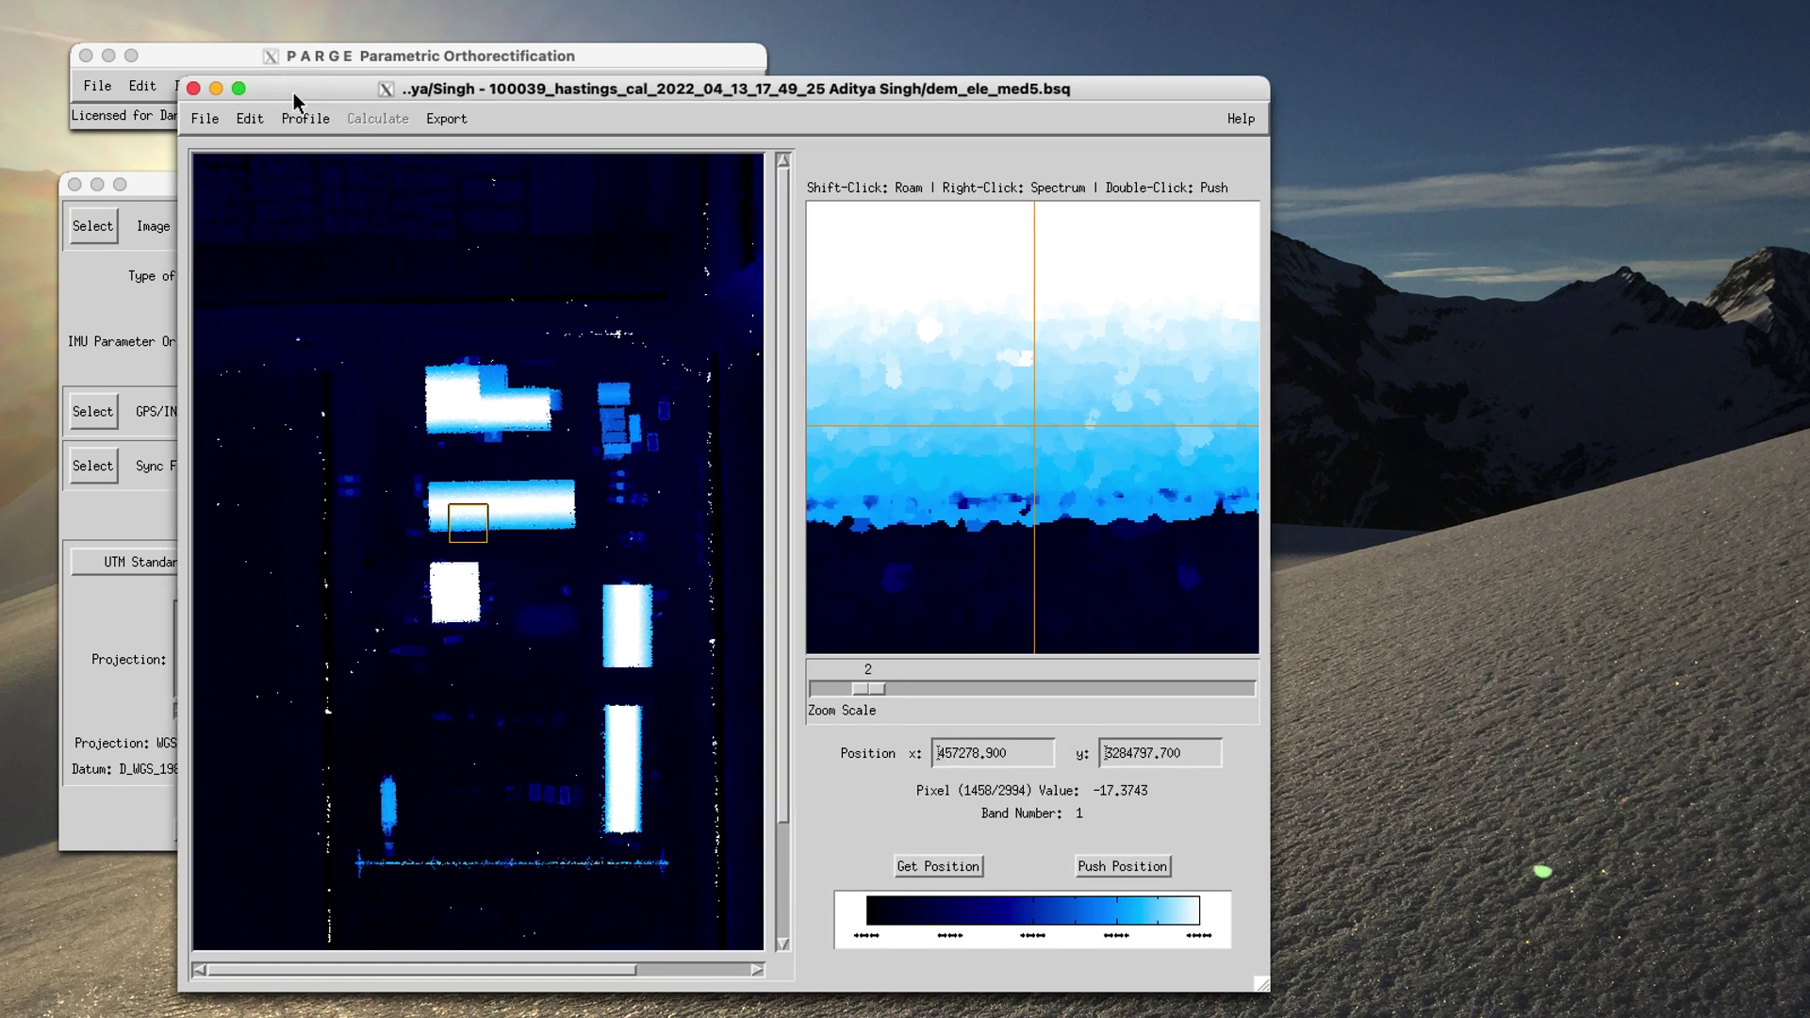
left_click(195, 95)
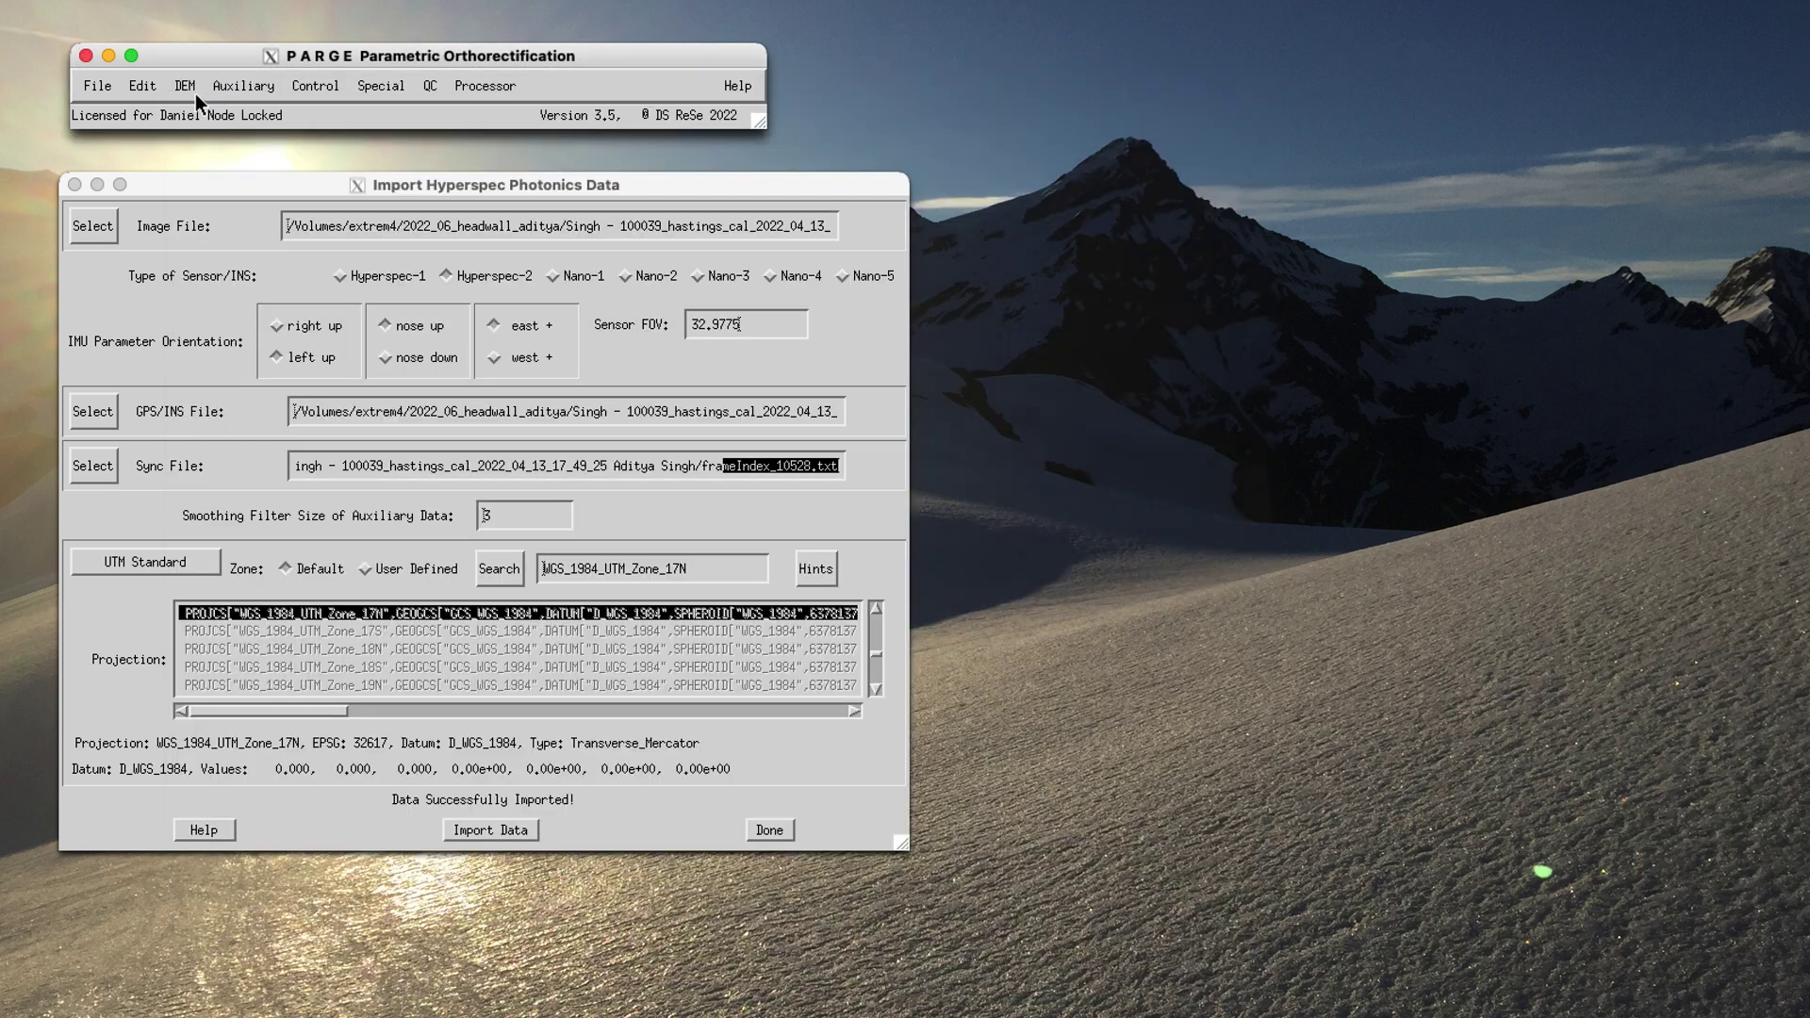
Step: Open the Direct Processor and limit the bands to process to the default RGB selection
left_click(245, 86)
left_click(484, 86)
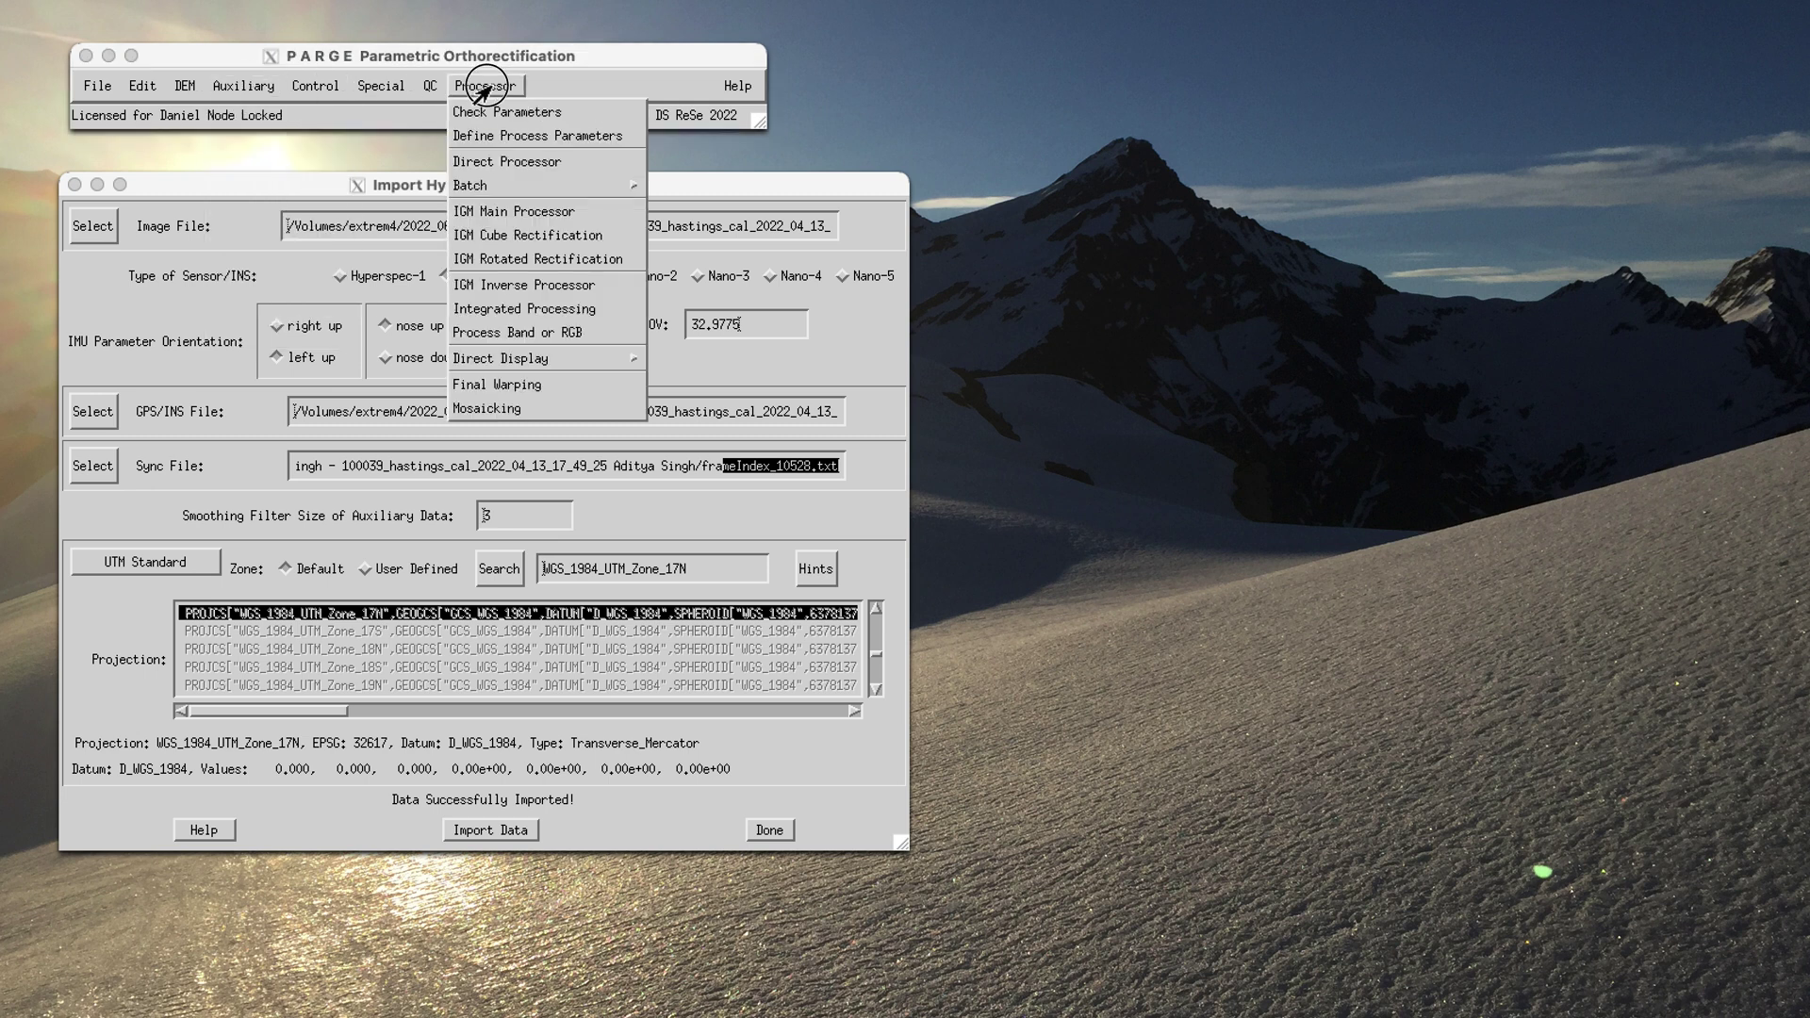
left_click(481, 162)
left_click_drag(728, 153, 890, 146)
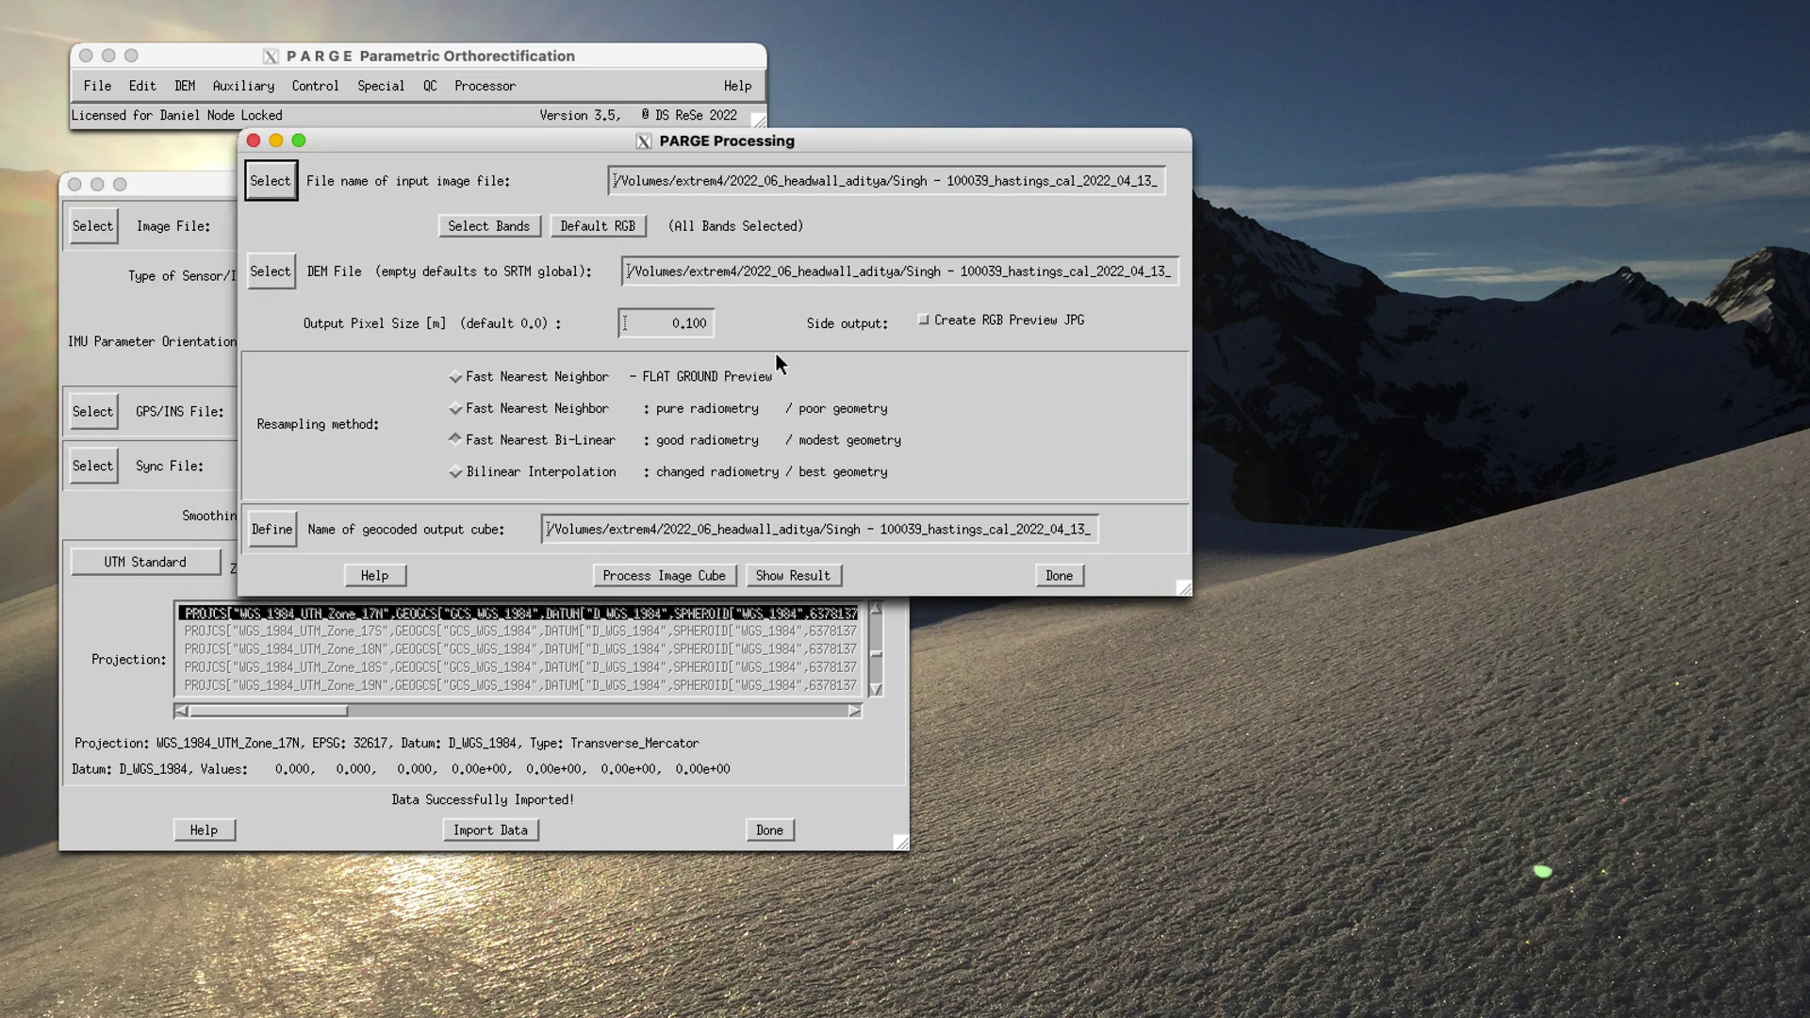
left_click(598, 226)
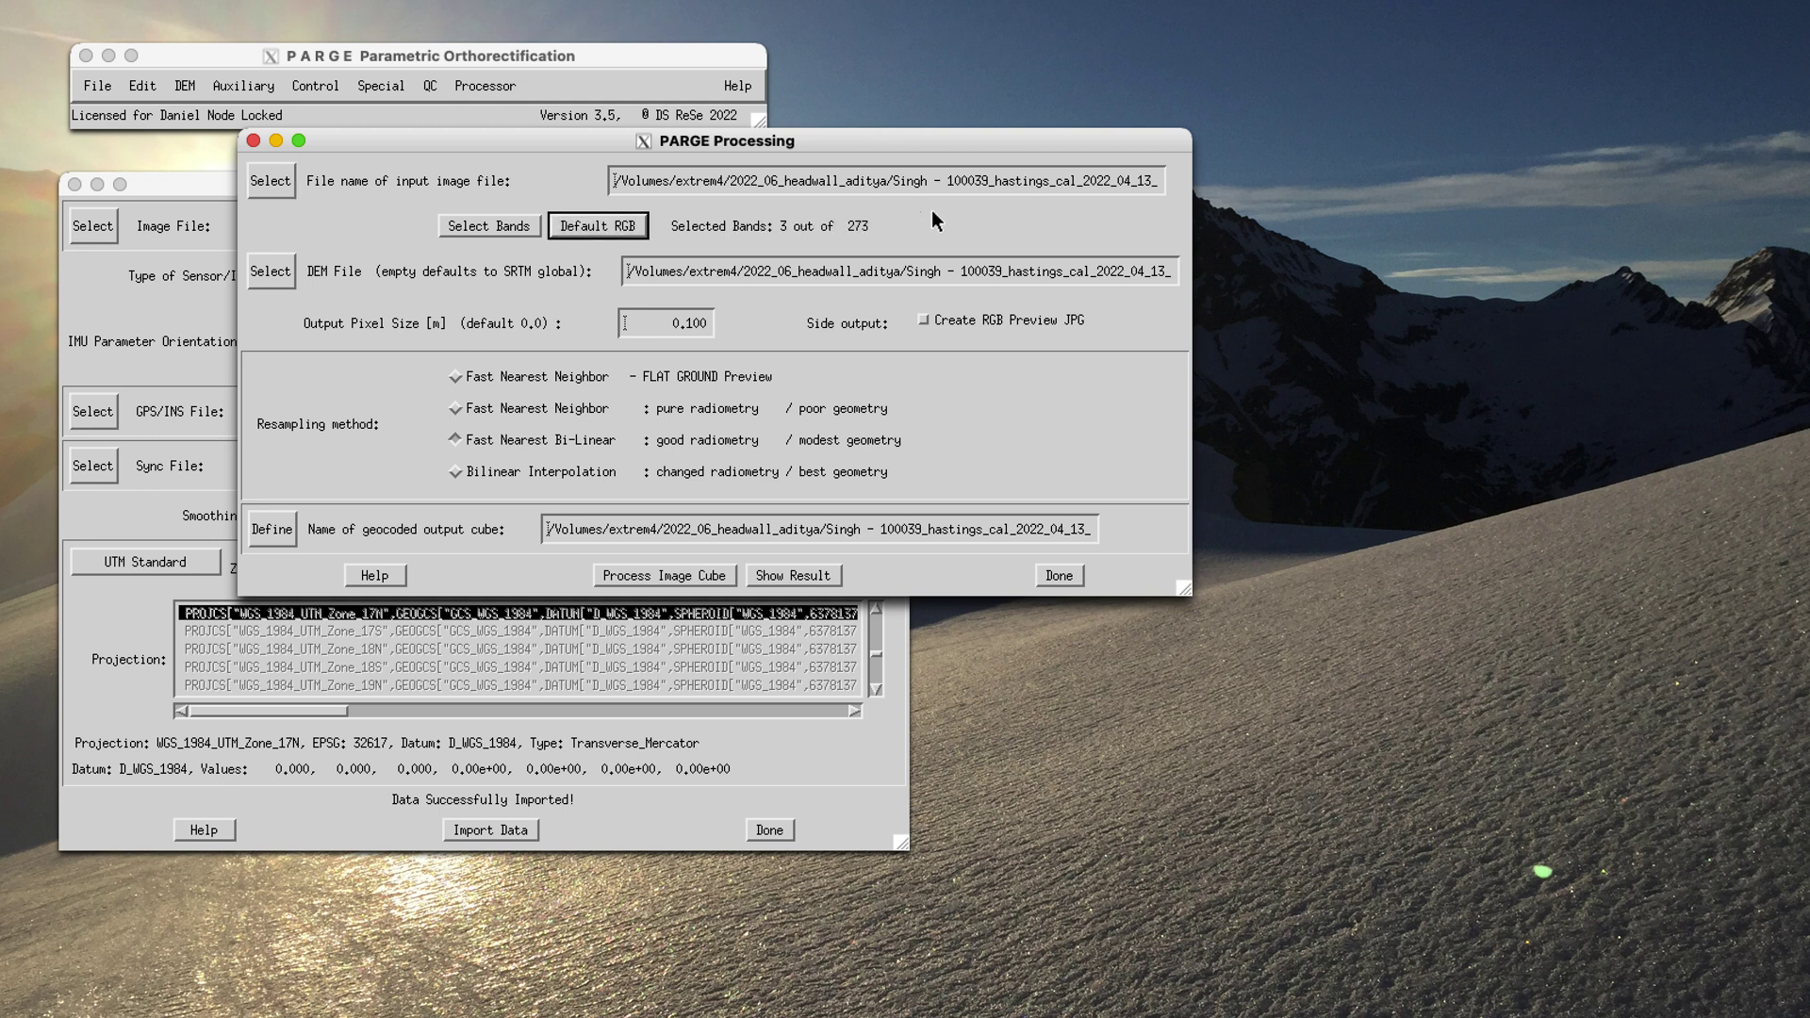
Step: Check the file names at the ends of the DEM and input image paths, and the output pixel size
left_click_drag(927, 280, 1177, 293)
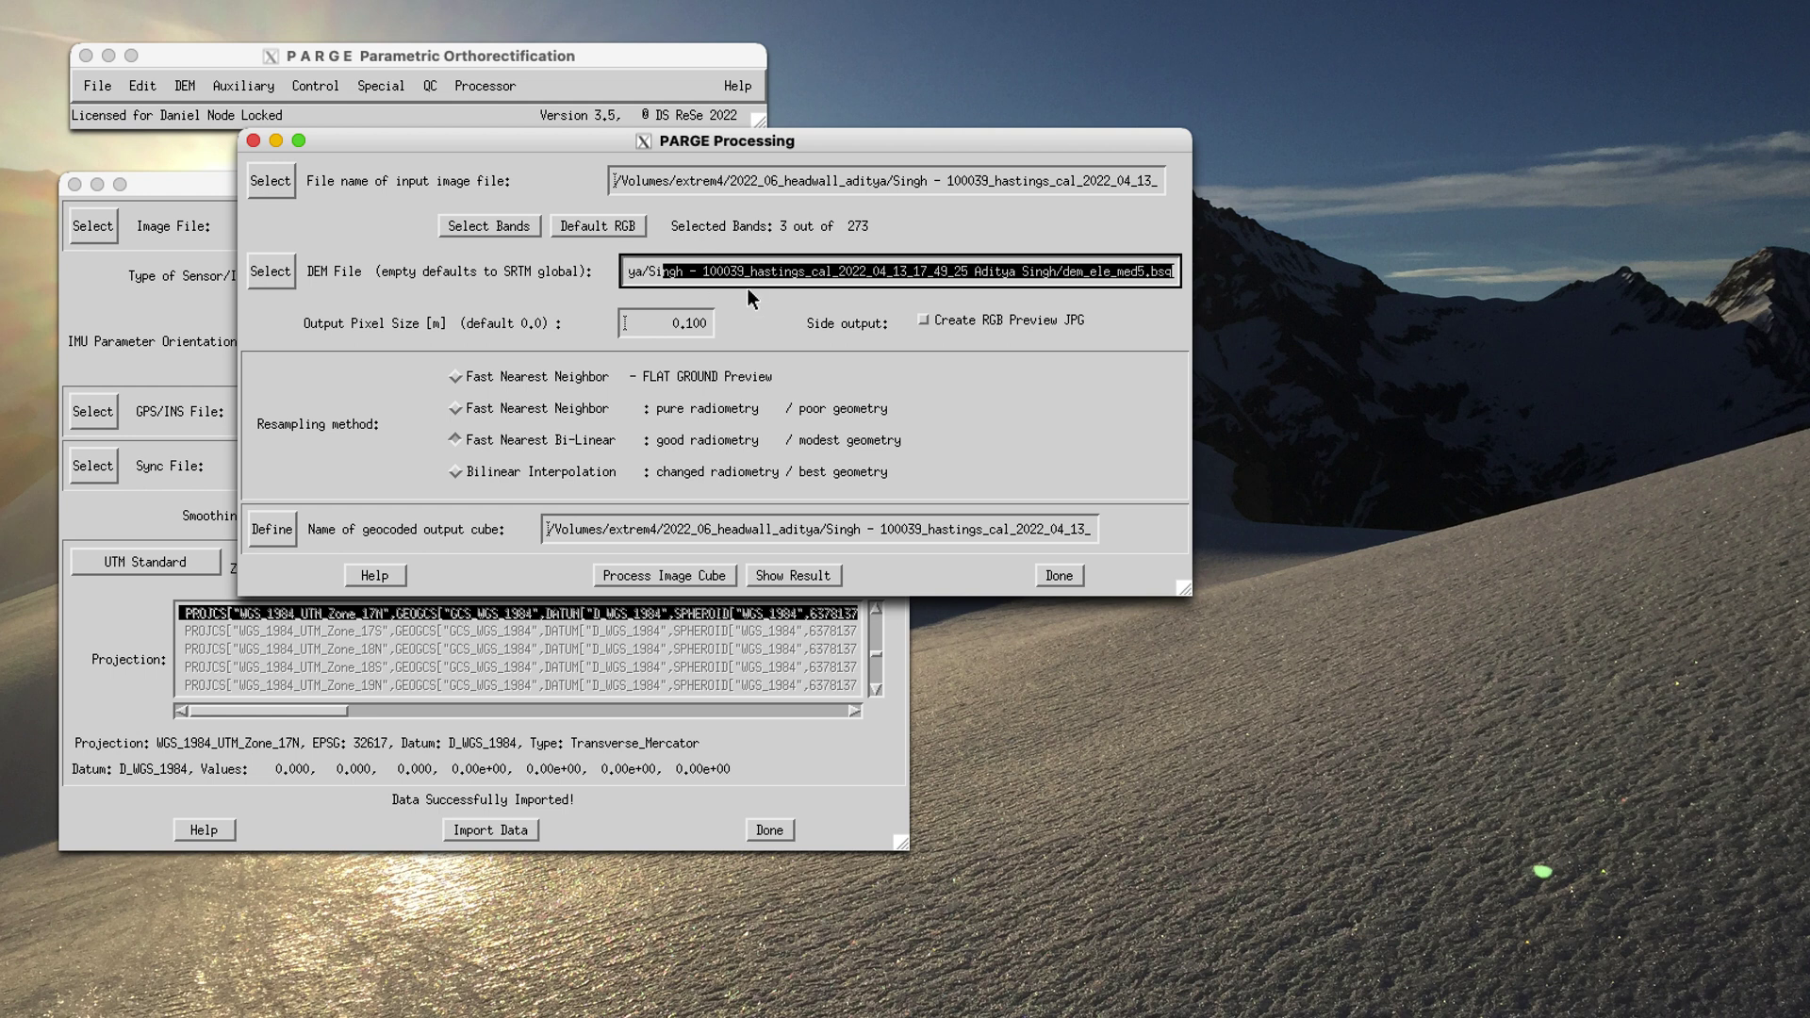
left_click(850, 275)
left_click_drag(988, 275, 1175, 285)
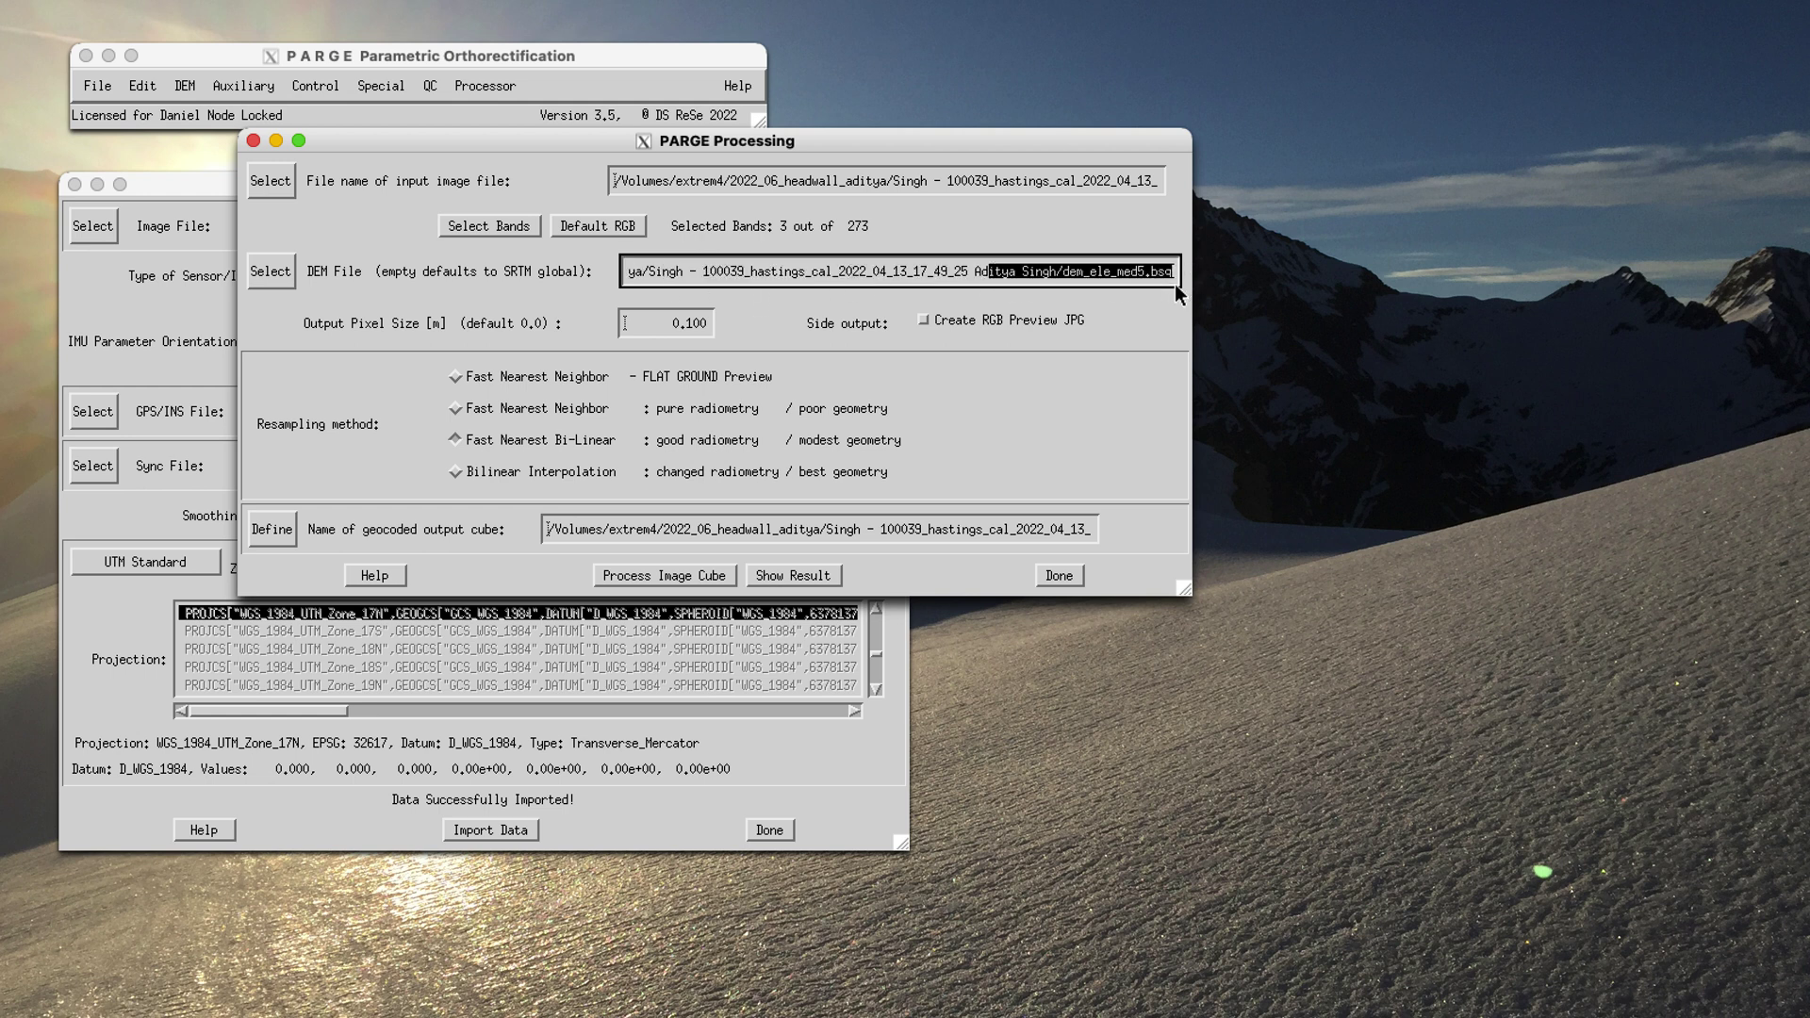
left_click_drag(992, 175, 1268, 226)
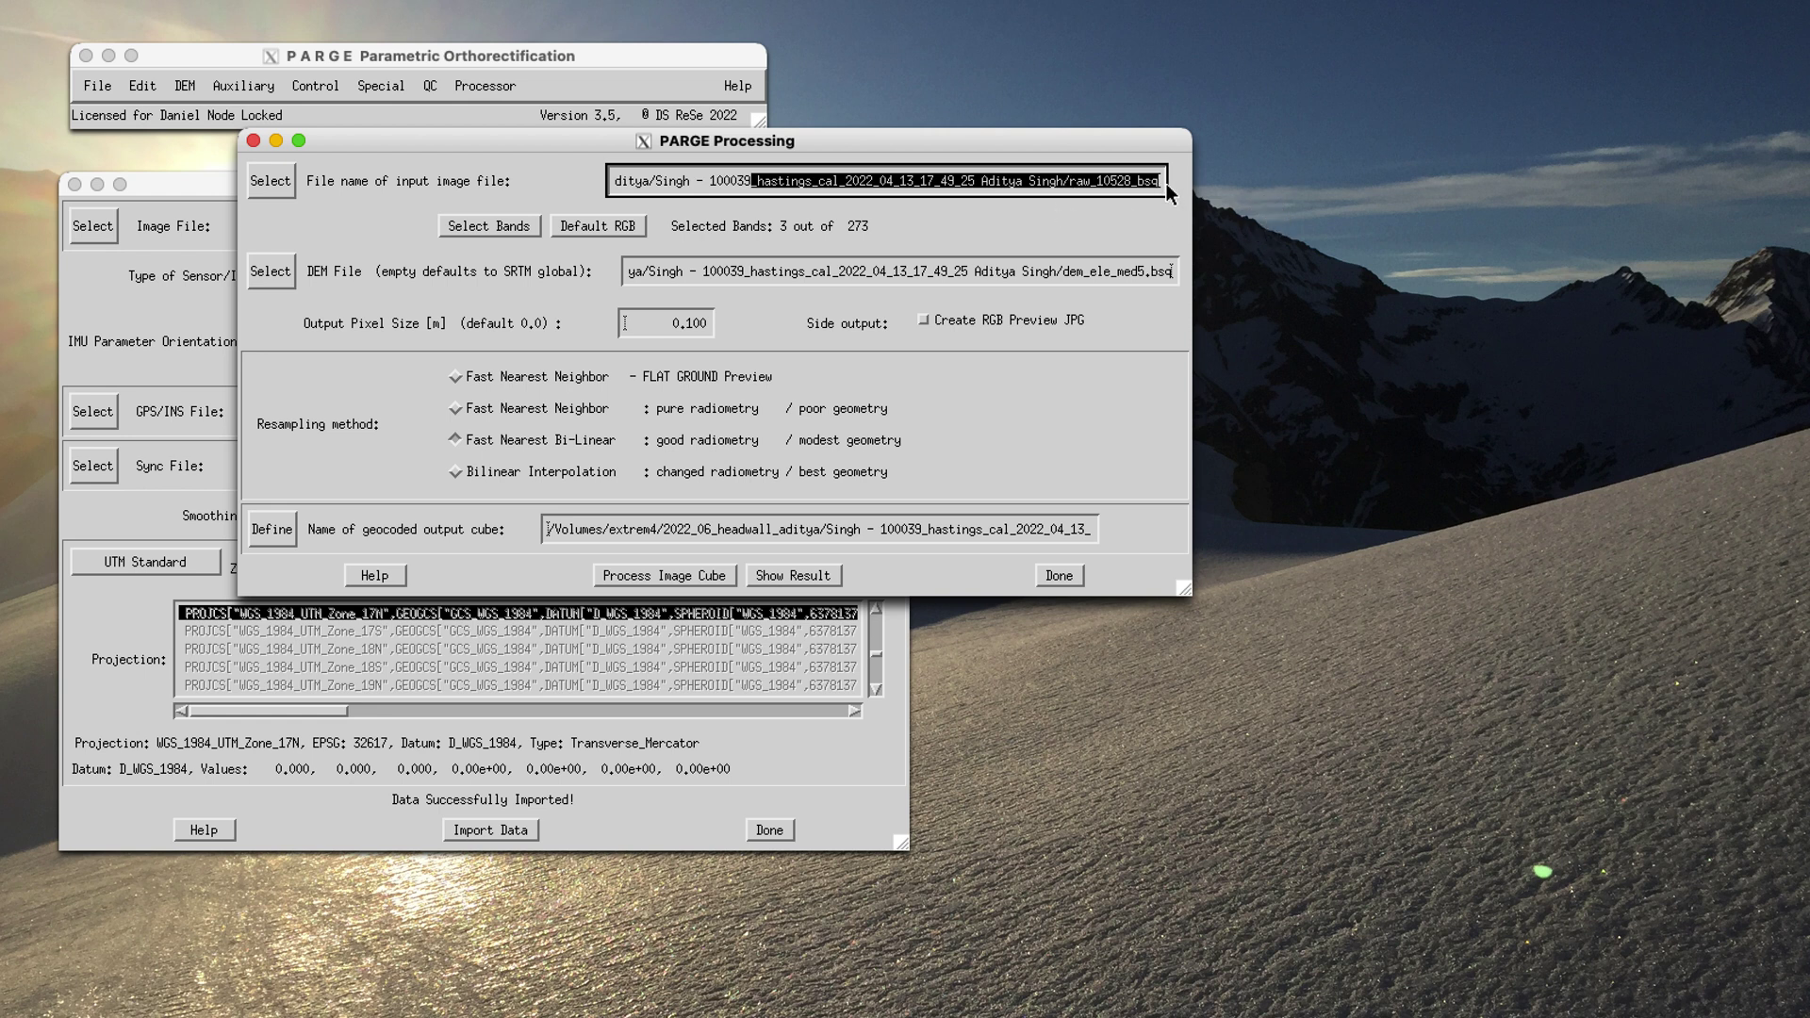
left_click(690, 332)
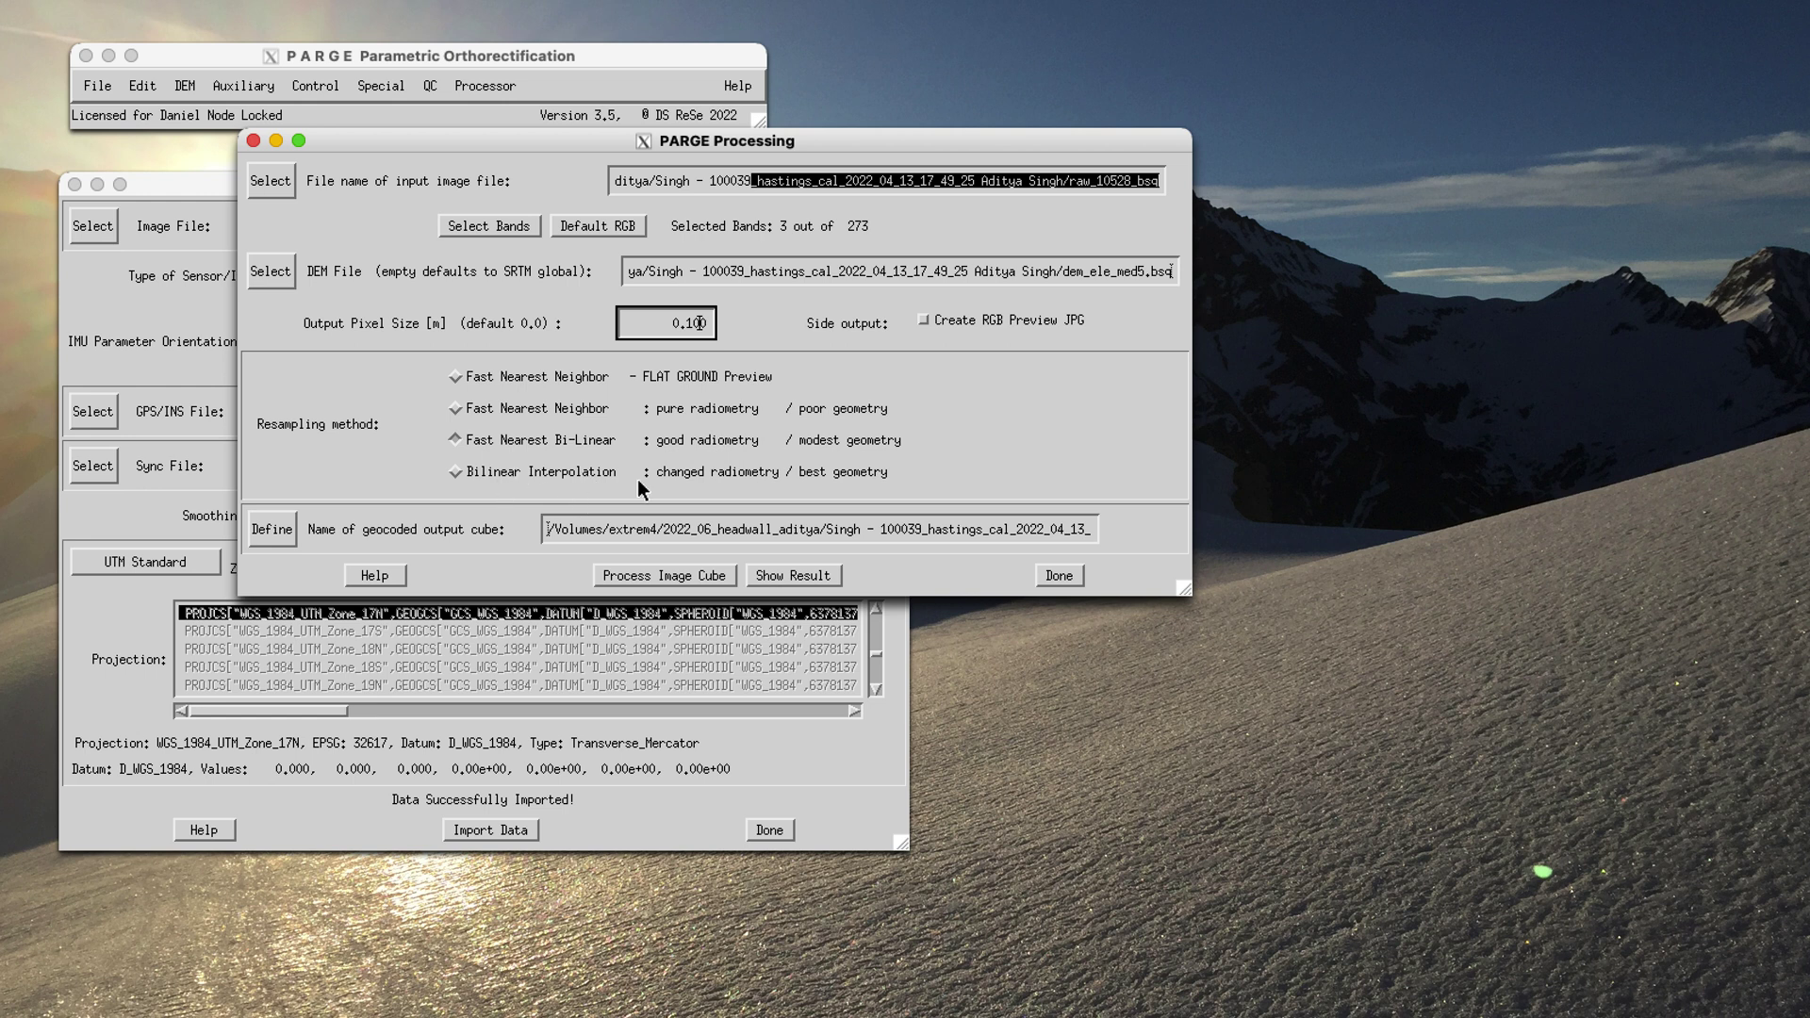
Step: Define the geocoded output cube as sample1_geo.bsq in the boresight_sample folder and process the image cube
left_click_drag(913, 539, 1175, 529)
left_click(275, 530)
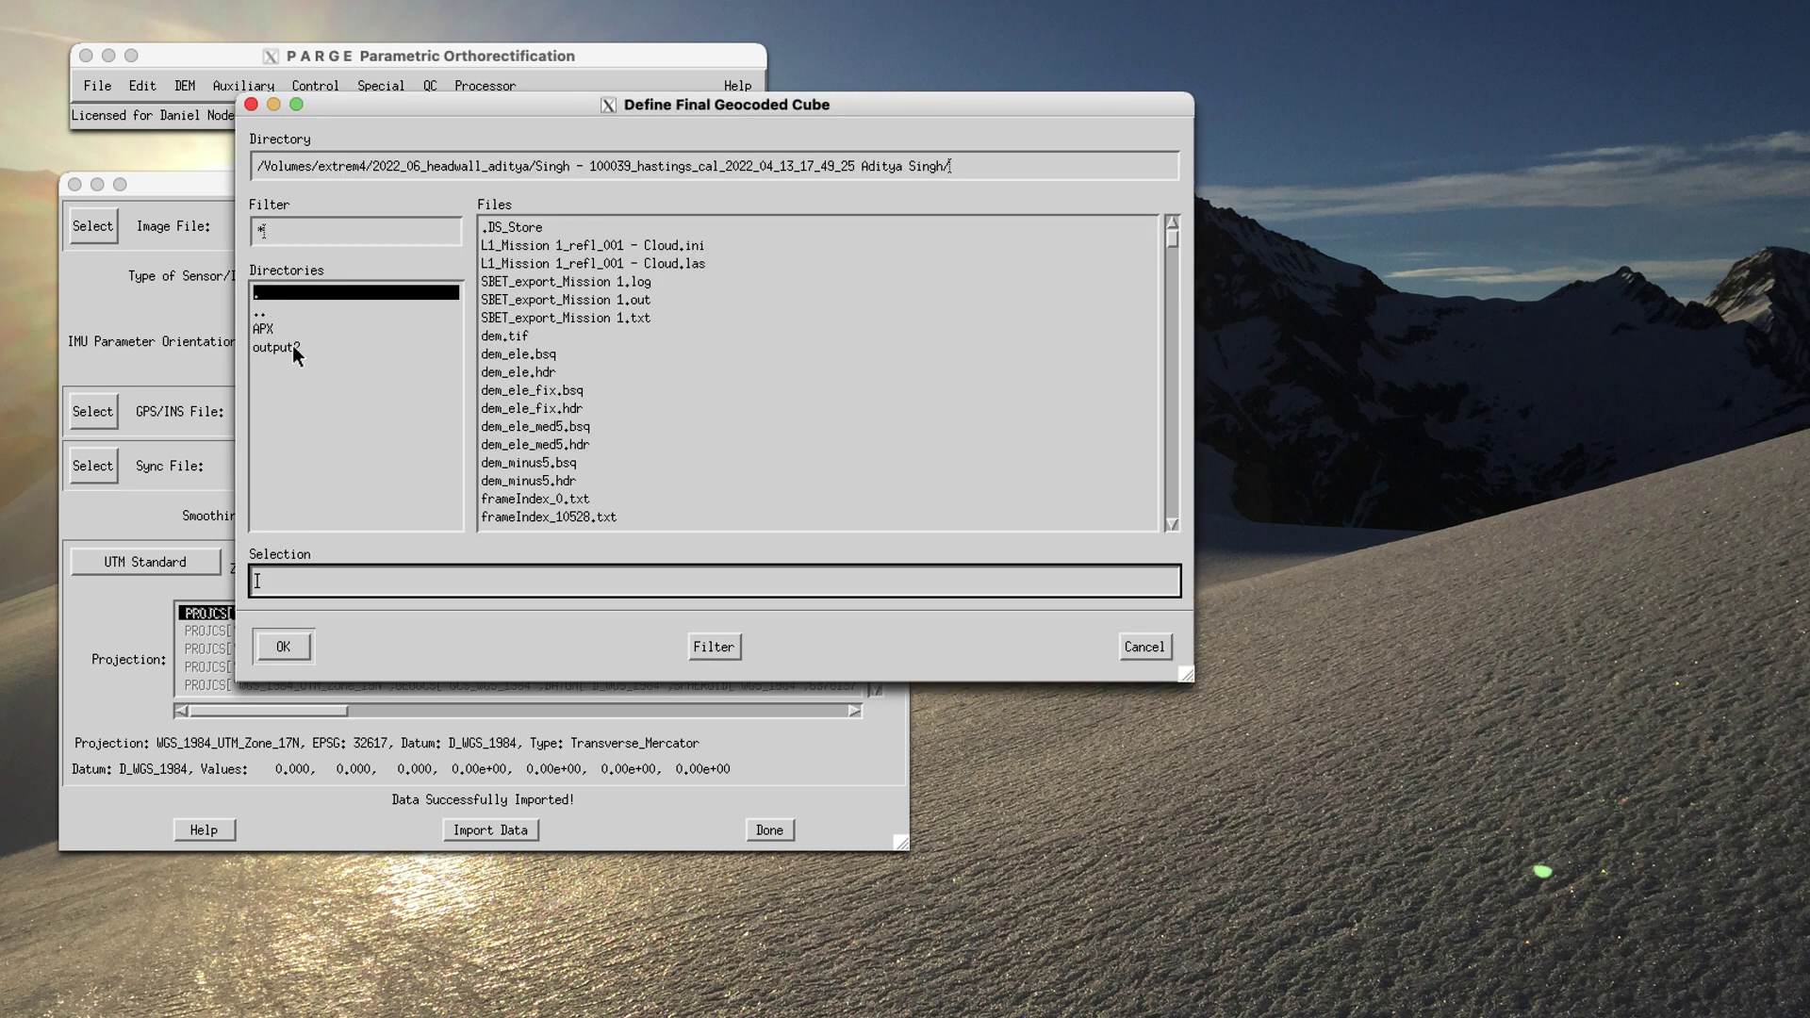
double_click(286, 313)
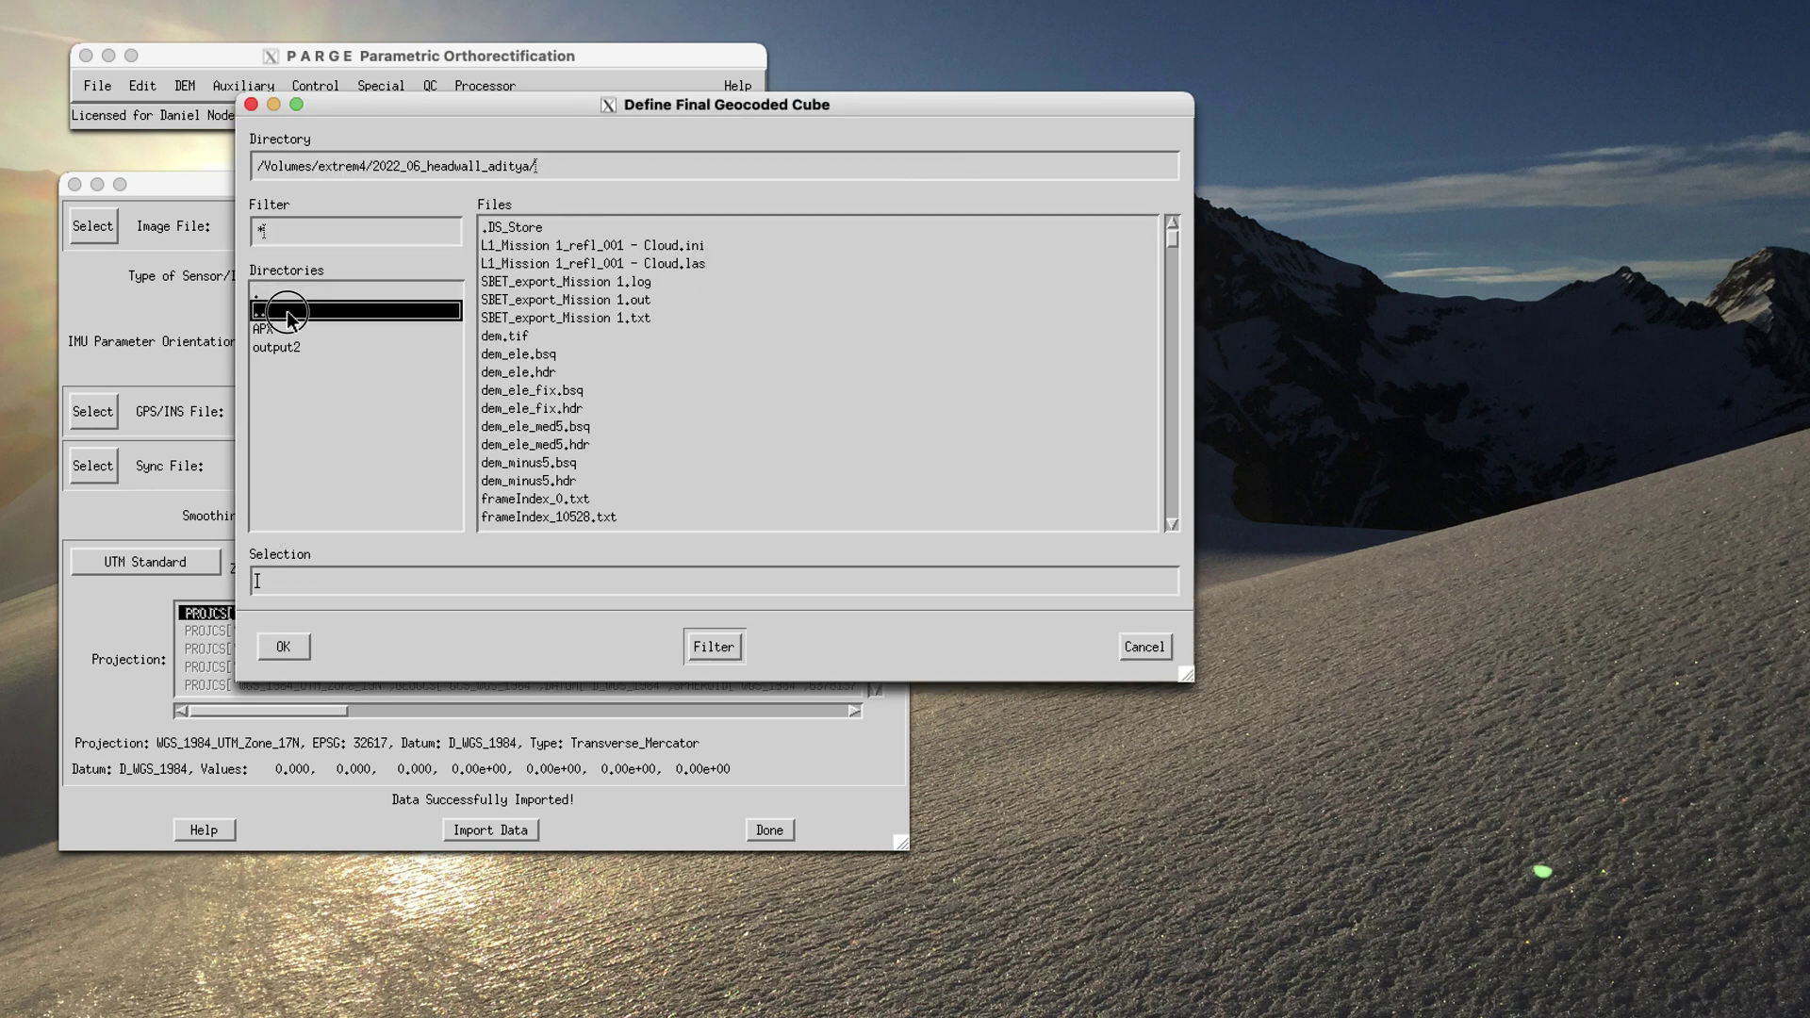
double_click(352, 347)
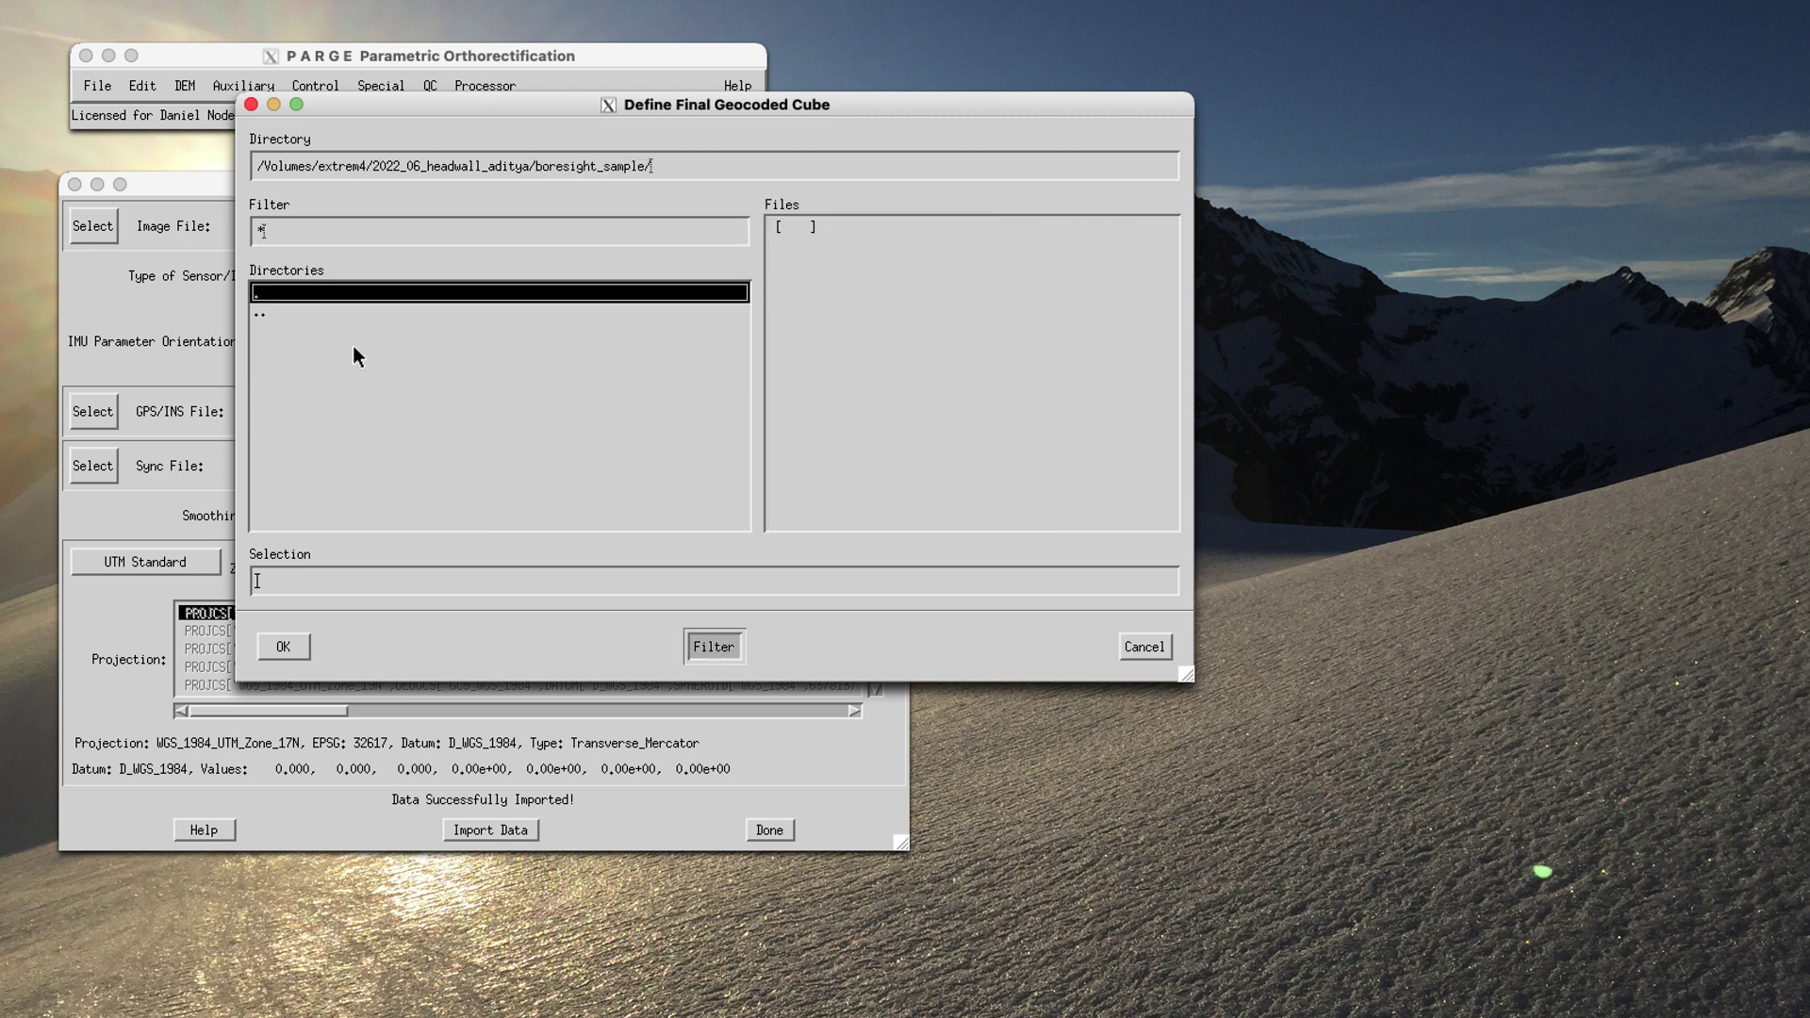
left_click(319, 591)
type("sample1")
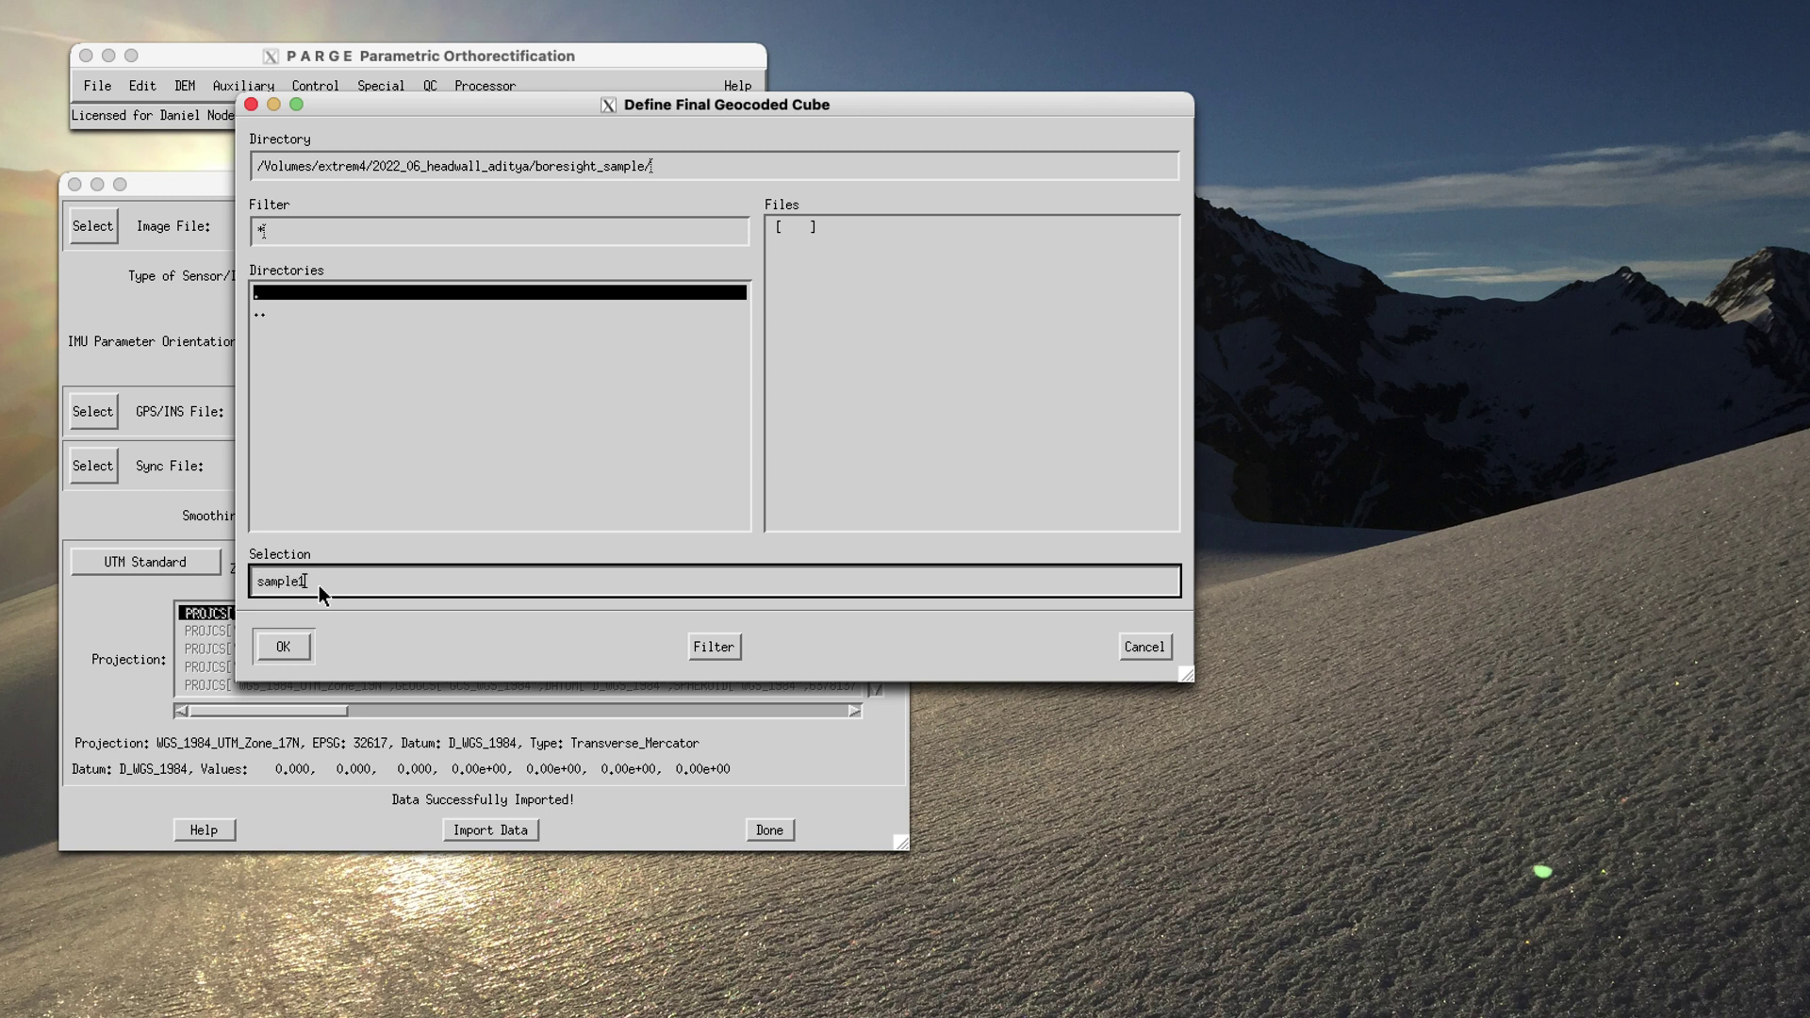
left_click(286, 647)
left_click(1024, 524)
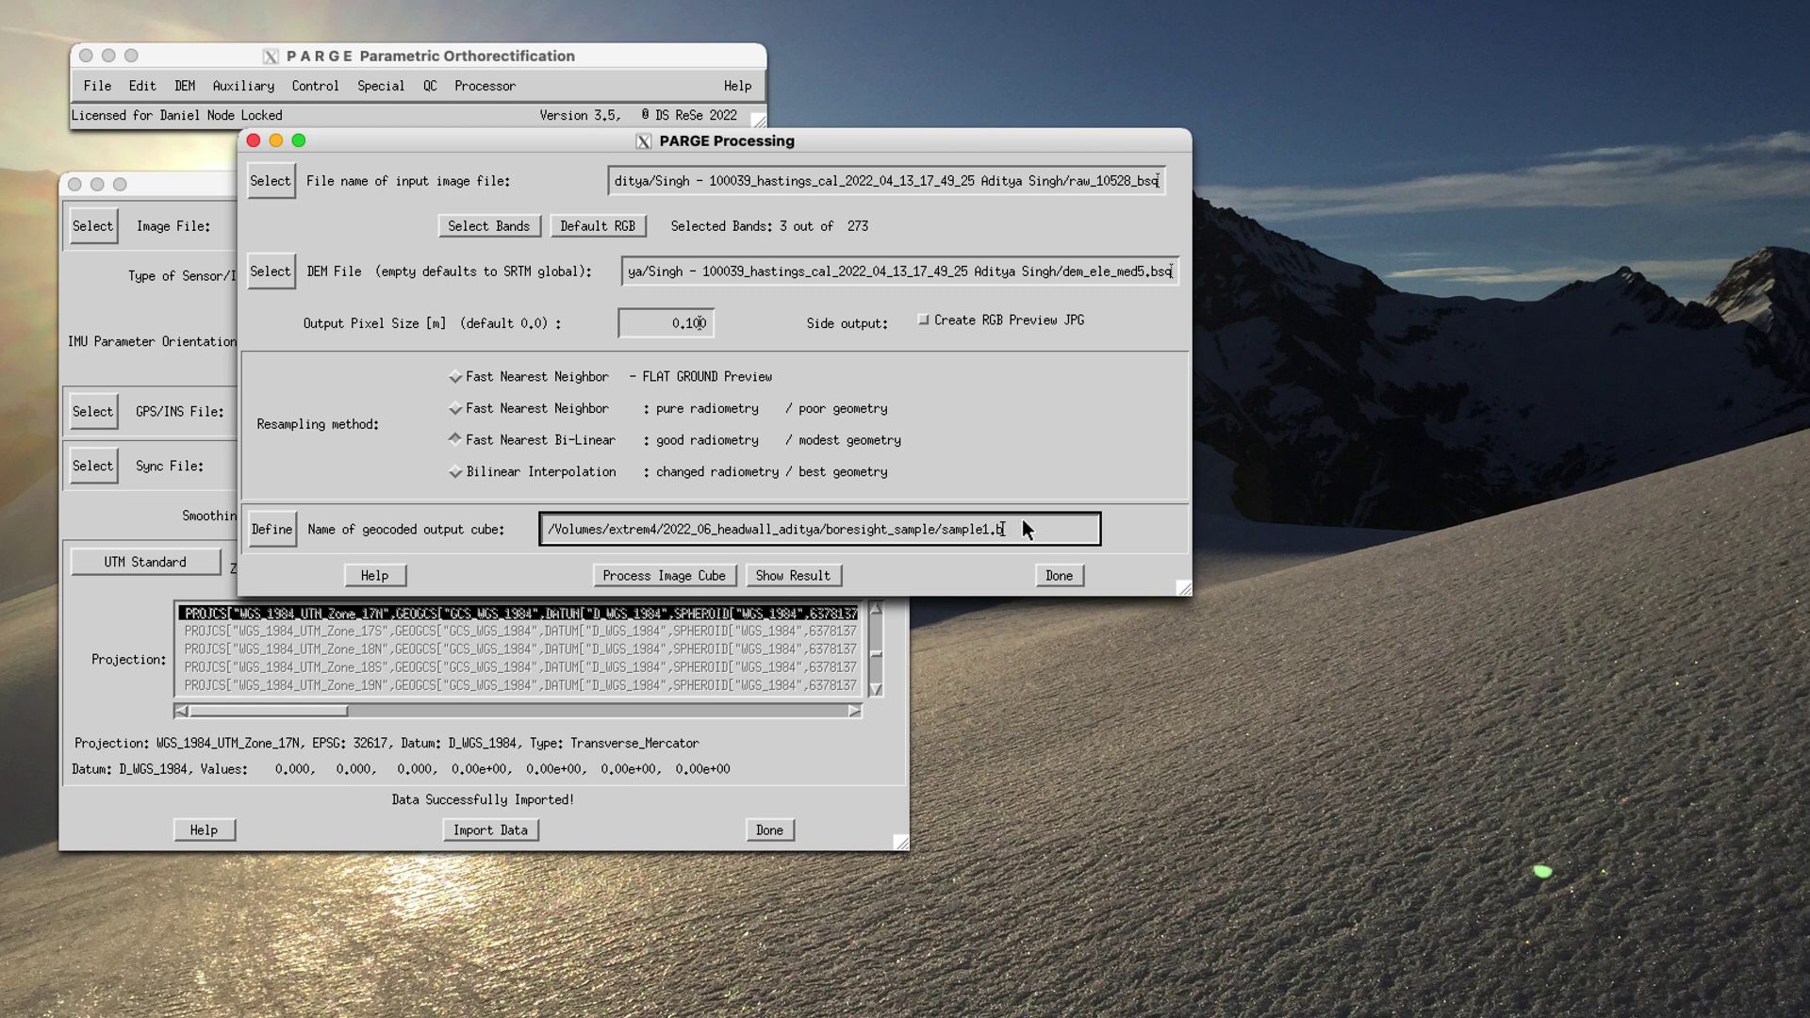
type("_geo.bsq")
left_click(692, 574)
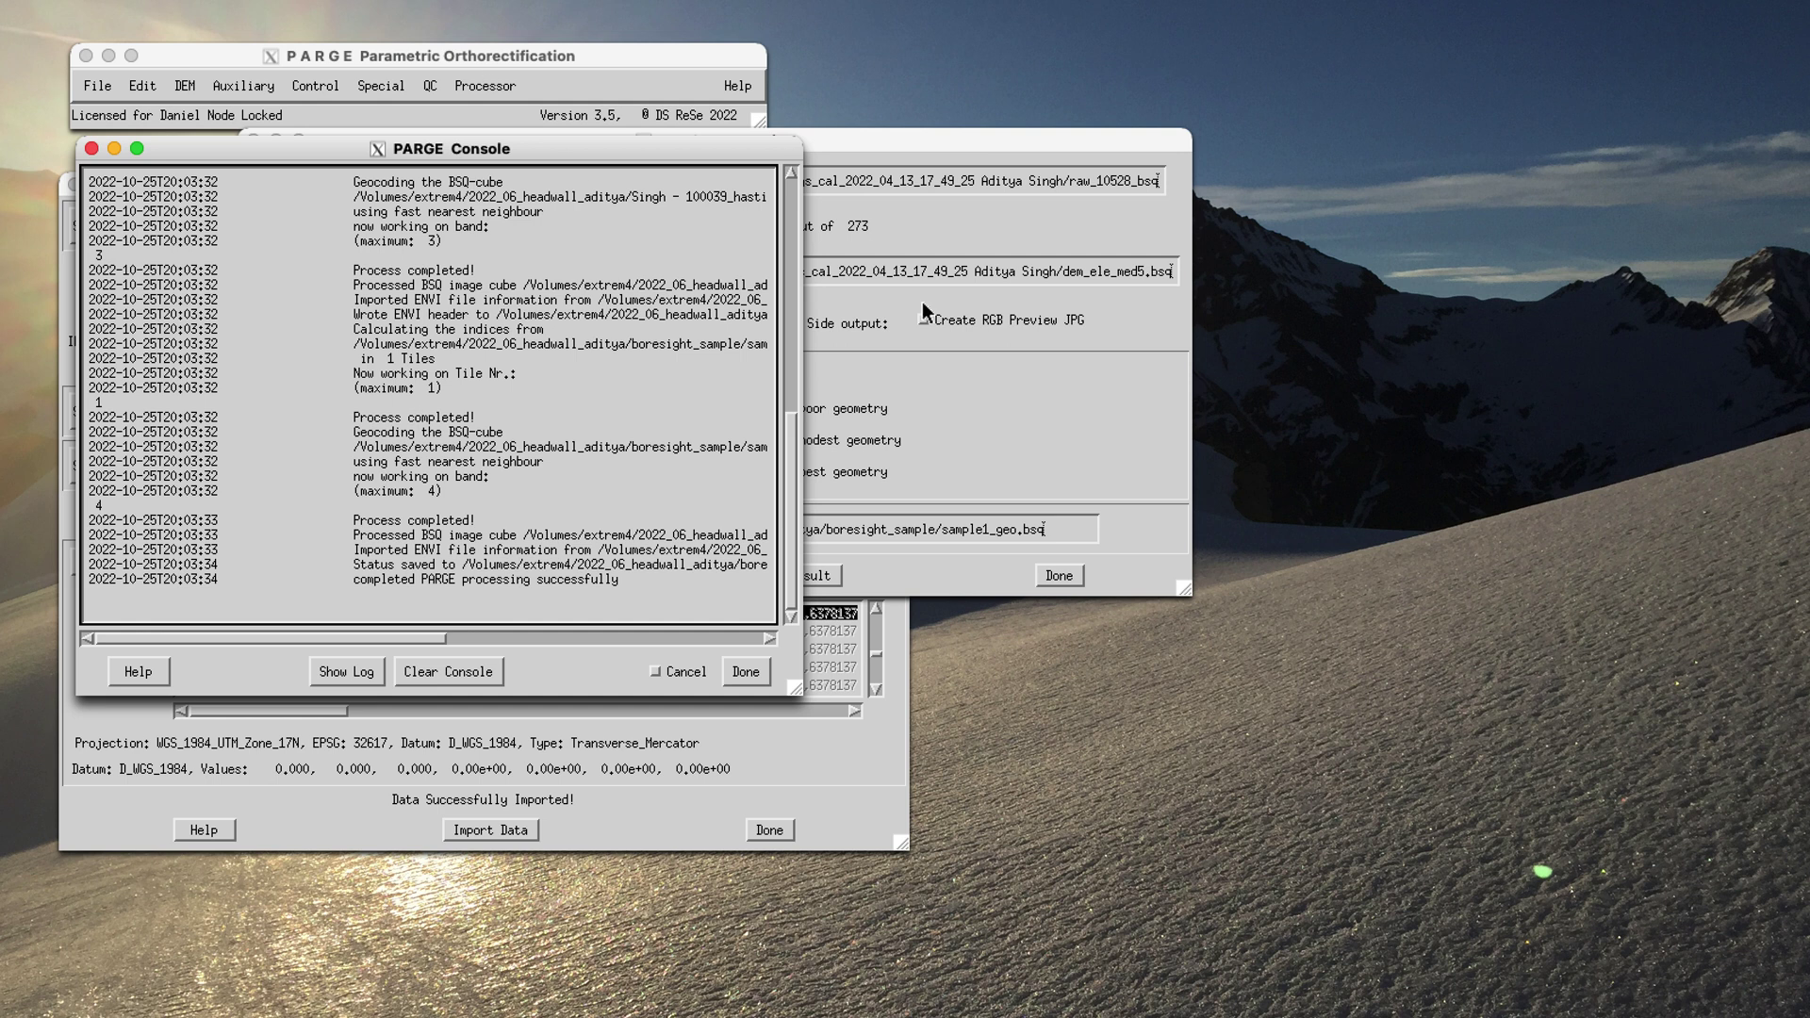
Step: Show the processed result with bands 1, 2 and 3 as red, green and blue
left_click(872, 253)
left_click(771, 573)
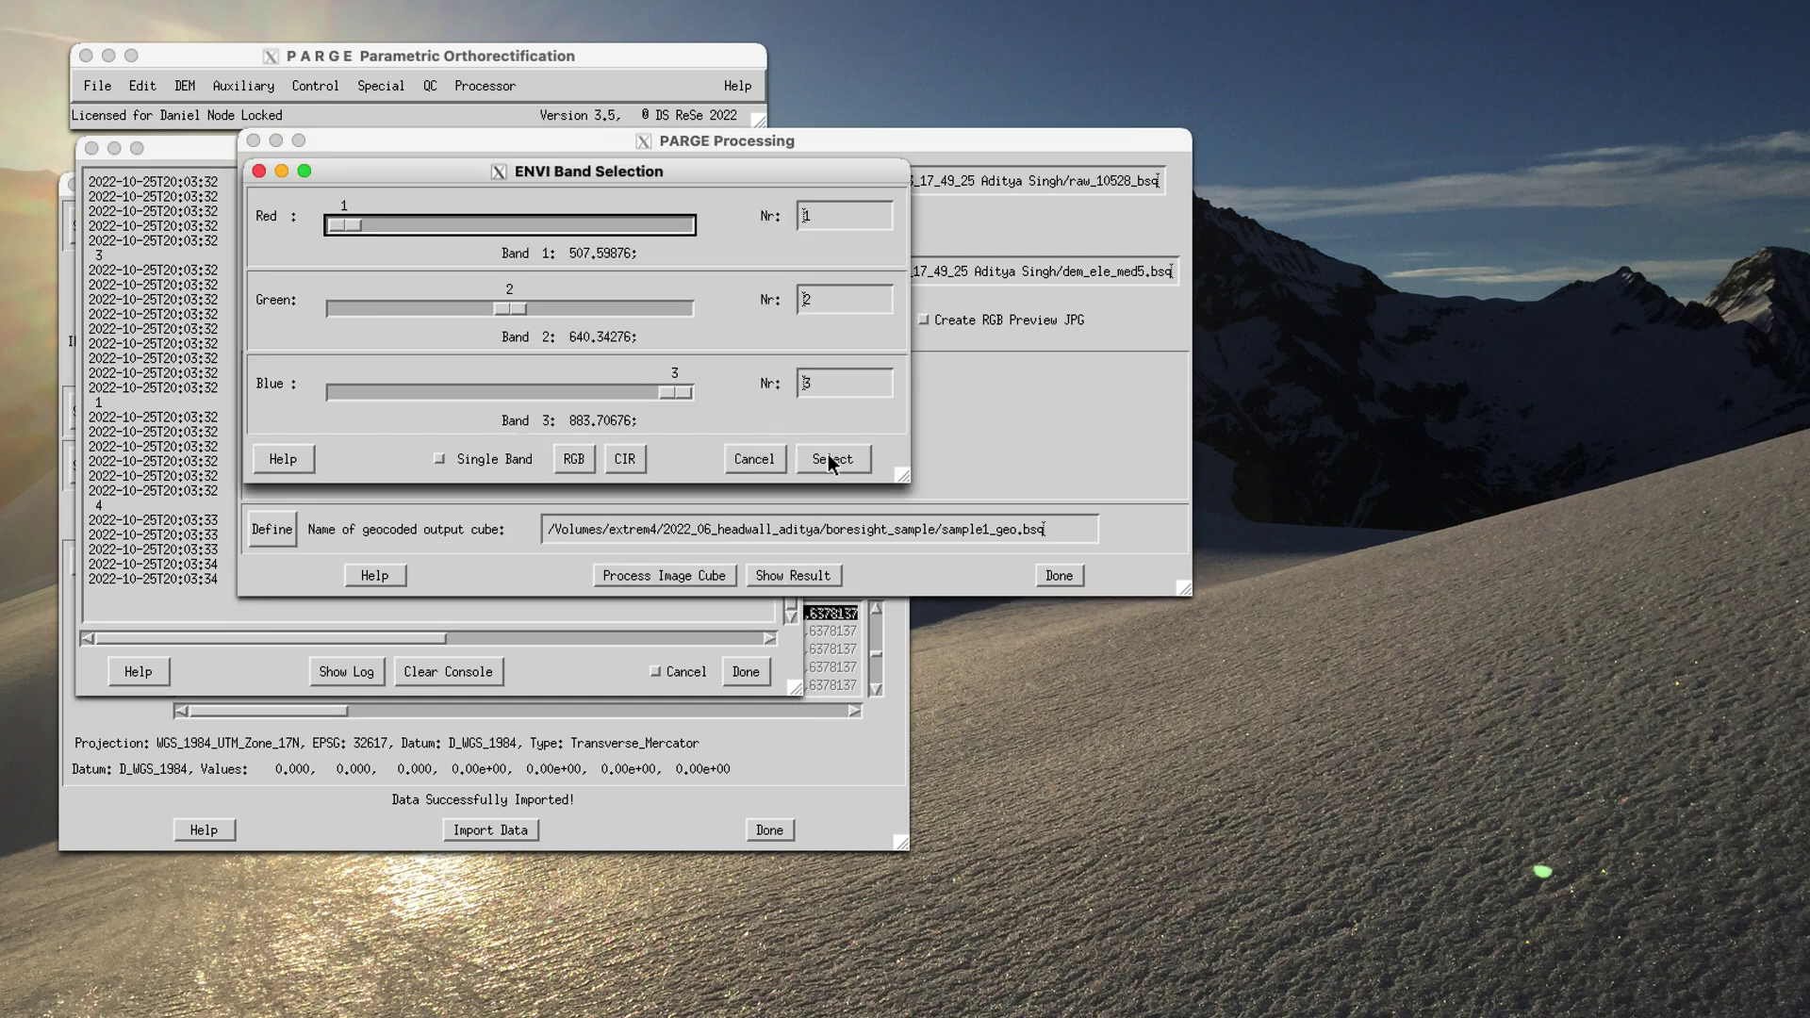
left_click(823, 462)
left_click_drag(473, 573, 435, 558)
left_click(738, 561)
Step: Try the Mean-2 image scaling on the result display and set its zoom scale to 4
left_click(315, 264)
left_click(389, 319)
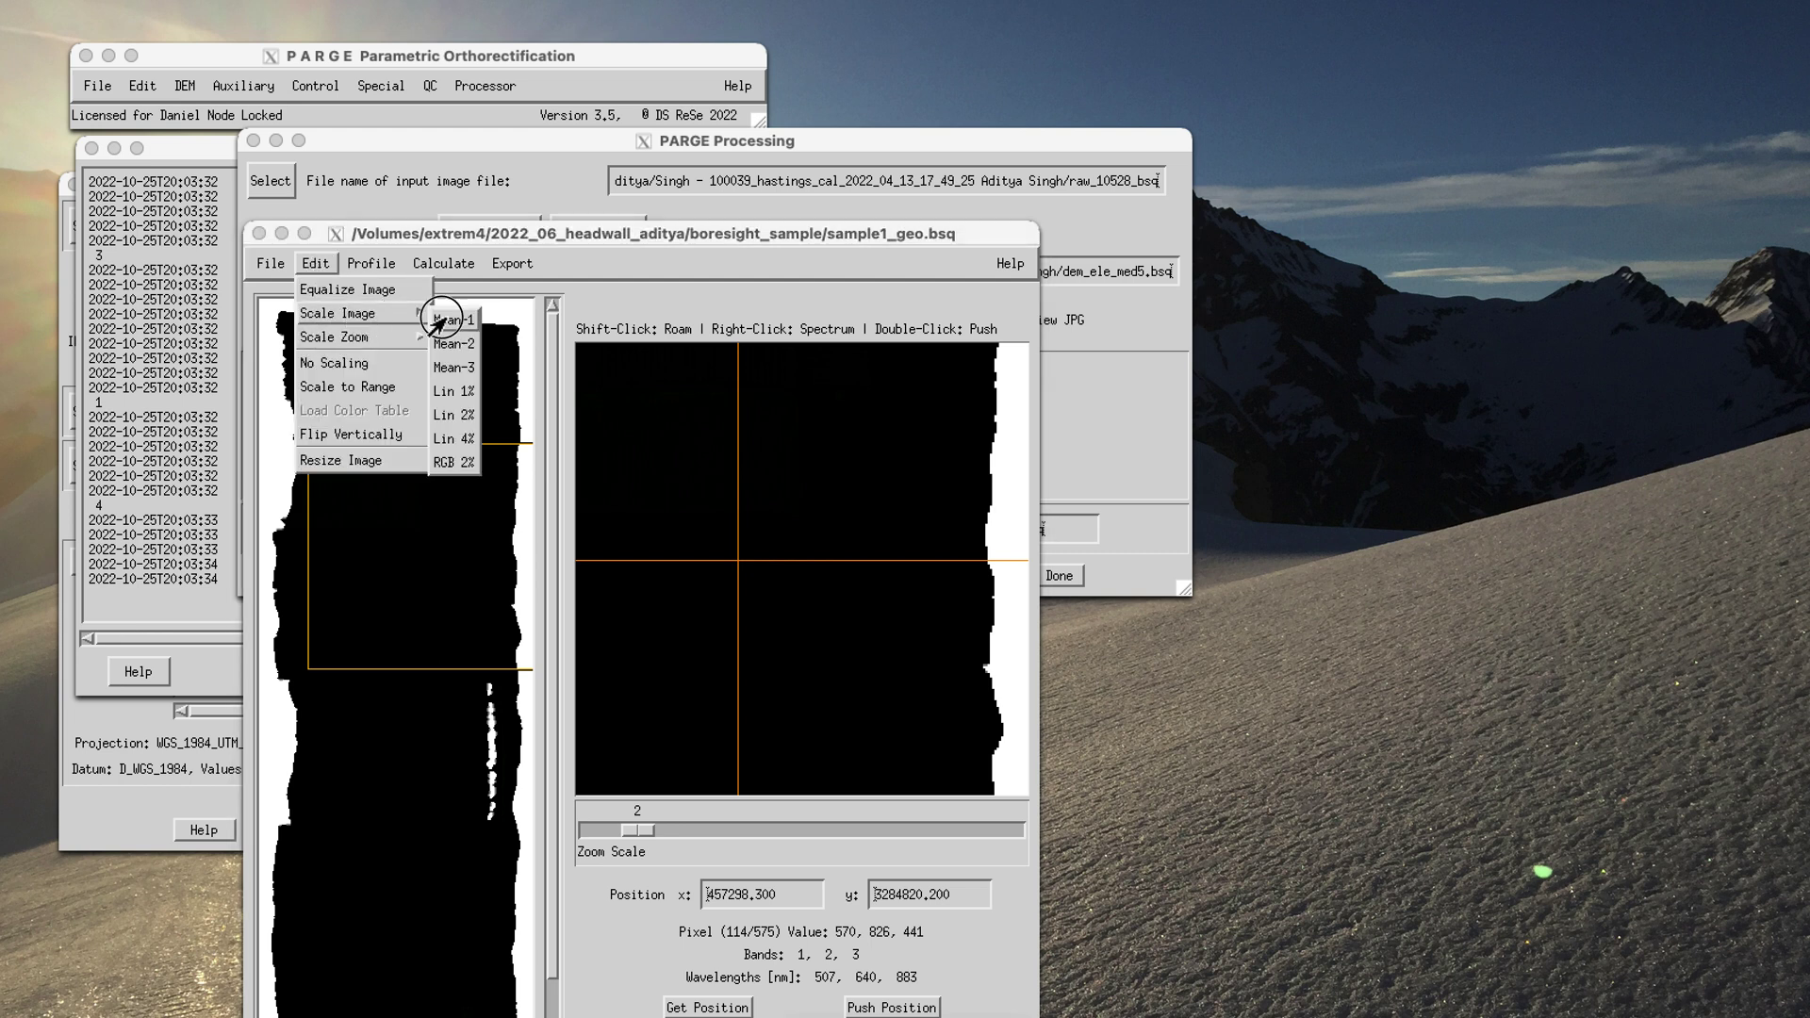
left_click(453, 343)
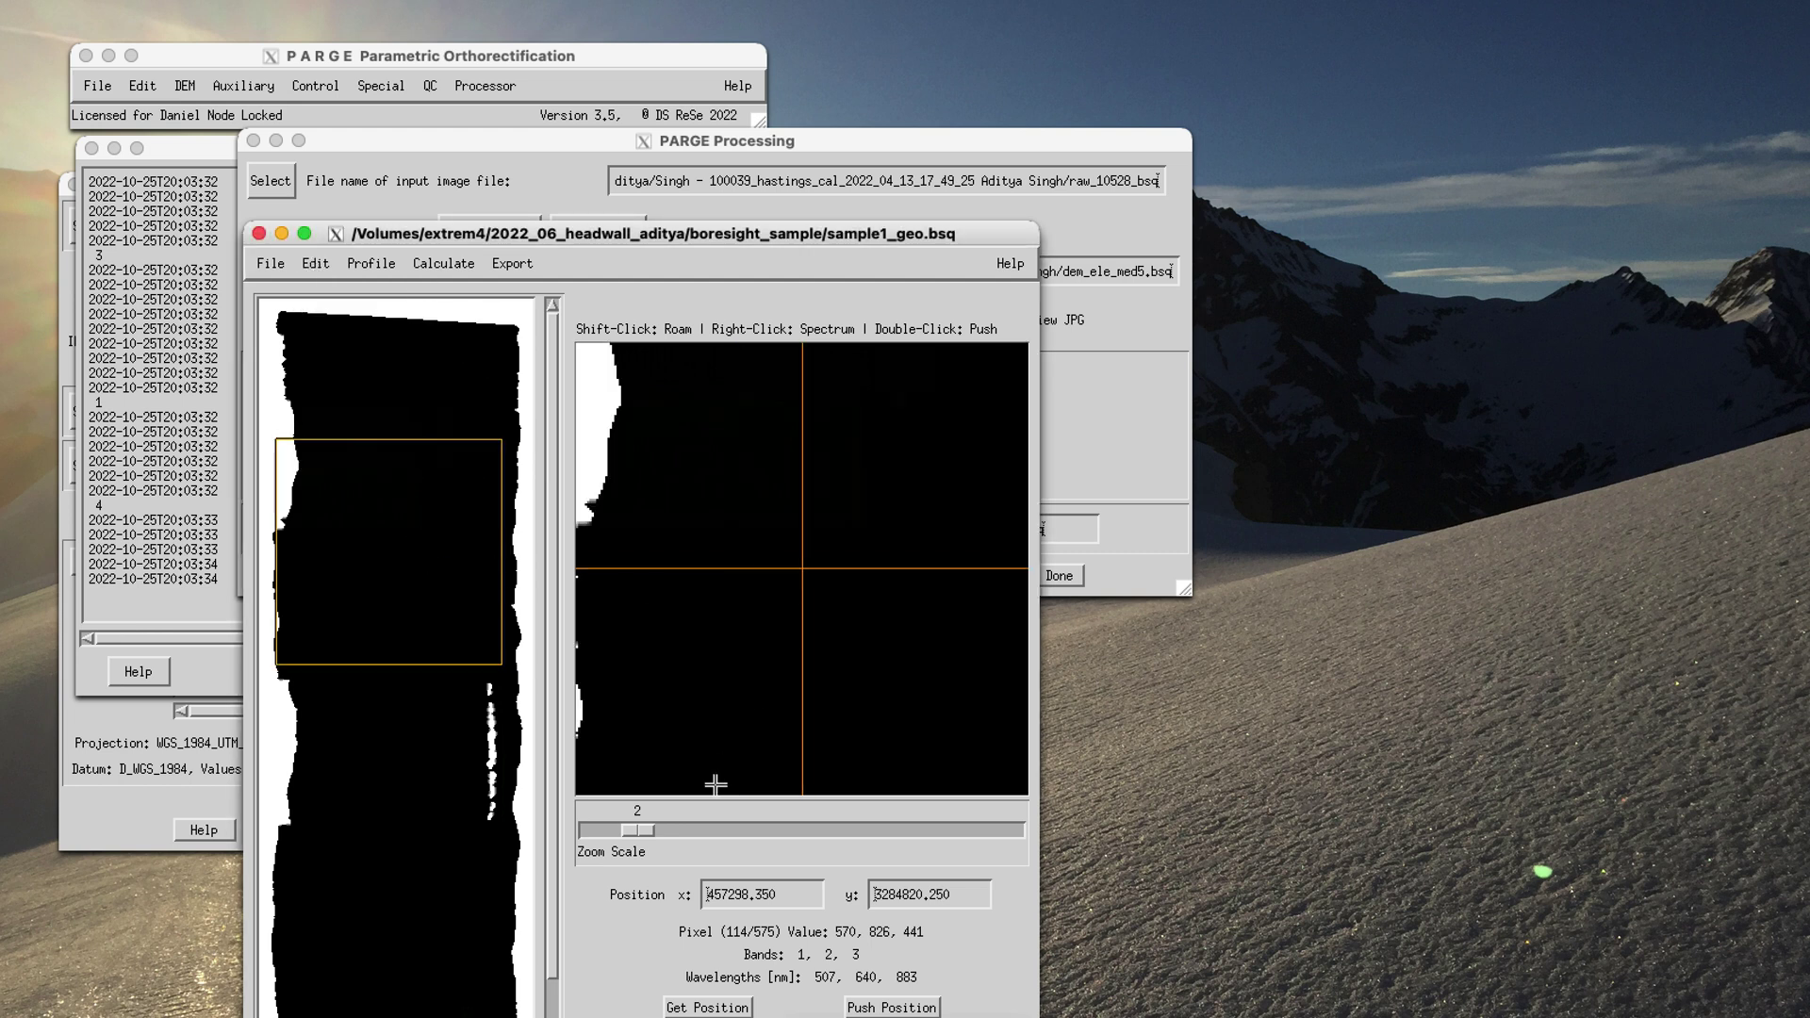
left_click(699, 831)
left_click(381, 573)
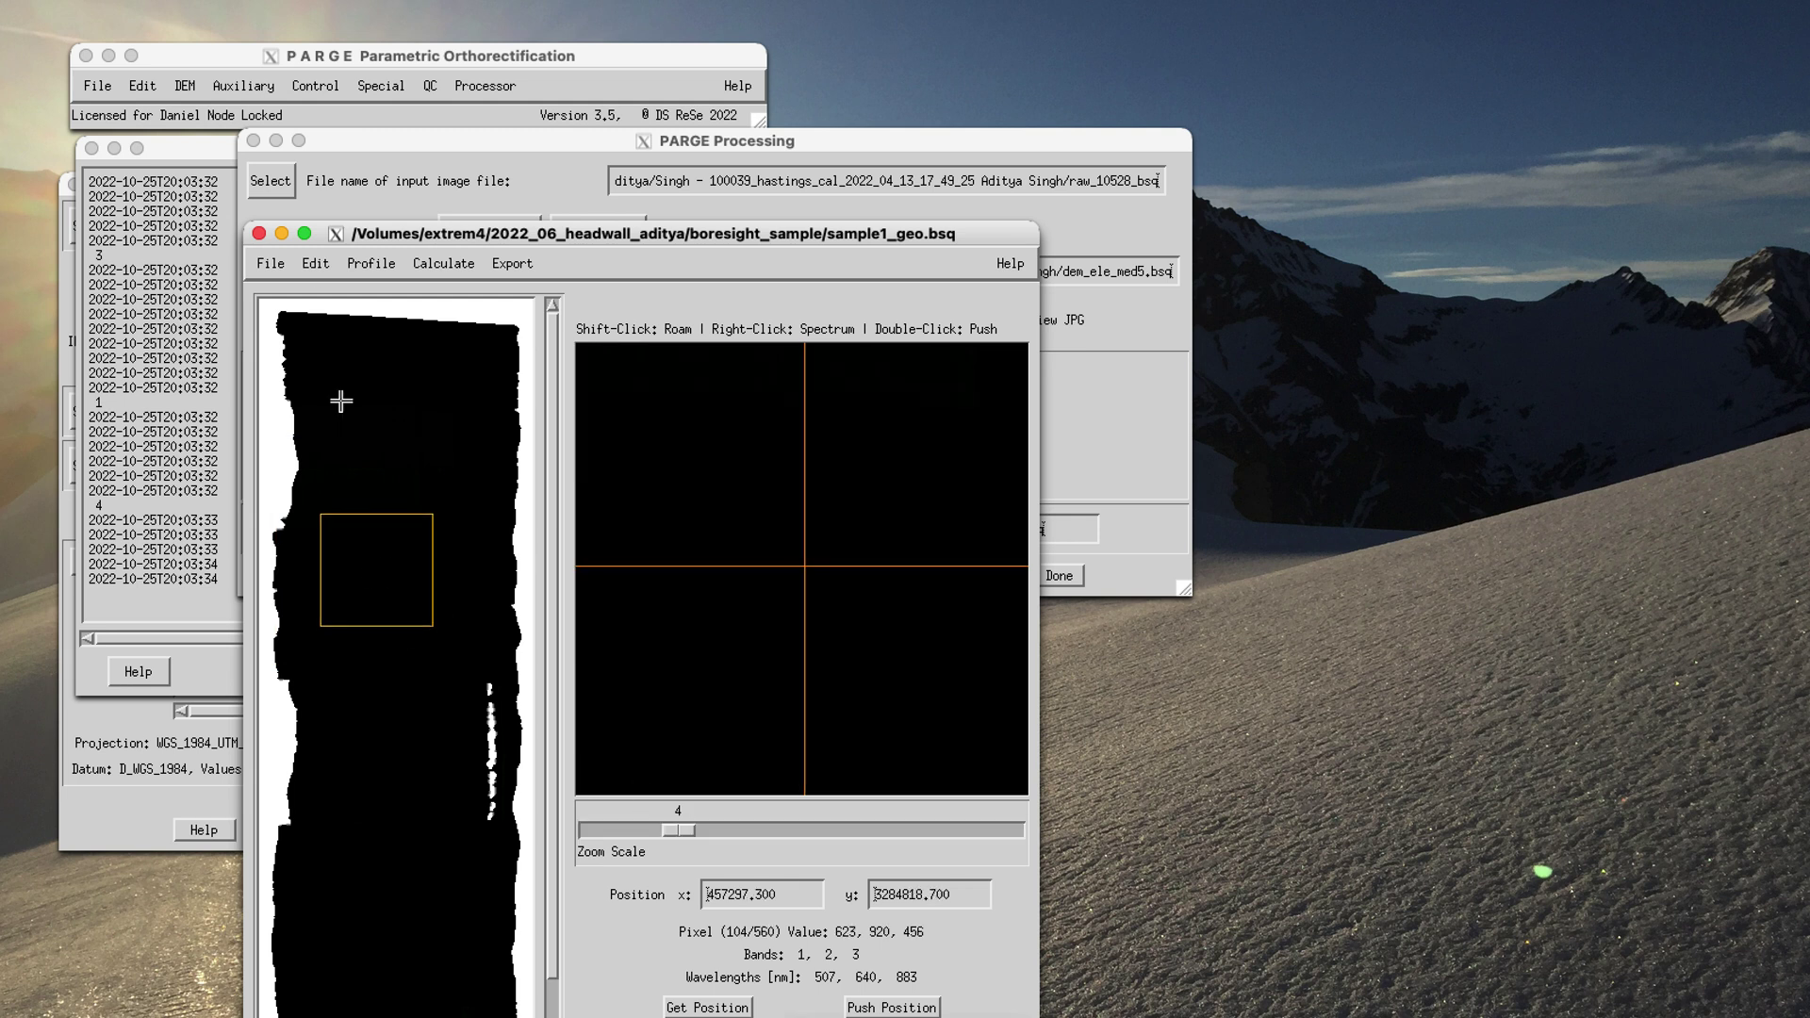
Step: Scale the result display from the zoom area using the Mean-2 stretch
left_click(371, 264)
left_click(300, 257)
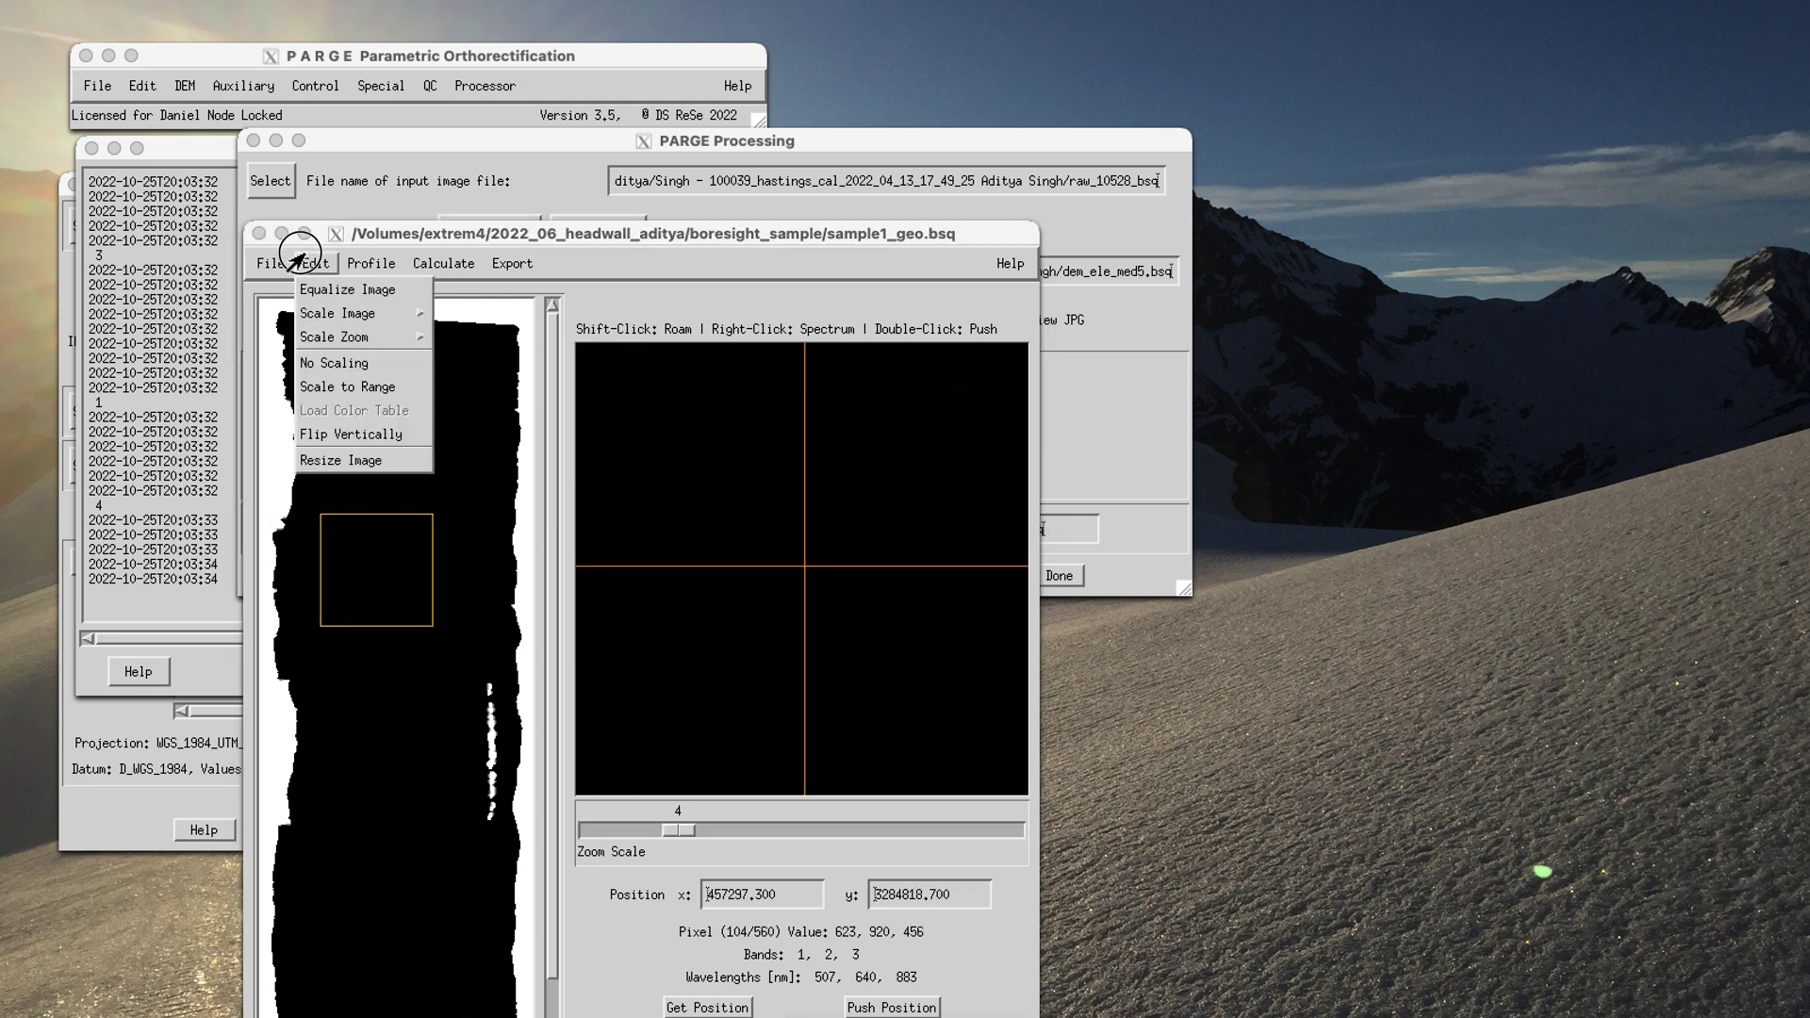
left_click(253, 260)
left_click(382, 271)
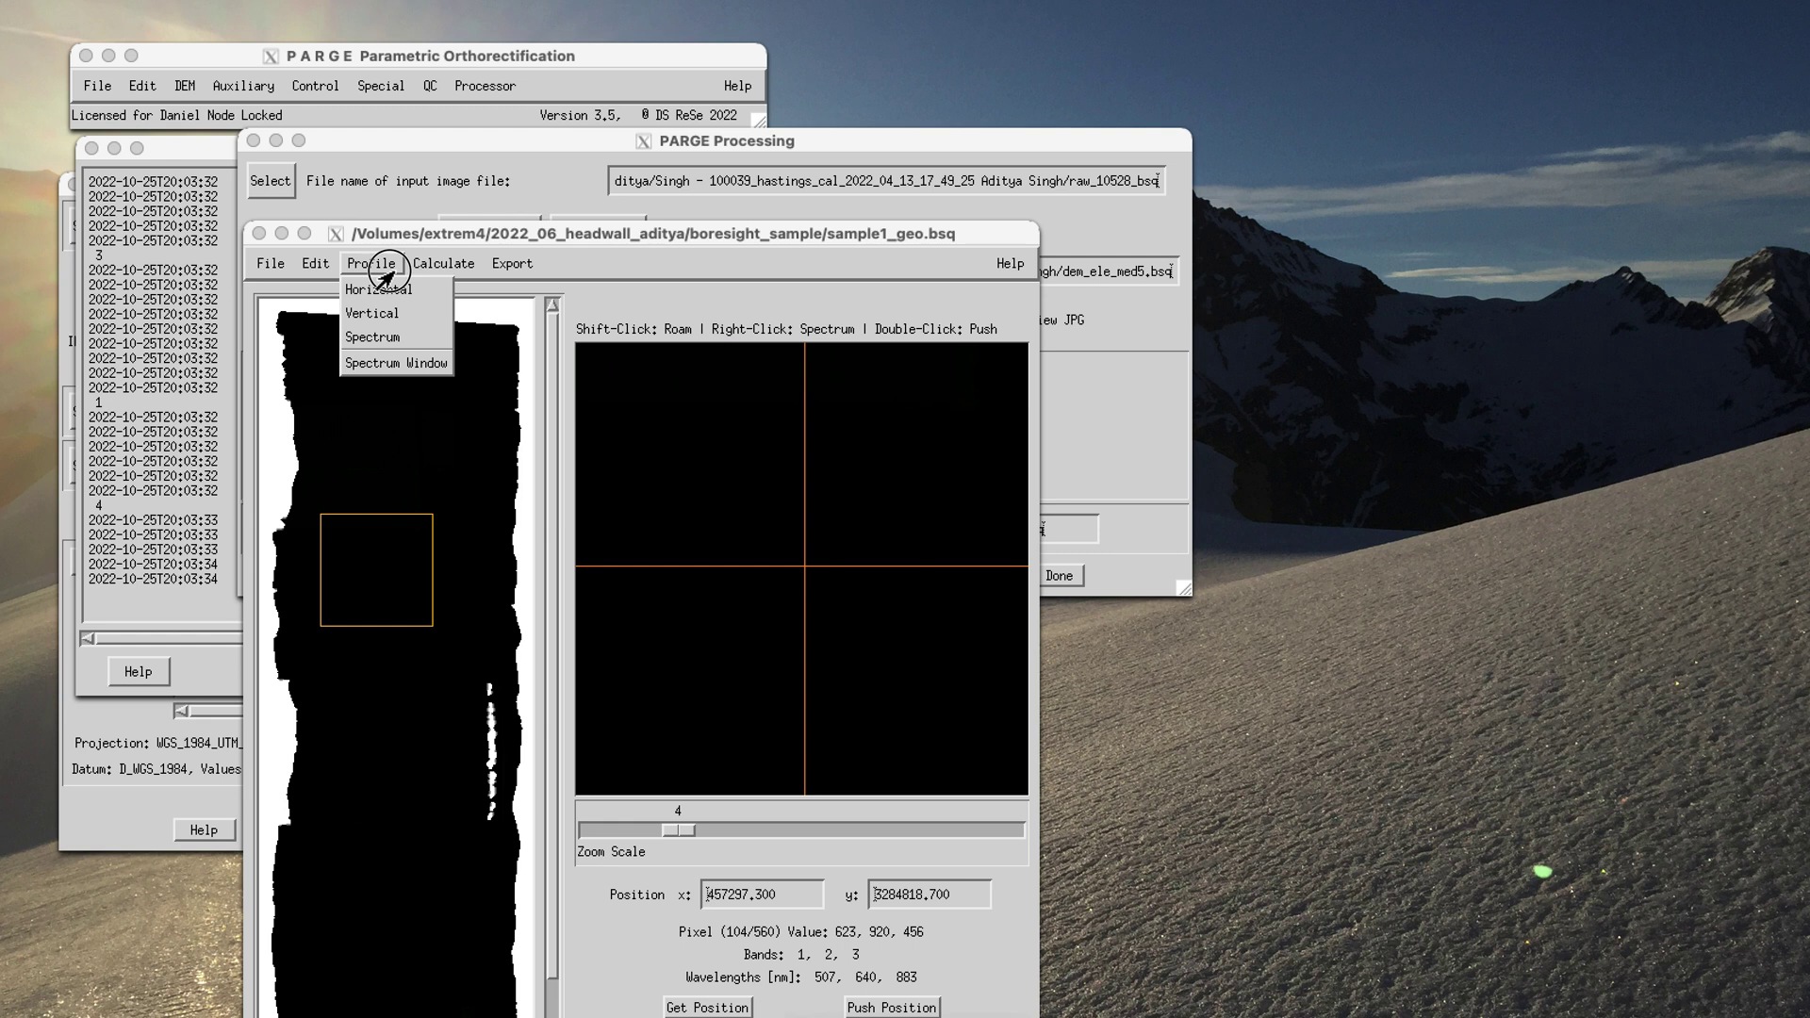
left_click(316, 264)
mouse_move(353, 337)
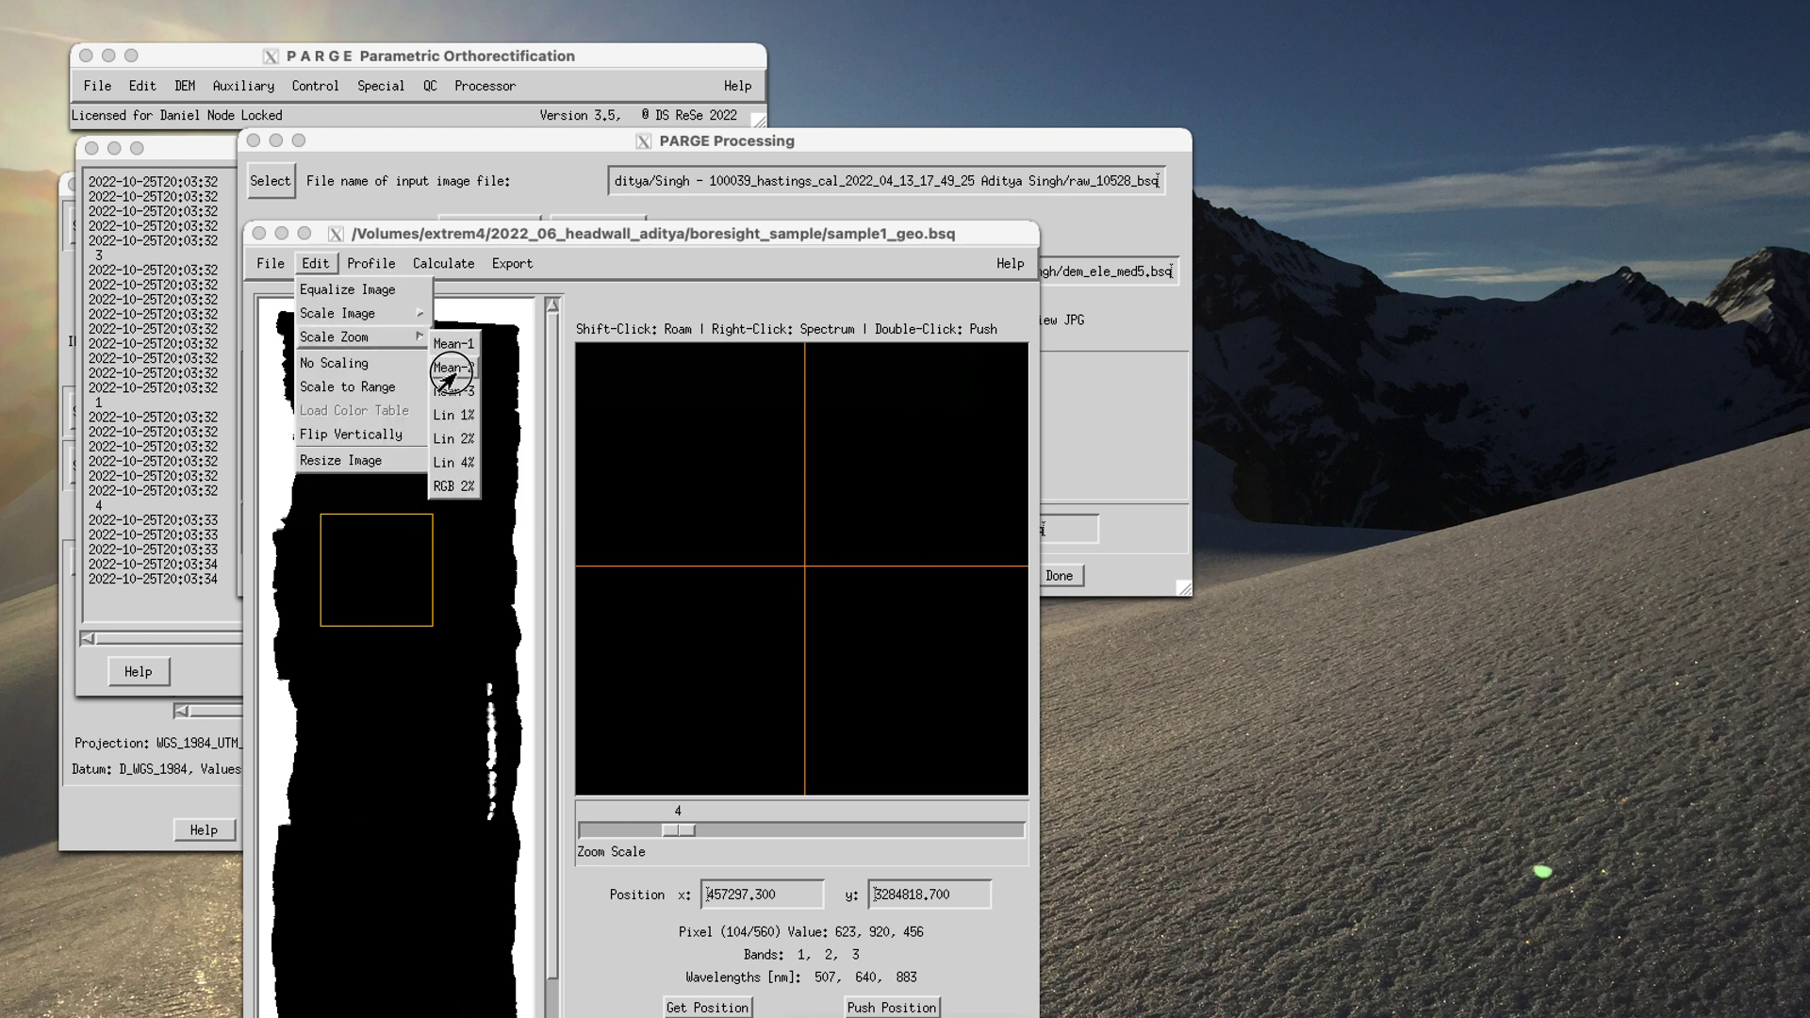
left_click(453, 368)
Step: Inspect the orthorectified sample1_geo.bsq along the flight line, including the roof edges and the strip's border
left_click_drag(436, 600, 571, 609)
left_click(995, 586)
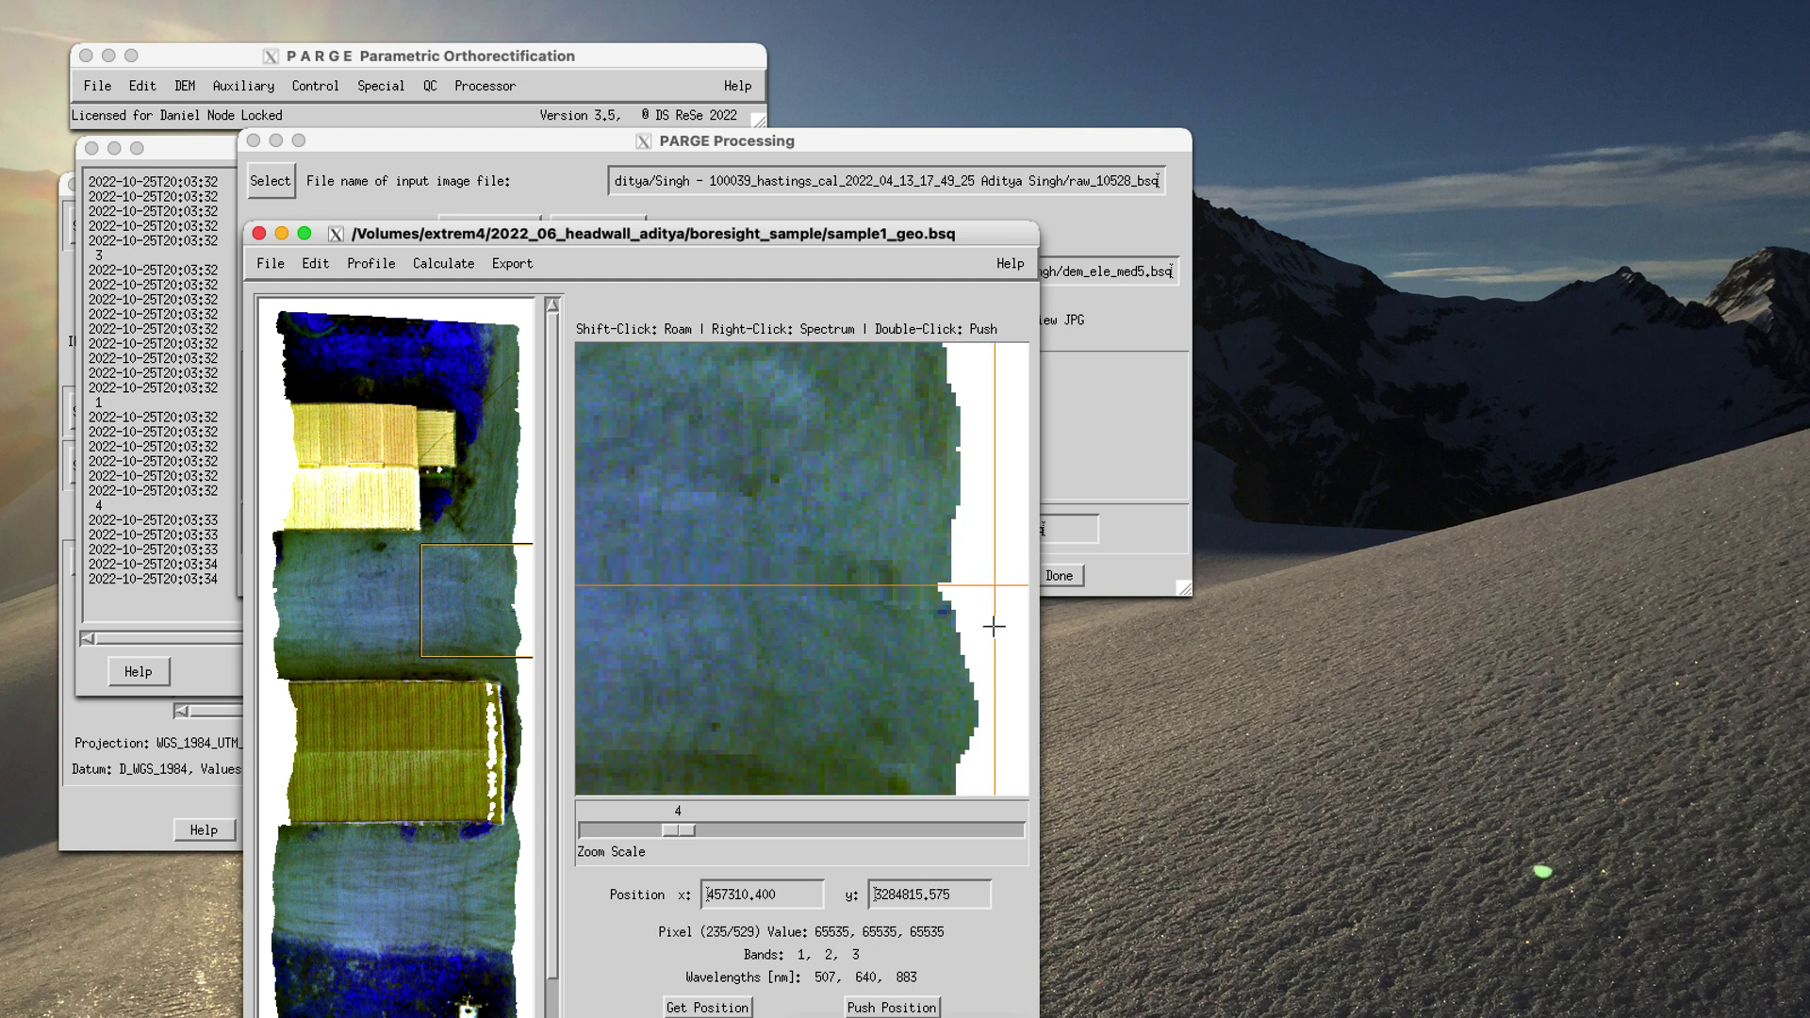
left_click_drag(492, 619, 349, 617)
left_click(799, 603)
left_click_drag(403, 754, 400, 912)
left_click_drag(555, 835, 557, 997)
left_click_drag(413, 811, 416, 505)
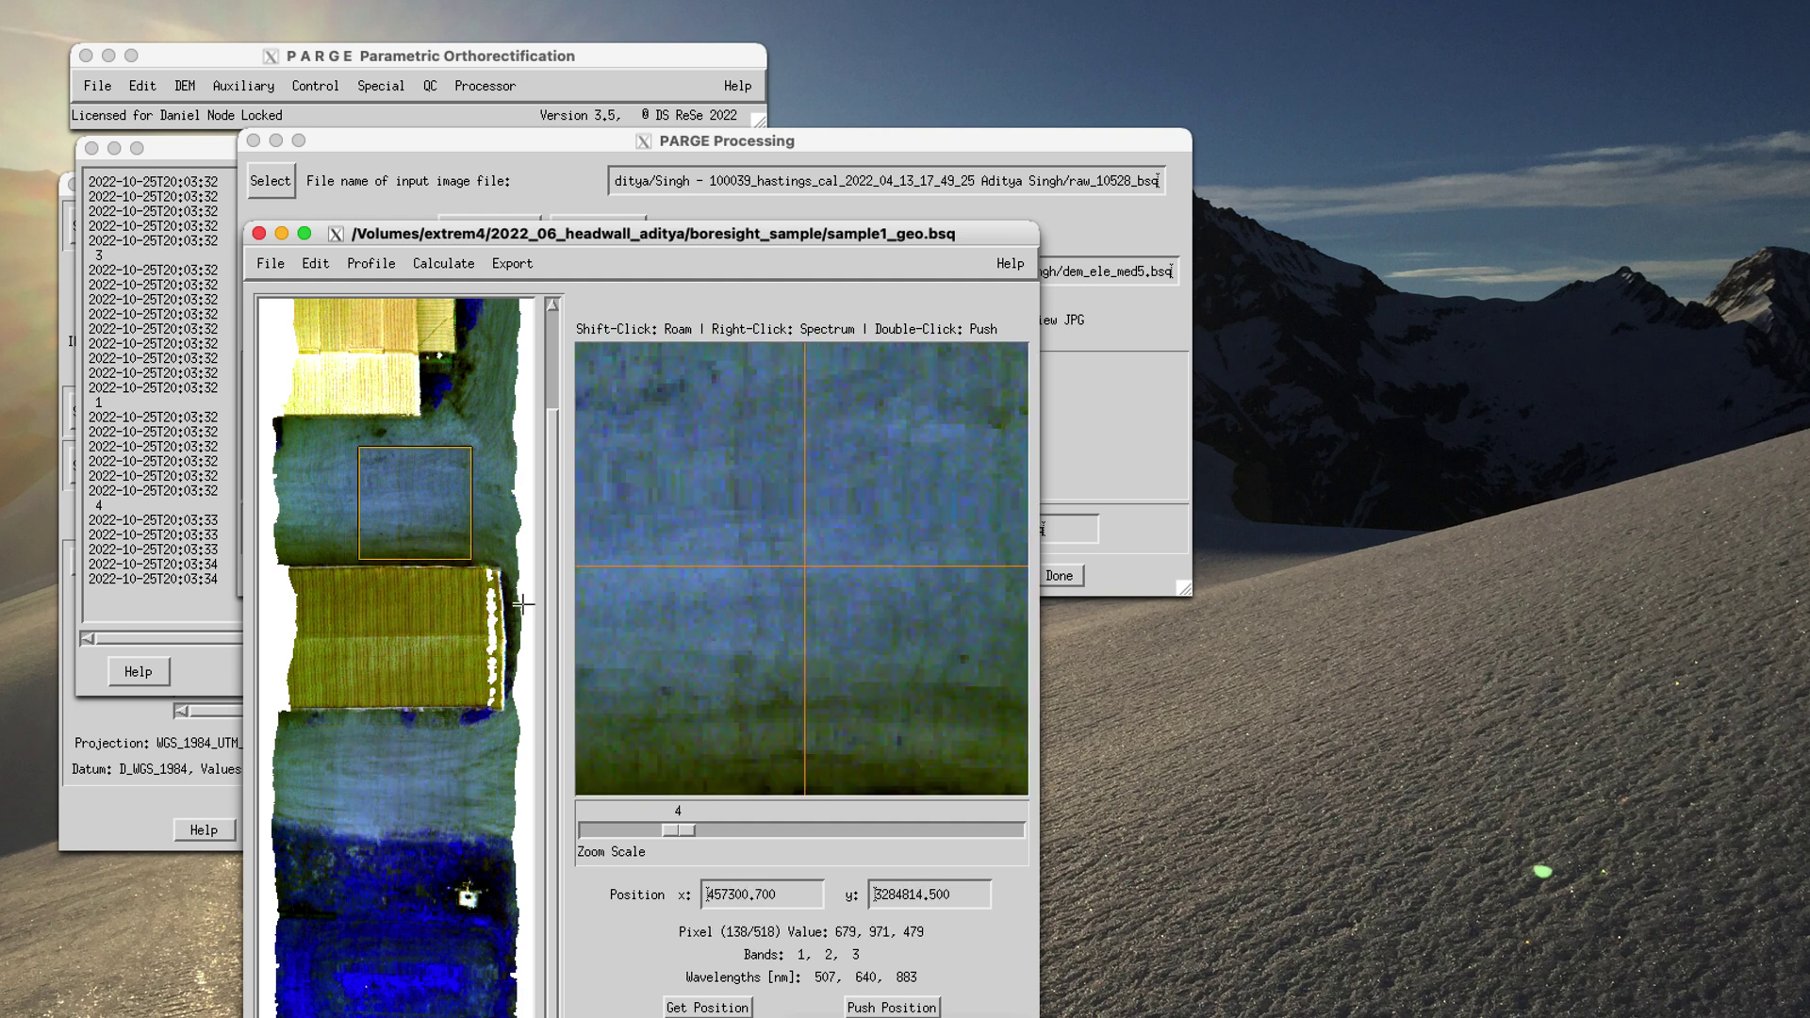
left_click_drag(554, 618, 552, 525)
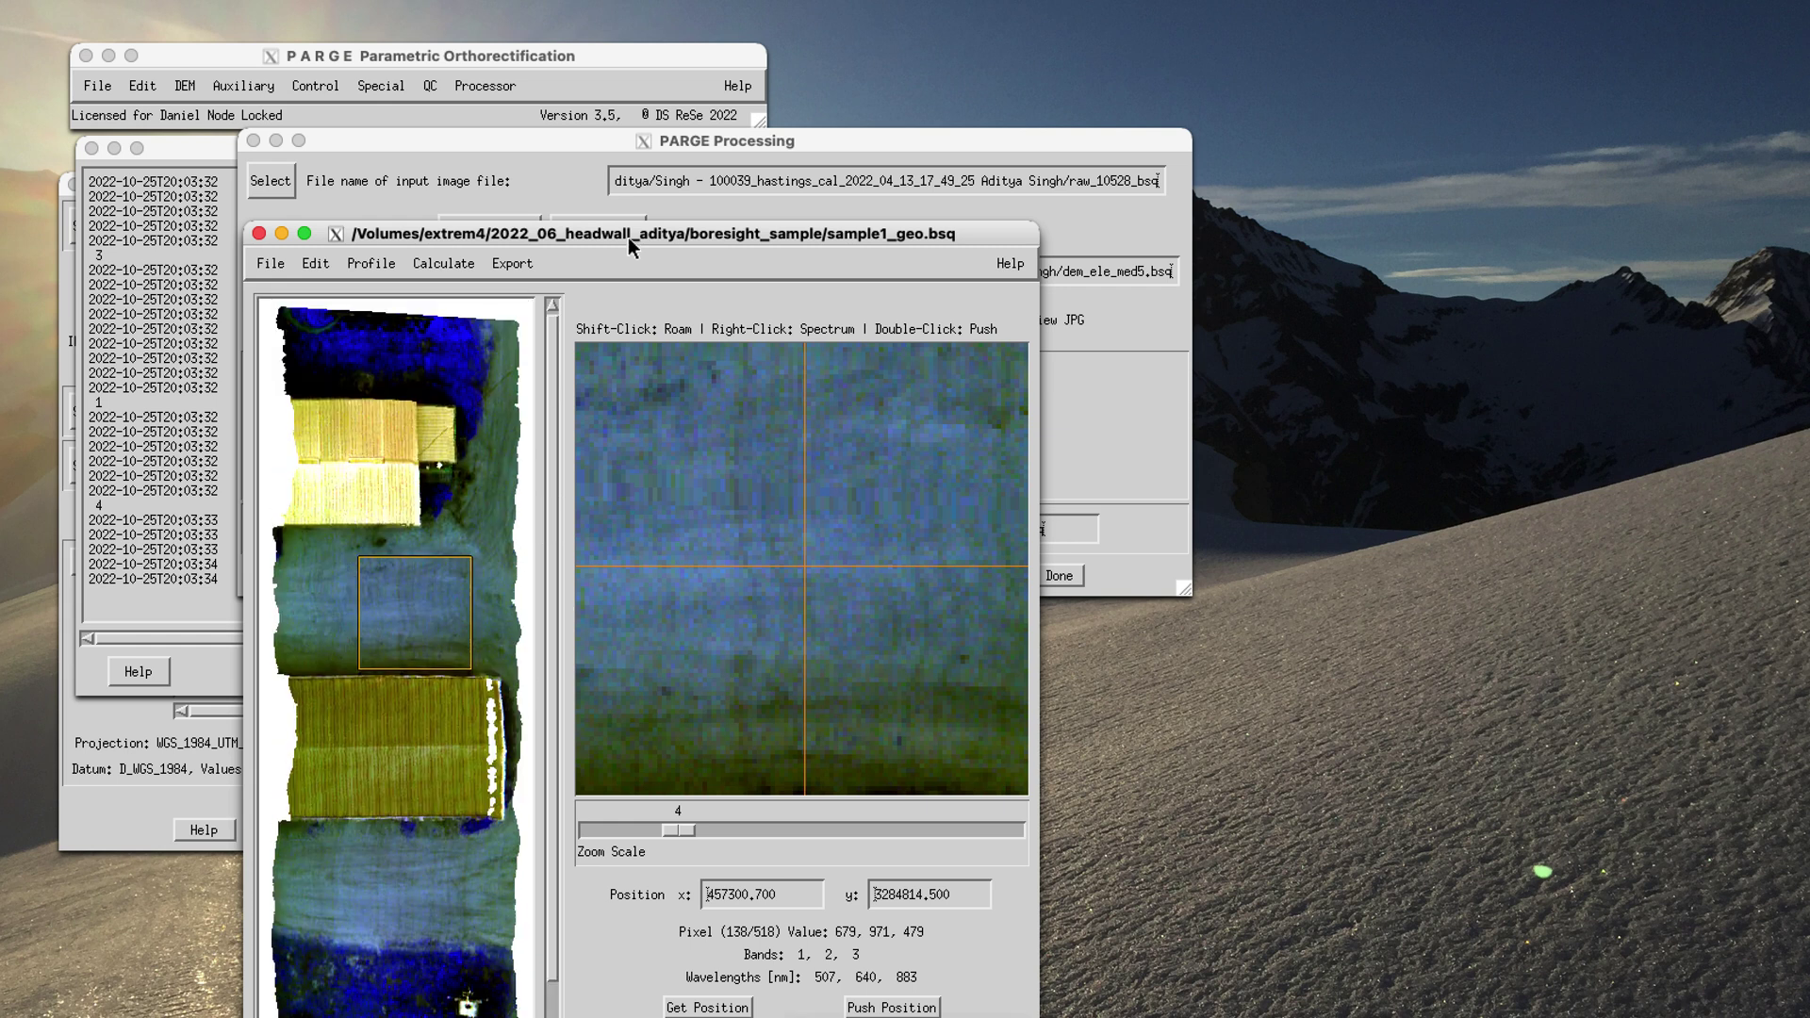
left_click_drag(617, 239, 1011, 77)
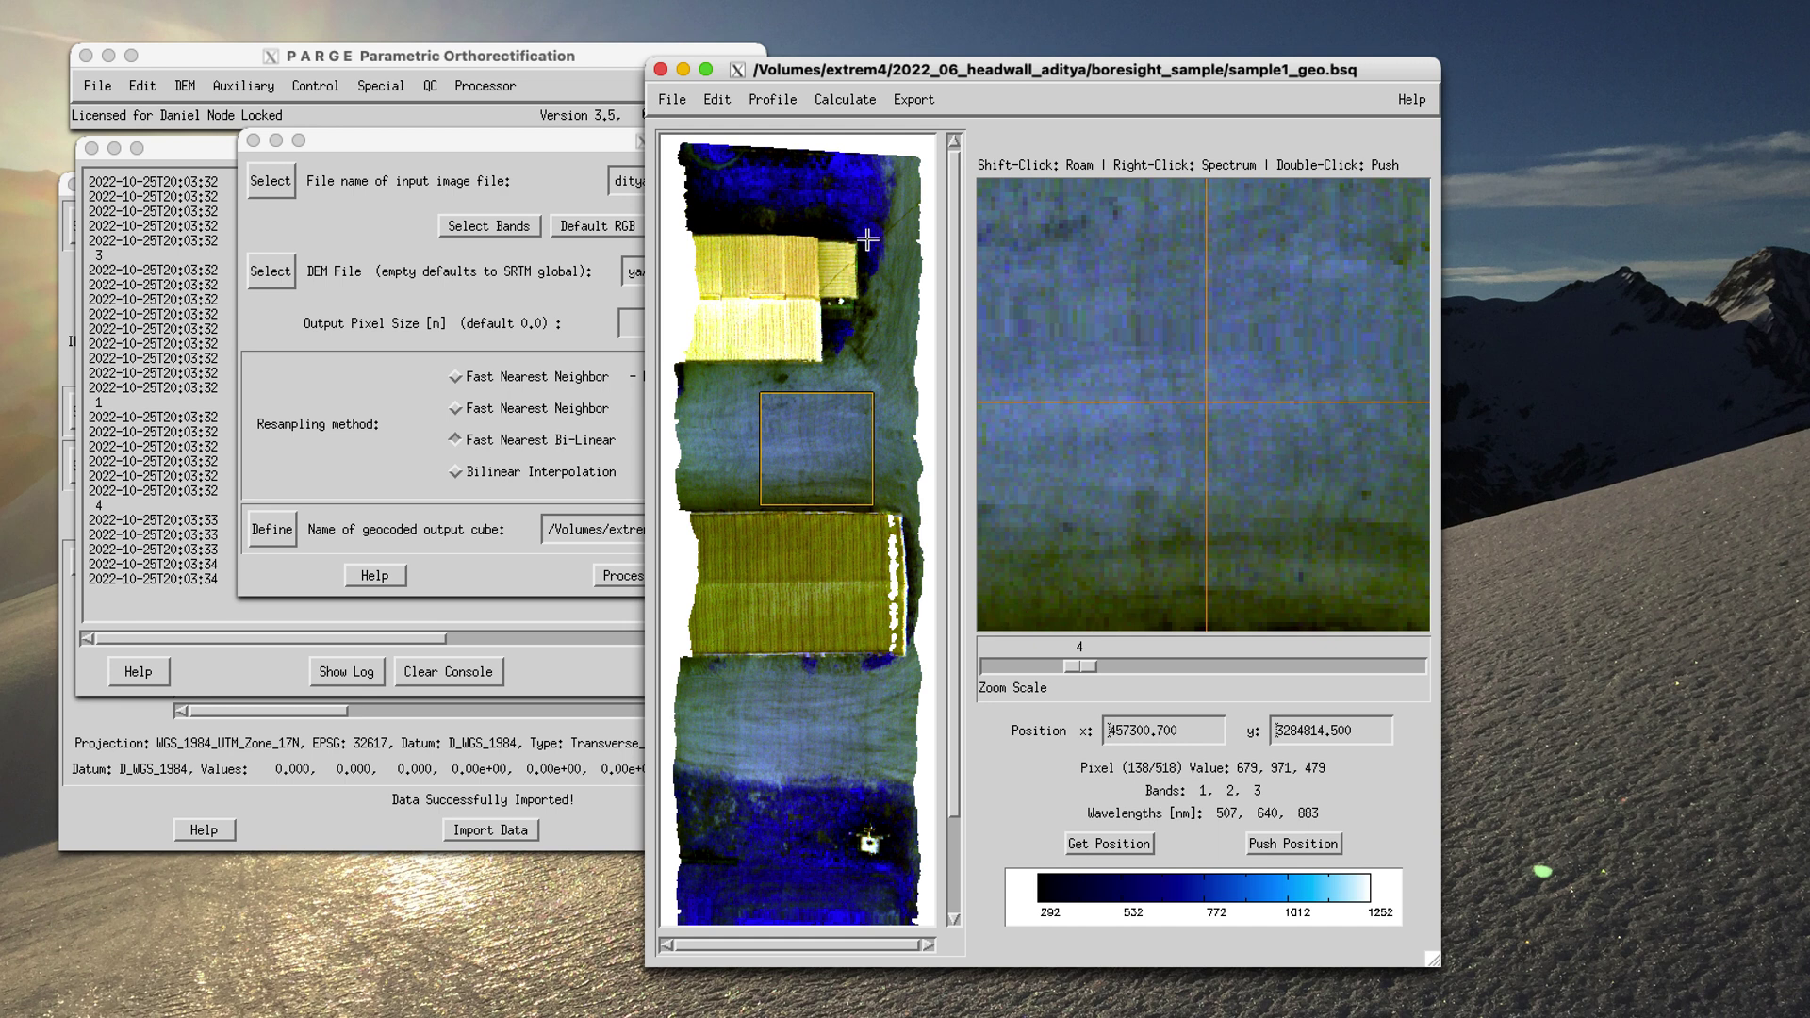
left_click_drag(812, 74, 757, 96)
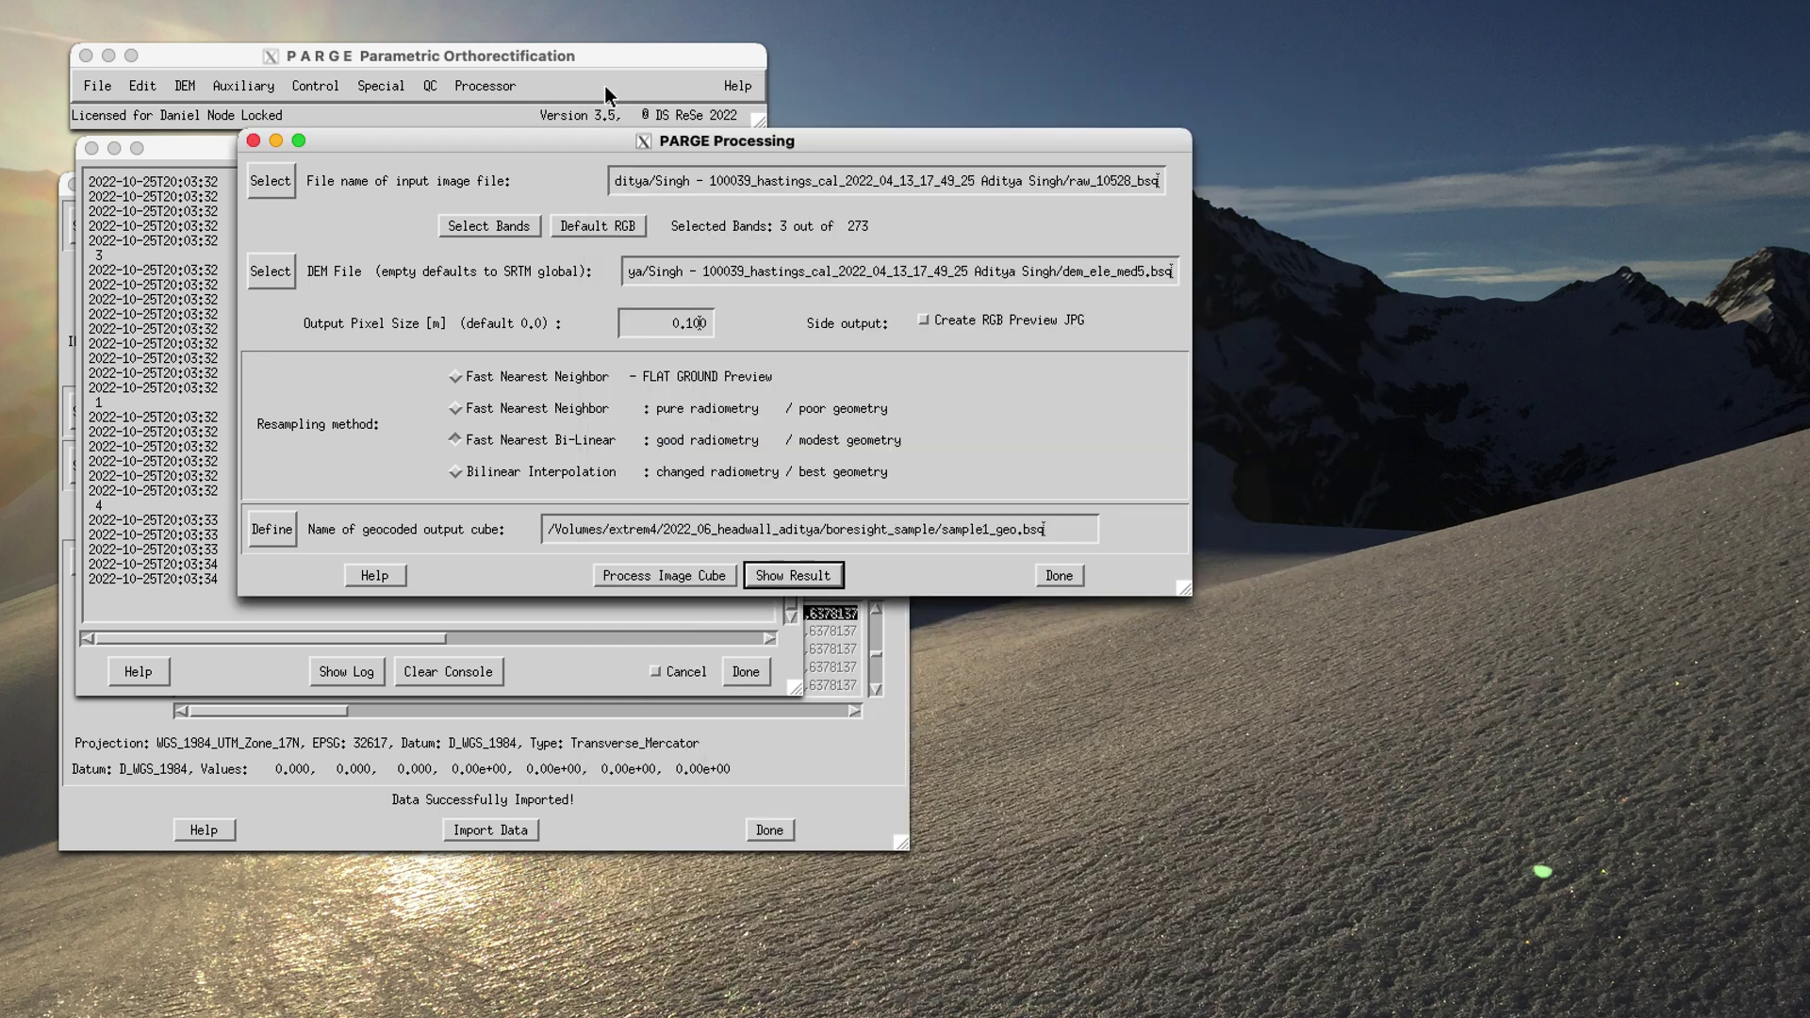
Step: Close the PARGE Processing and Import Hyperspec Photonics Data windows
left_click(608, 91)
left_click(253, 141)
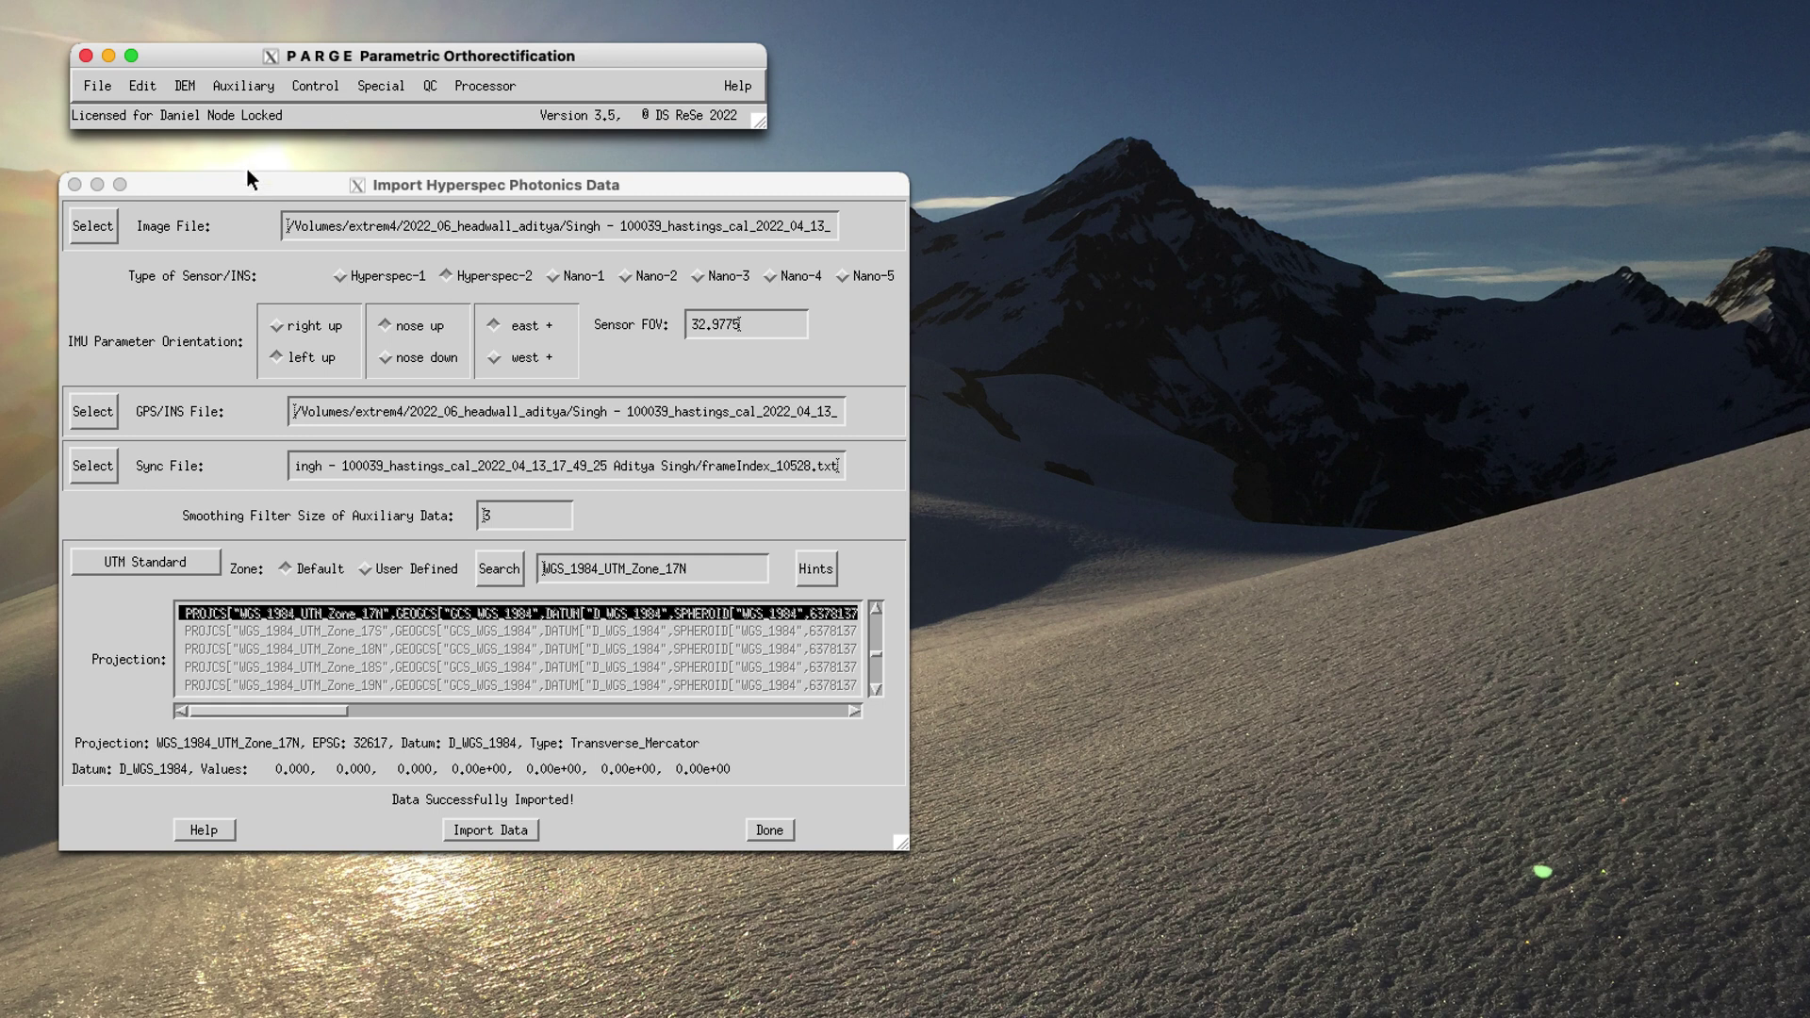
left_click(769, 829)
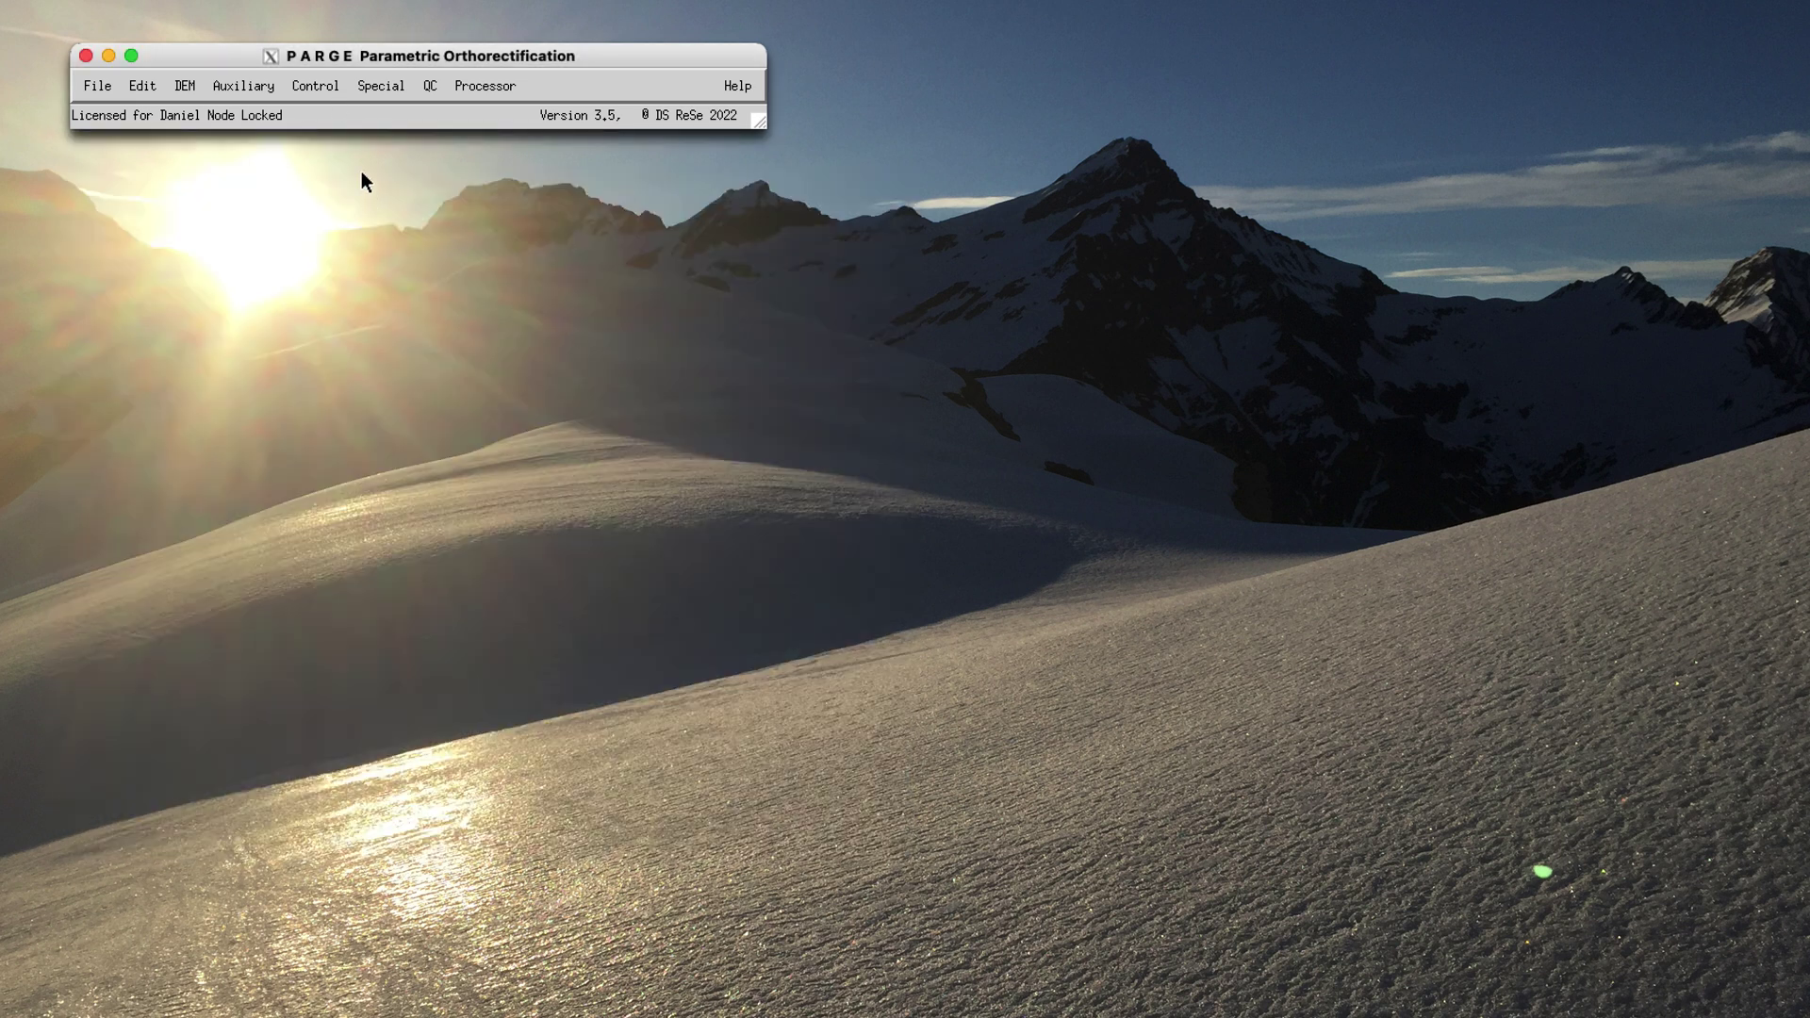
left_click(300, 93)
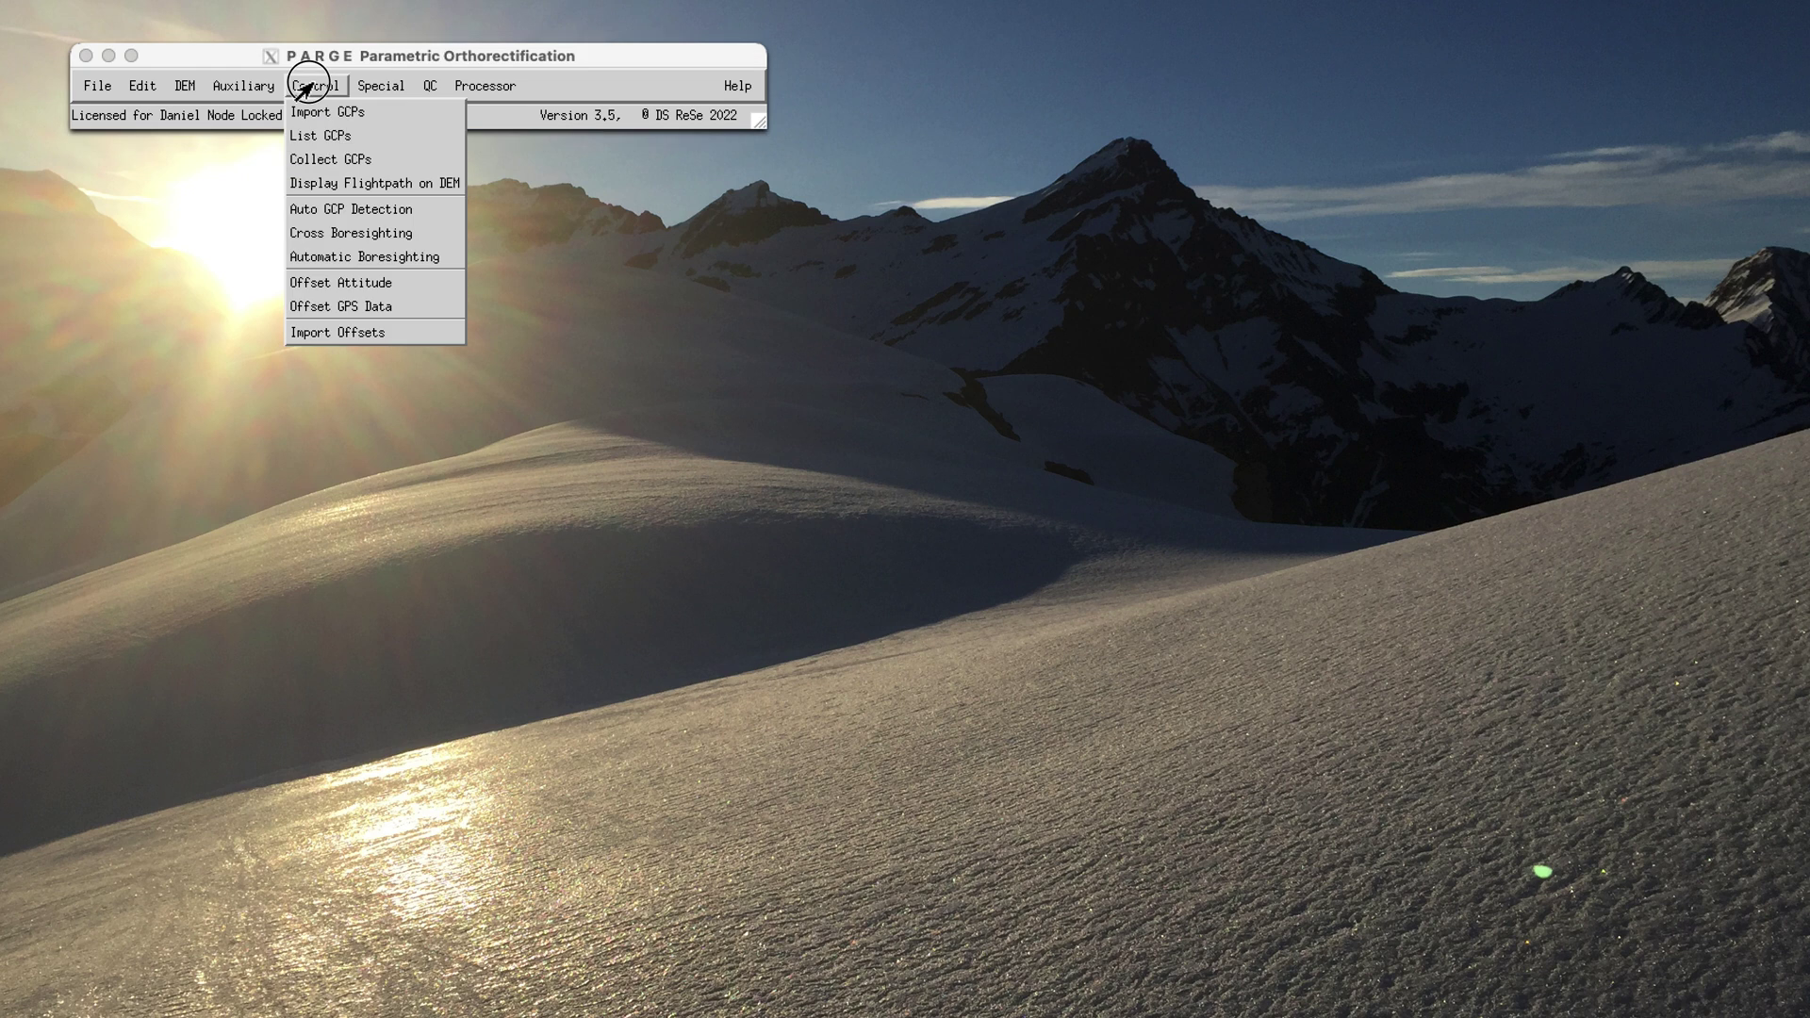
mouse_move(267, 94)
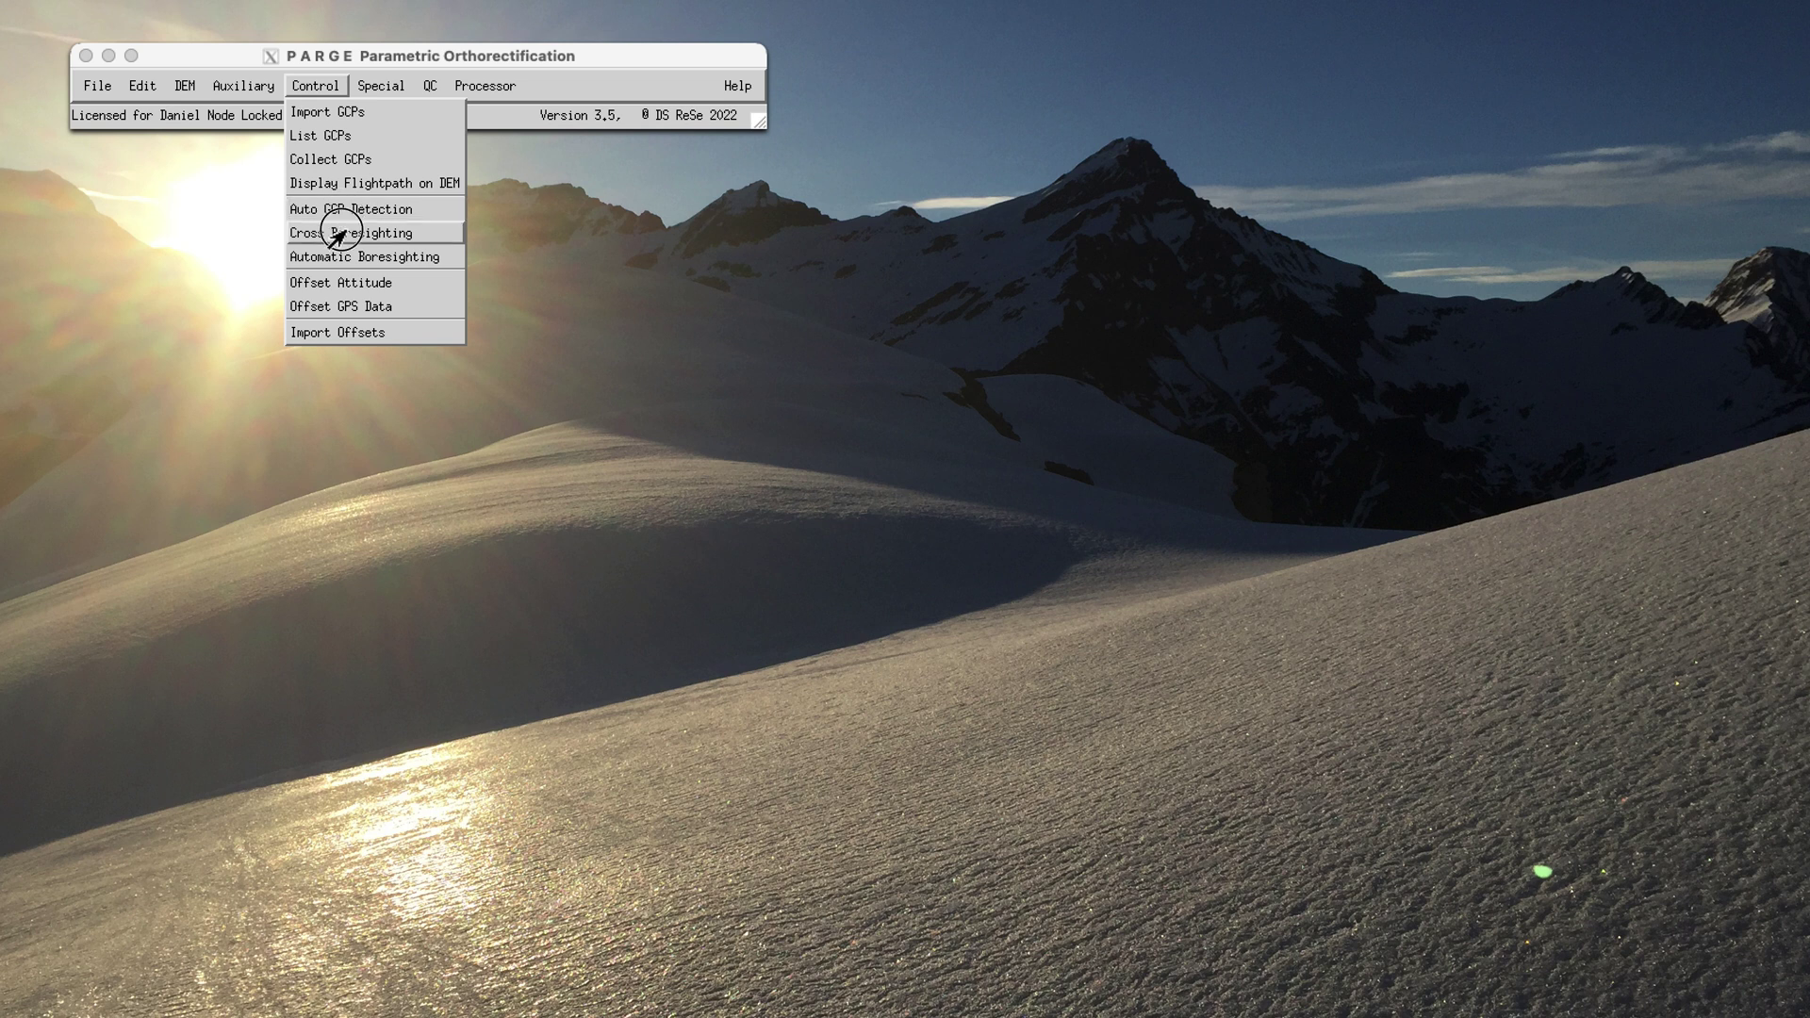
left_click(341, 232)
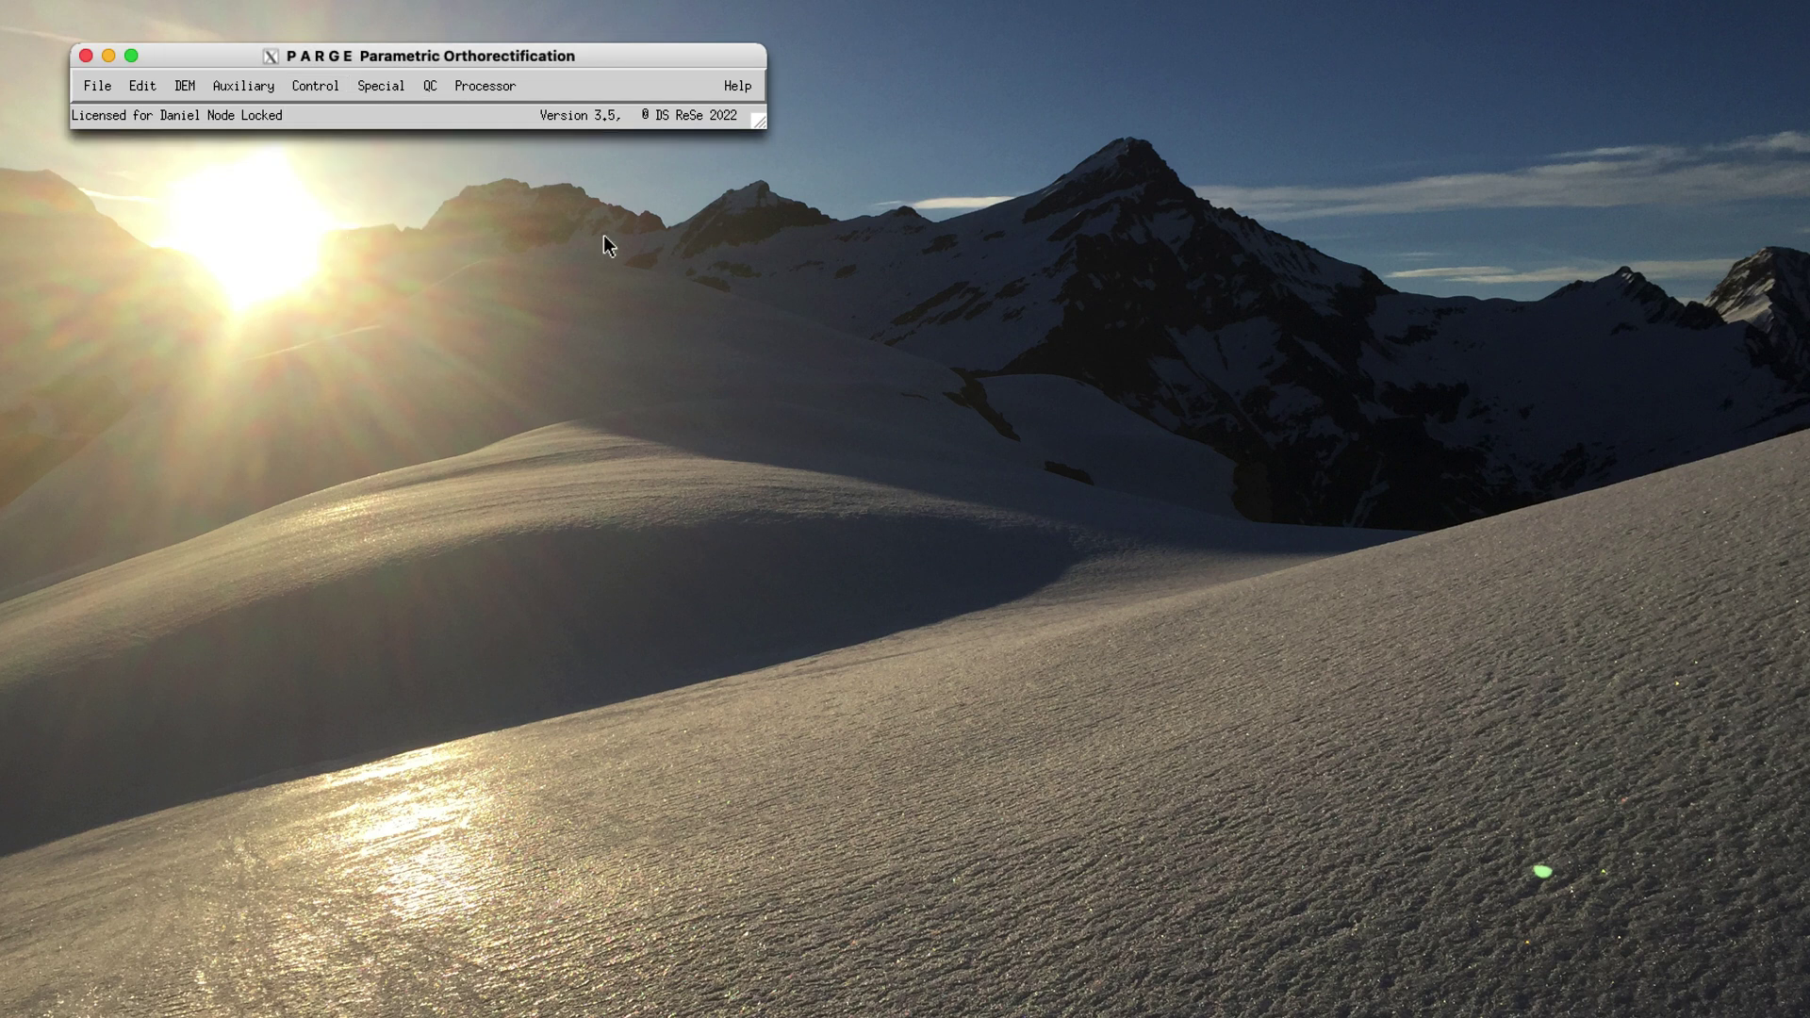
left_click_drag(475, 150, 547, 174)
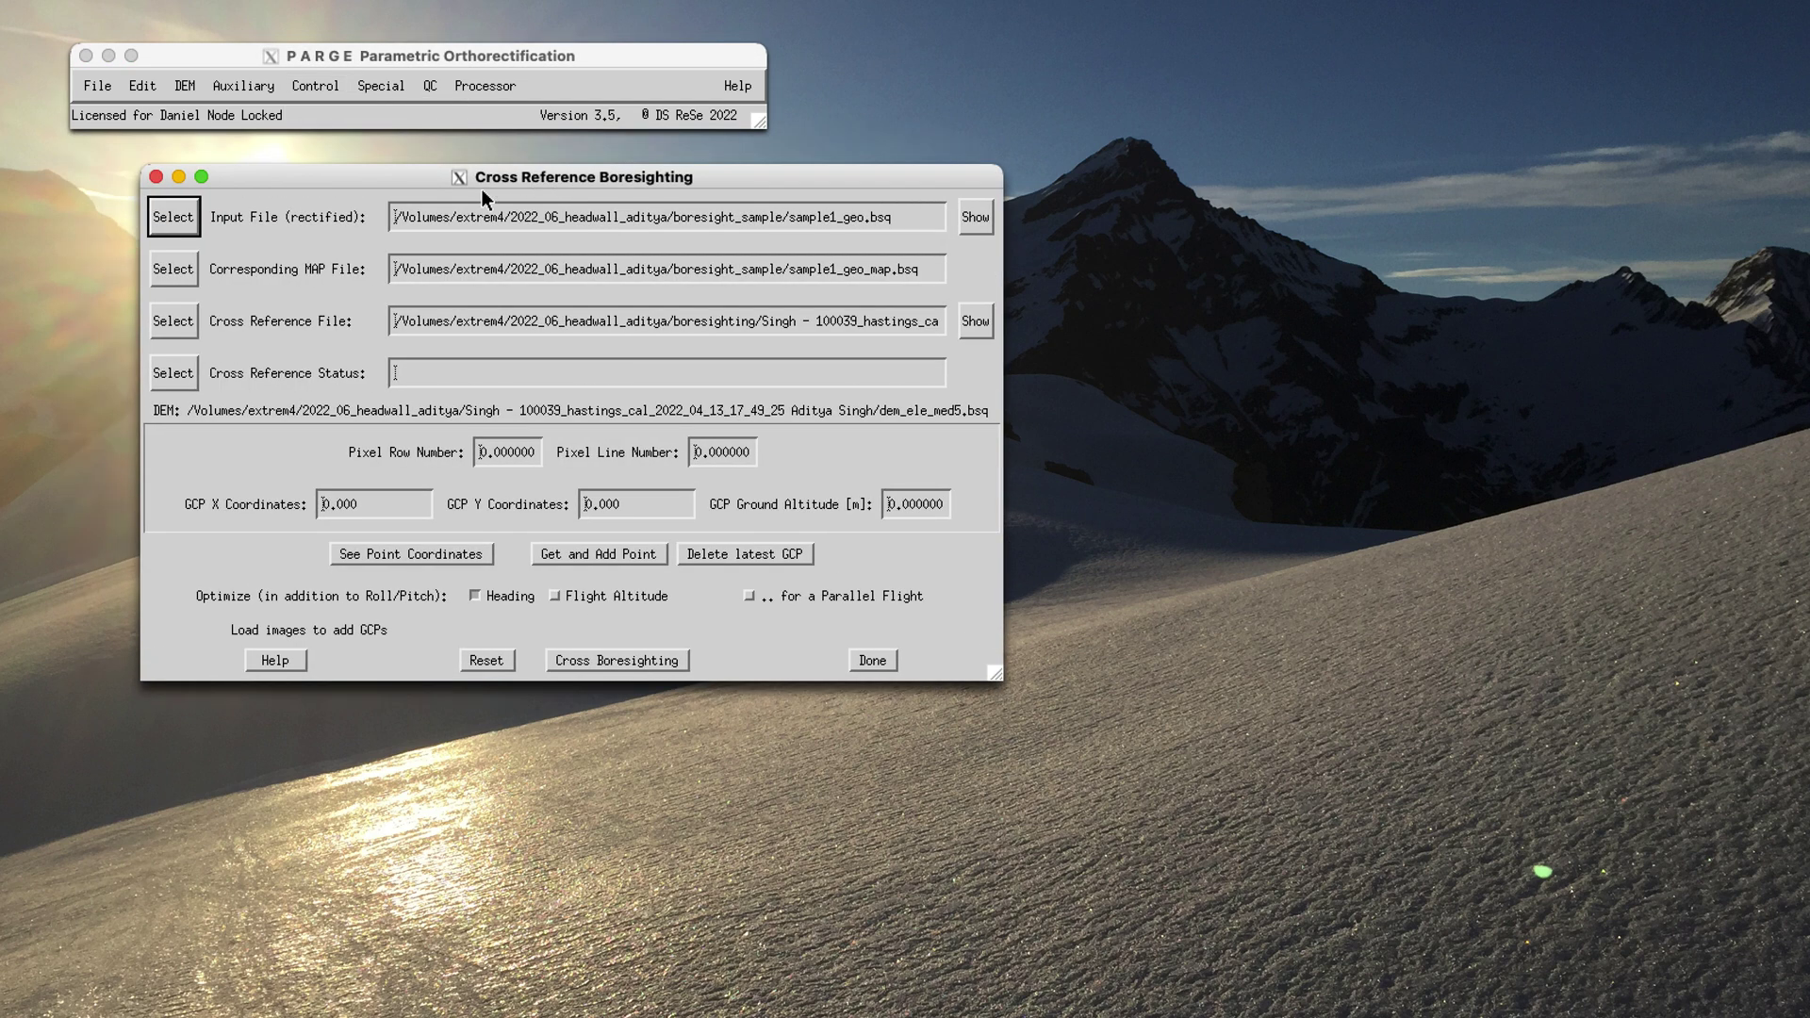
left_click_drag(775, 217, 936, 219)
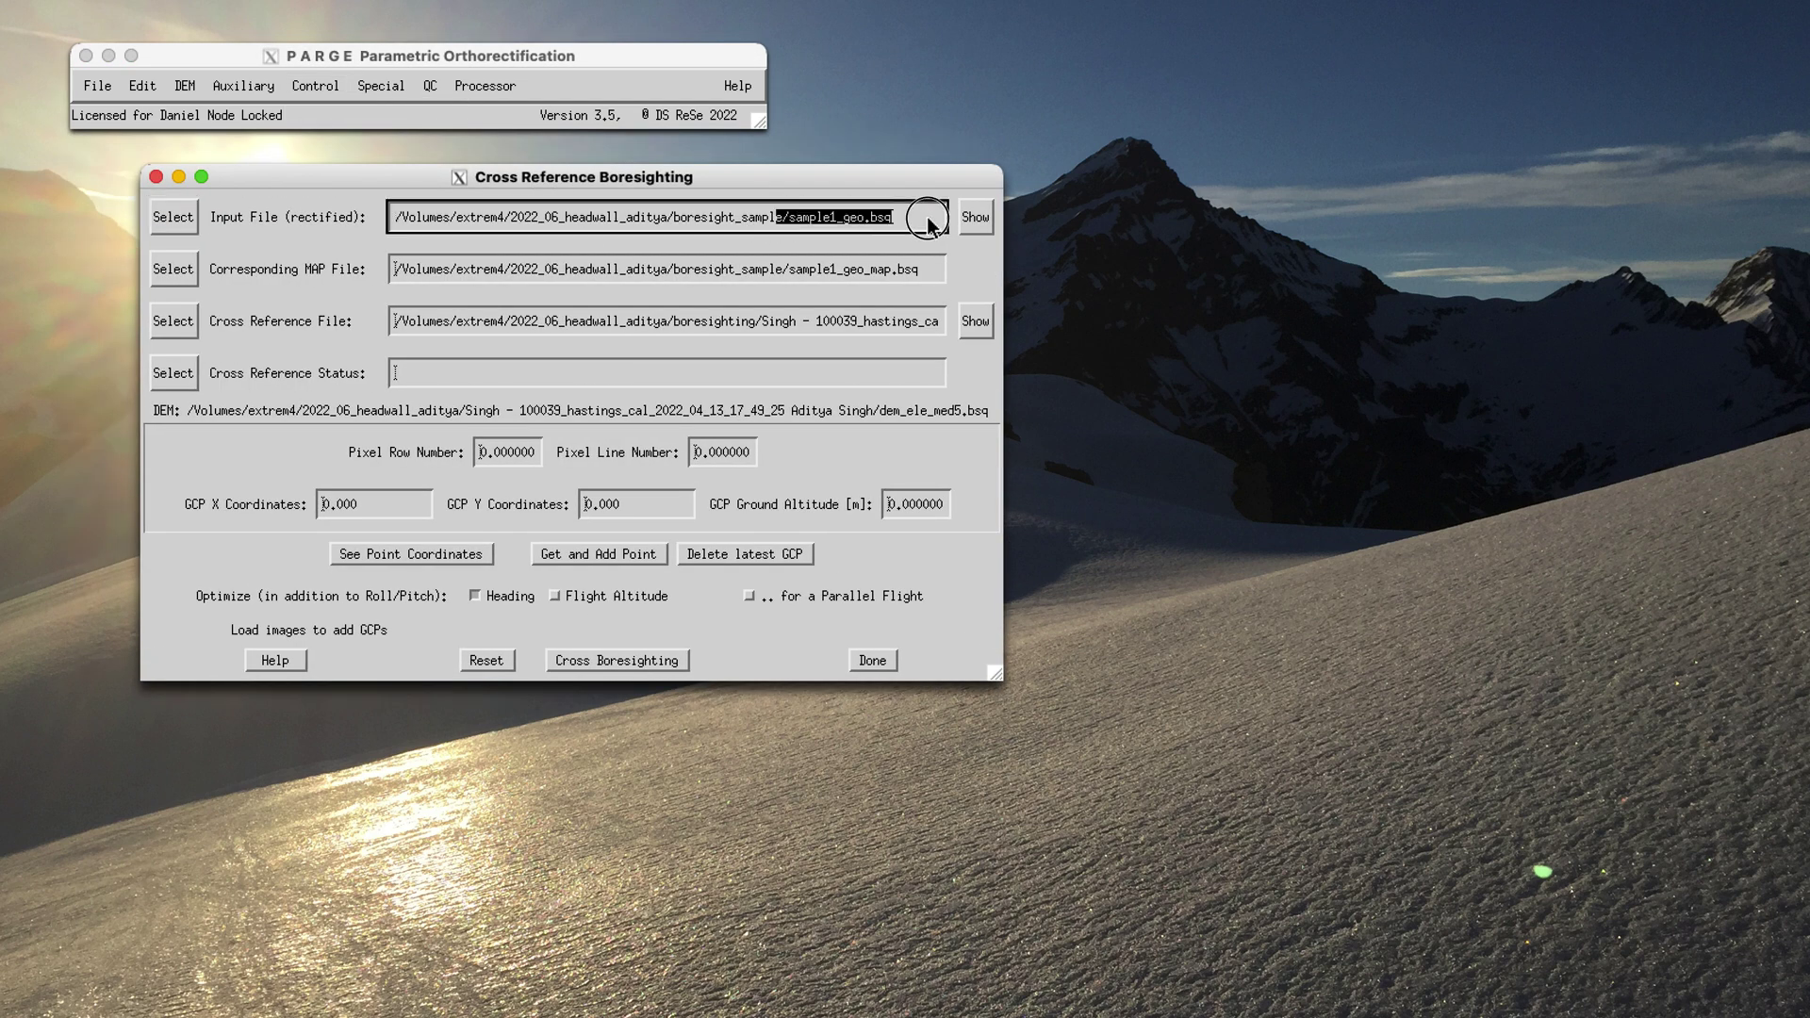
left_click(156, 176)
Step: Restore the processing status from the boresight_before.gcs file in the boresighting folder
left_click(99, 88)
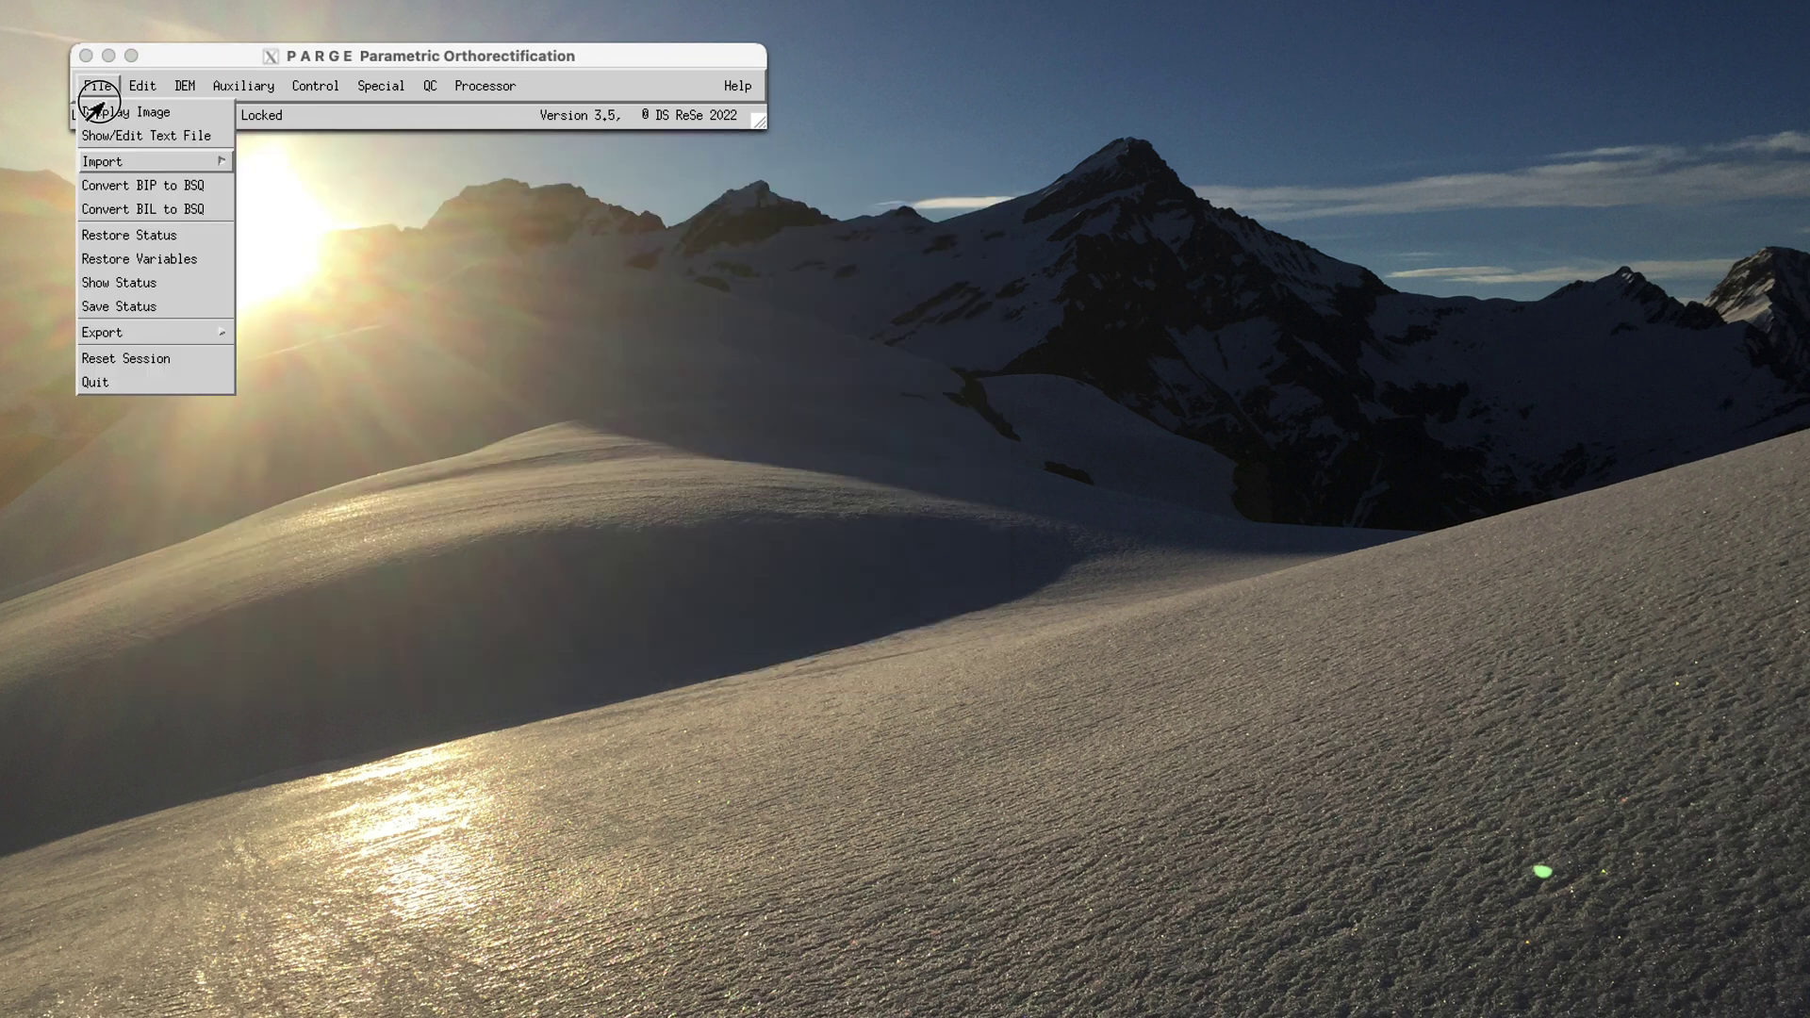
left_click(141, 237)
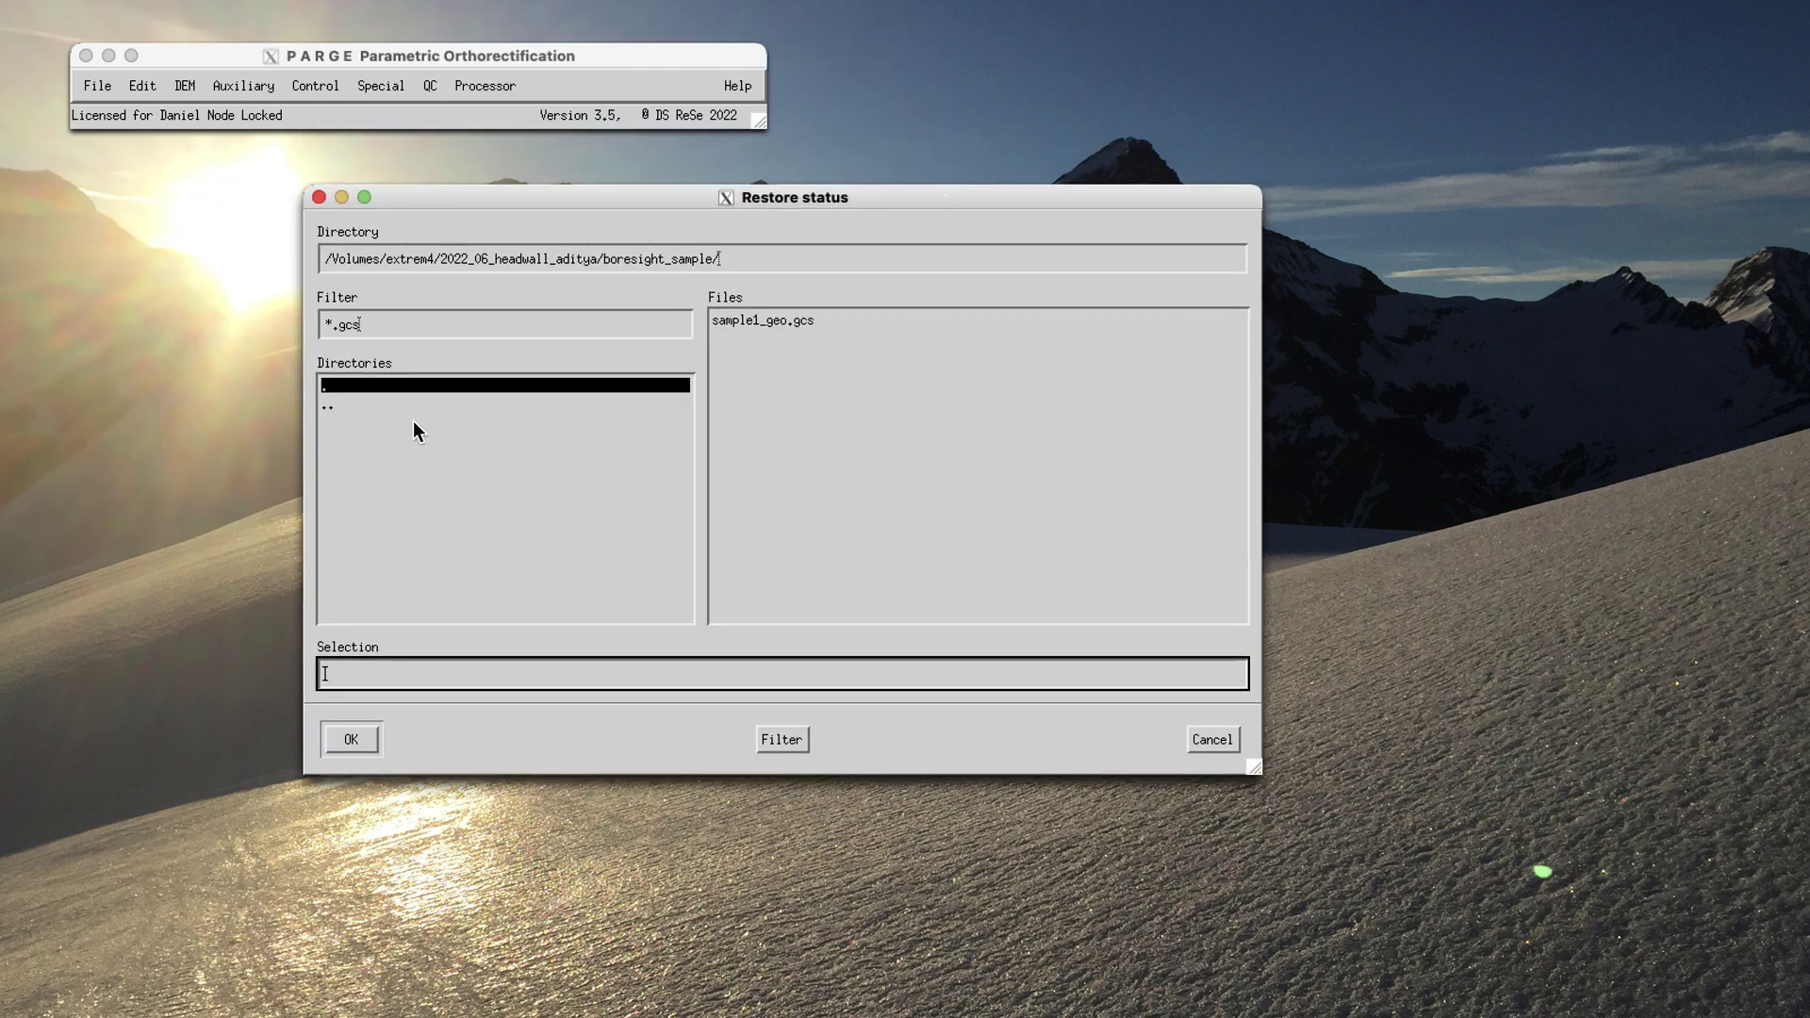
double_click(412, 405)
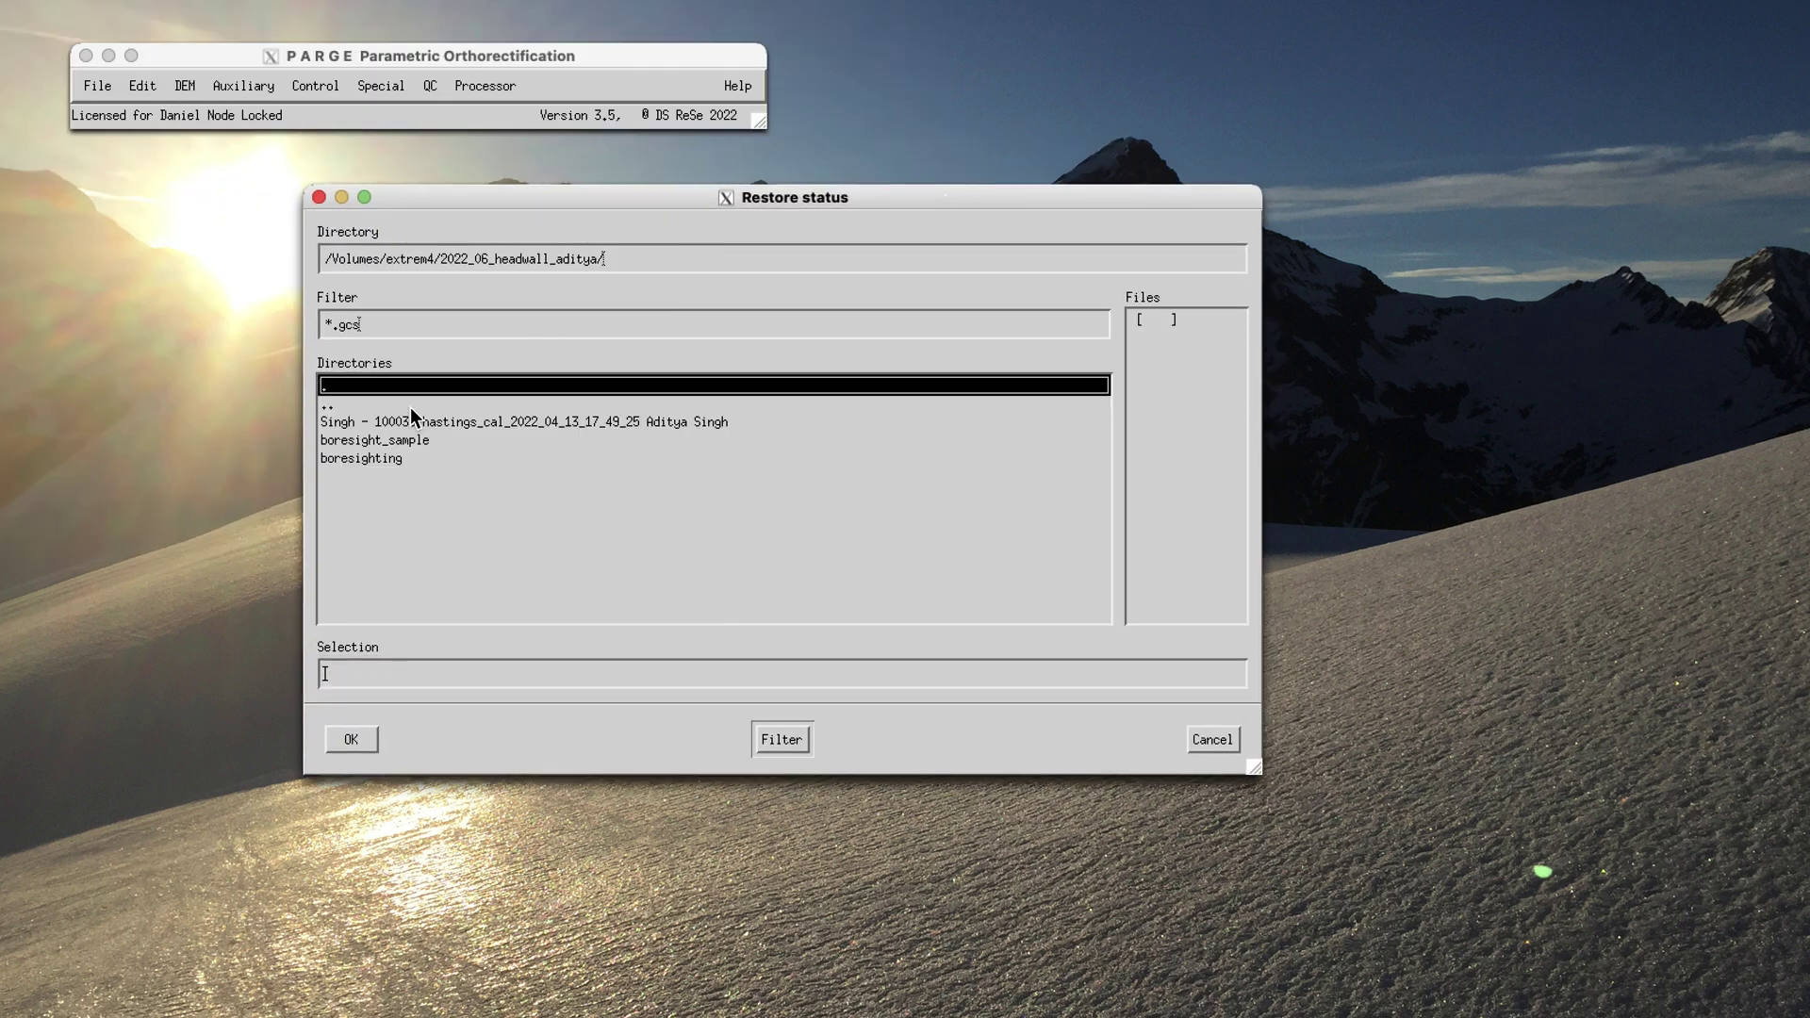
double_click(423, 460)
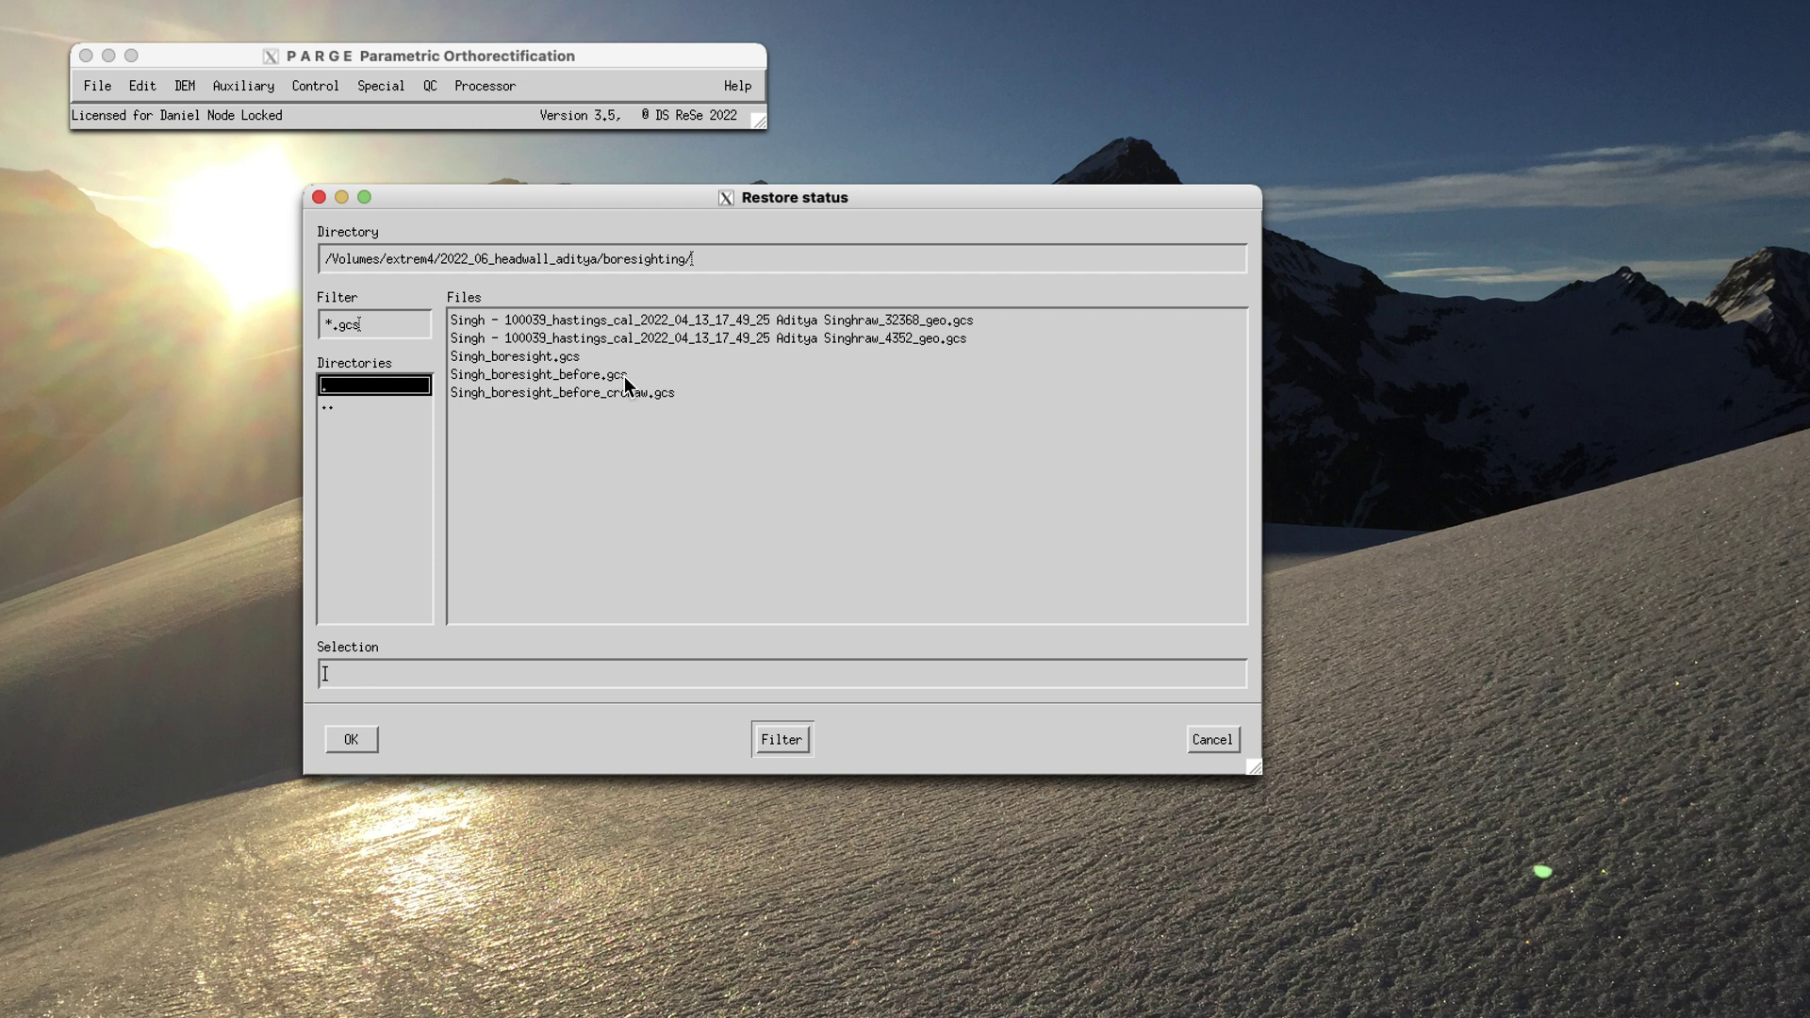
left_click(624, 378)
left_click(361, 737)
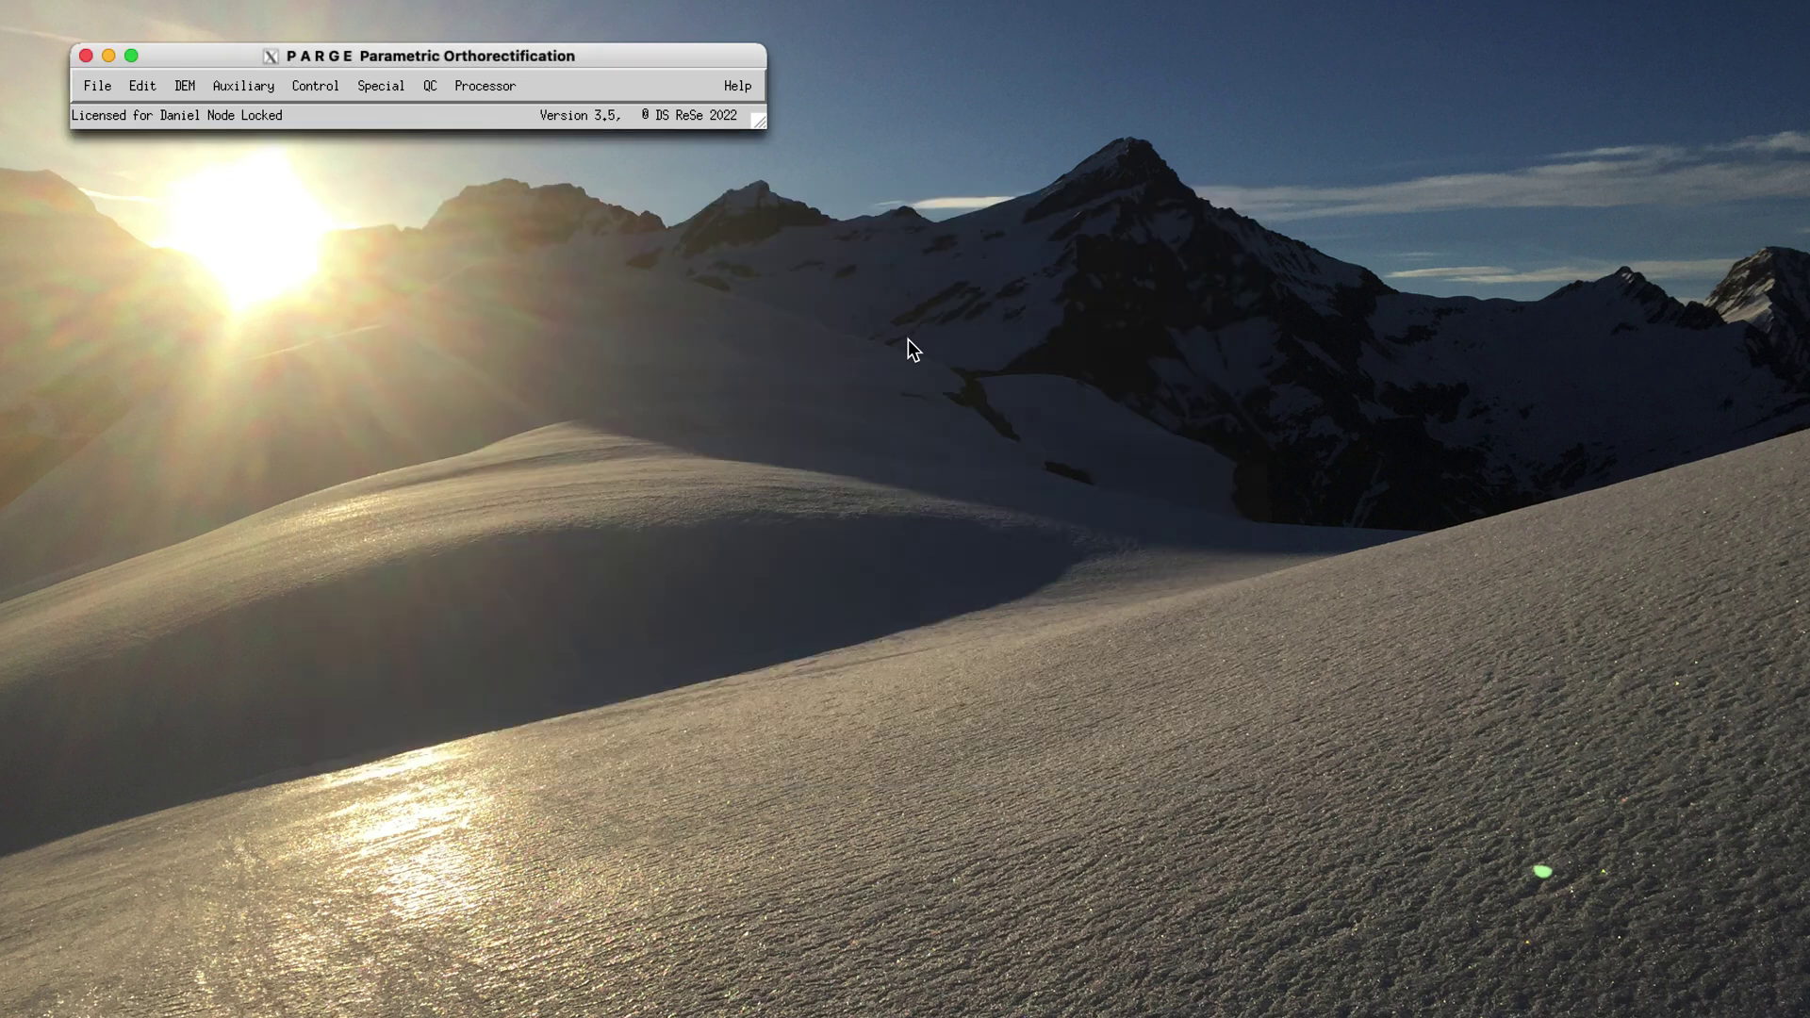
Step: Open Cross Boresighting and display its rectified input image, raw_4352_geo.bsq, with the RGB band combination
left_click_drag(315, 86, 322, 253)
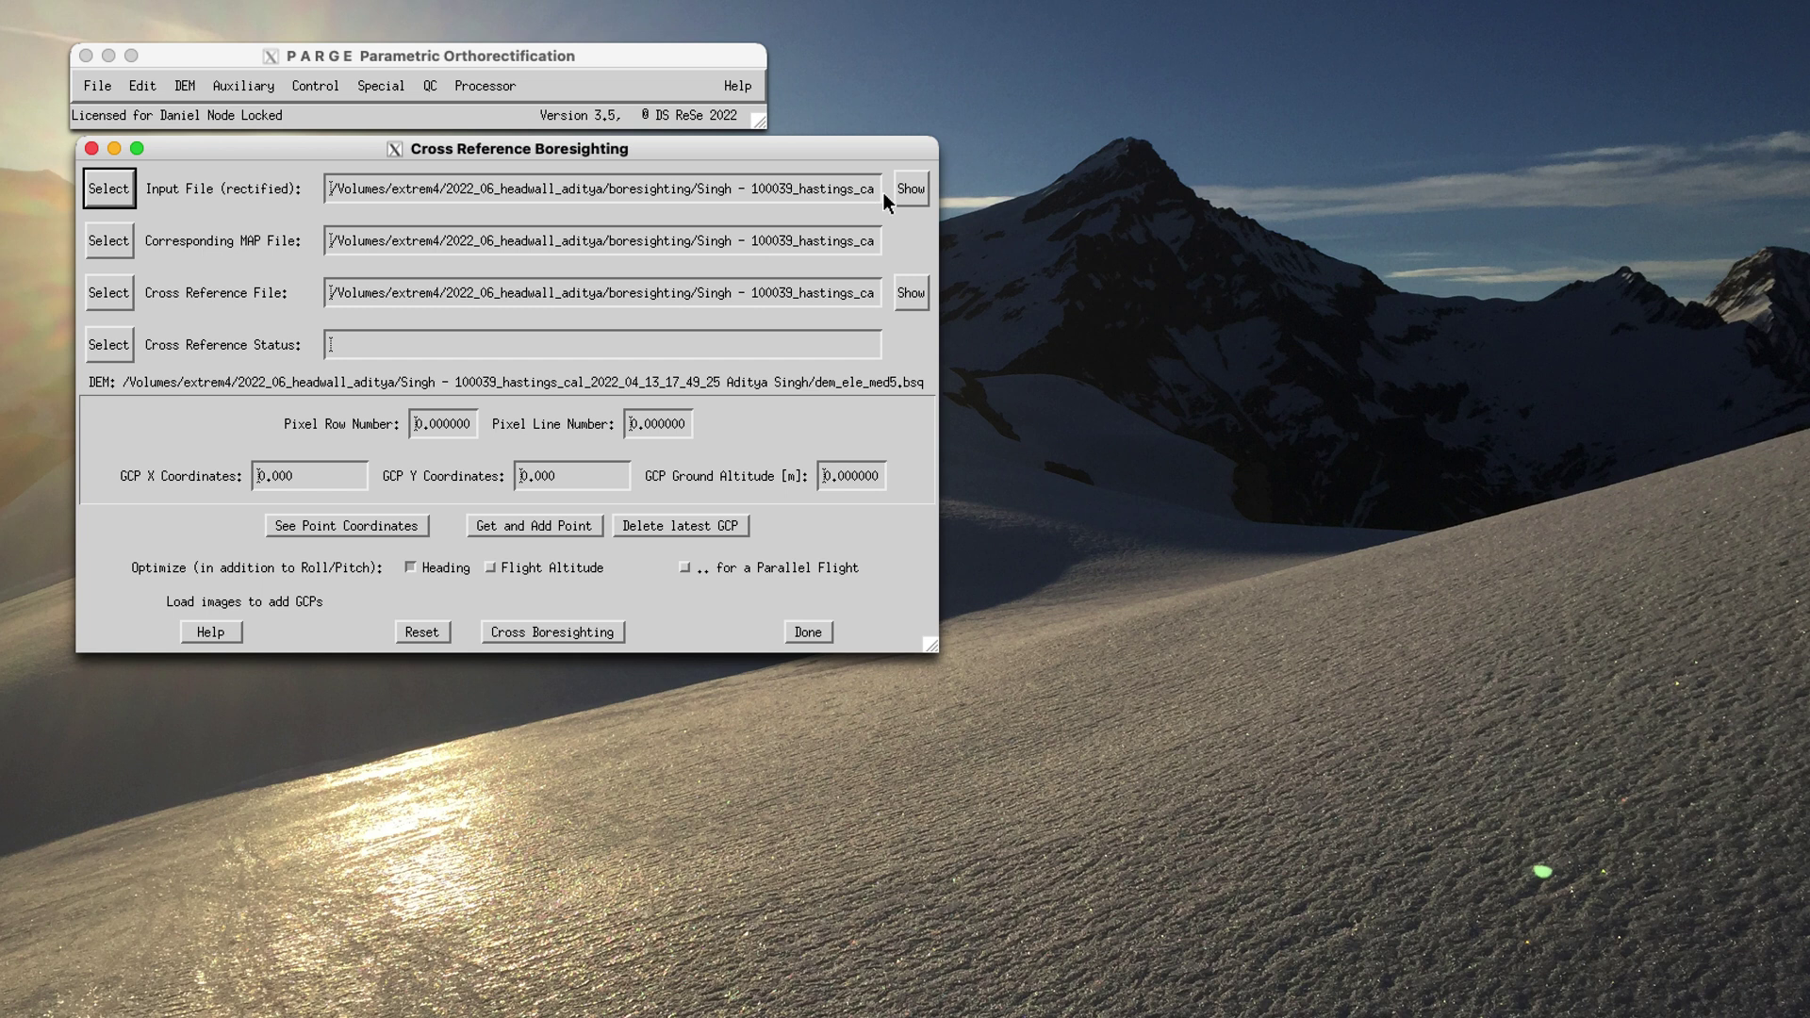
left_click(911, 192)
left_click_drag(614, 194, 992, 207)
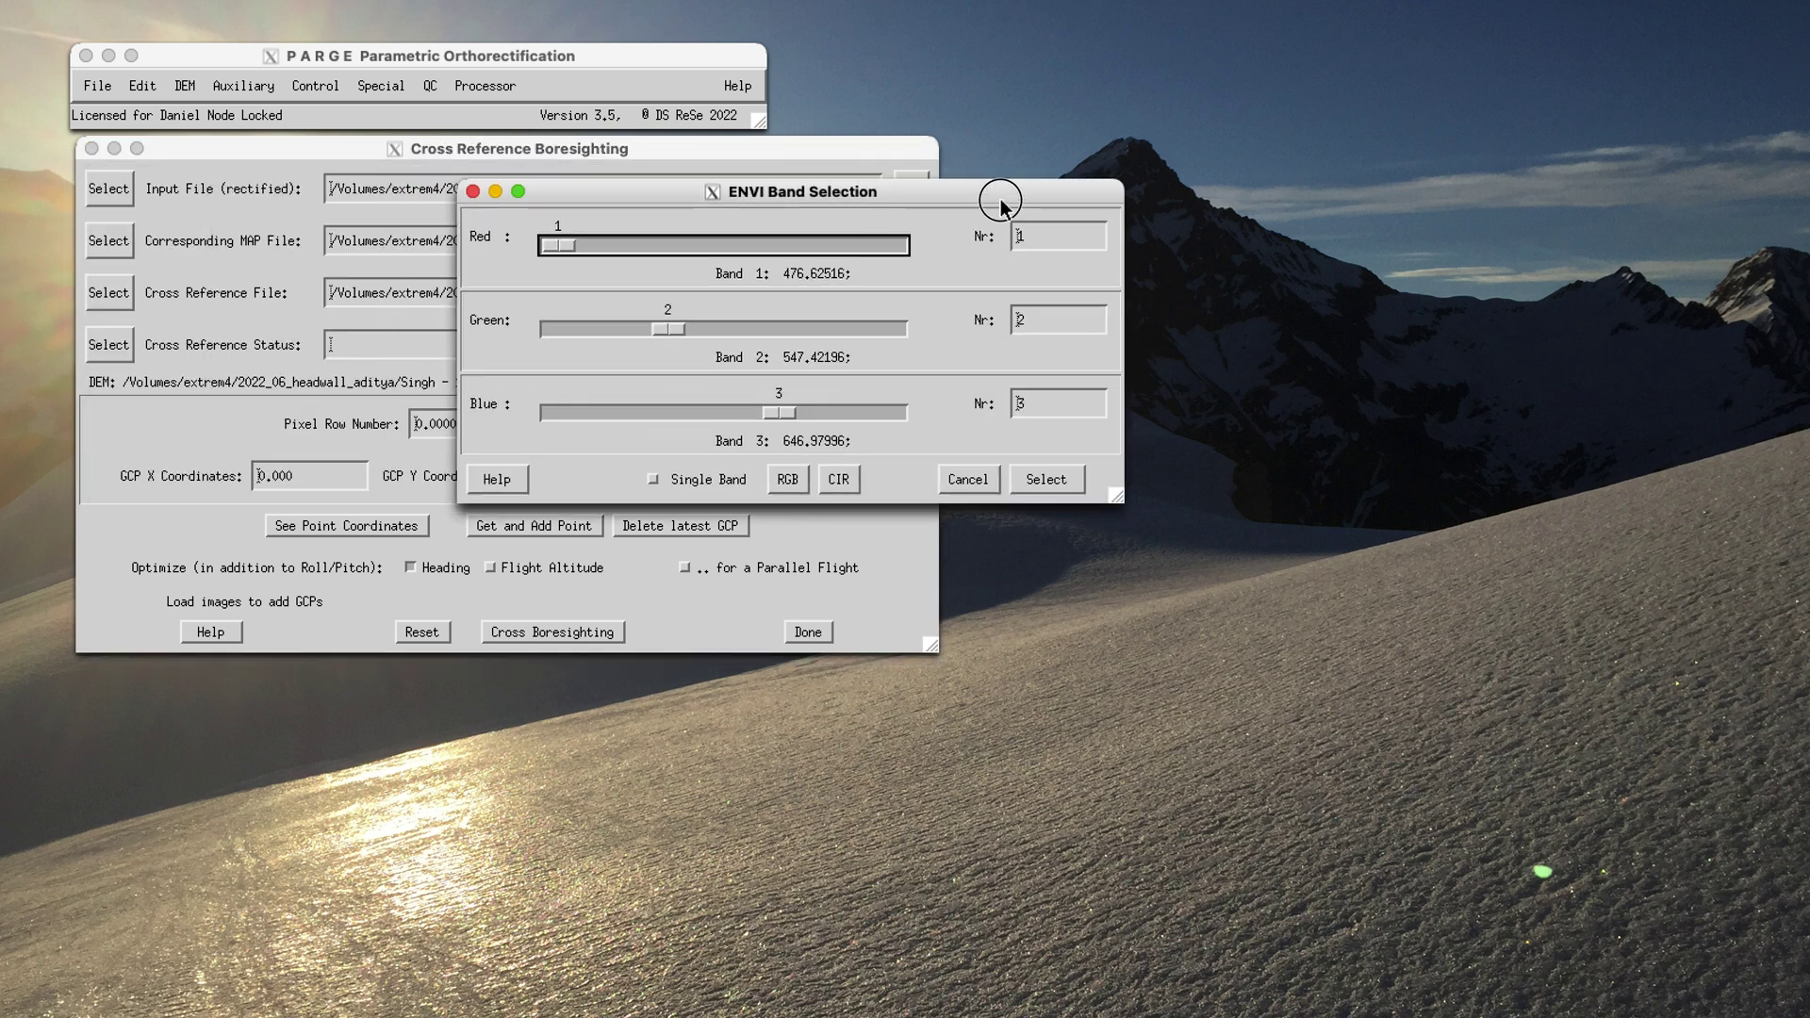
left_click(788, 479)
left_click(1054, 481)
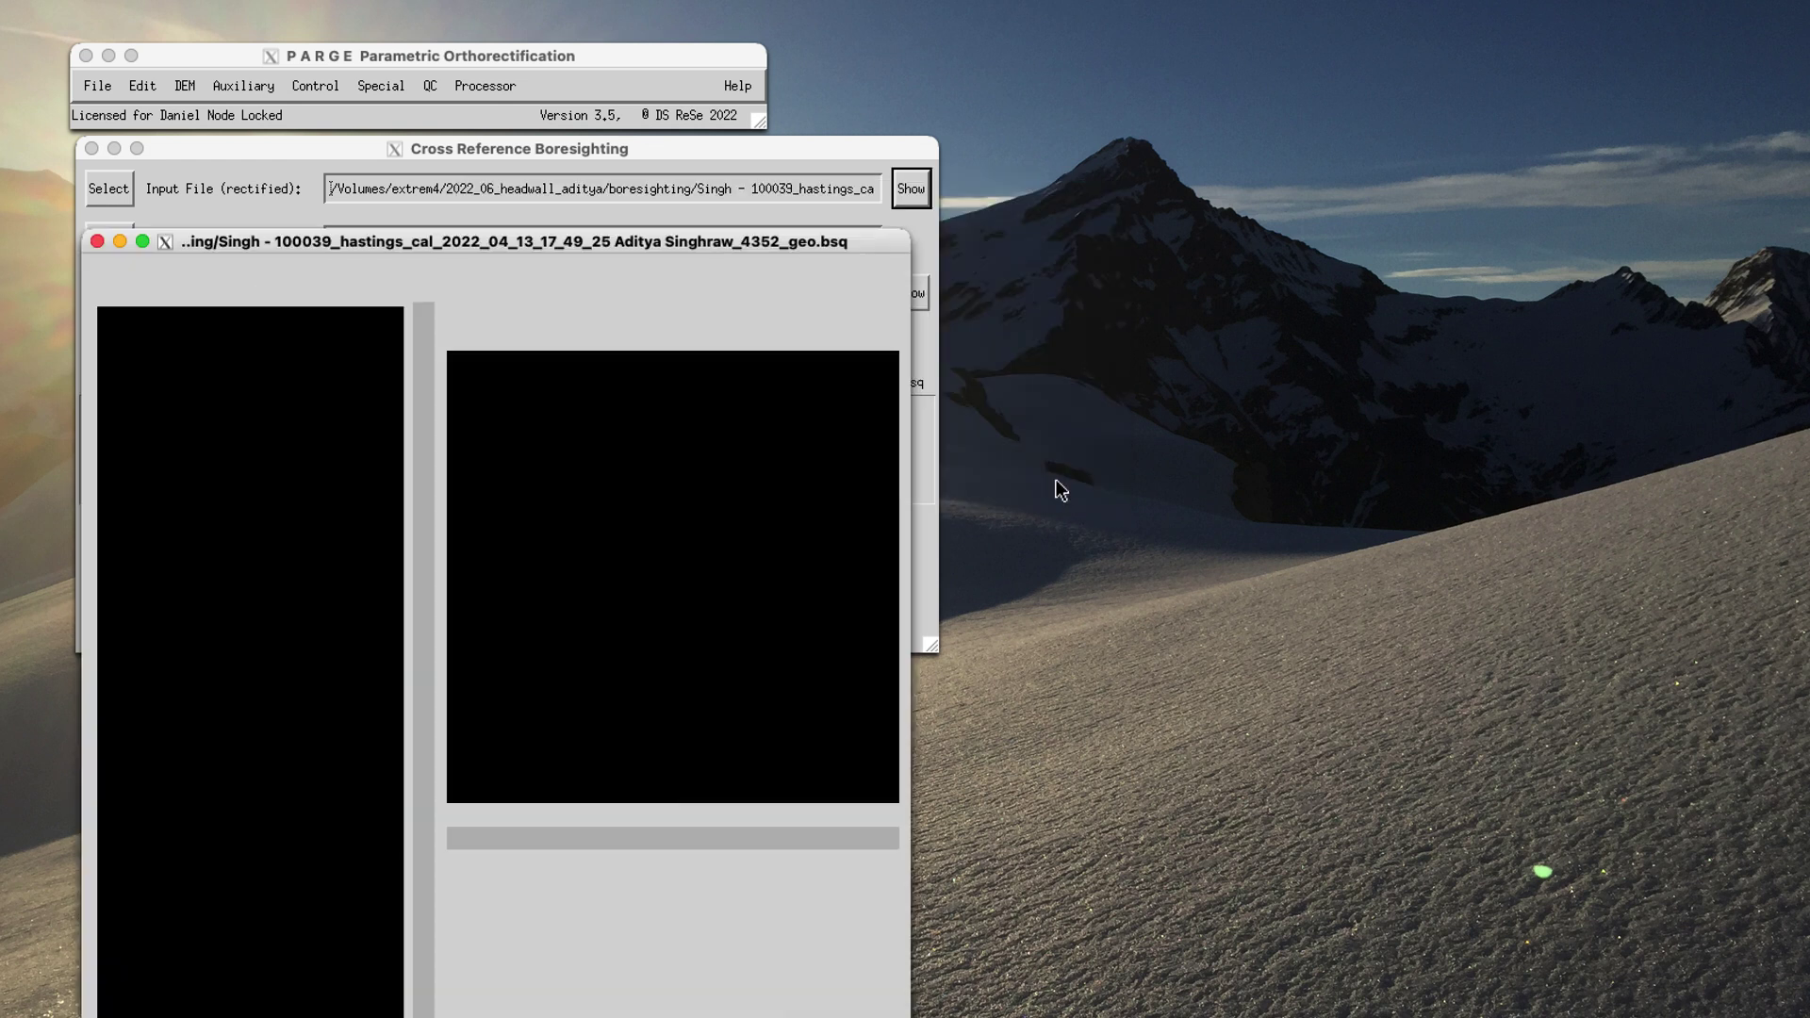
left_click(848, 205)
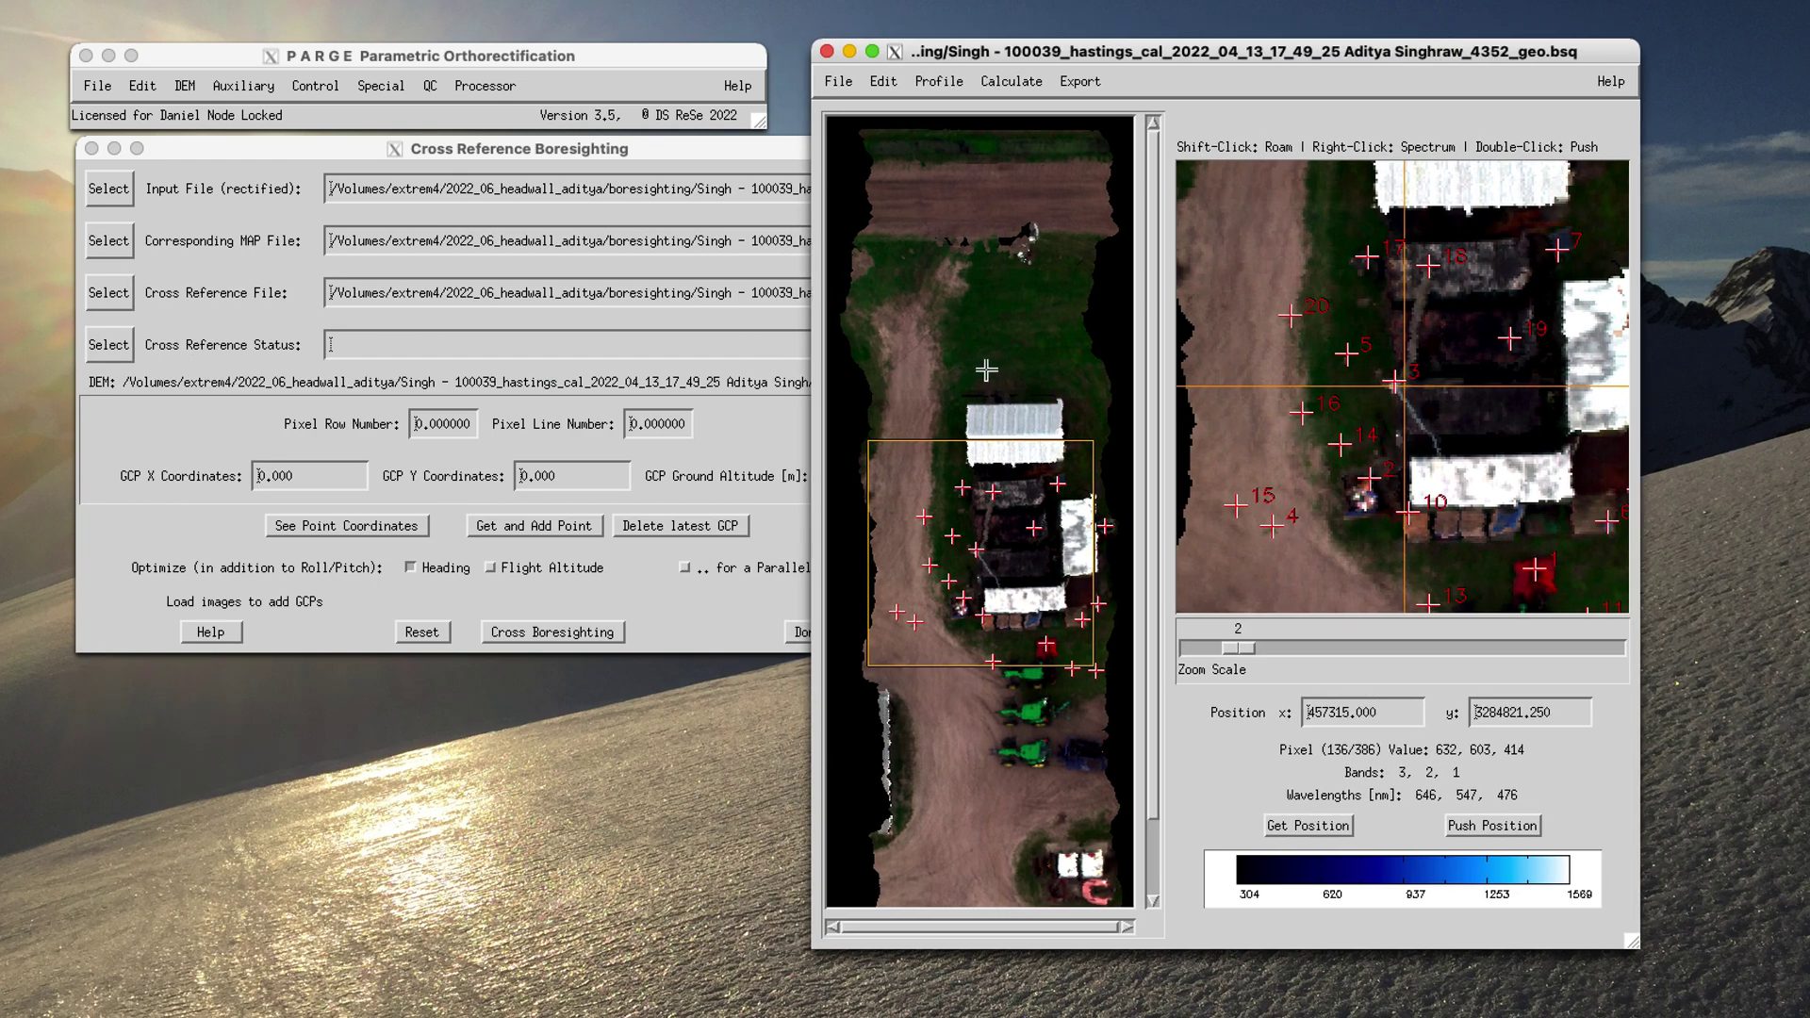
Step: Check the MAP and cross reference file paths, and set the matching raw_32368_geo.gcs file as the cross reference status
left_click_drag(555, 151, 513, 163)
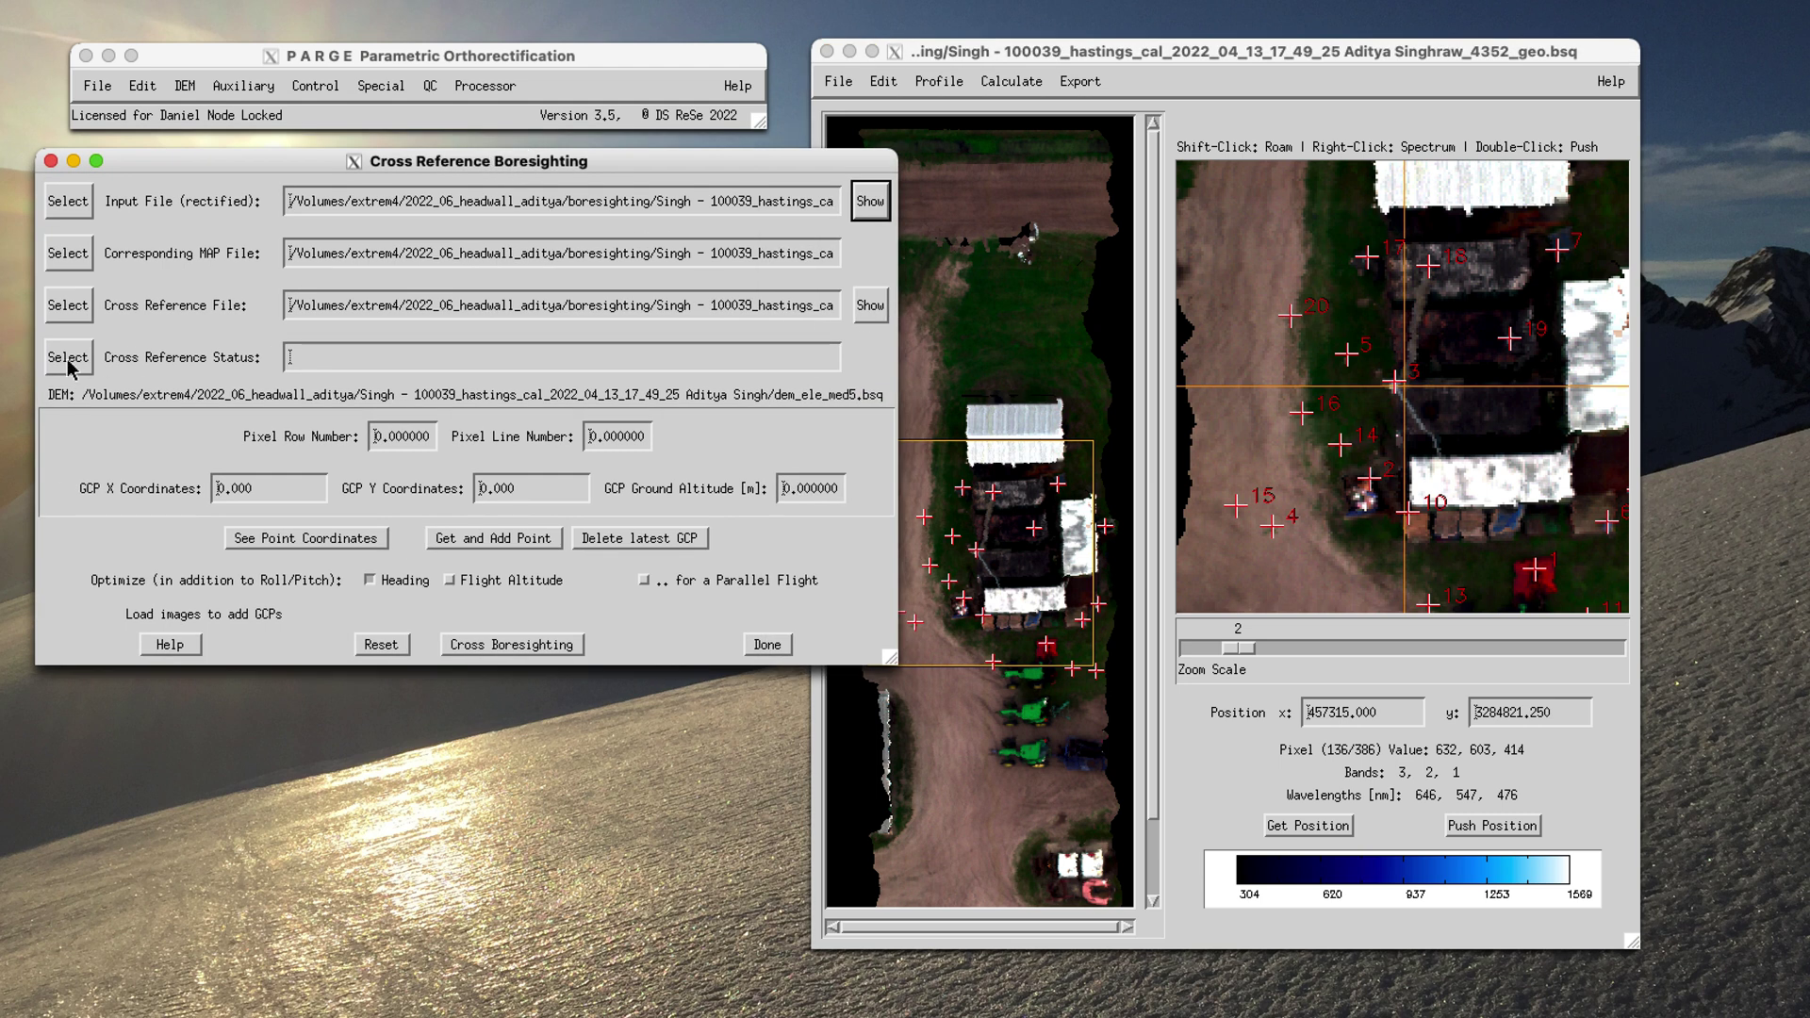
left_click_drag(736, 304, 881, 311)
left_click_drag(699, 252, 921, 264)
left_click_drag(716, 306, 877, 319)
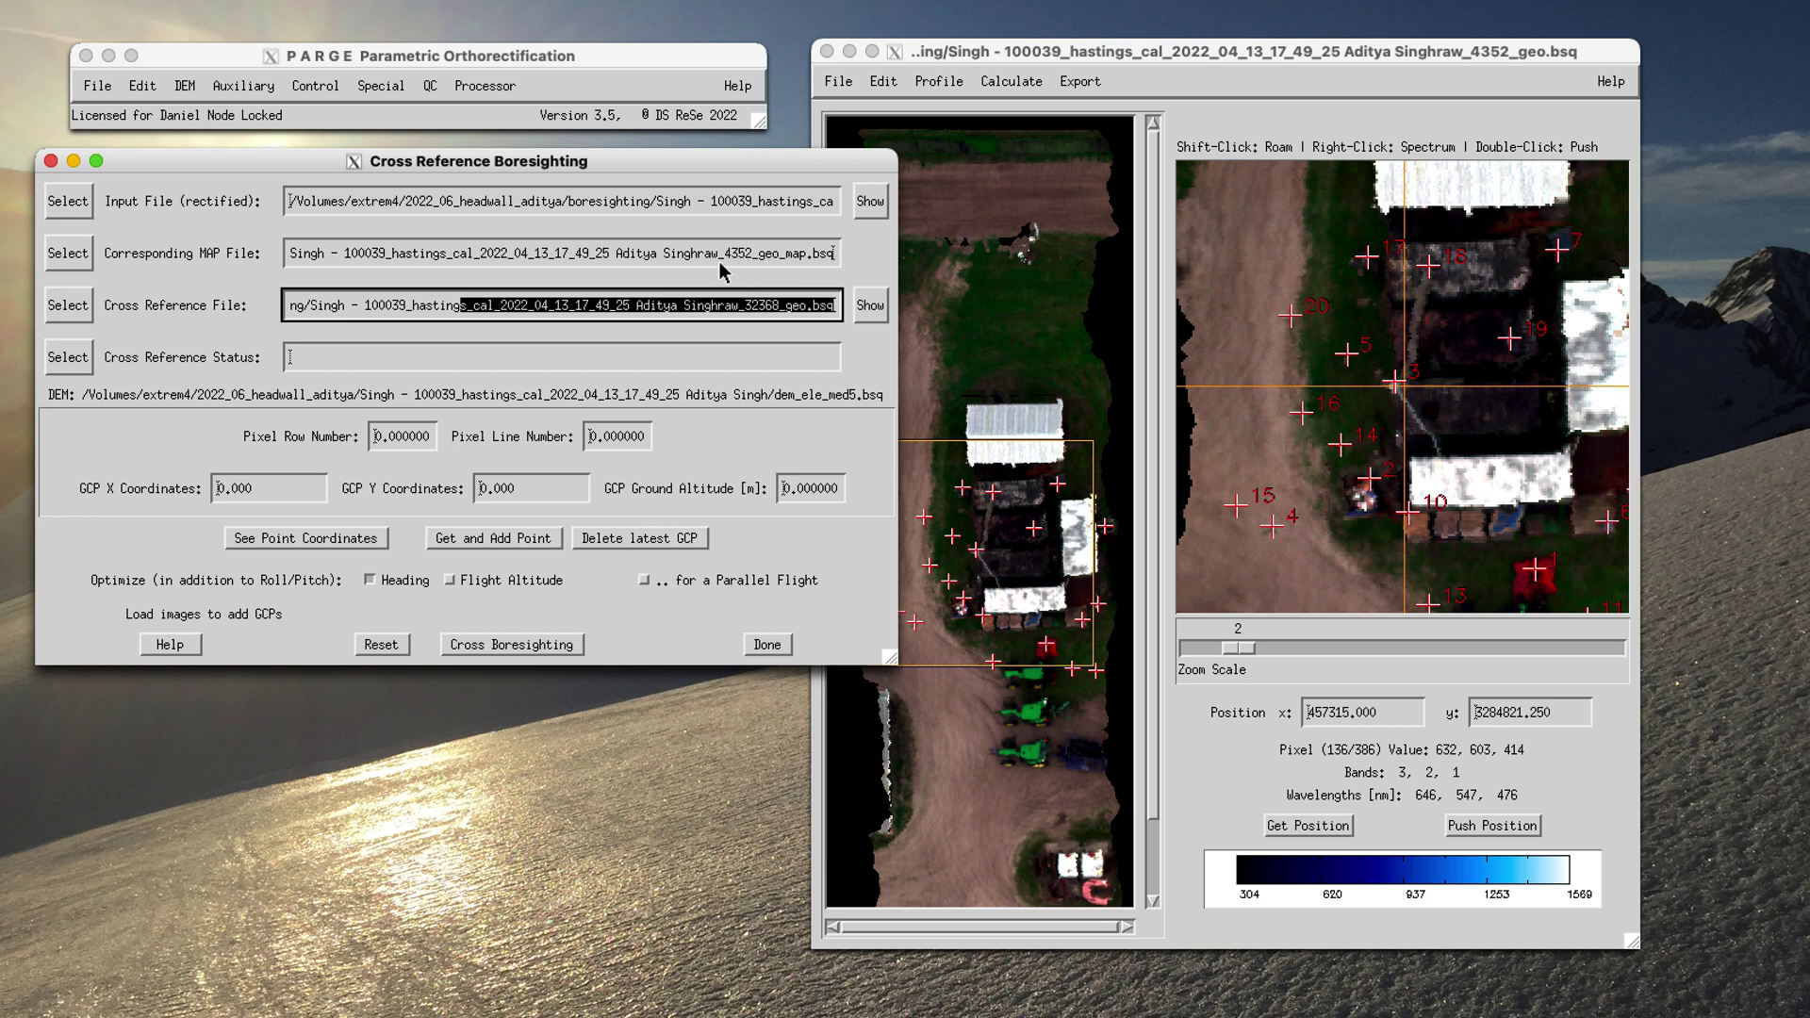
left_click(751, 315)
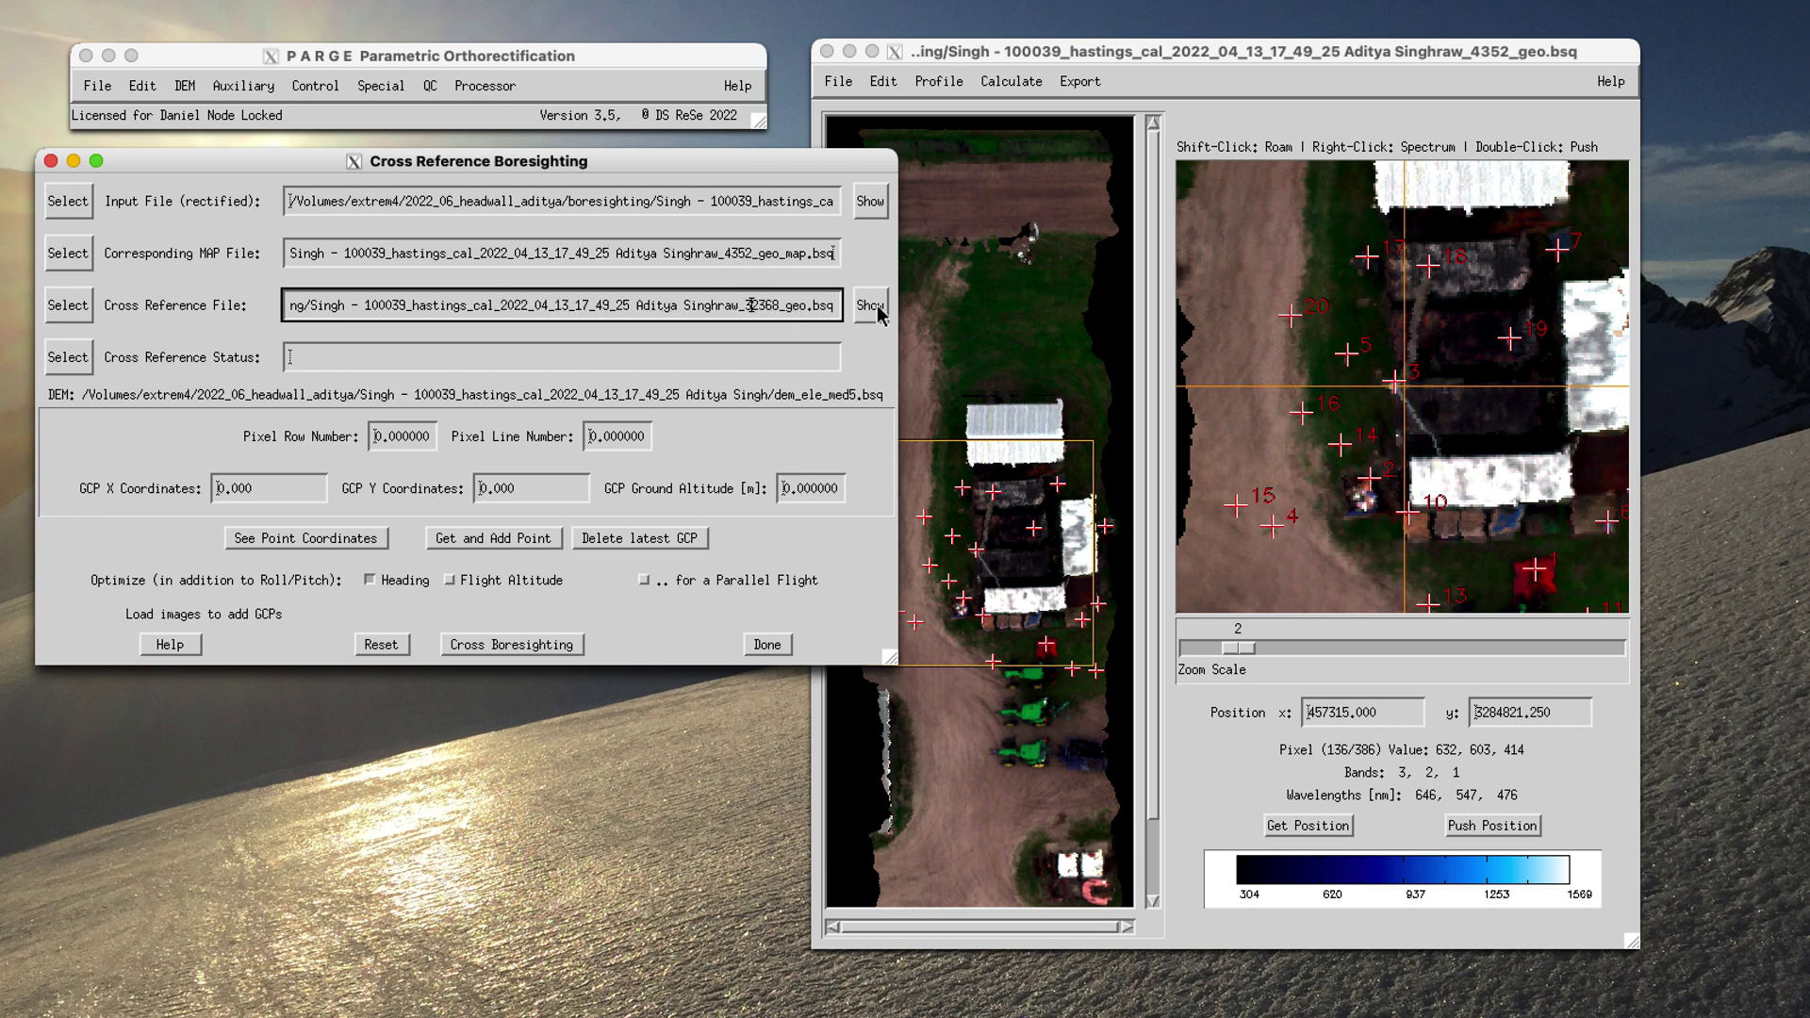
left_click(53, 369)
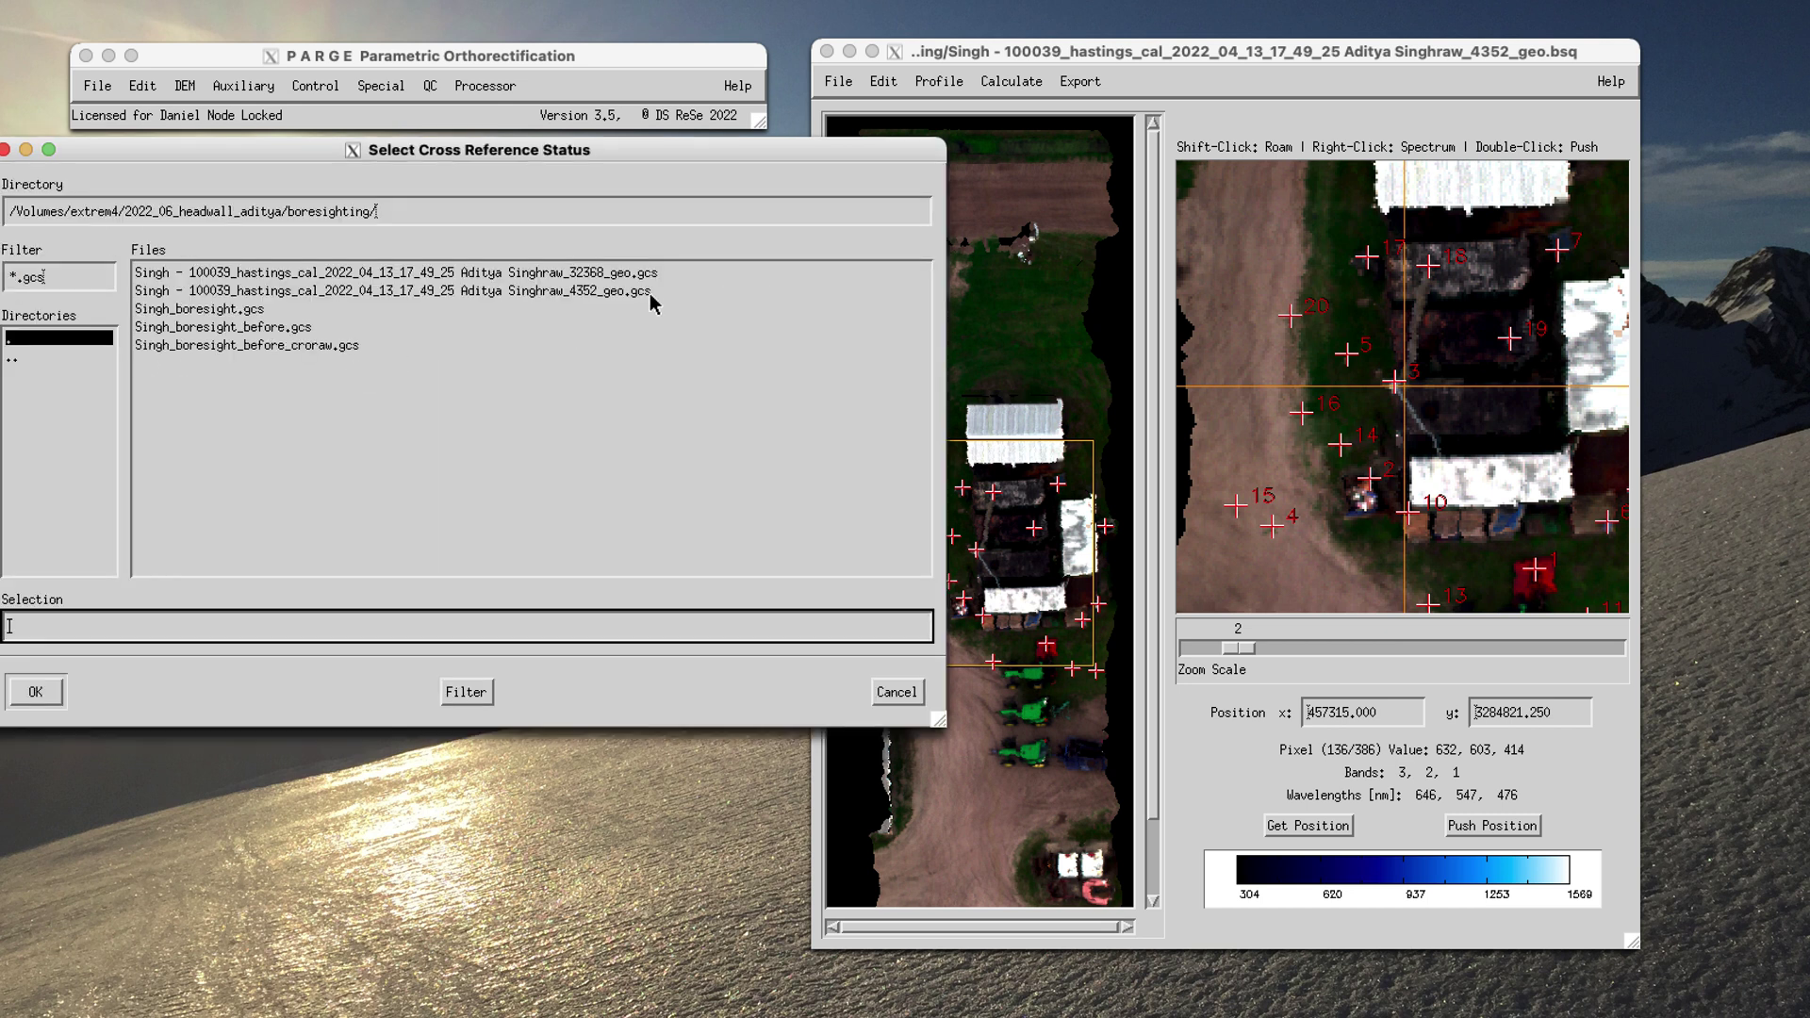
double_click(638, 274)
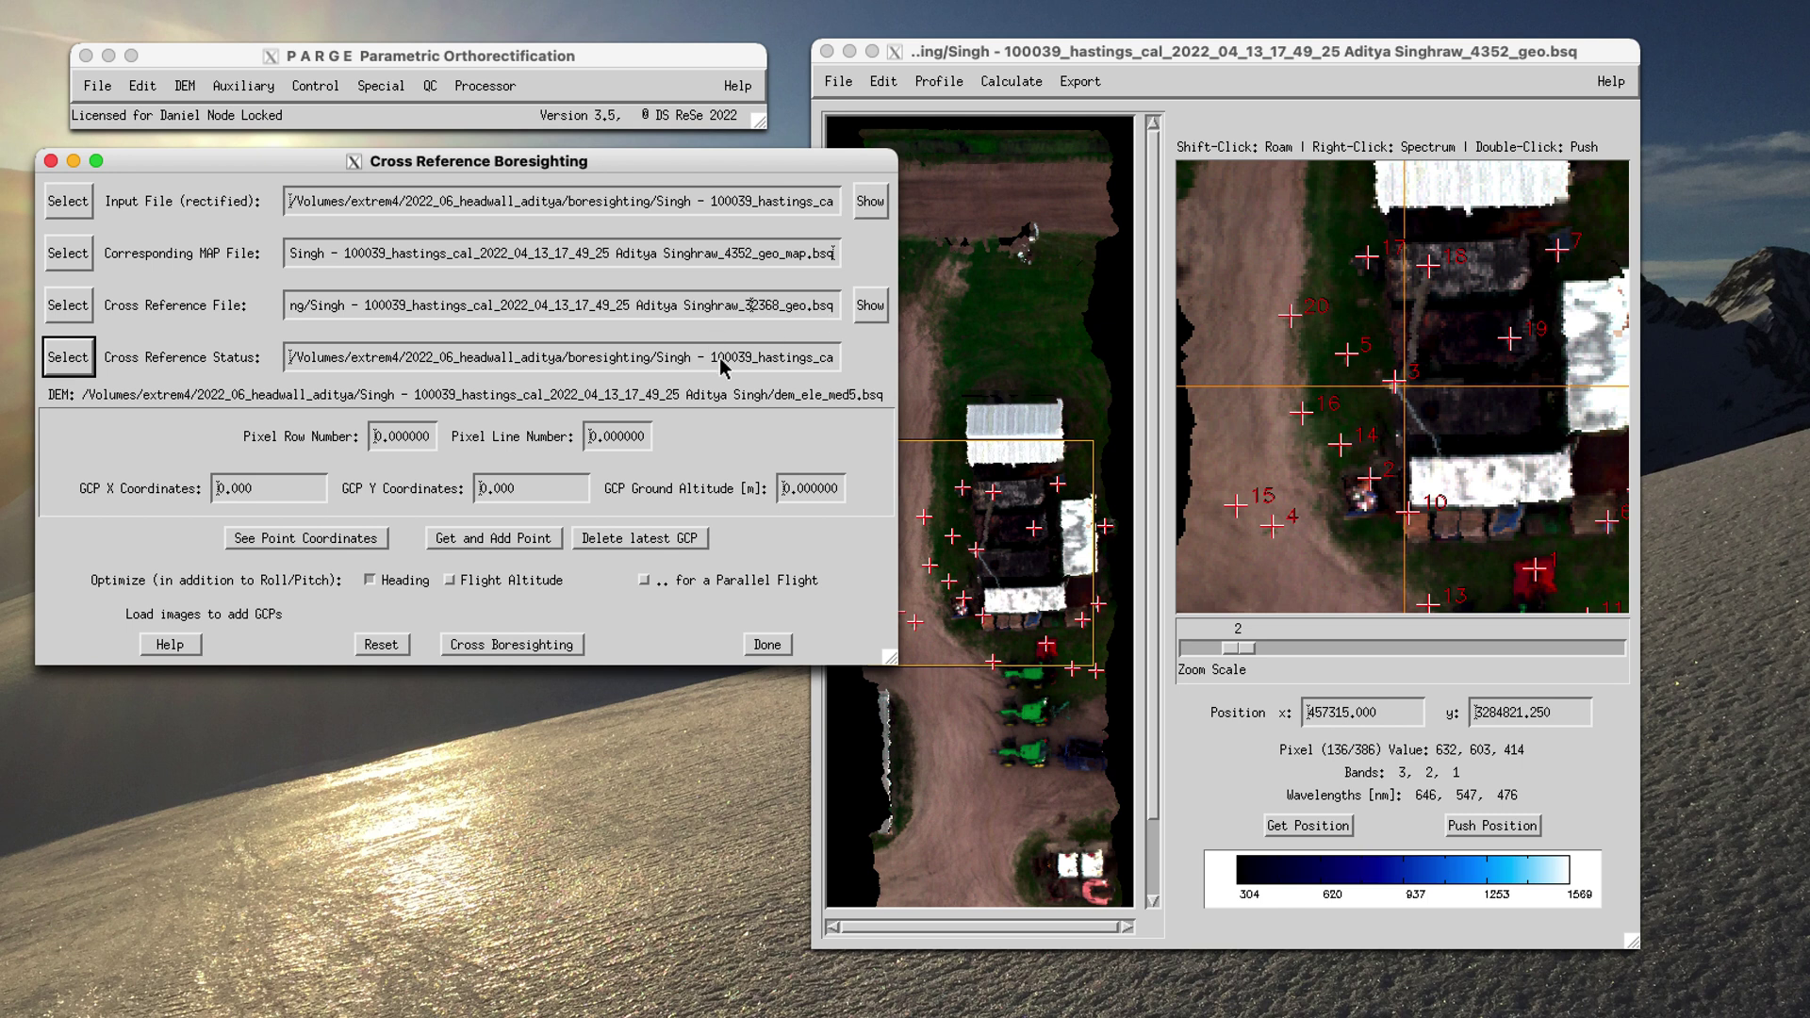
left_click_drag(715, 363, 879, 374)
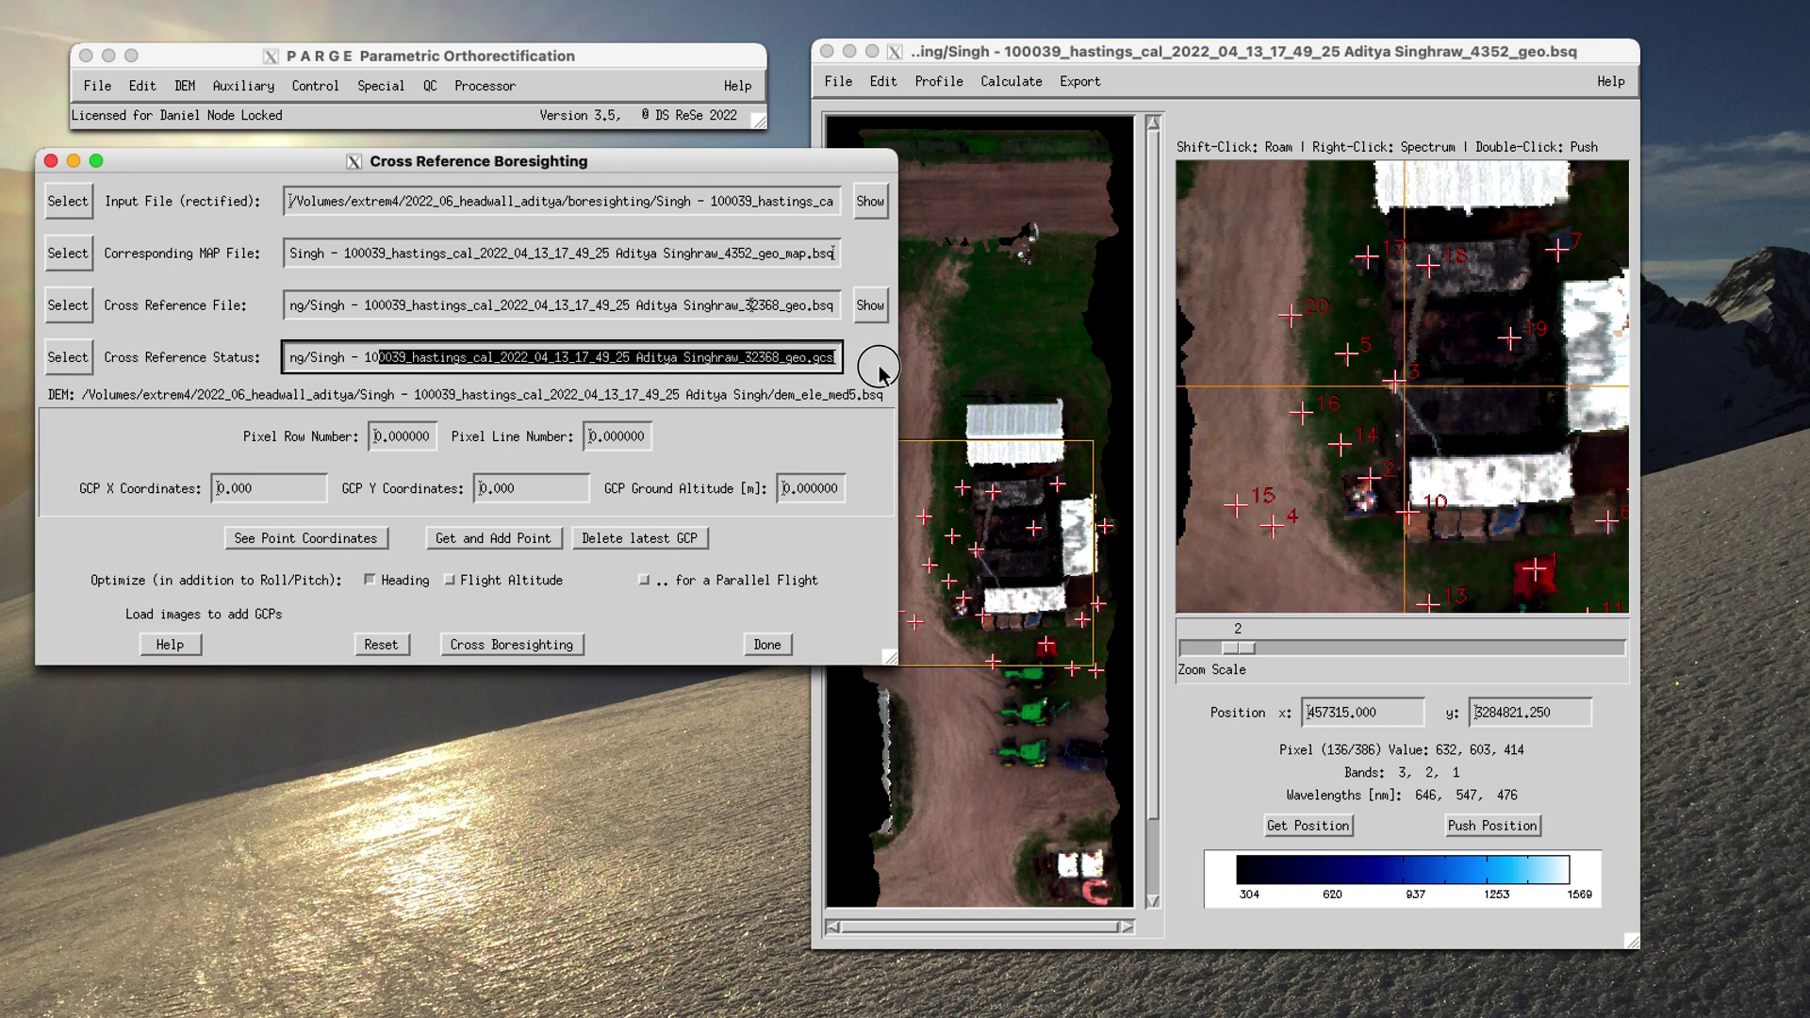
Step: Display the cross reference image raw_32368_geo.bsq in RGB and arrange both image displays side by side
left_click(872, 307)
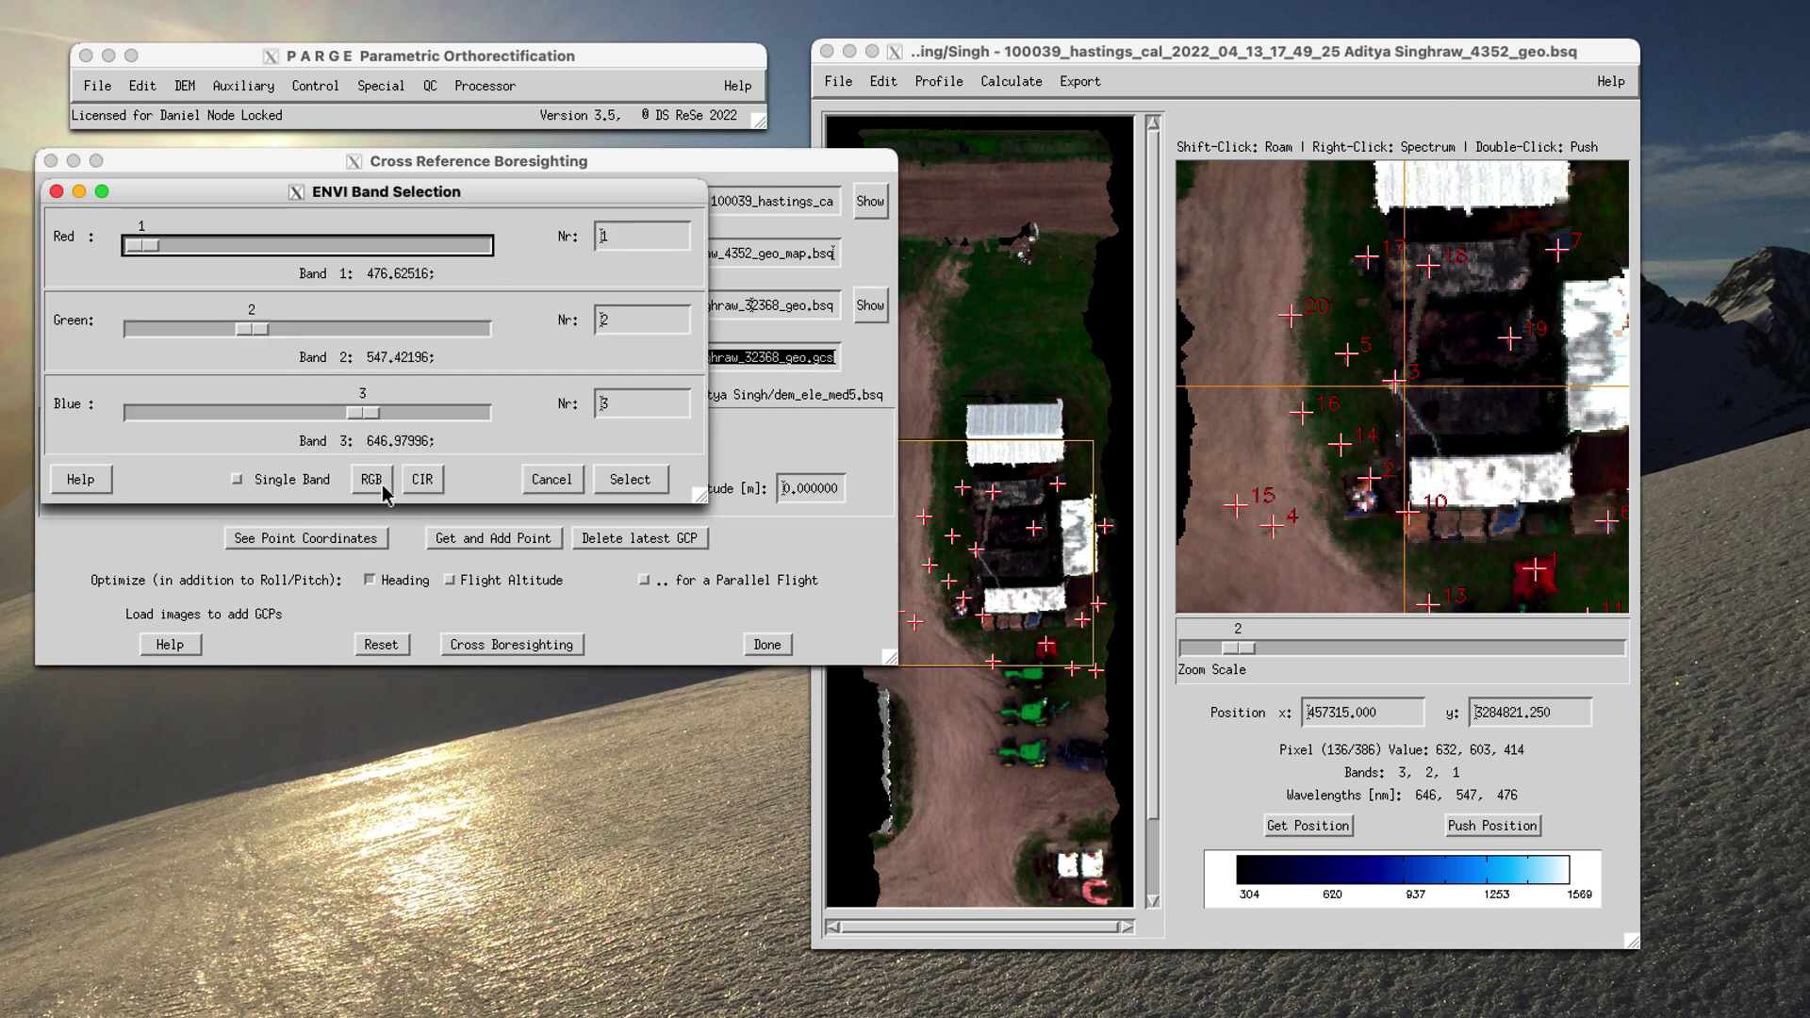
left_click(383, 487)
left_click(630, 480)
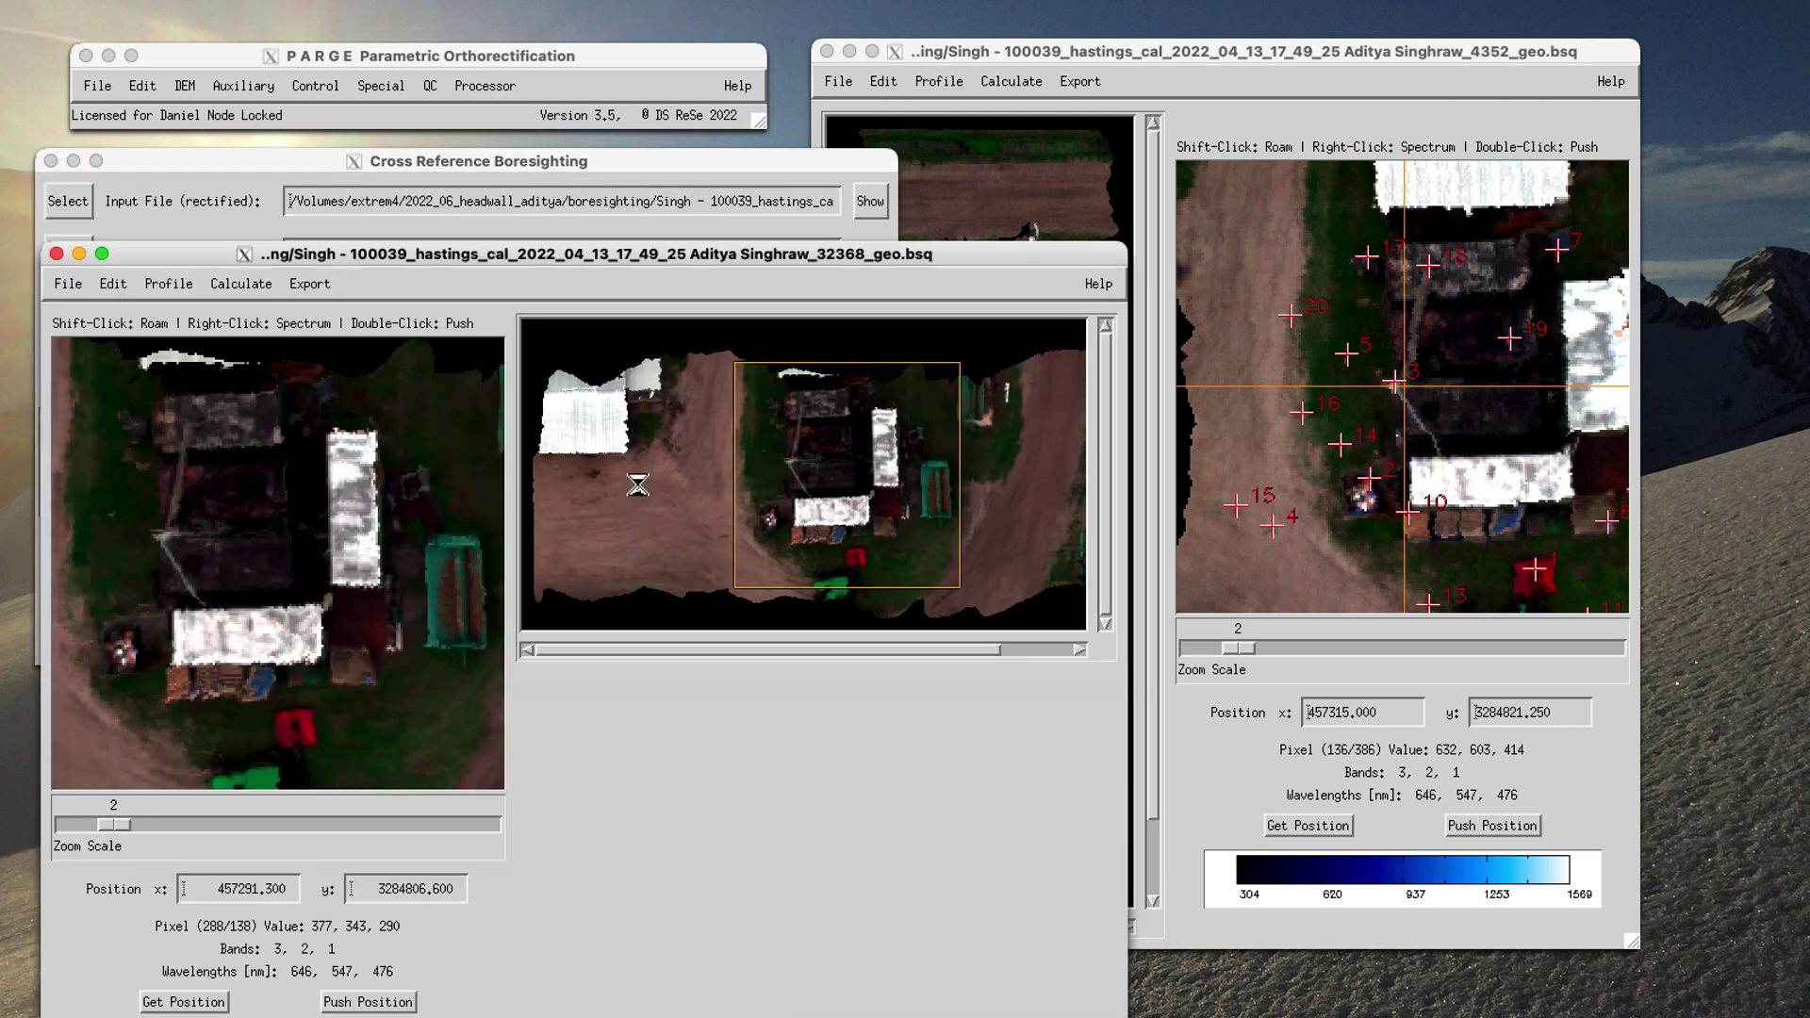
left_click_drag(778, 250, 705, 107)
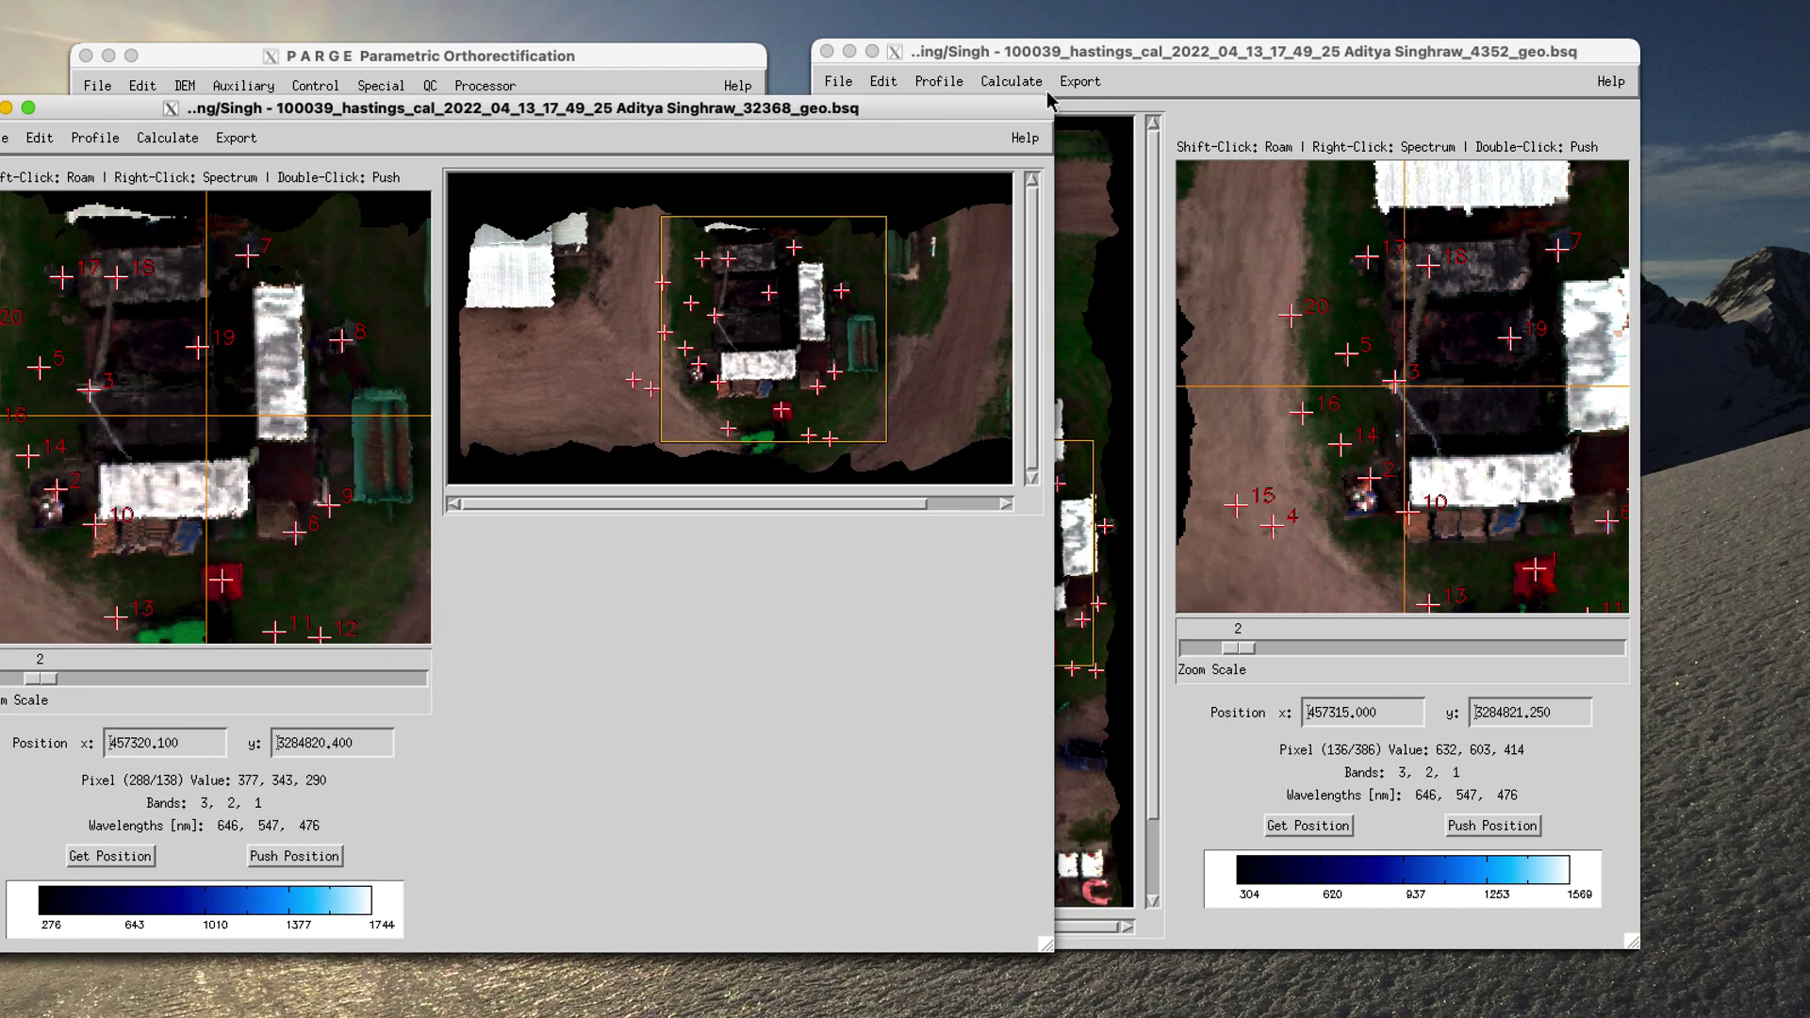
left_click_drag(1244, 54, 641, 92)
left_click_drag(909, 108, 1570, 88)
left_click_drag(1721, 919, 1581, 919)
left_click_drag(1398, 79, 1574, 146)
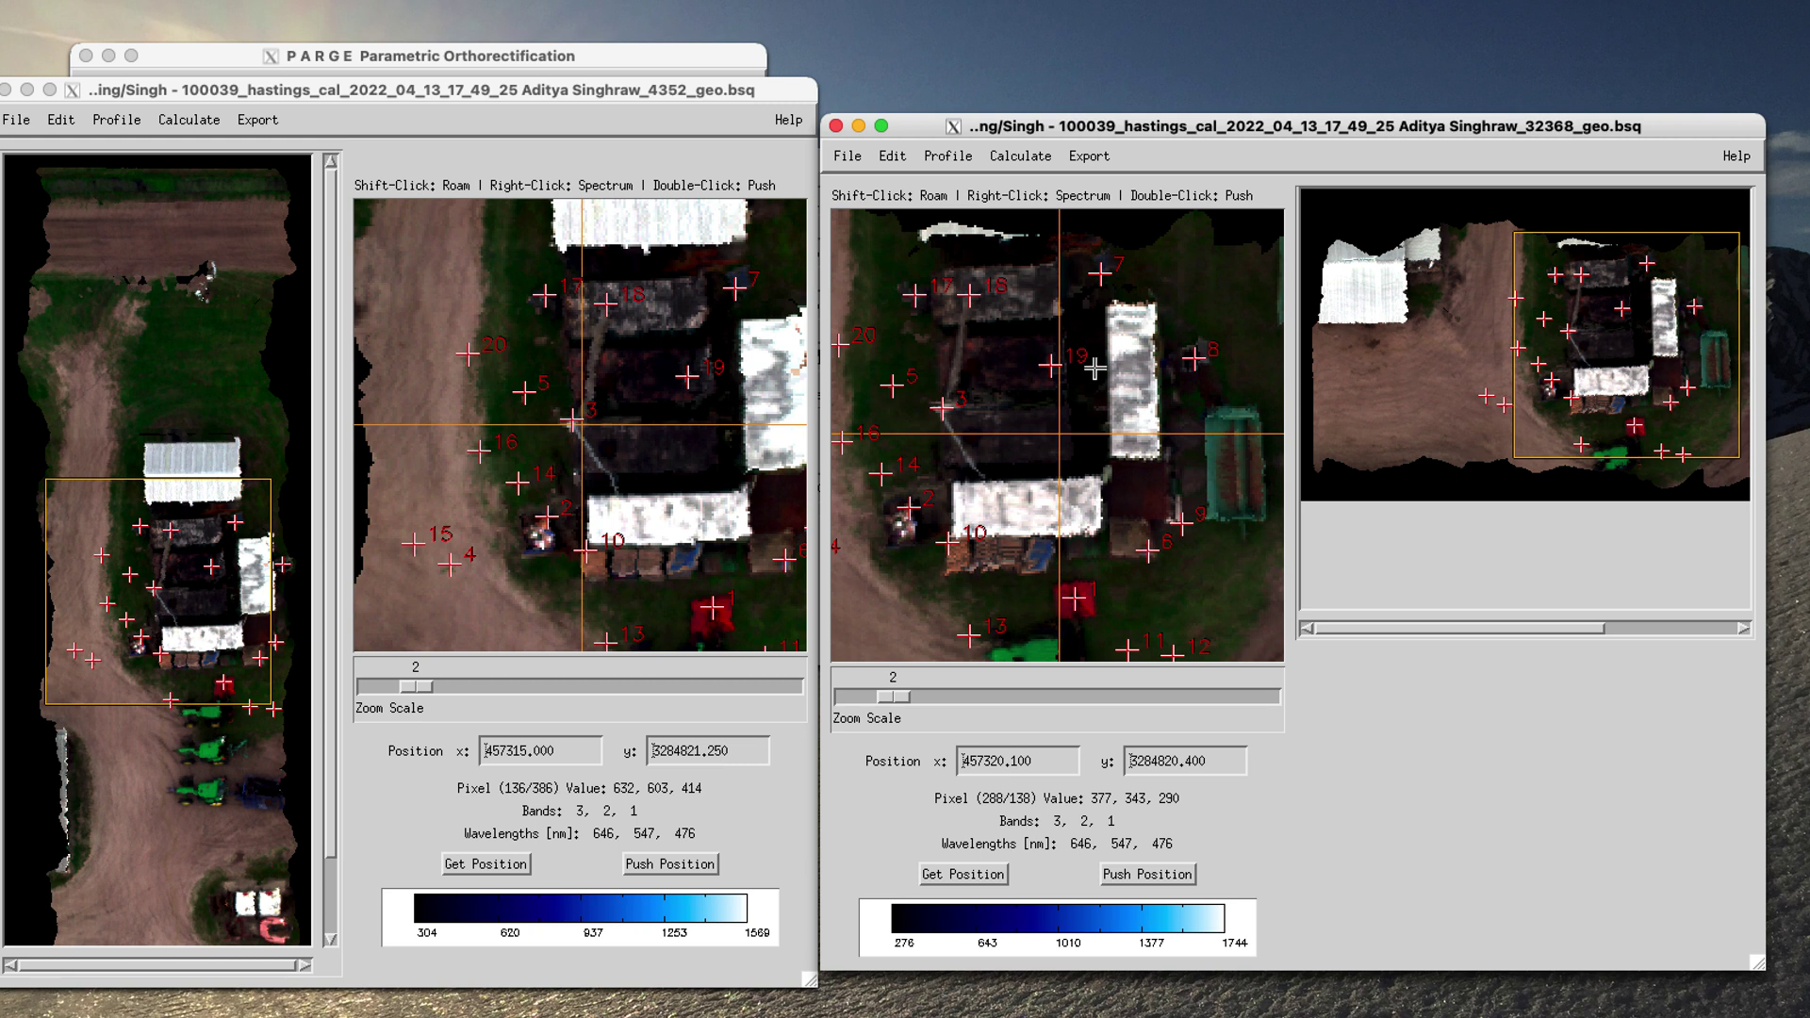
Step: Mark the same corner of the long white roof in both image displays and push each position
left_click(746, 493)
left_click(747, 491)
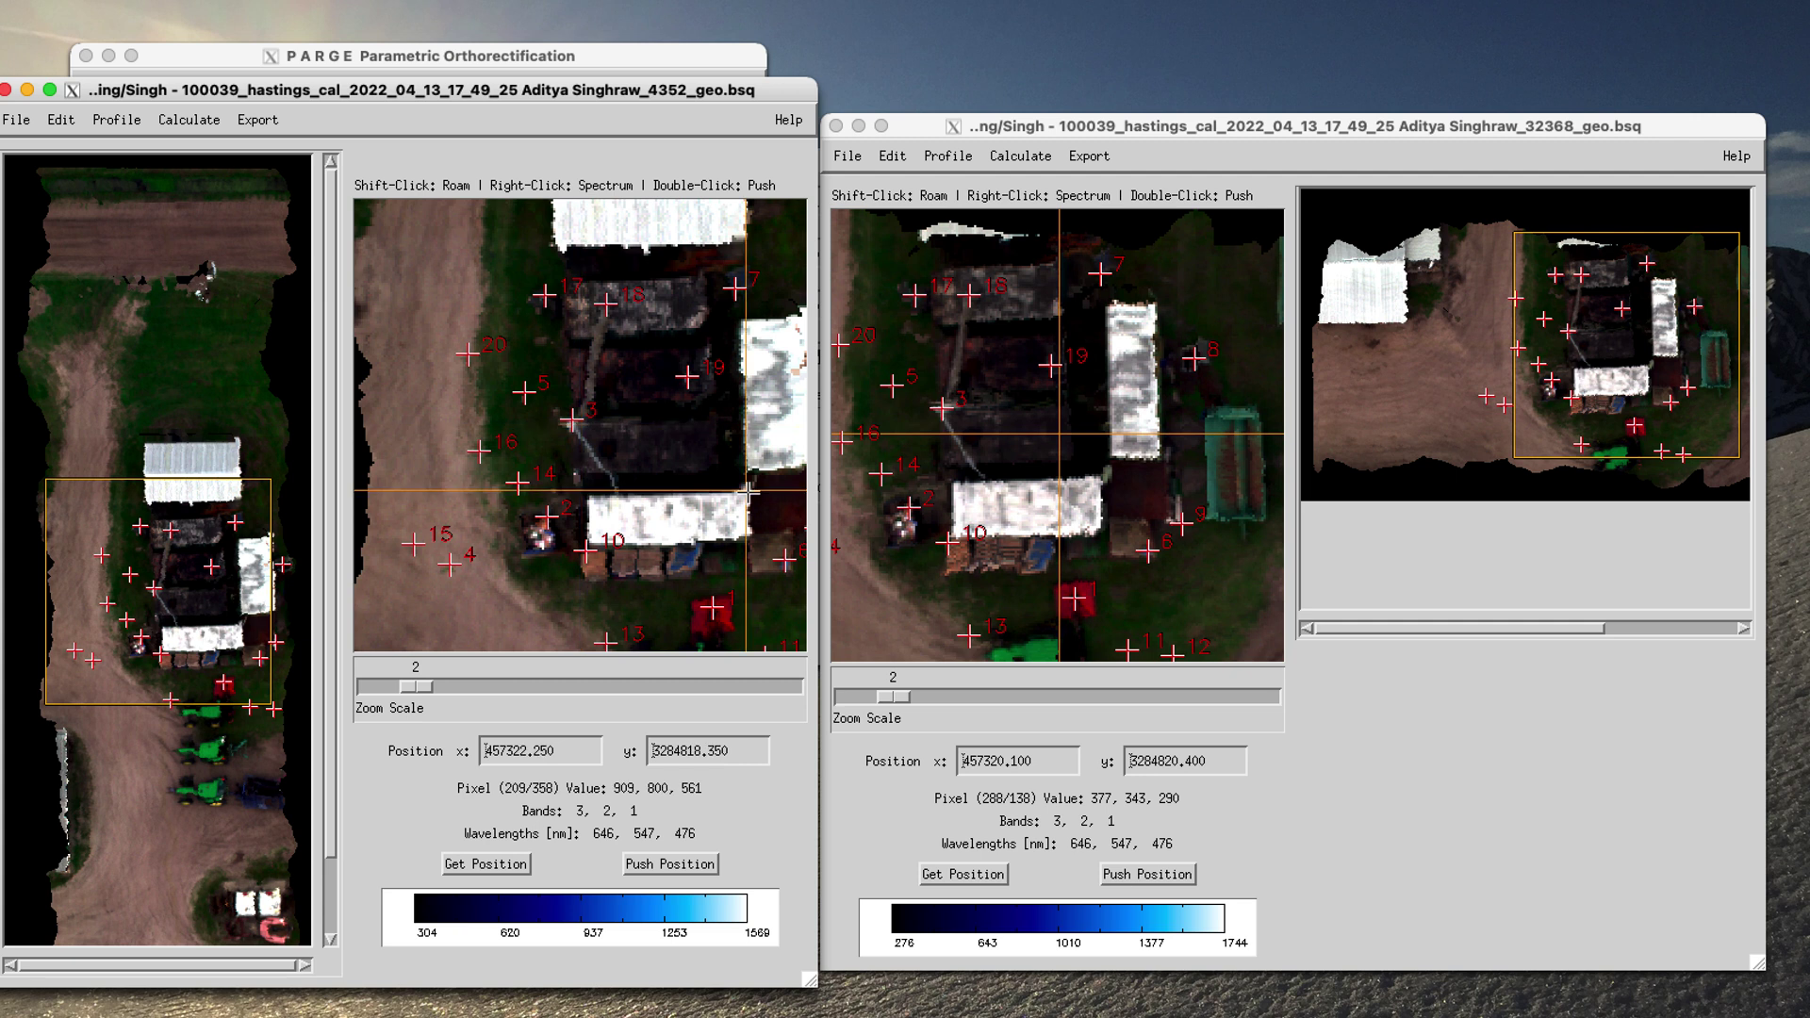
left_click(662, 864)
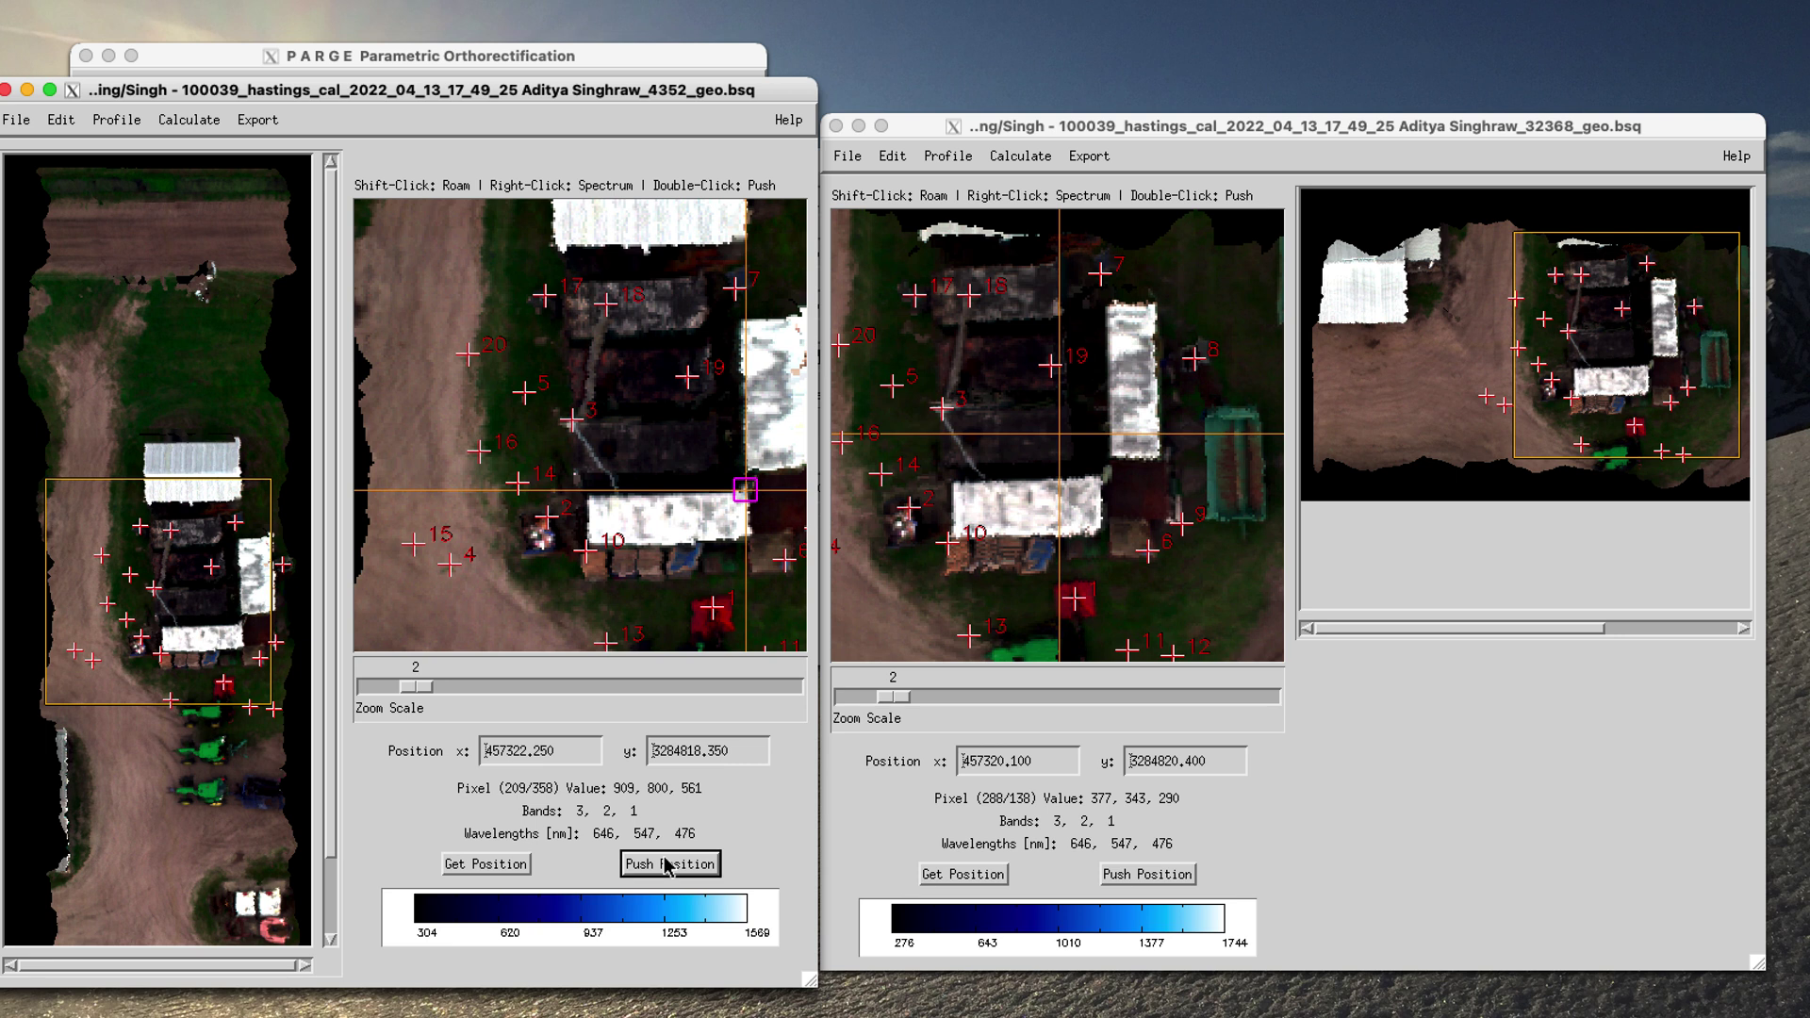
left_click(1097, 479)
left_click(1097, 479)
left_click(1143, 875)
Step: Bring the Cross Reference Boresighting window forward and add the pushed point pair as a GCP
left_click(643, 62)
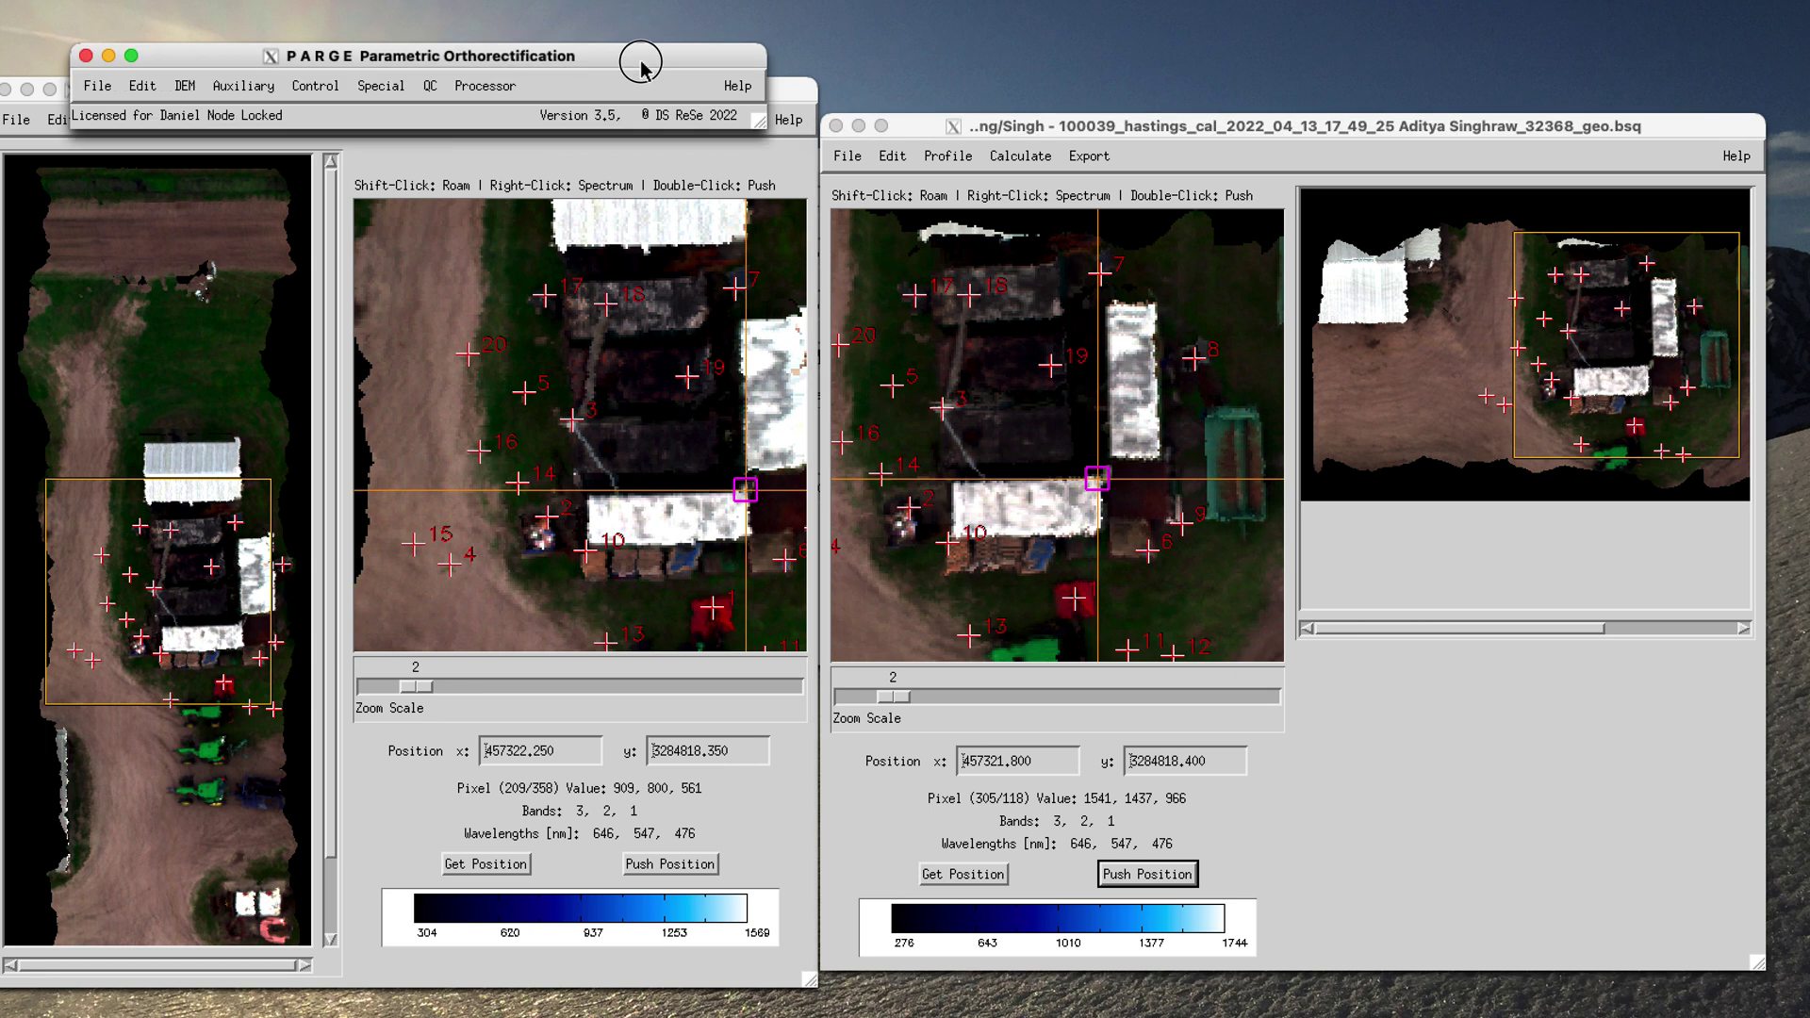
left_click(792, 87)
left_click_drag(791, 87, 1274, 94)
left_click(165, 534)
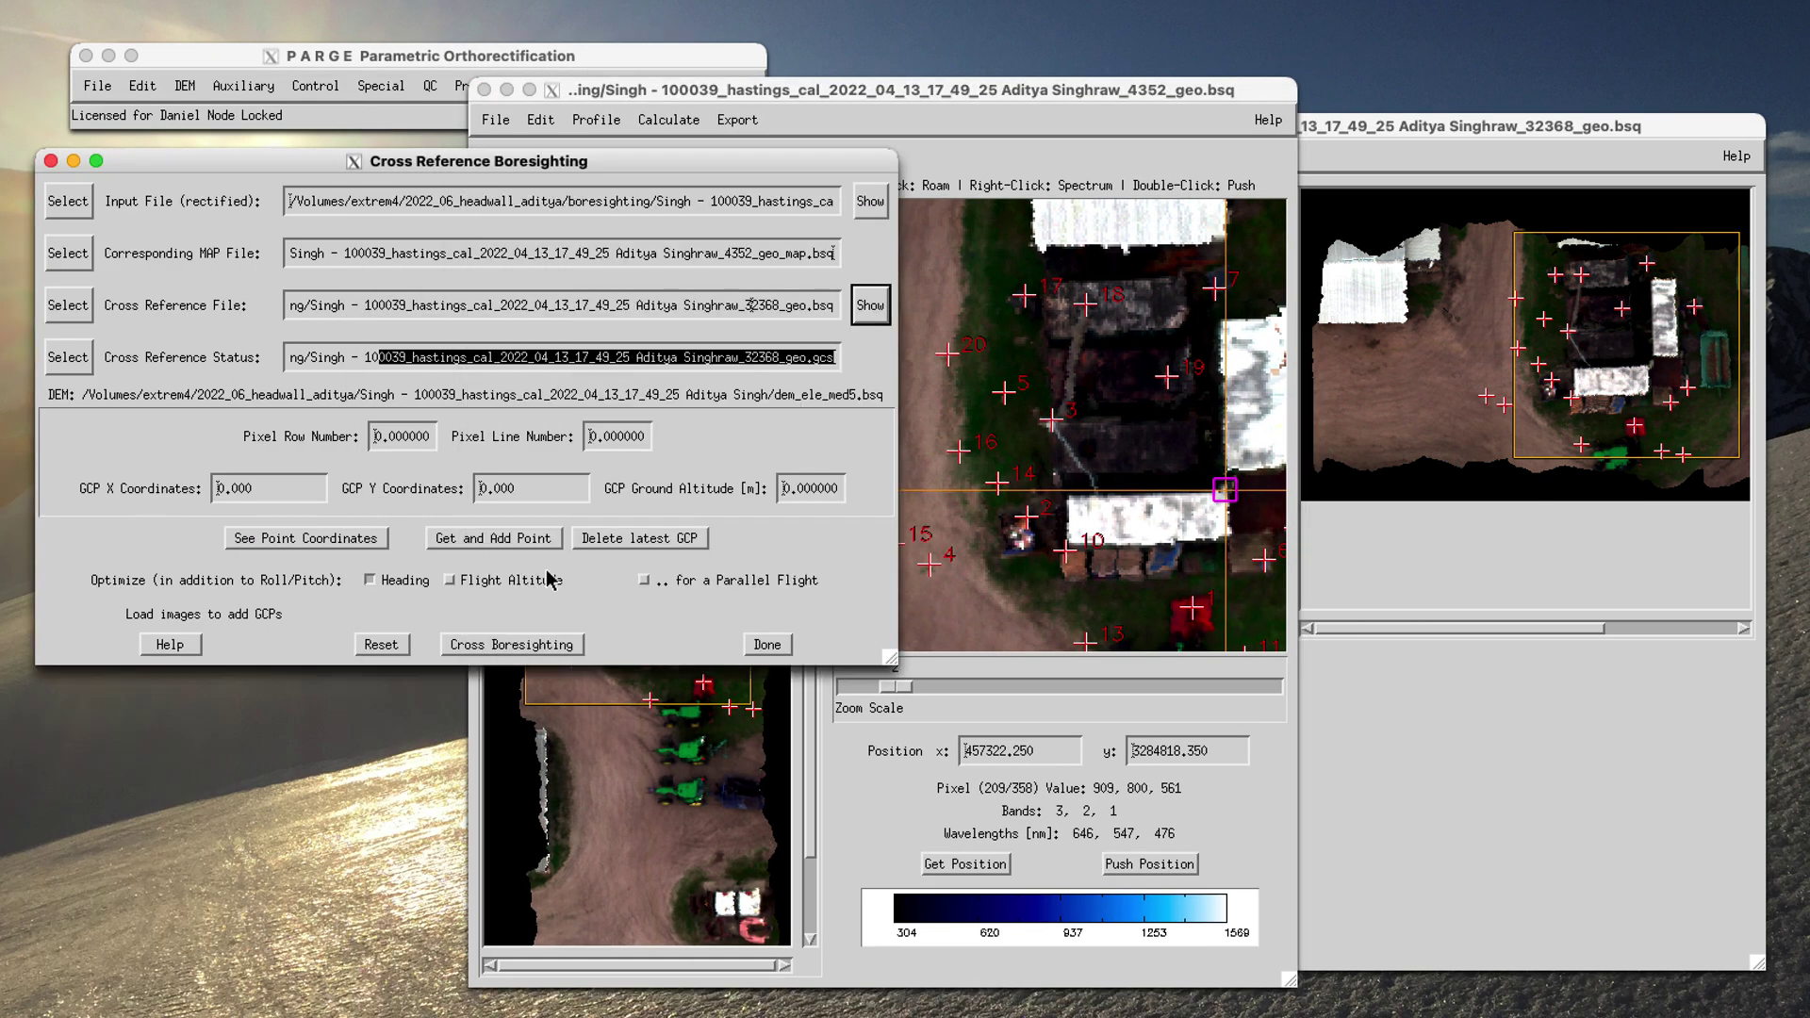
left_click(493, 542)
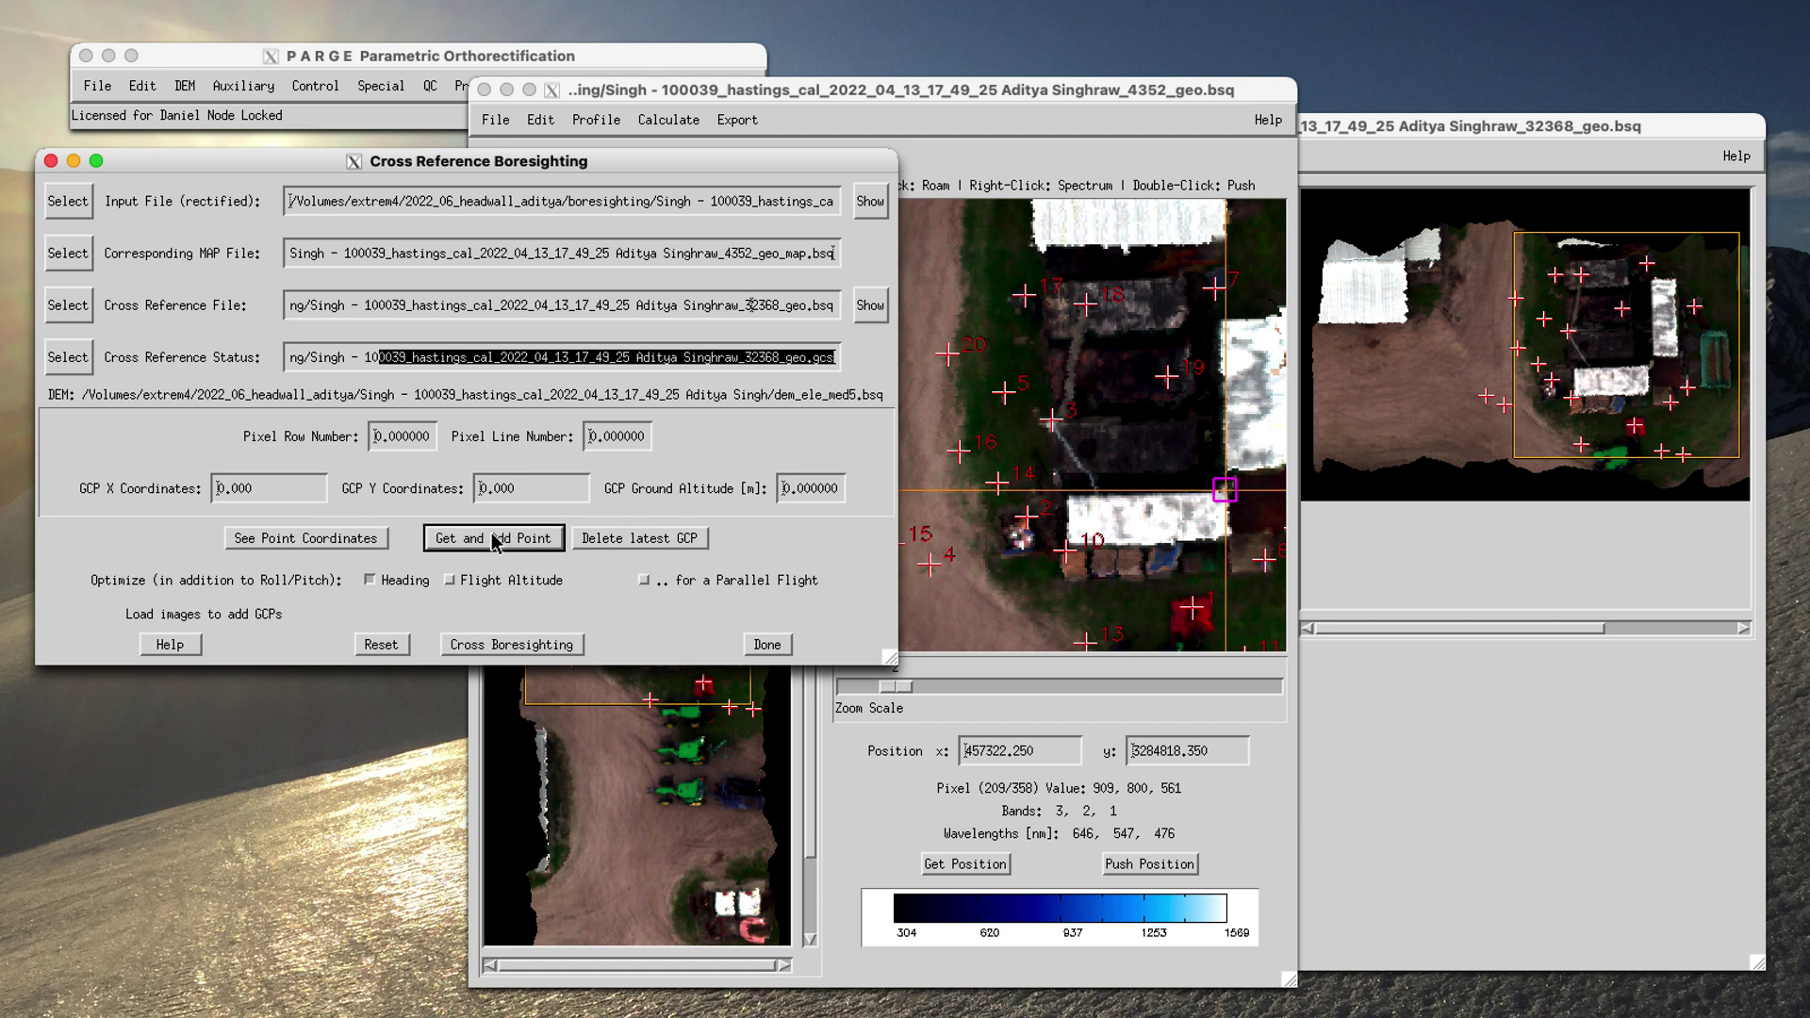
left_click(497, 540)
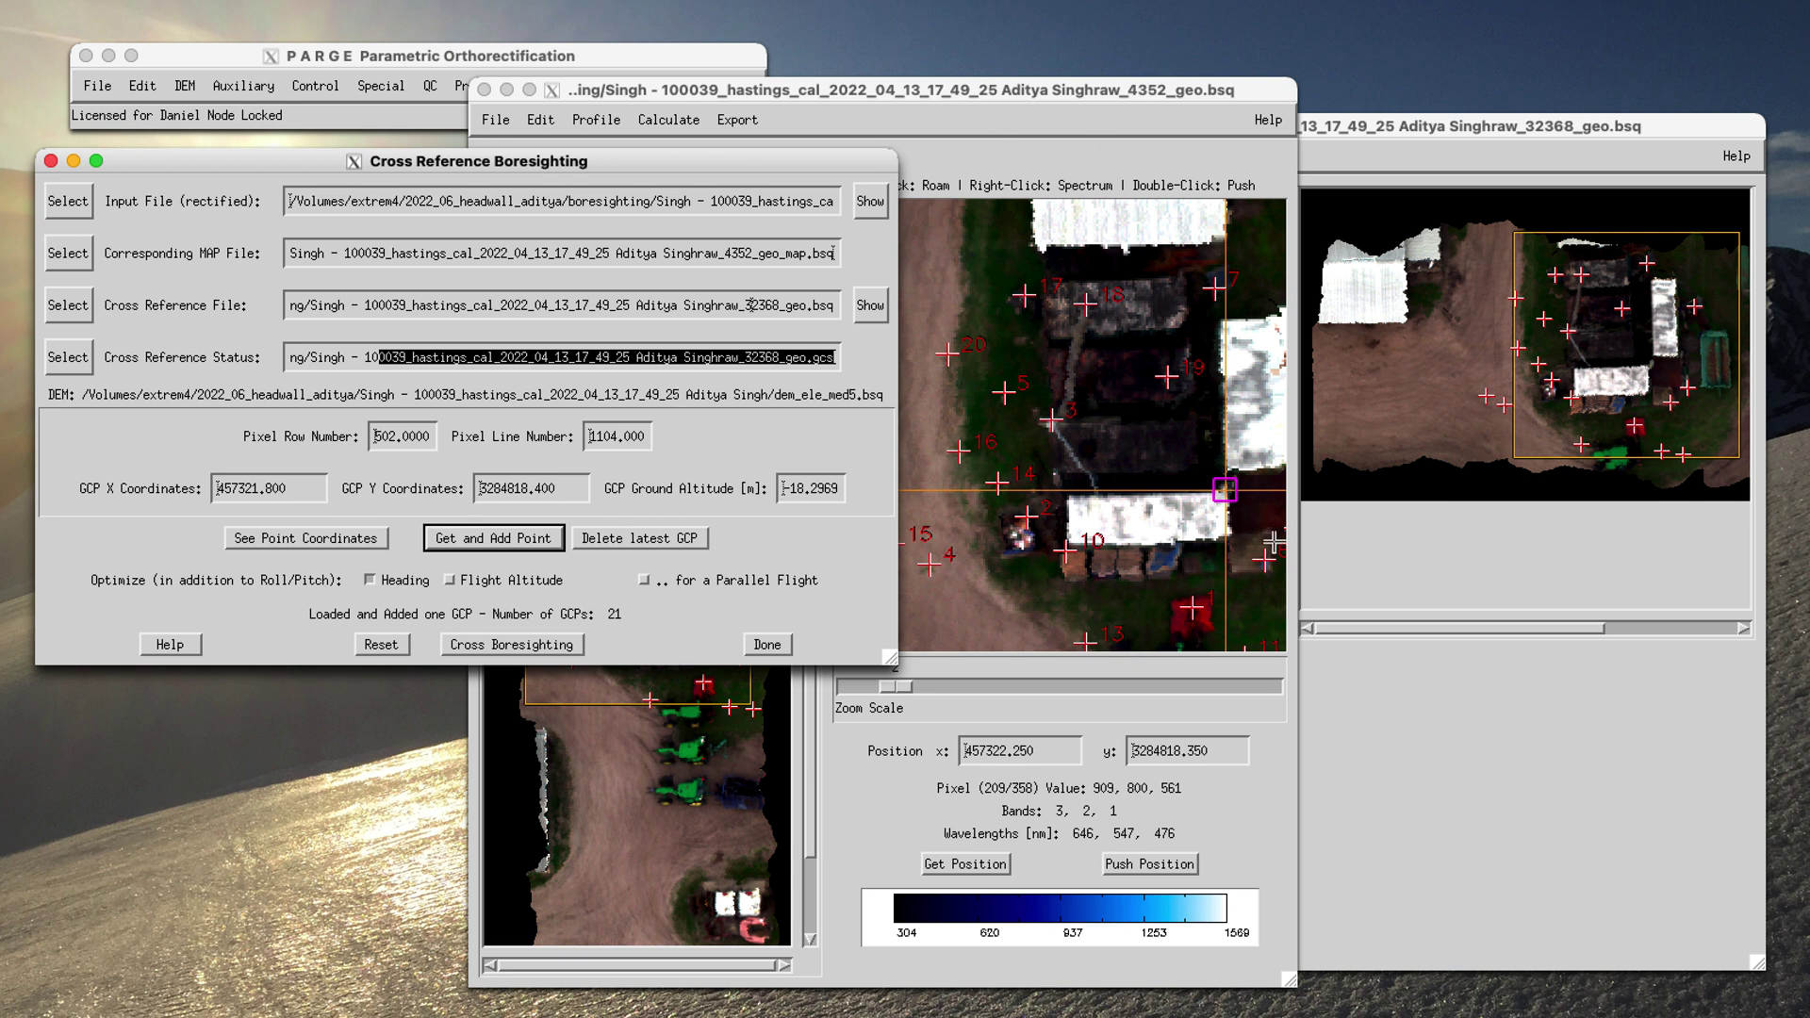
Step: Move the raw_4352 image display aside, run the cross boresighting calculation and accept overwriting the current GCP coordinates
left_click(1094, 594)
left_click(996, 605)
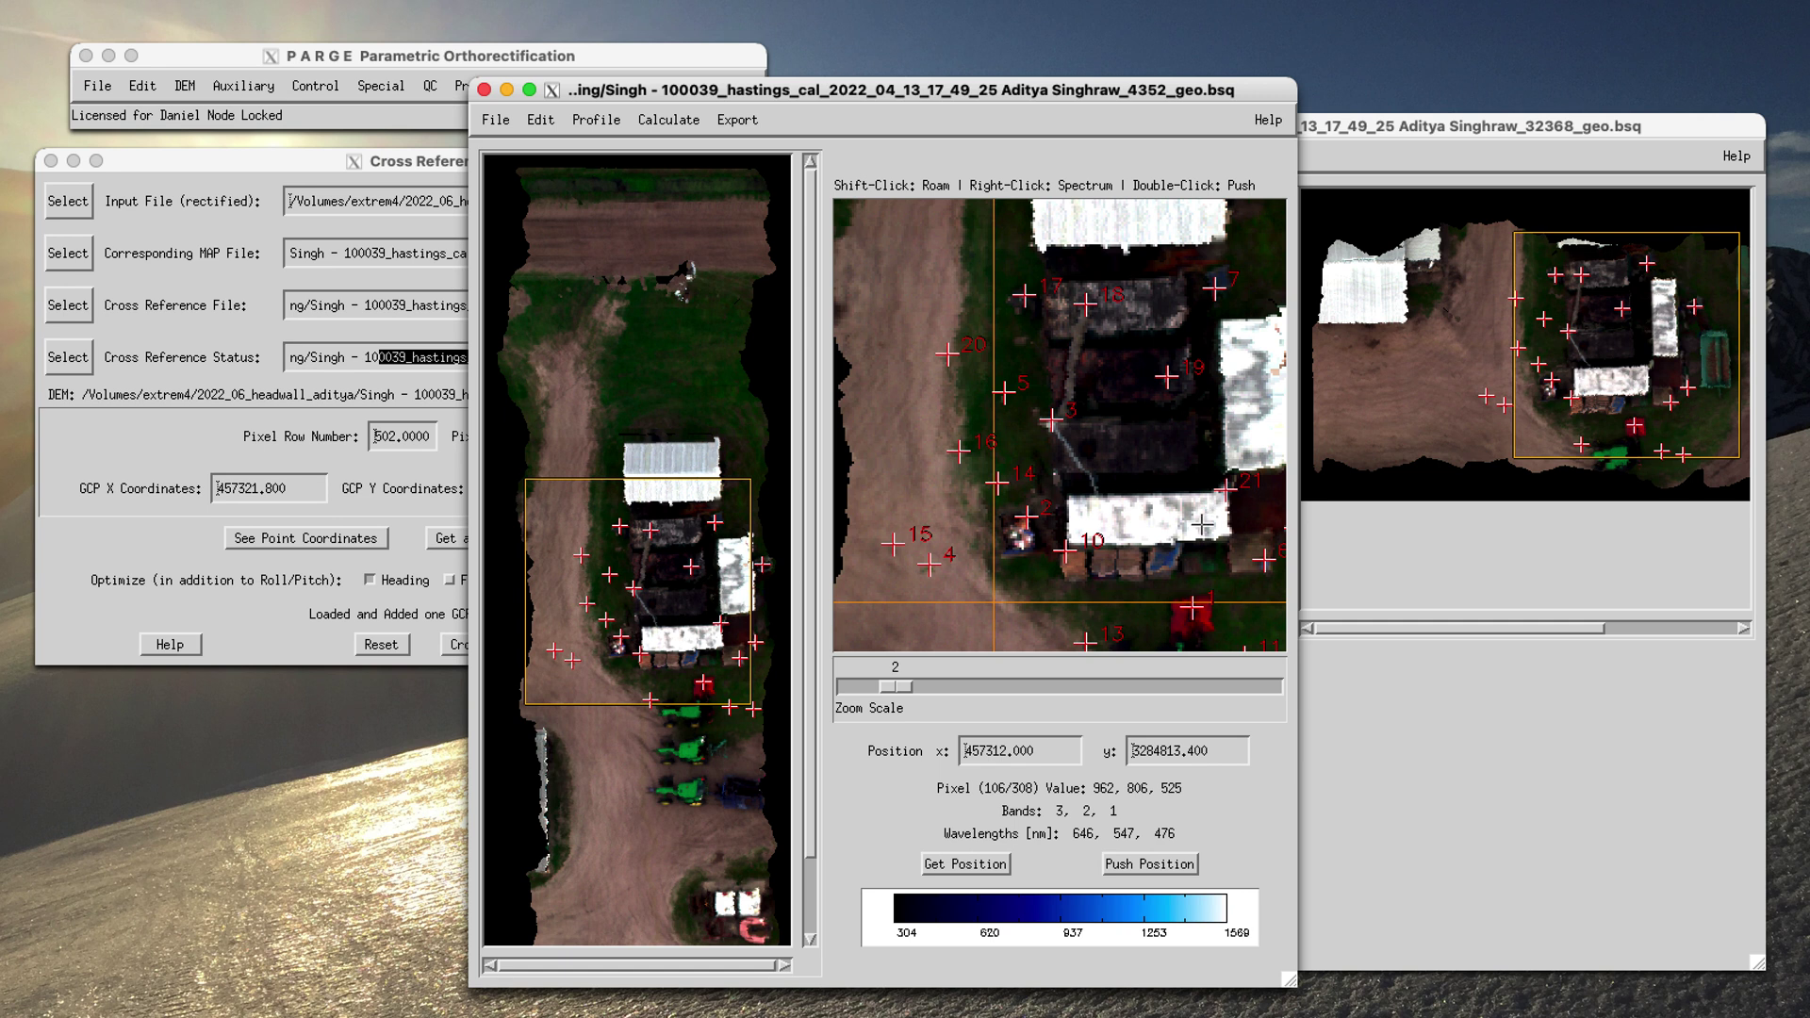
left_click_drag(769, 100, 1122, 71)
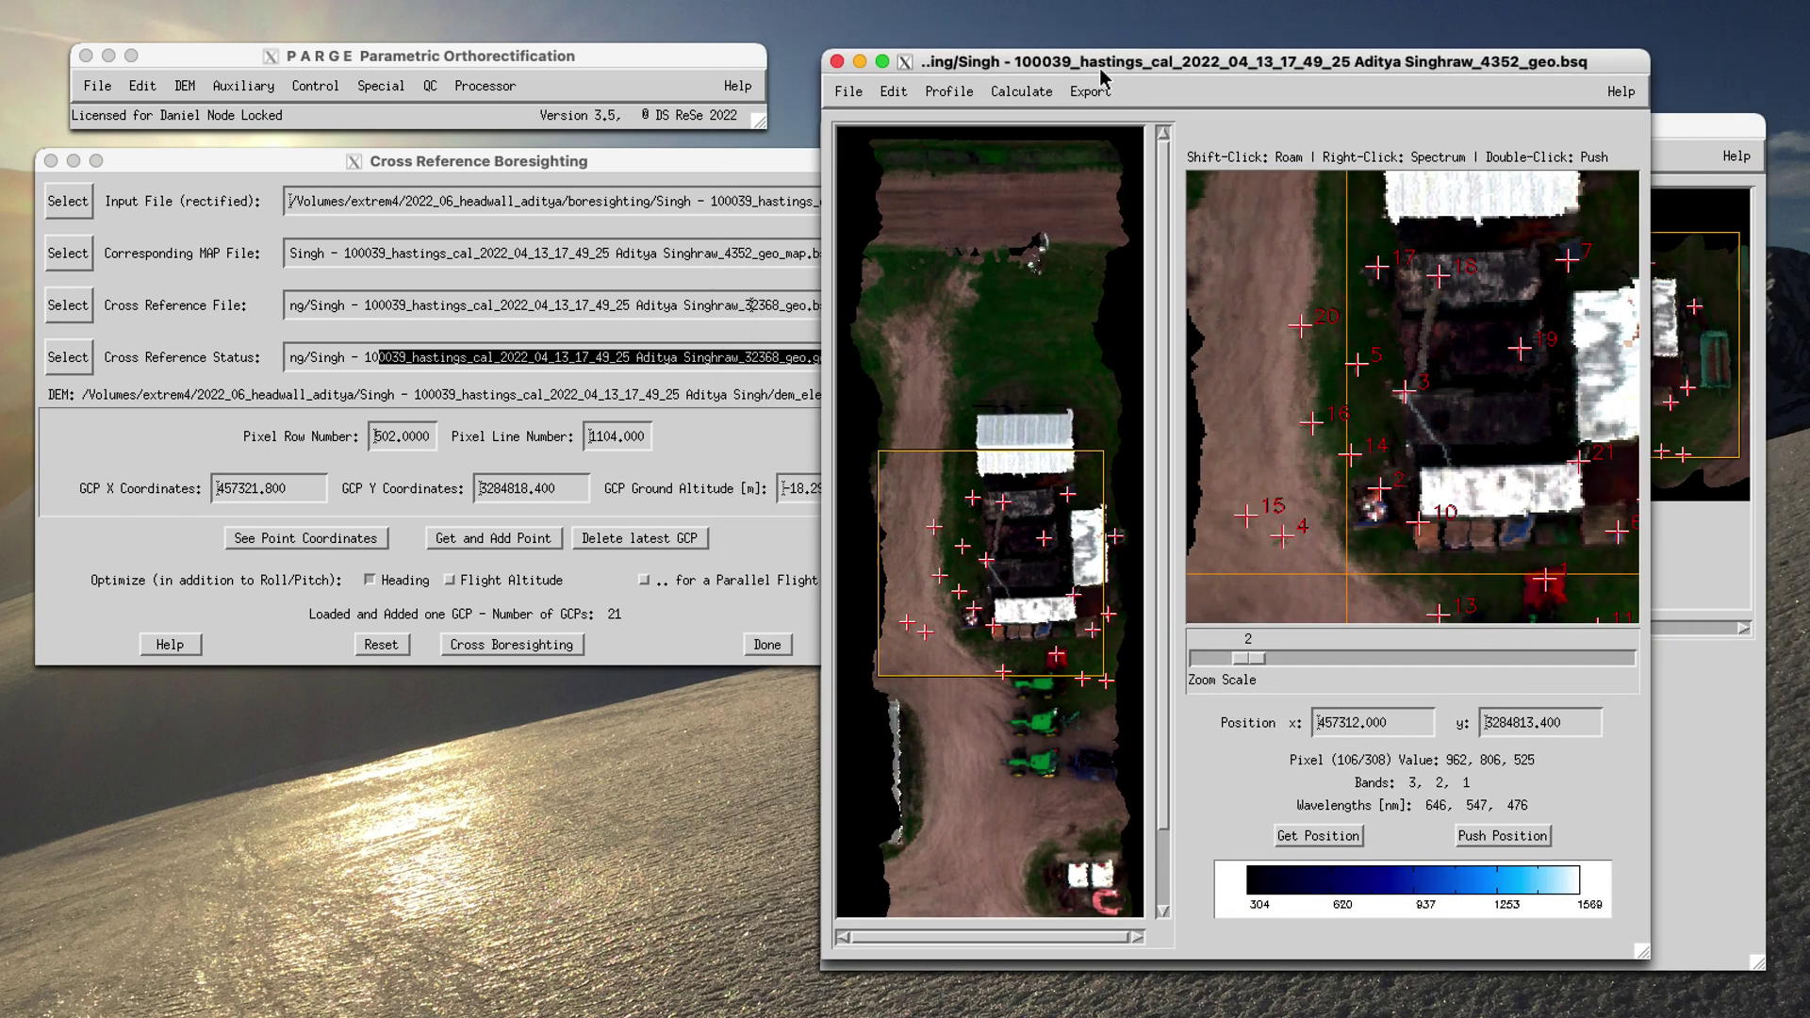
left_click(669, 611)
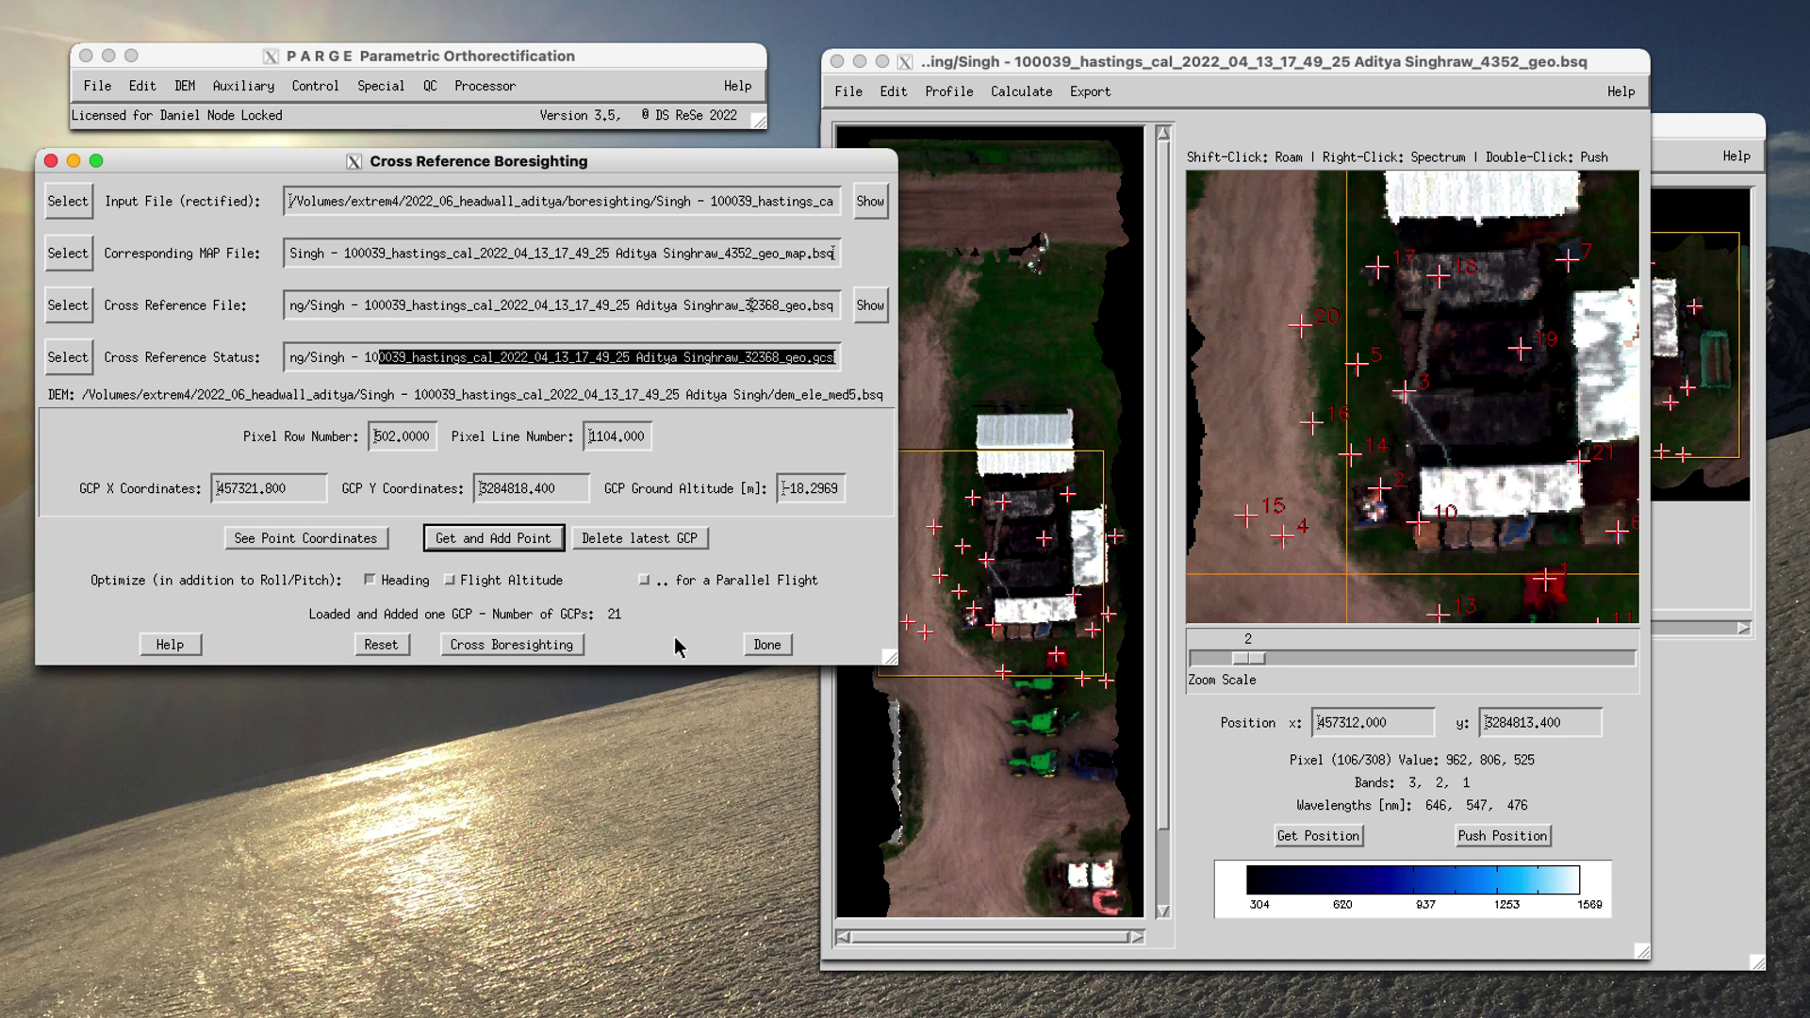
left_click(523, 651)
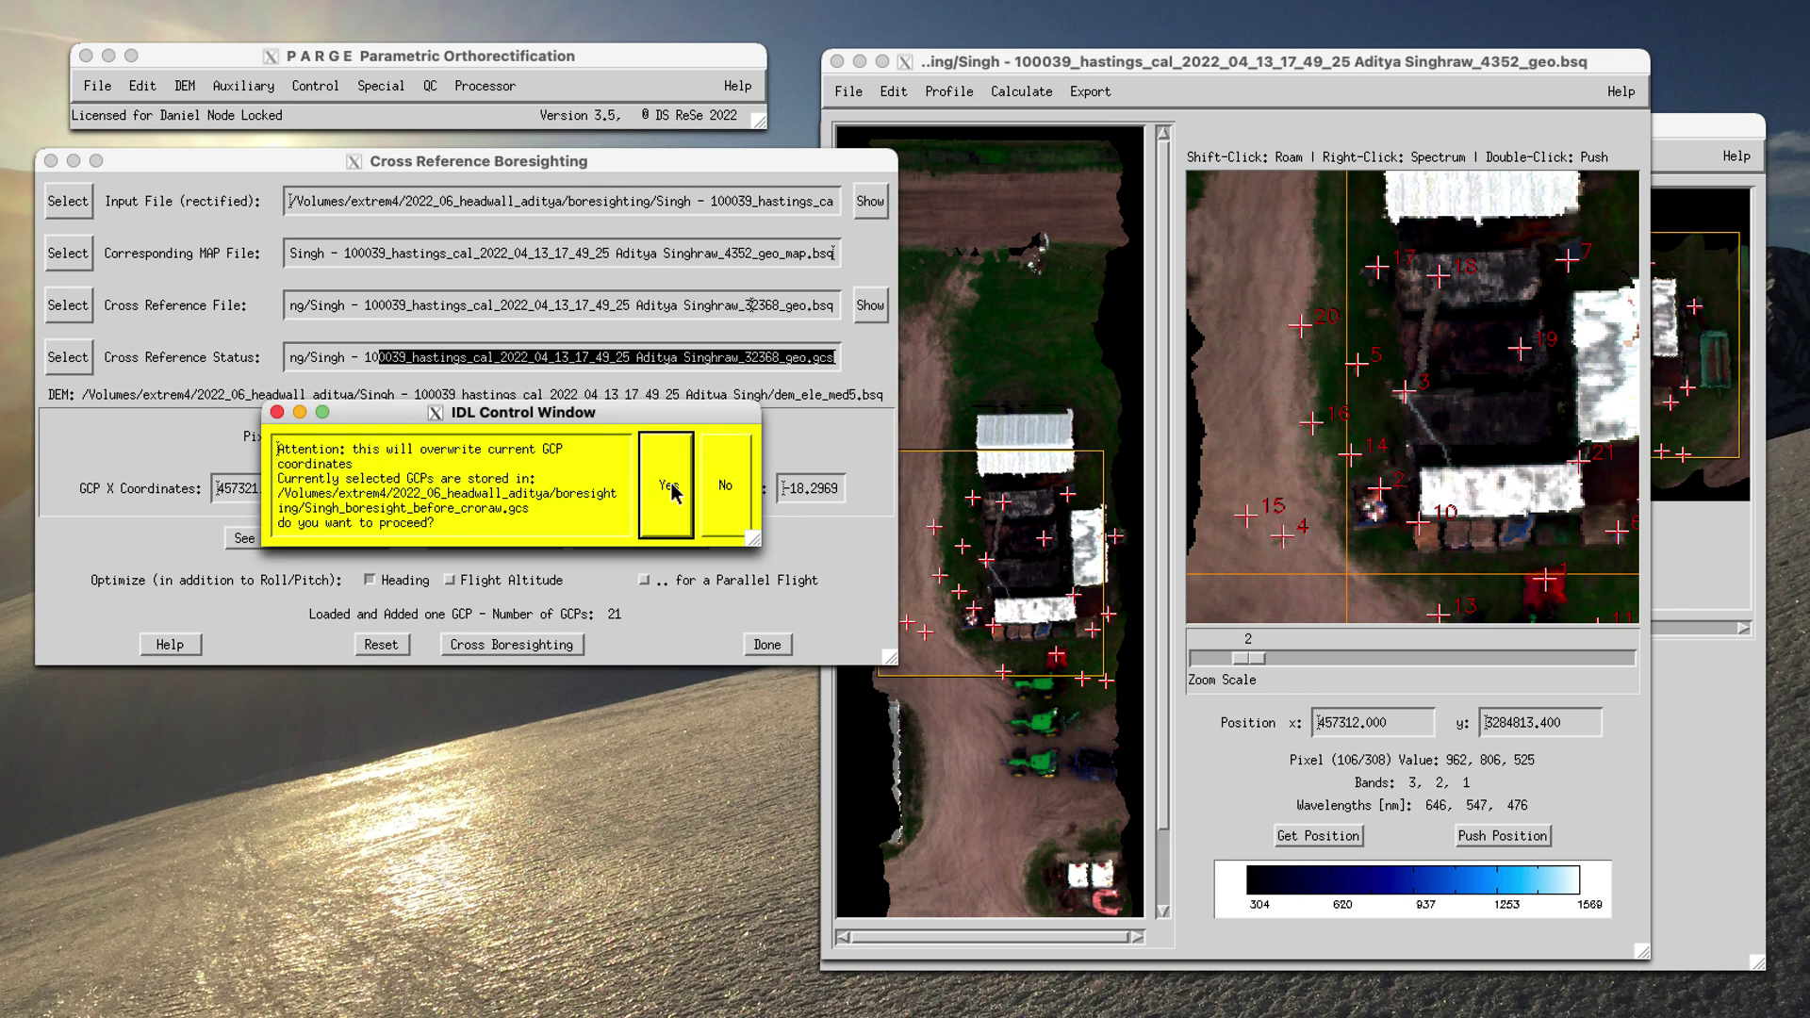
left_click(669, 488)
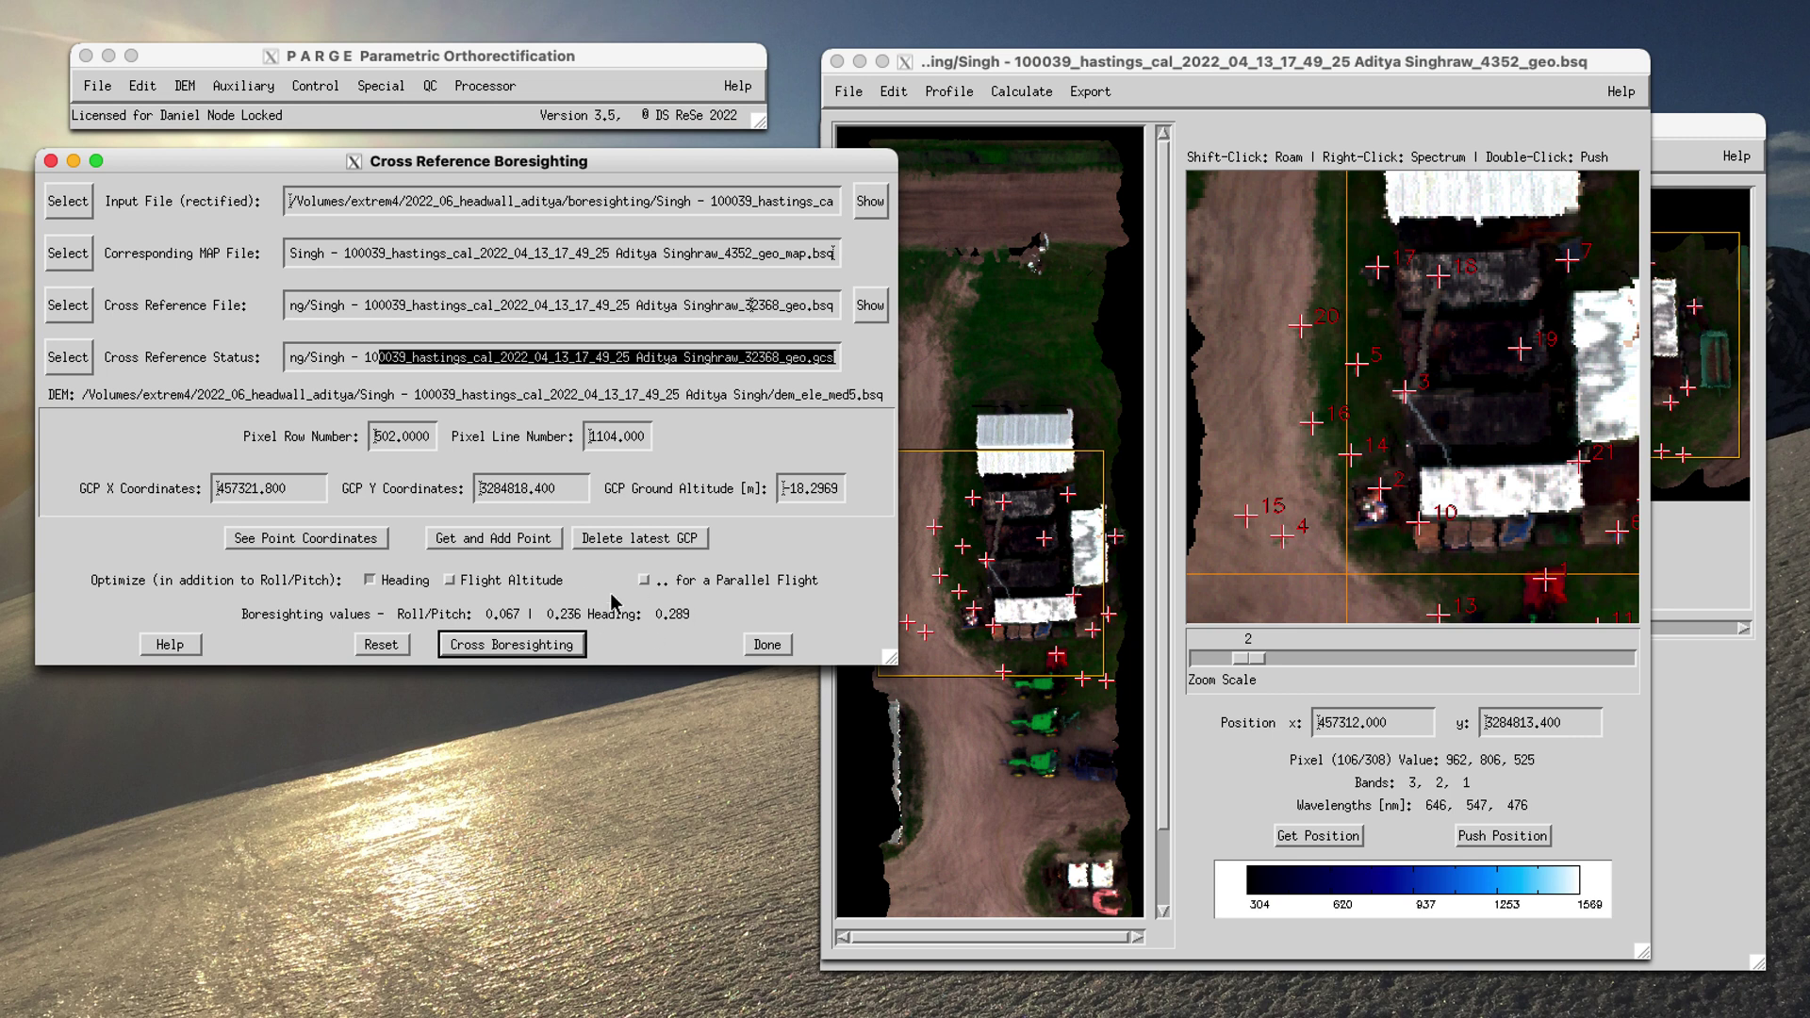
Step: Save the processing status in the boresighting directory as a new .gcs file, appending 2 to the existing boresight.gcs name
left_click(502, 61)
left_click_drag(502, 59, 493, 49)
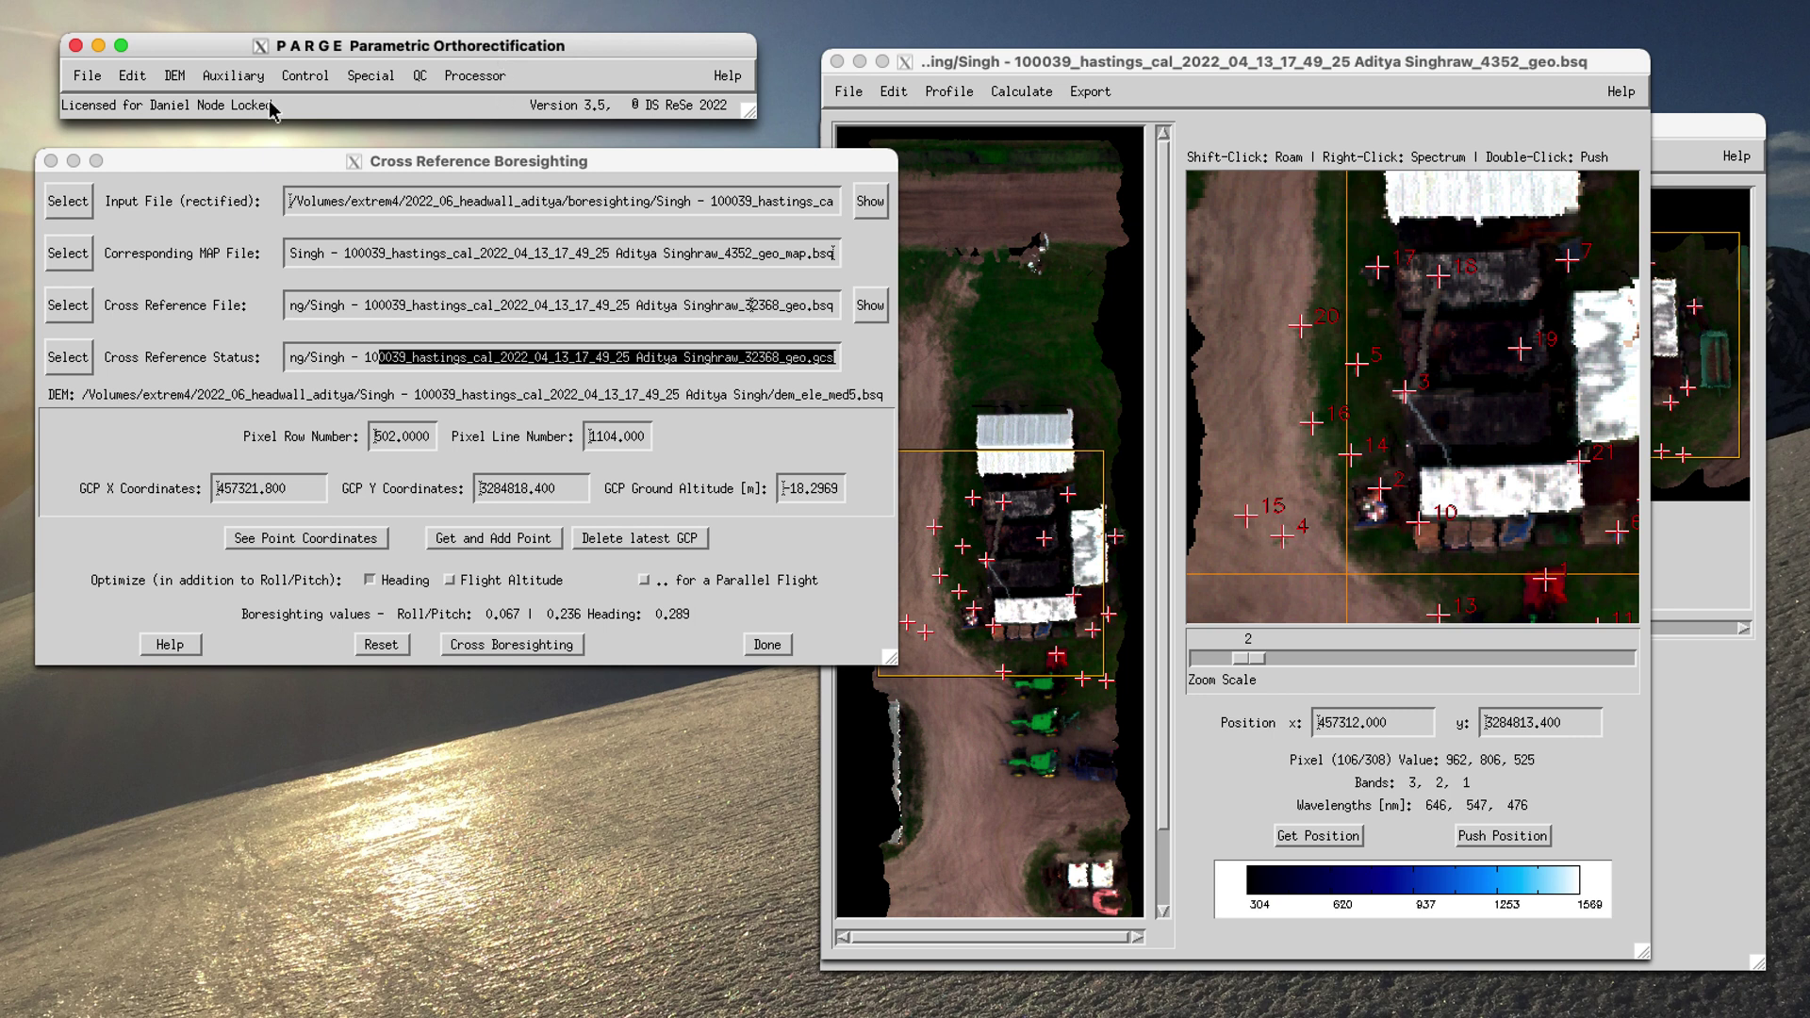
left_click(87, 76)
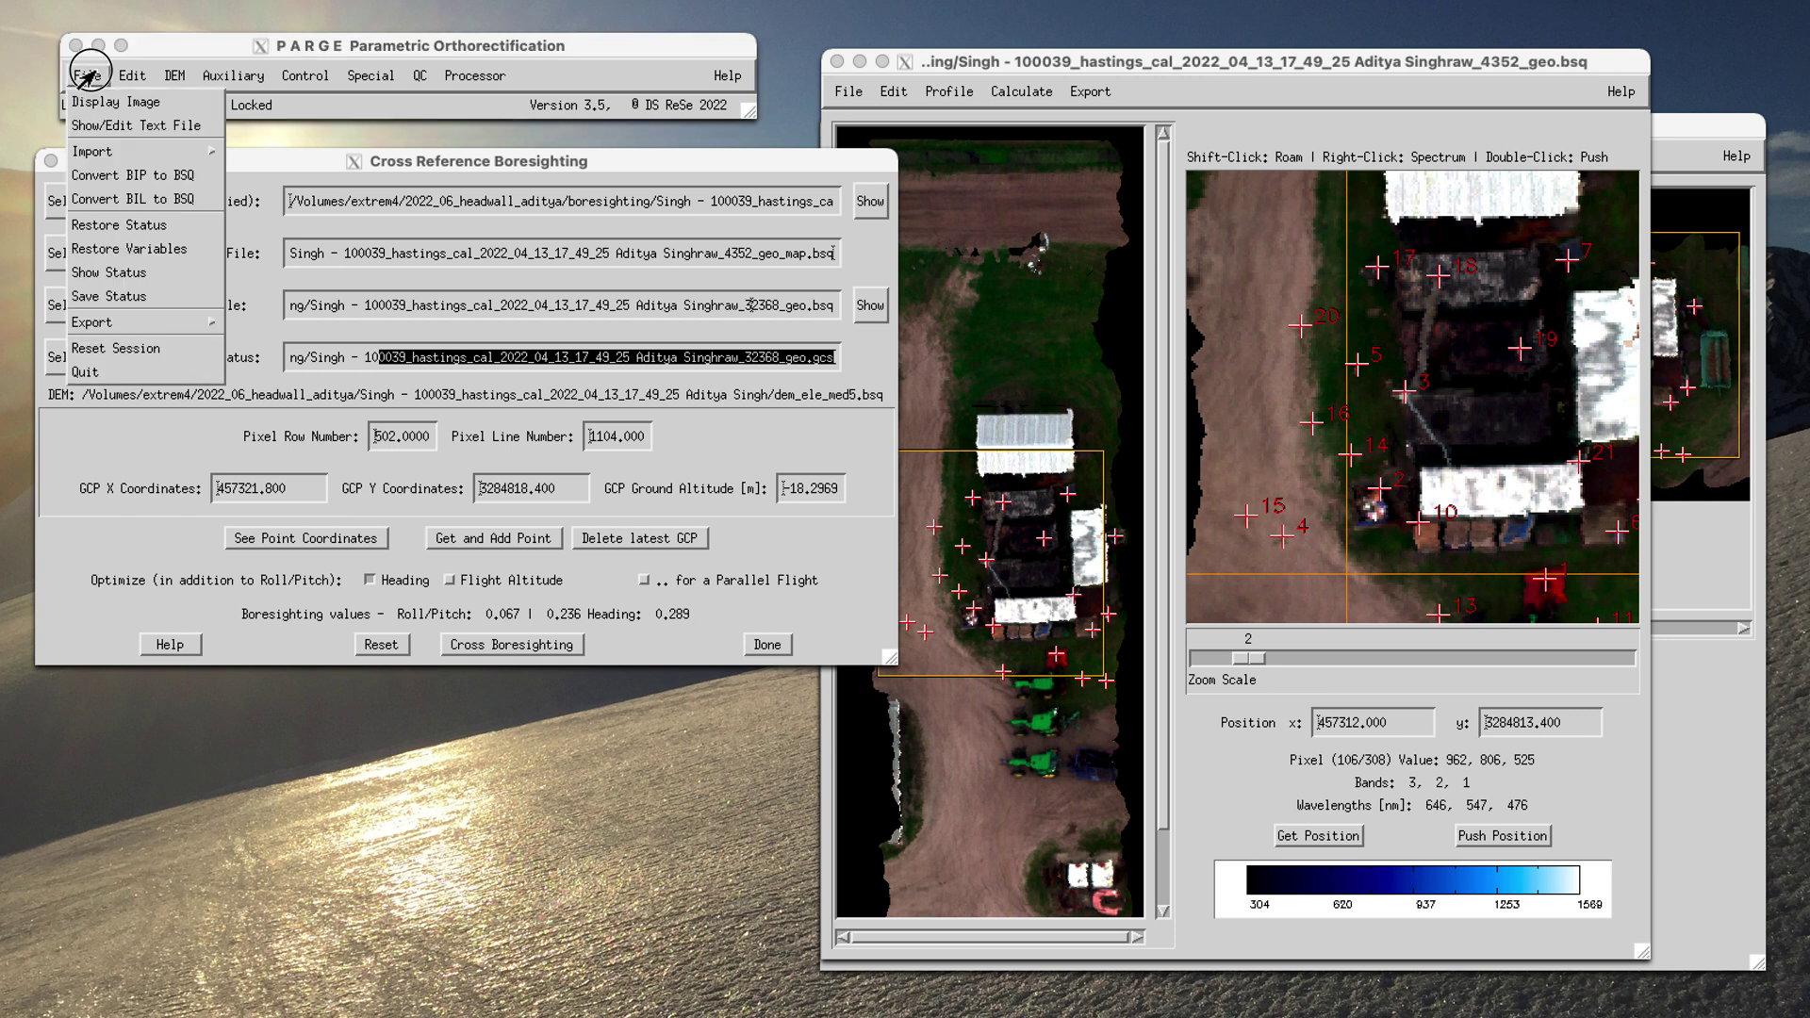
left_click(132, 297)
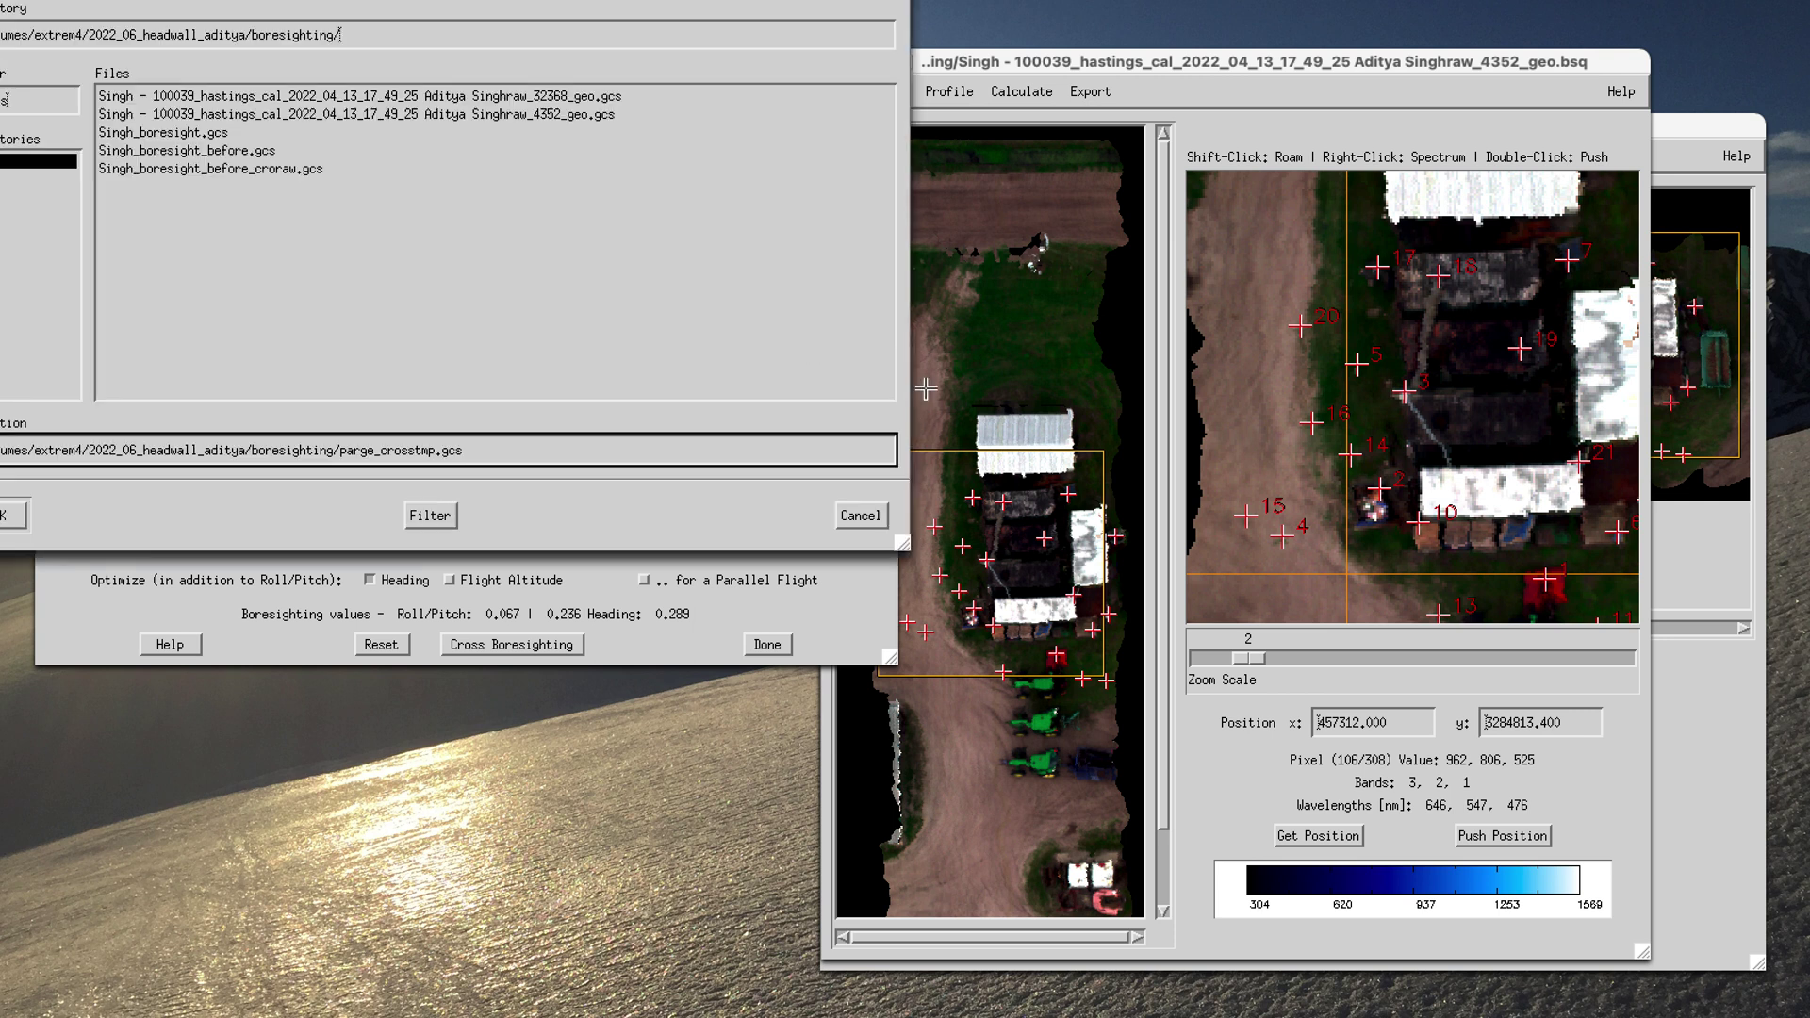
left_click_drag(575, 8, 838, 150)
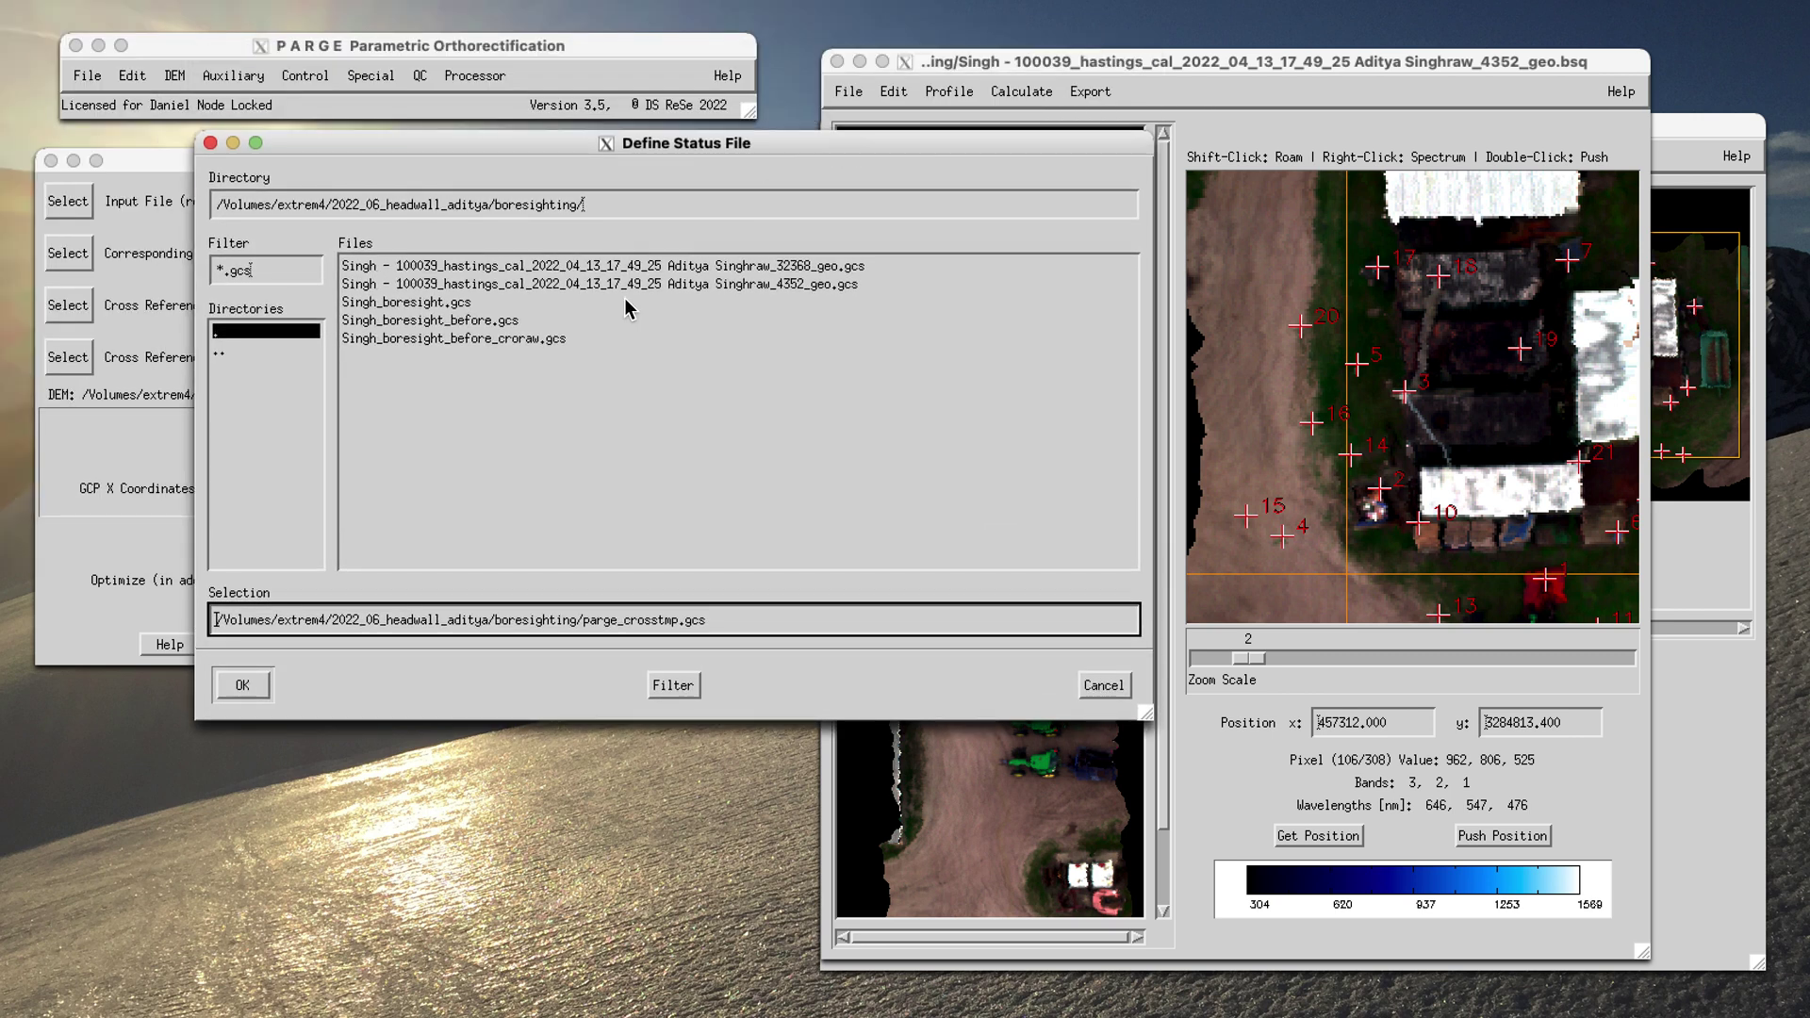
left_click(474, 321)
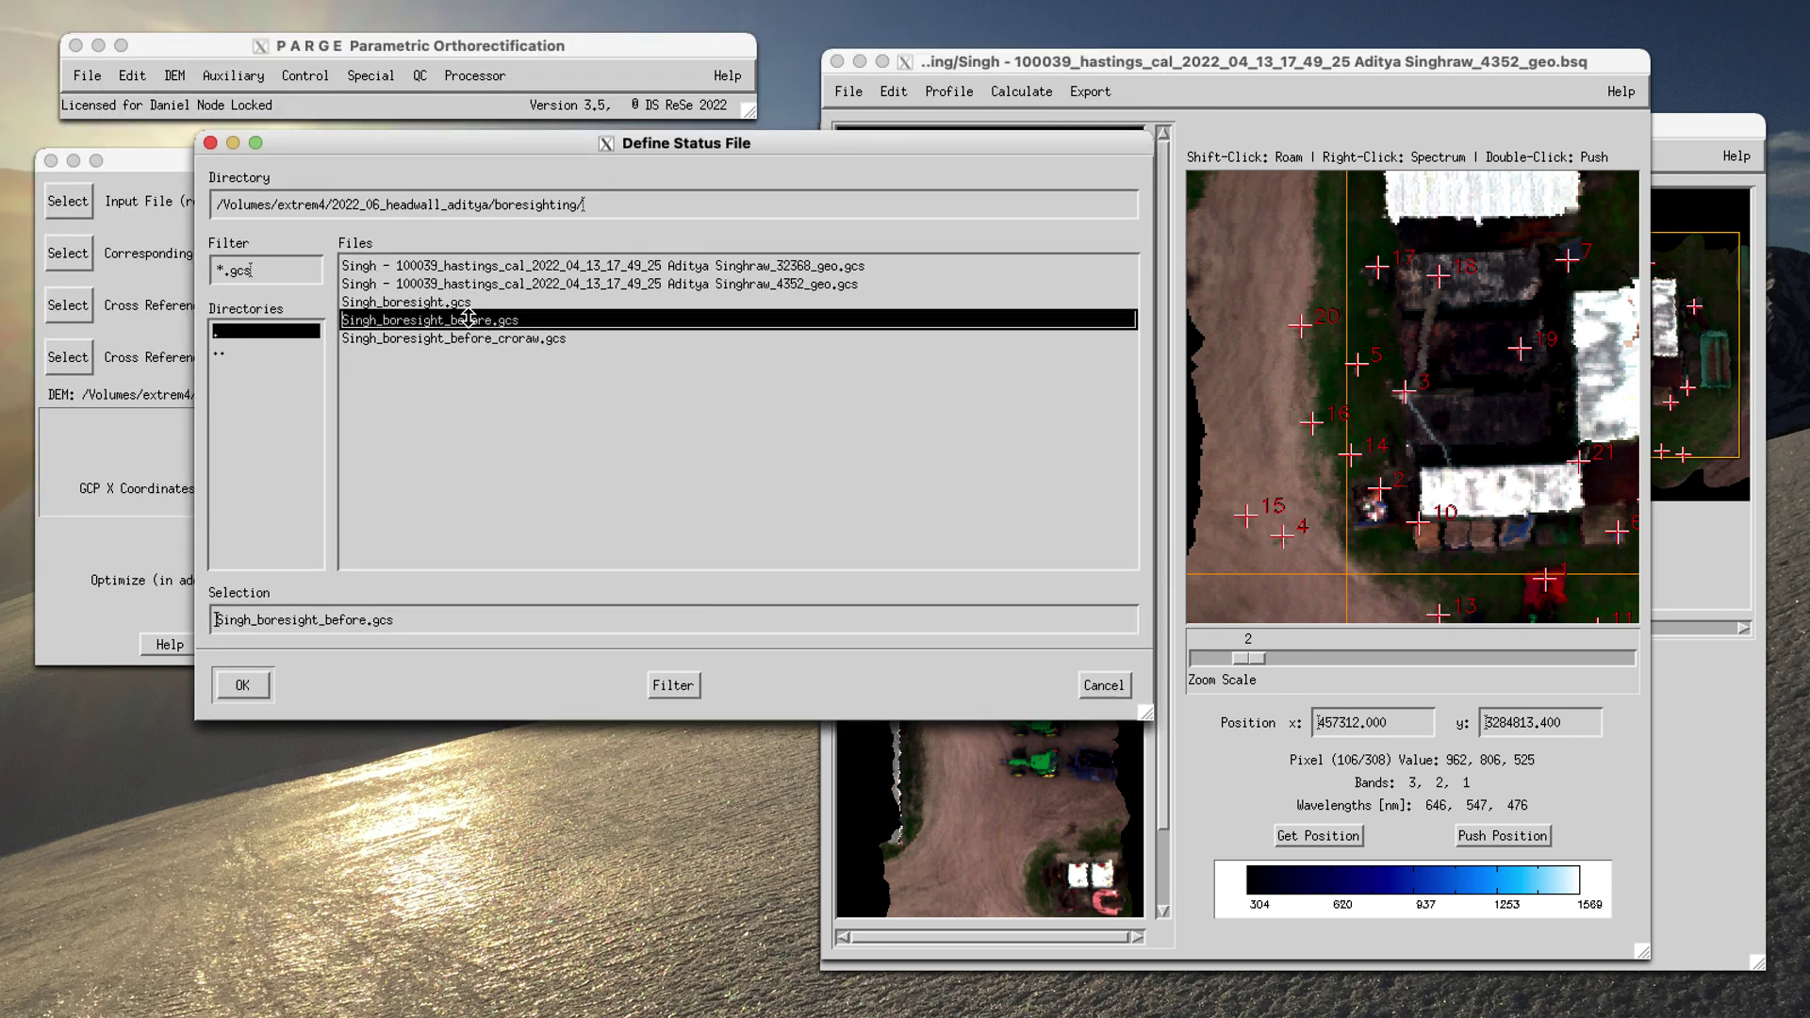
left_click(469, 302)
left_click(318, 619)
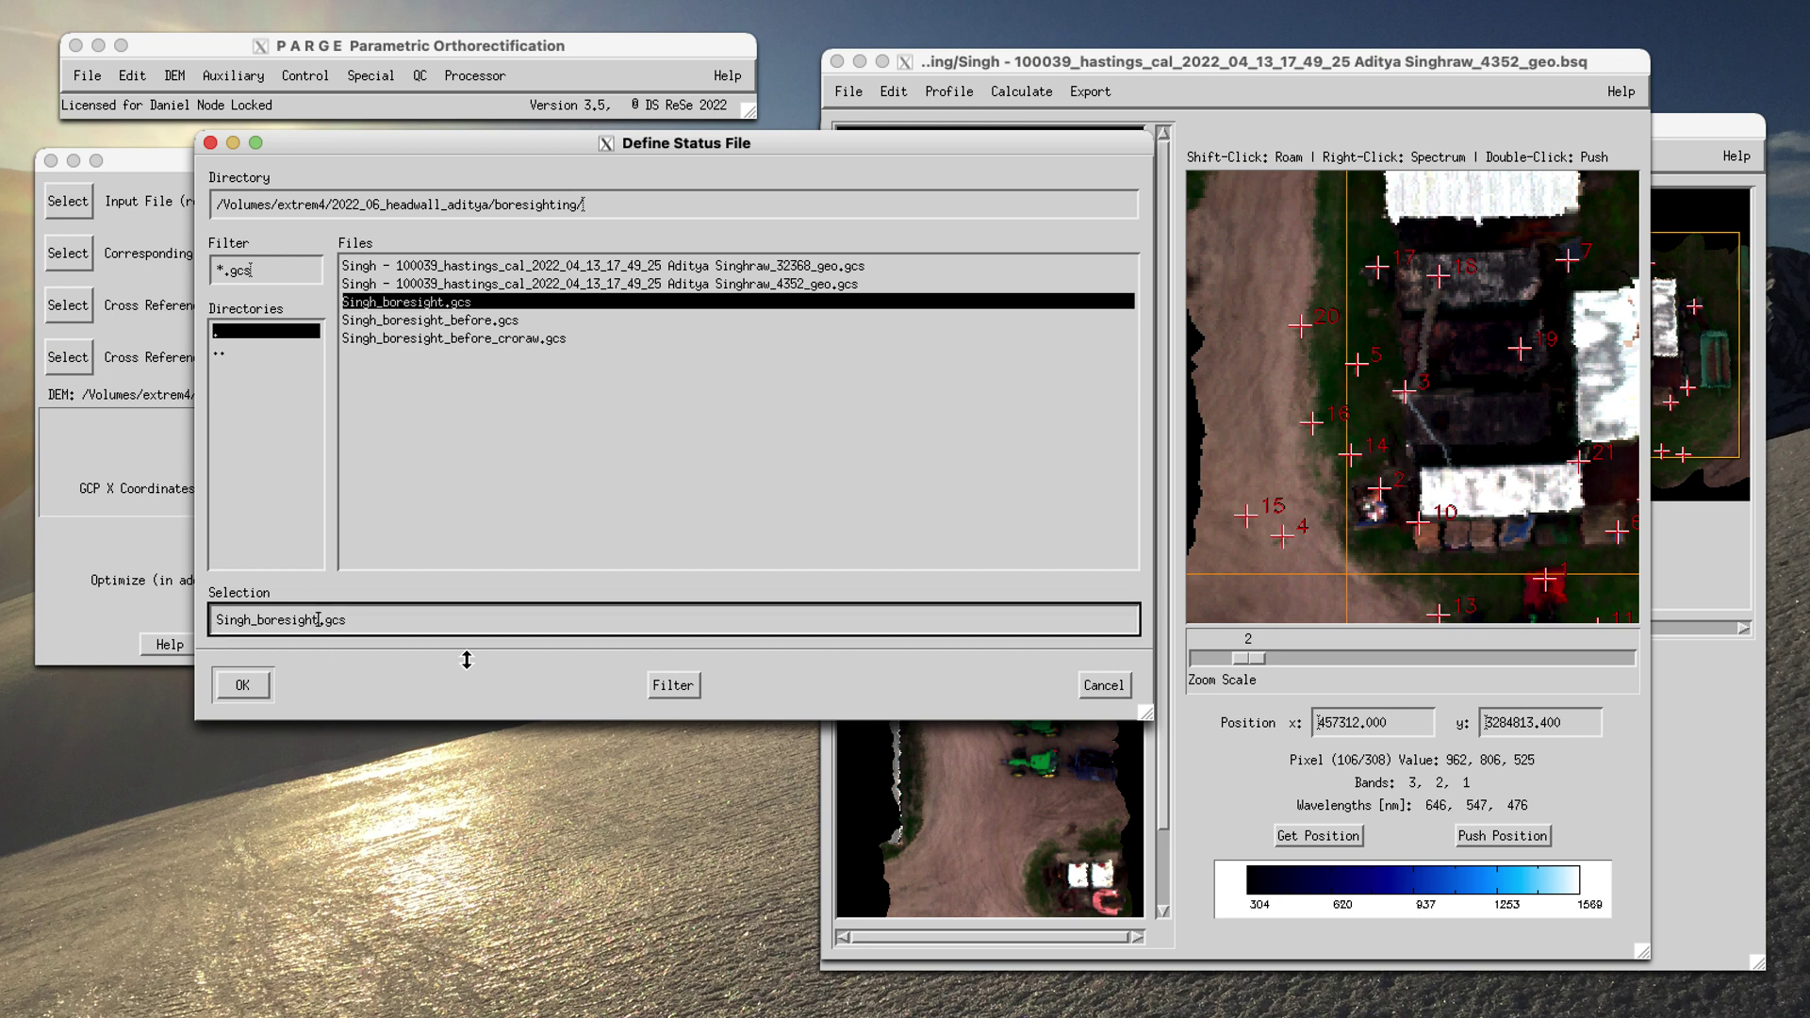
left_click(243, 686)
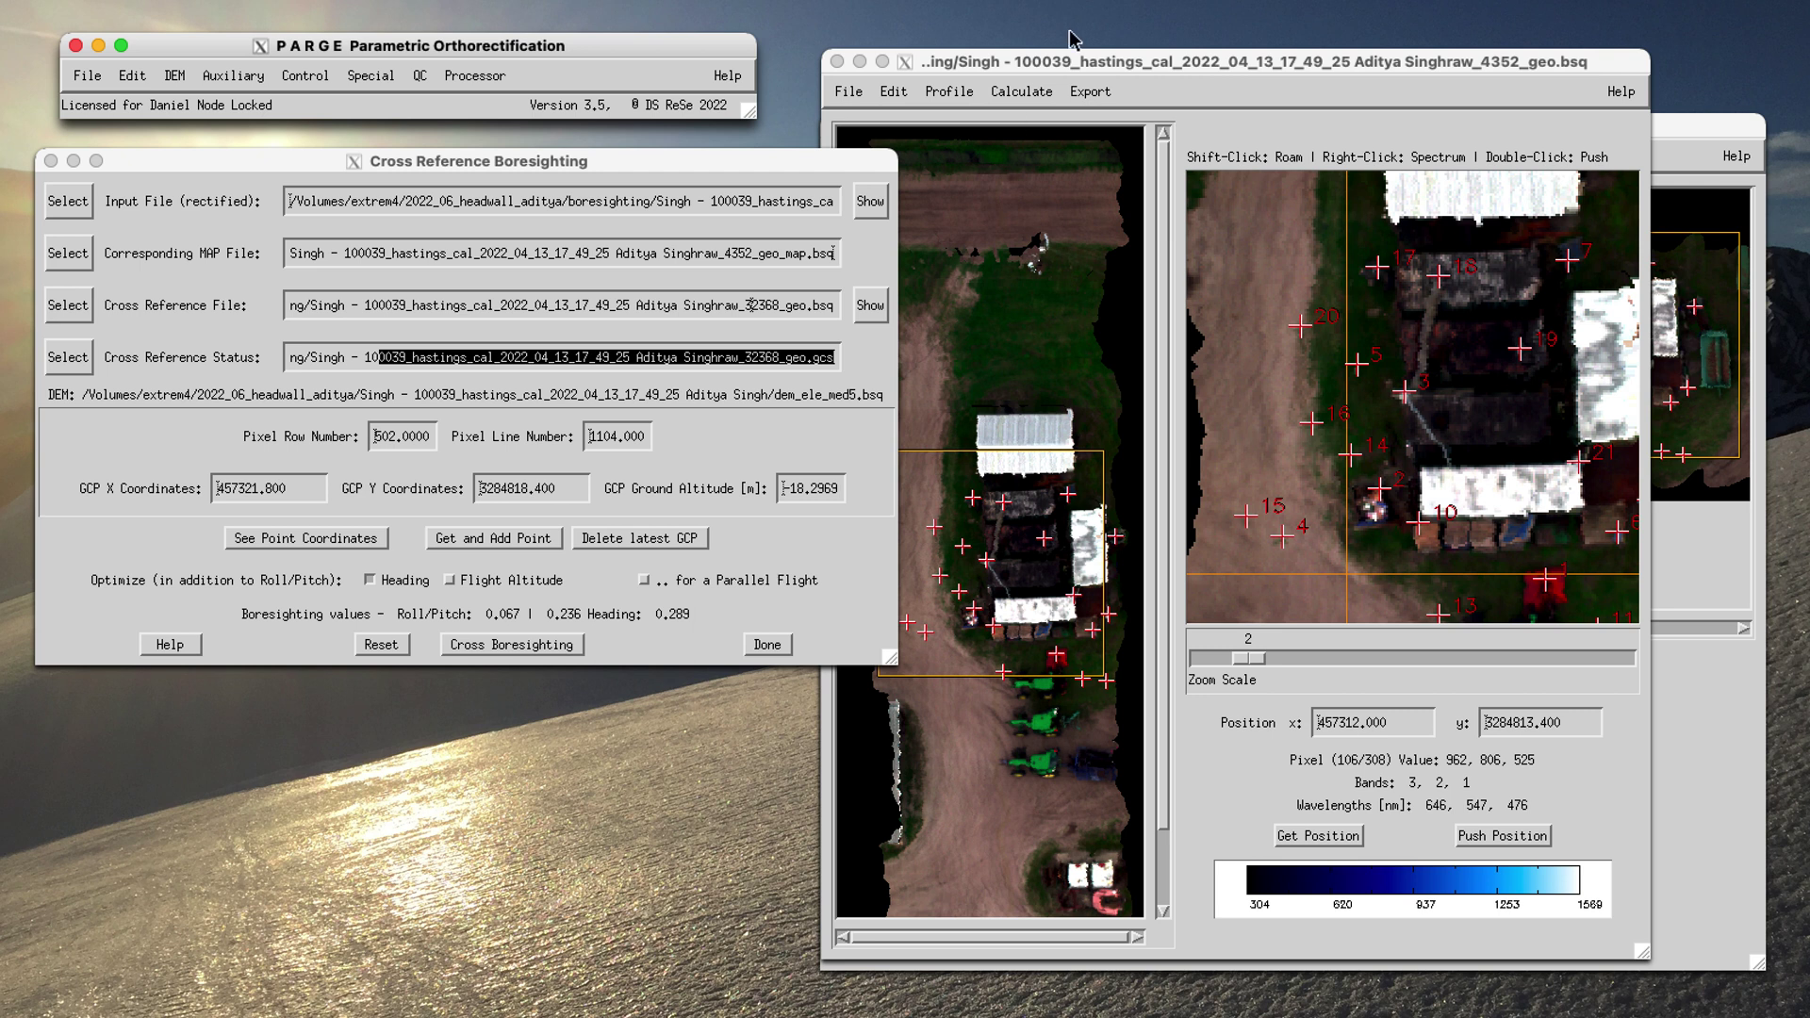
Step: Close both image displays and finish the Cross Reference Boresighting session
left_click_drag(1094, 66, 618, 102)
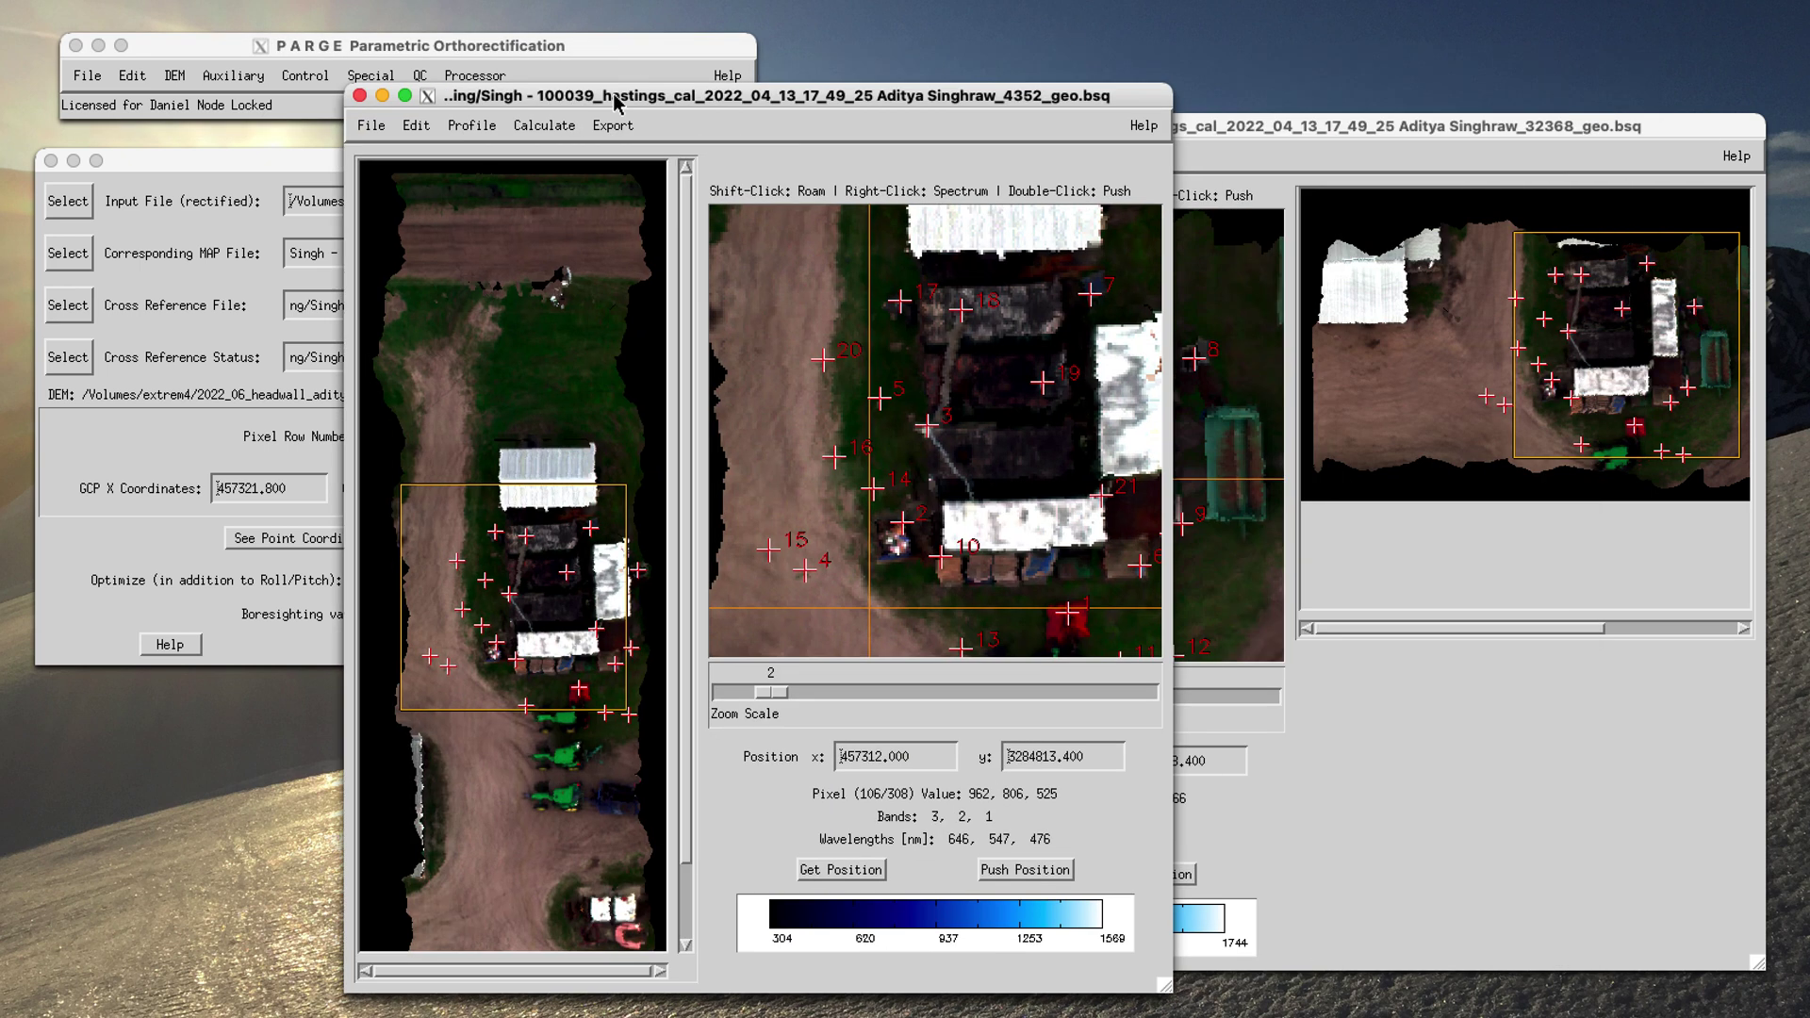
left_click(1358, 126)
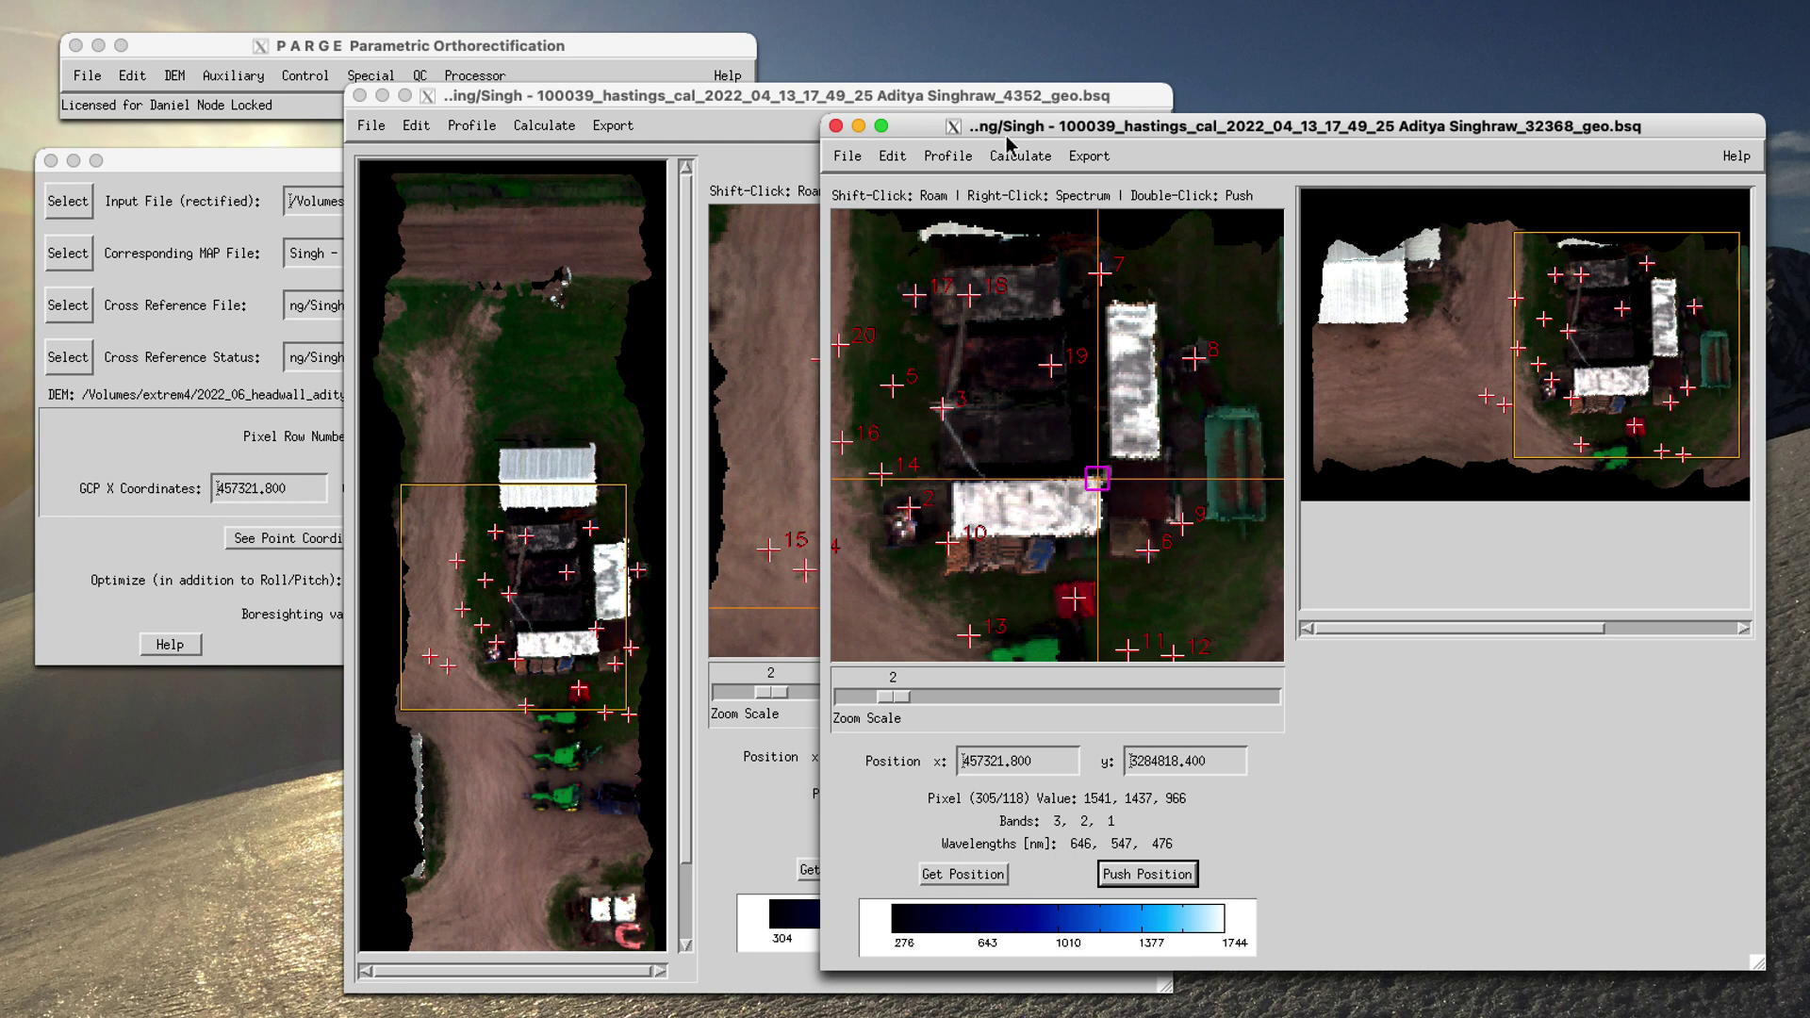
left_click(836, 125)
left_click(361, 95)
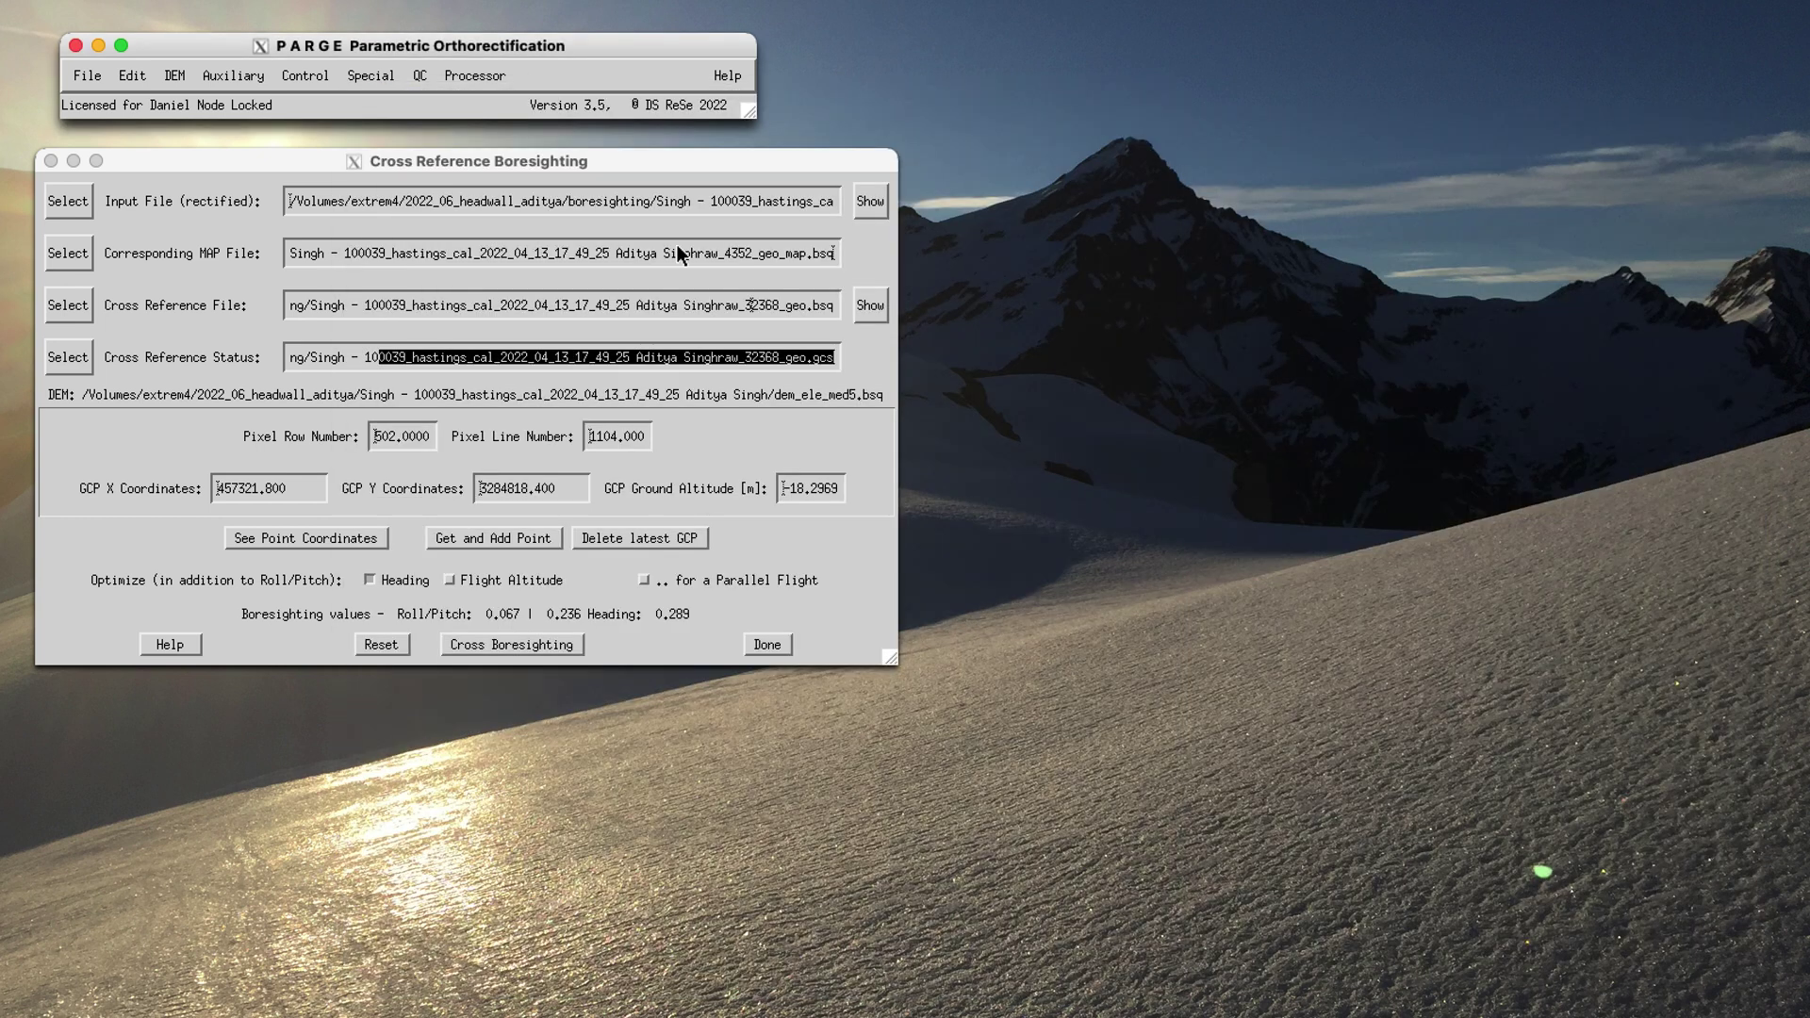
left_click(783, 658)
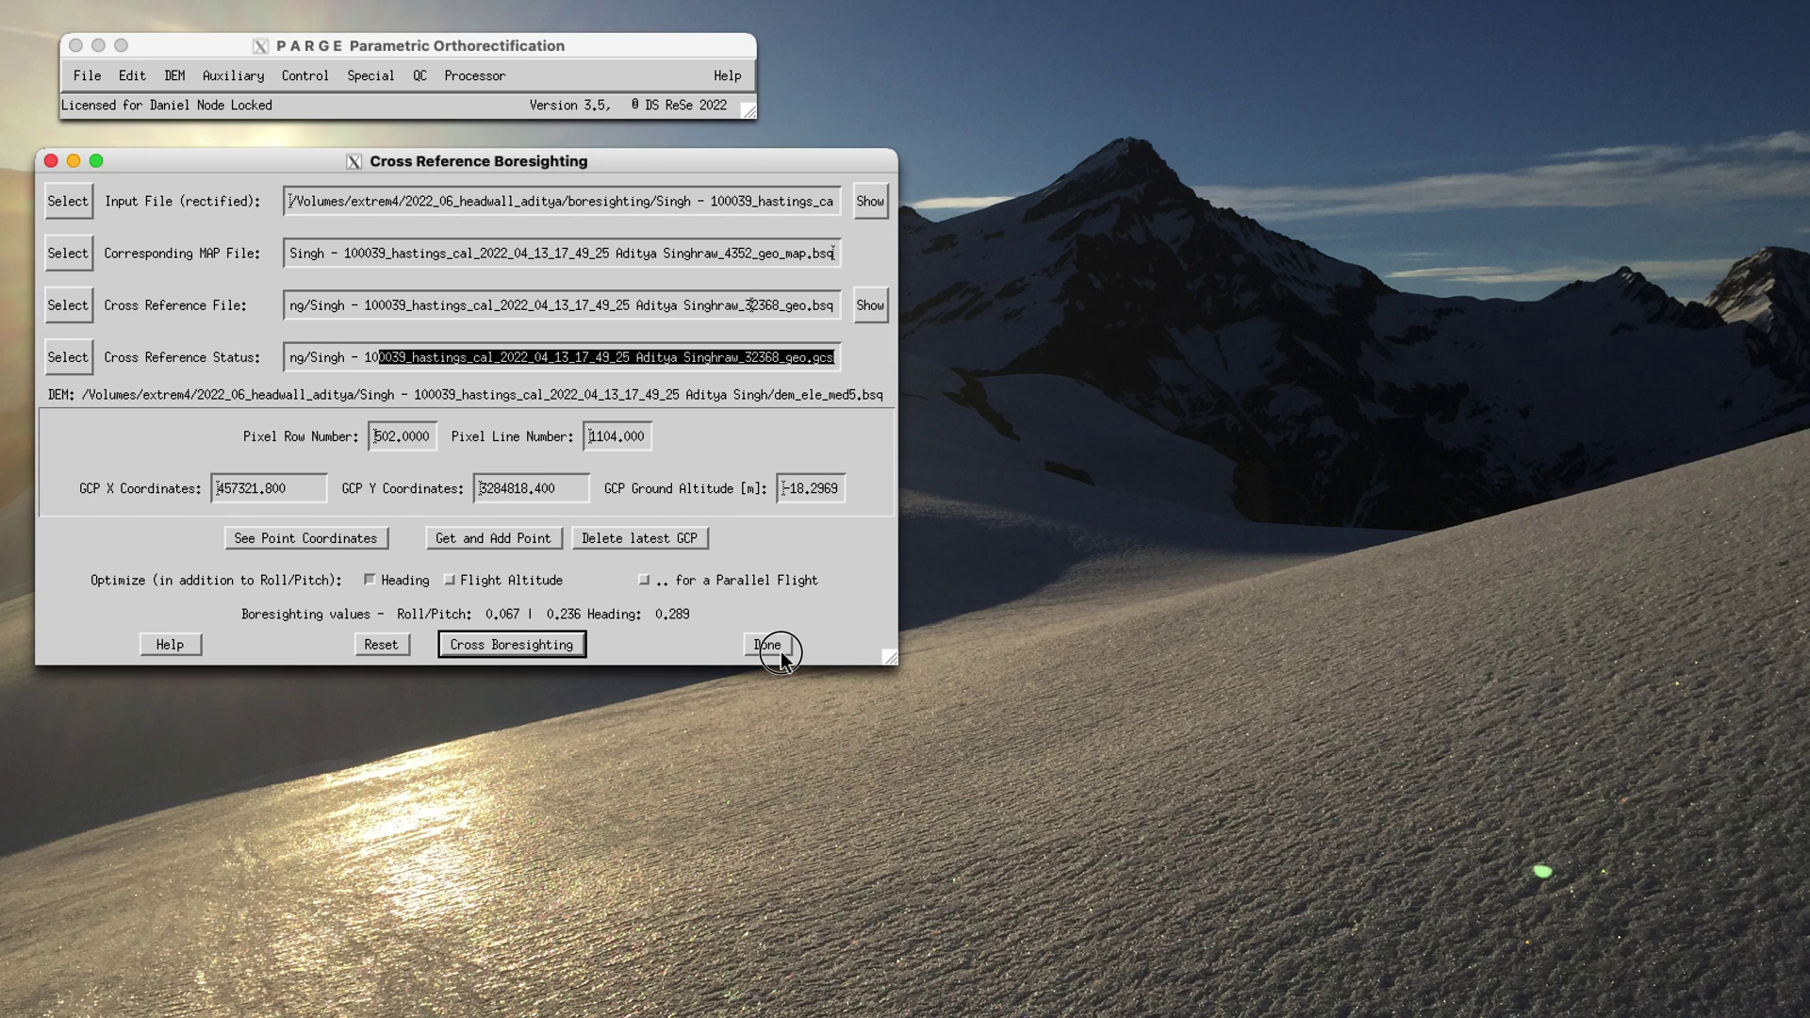
left_click(770, 646)
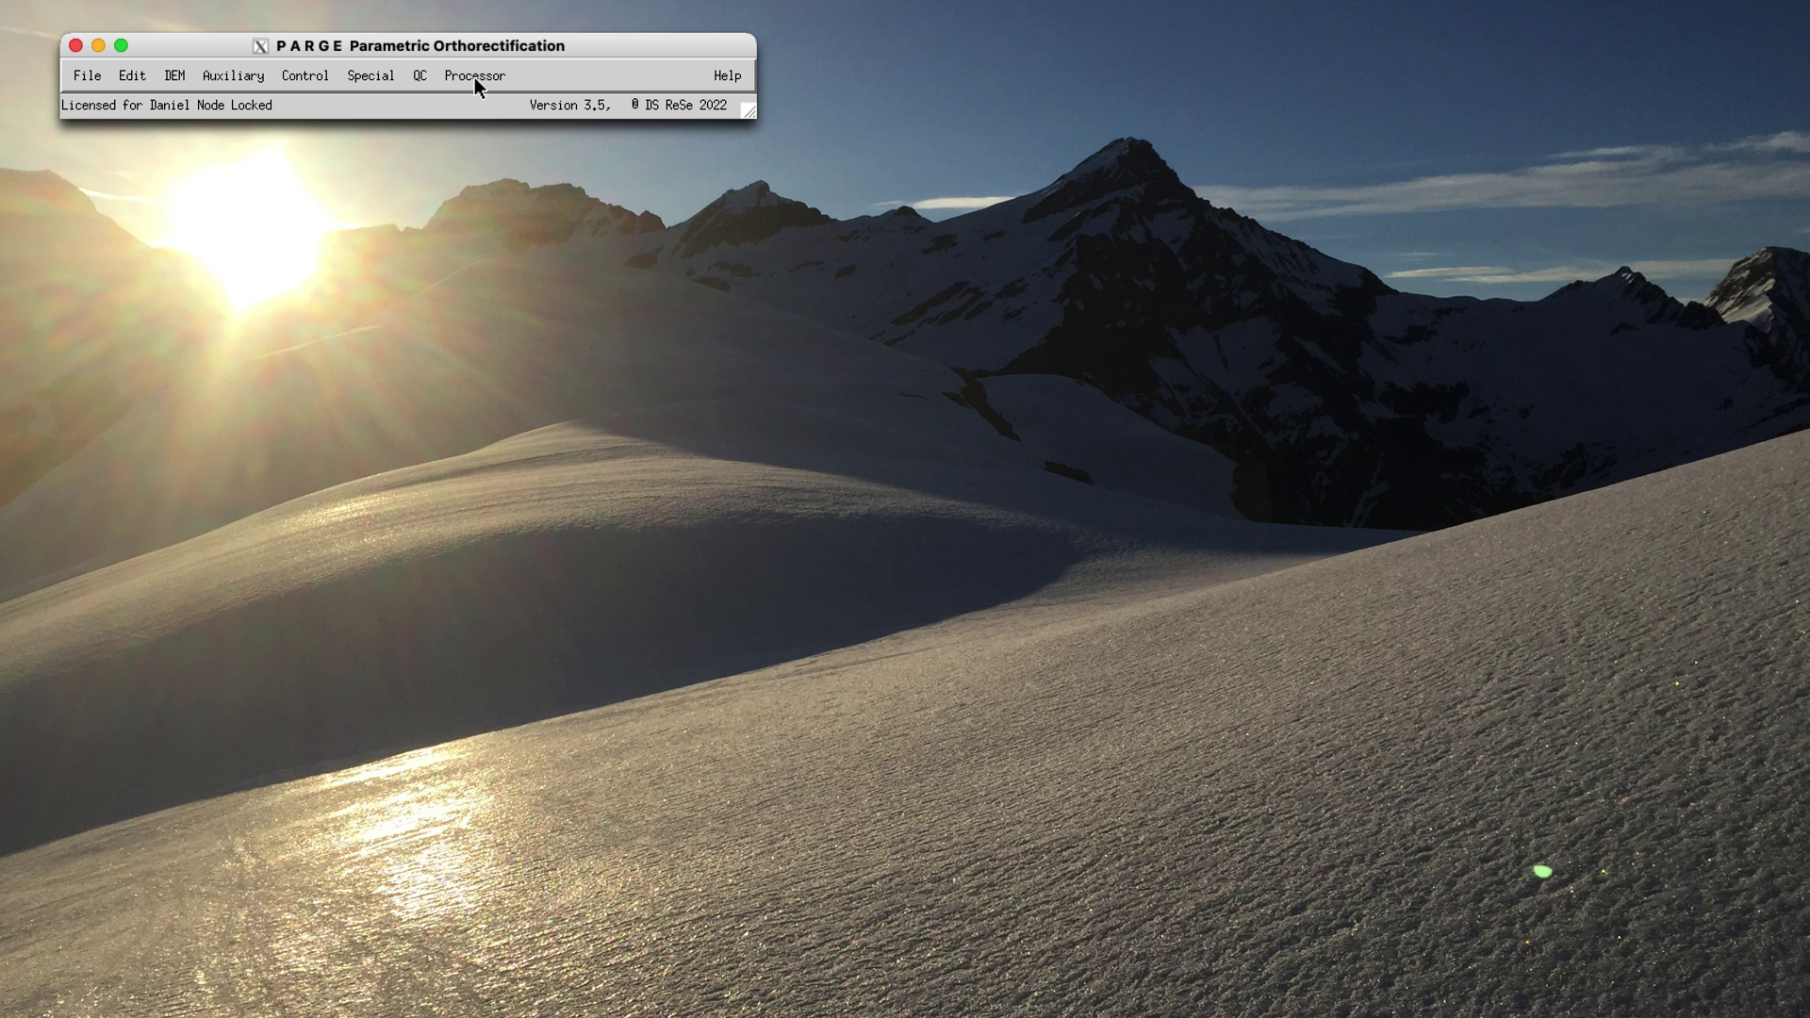
Step: Start the batch Nano Directory Processor and choose the 100039_hastings_cal_2022_04_13_17_49_25 folder as the input directory
left_click(473, 77)
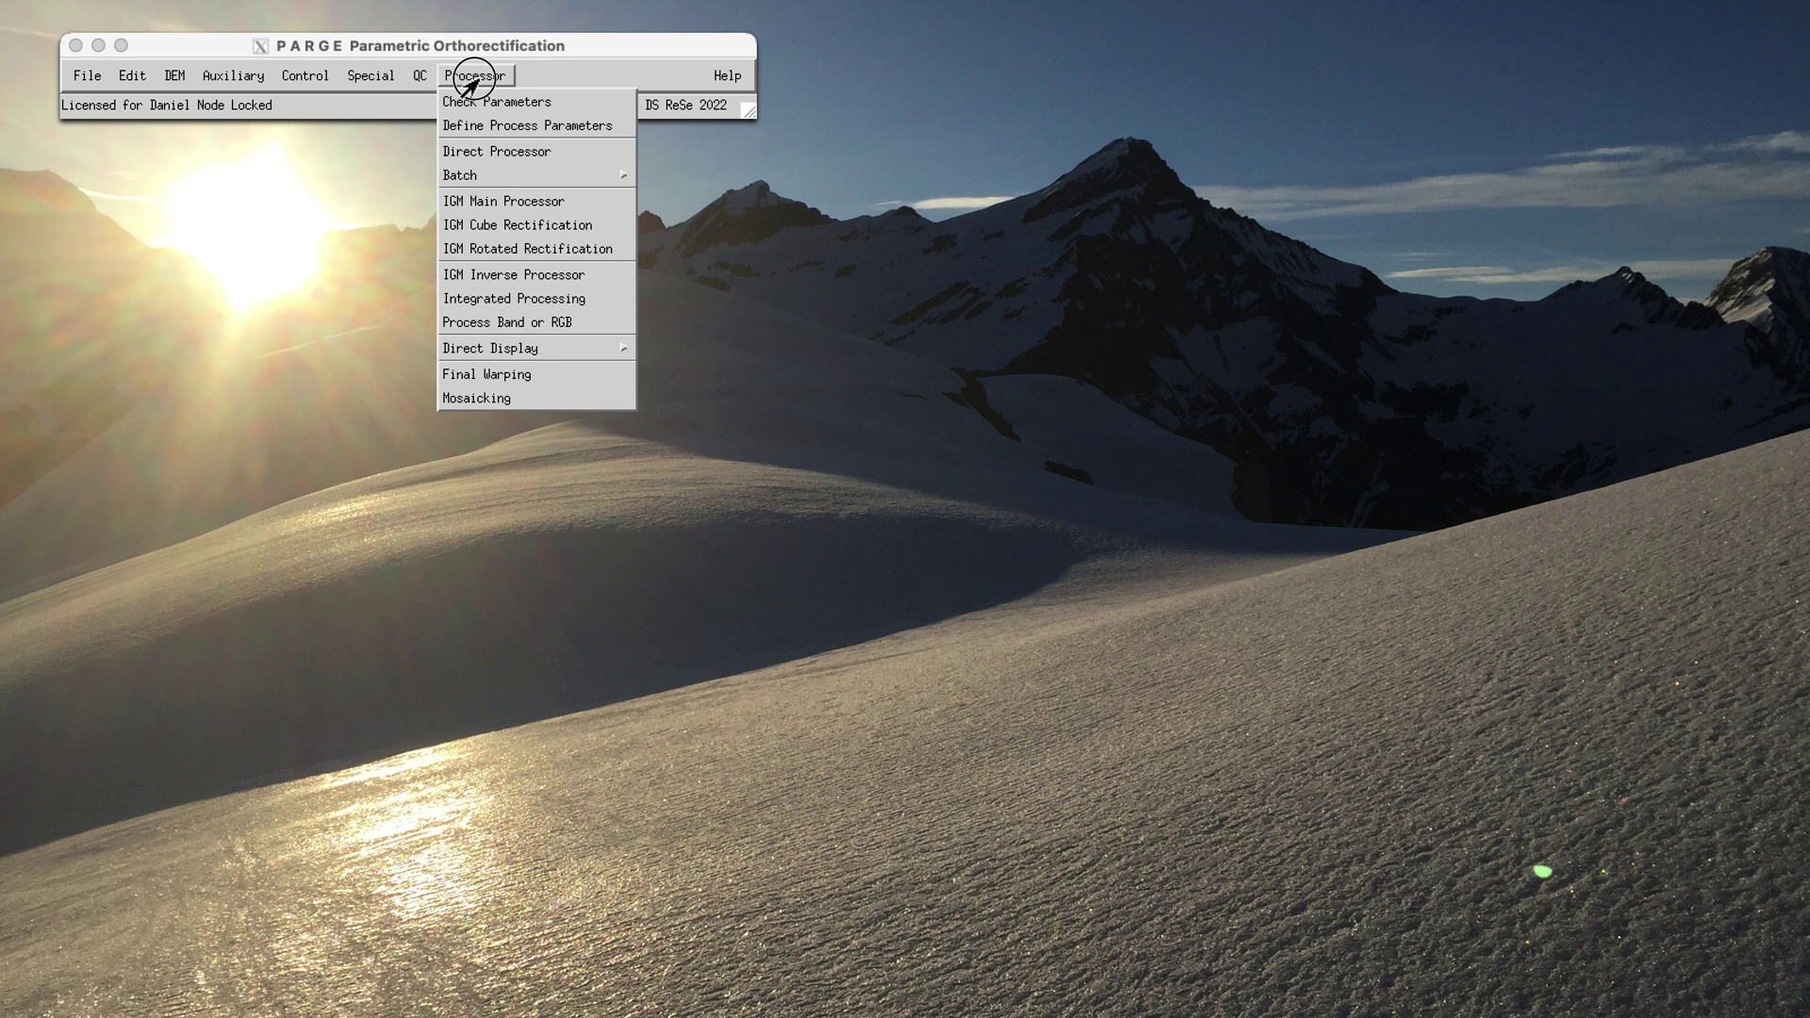
mouse_move(461, 177)
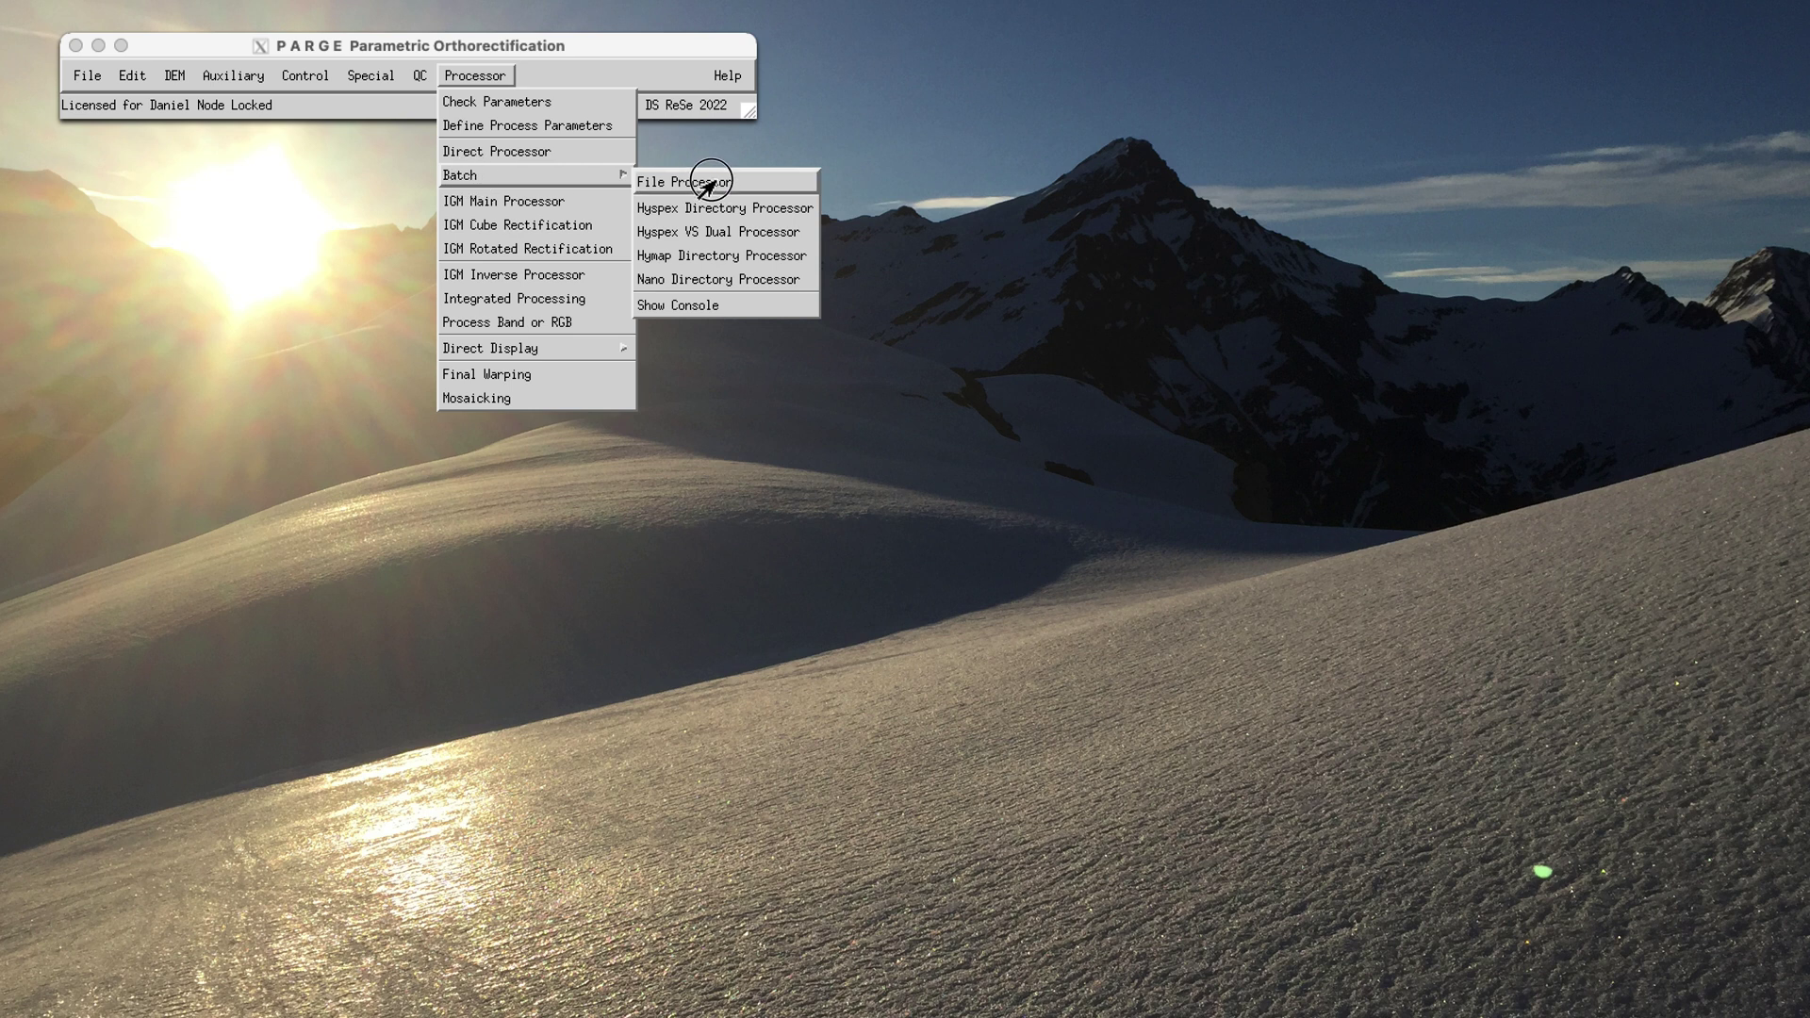
left_click(694, 279)
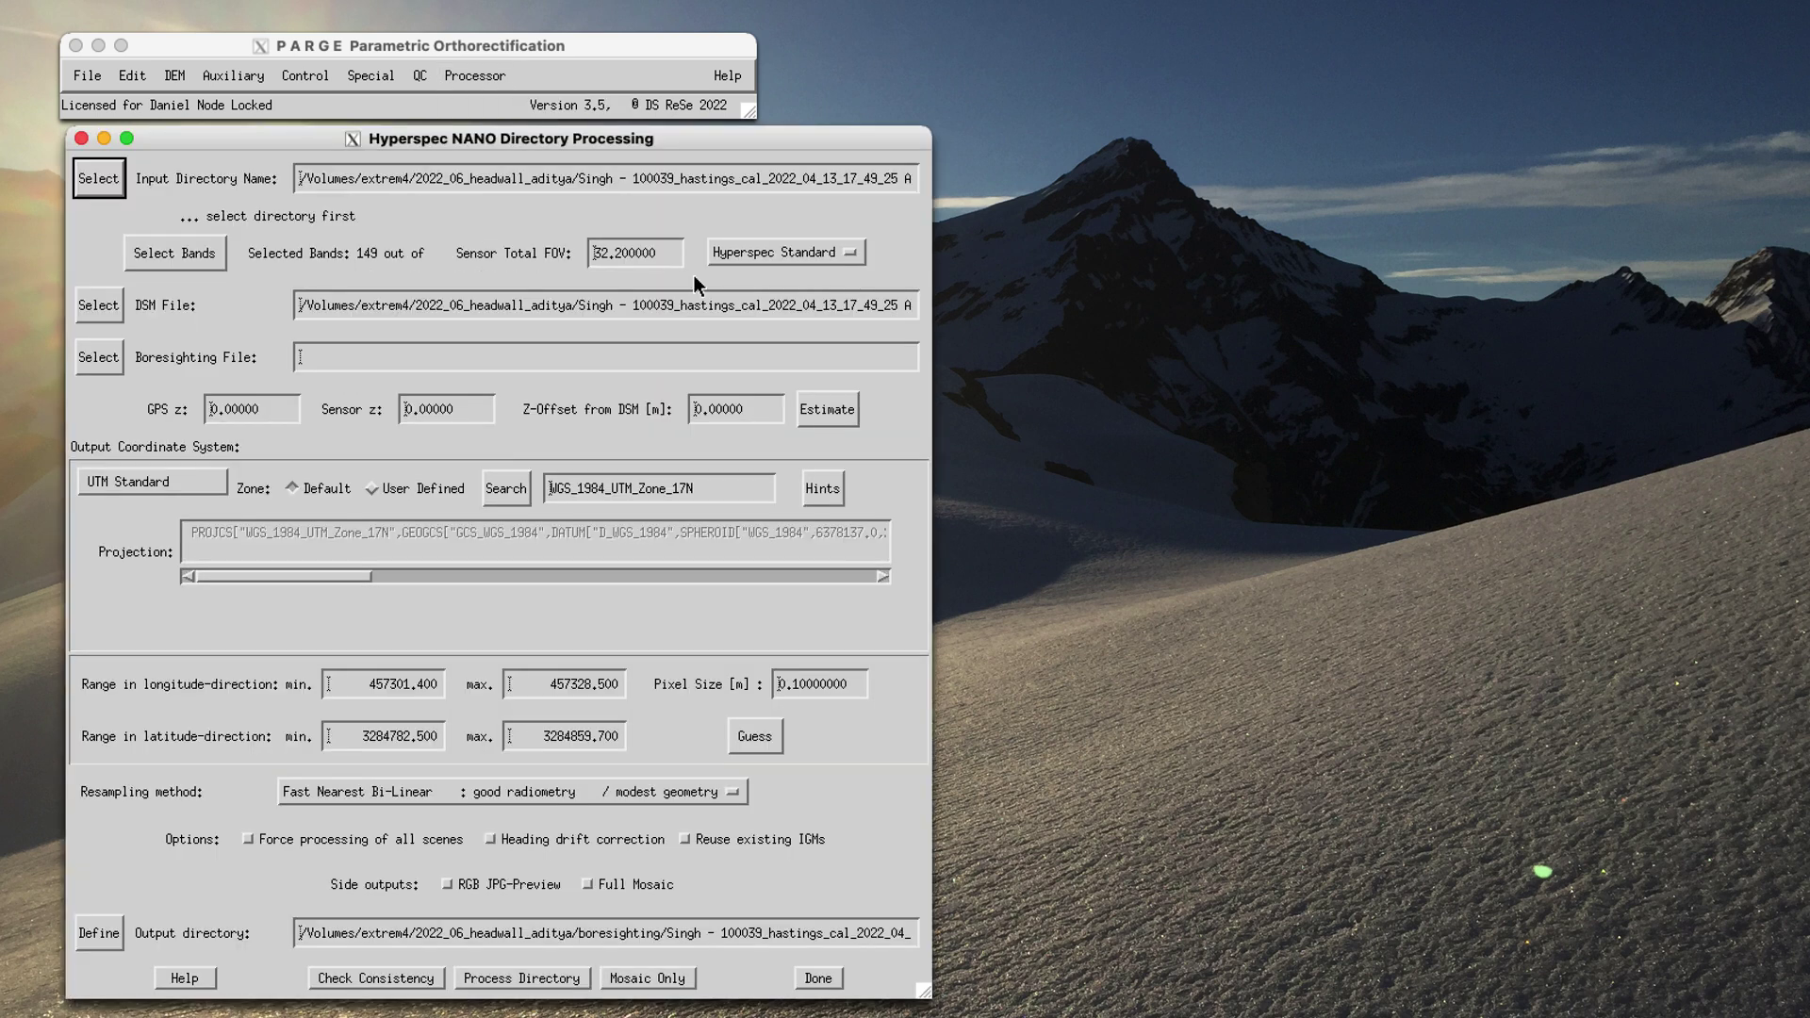
left_click_drag(749, 139, 977, 89)
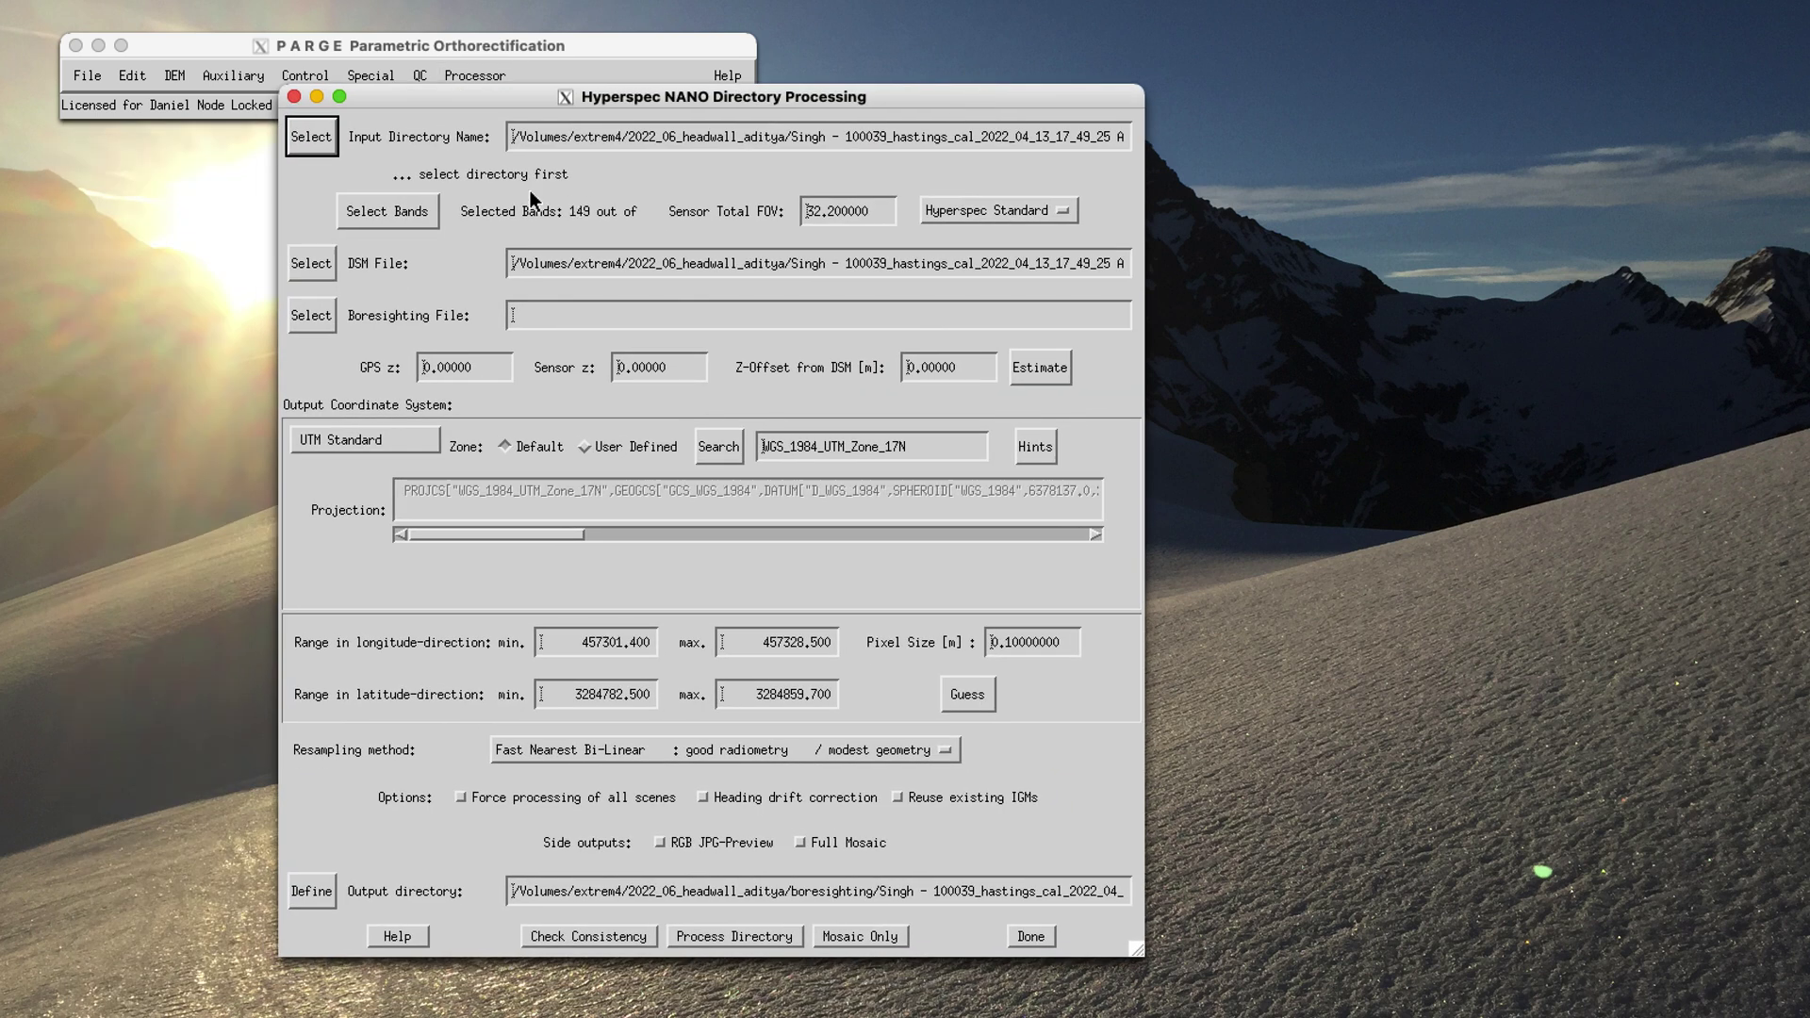
left_click(302, 137)
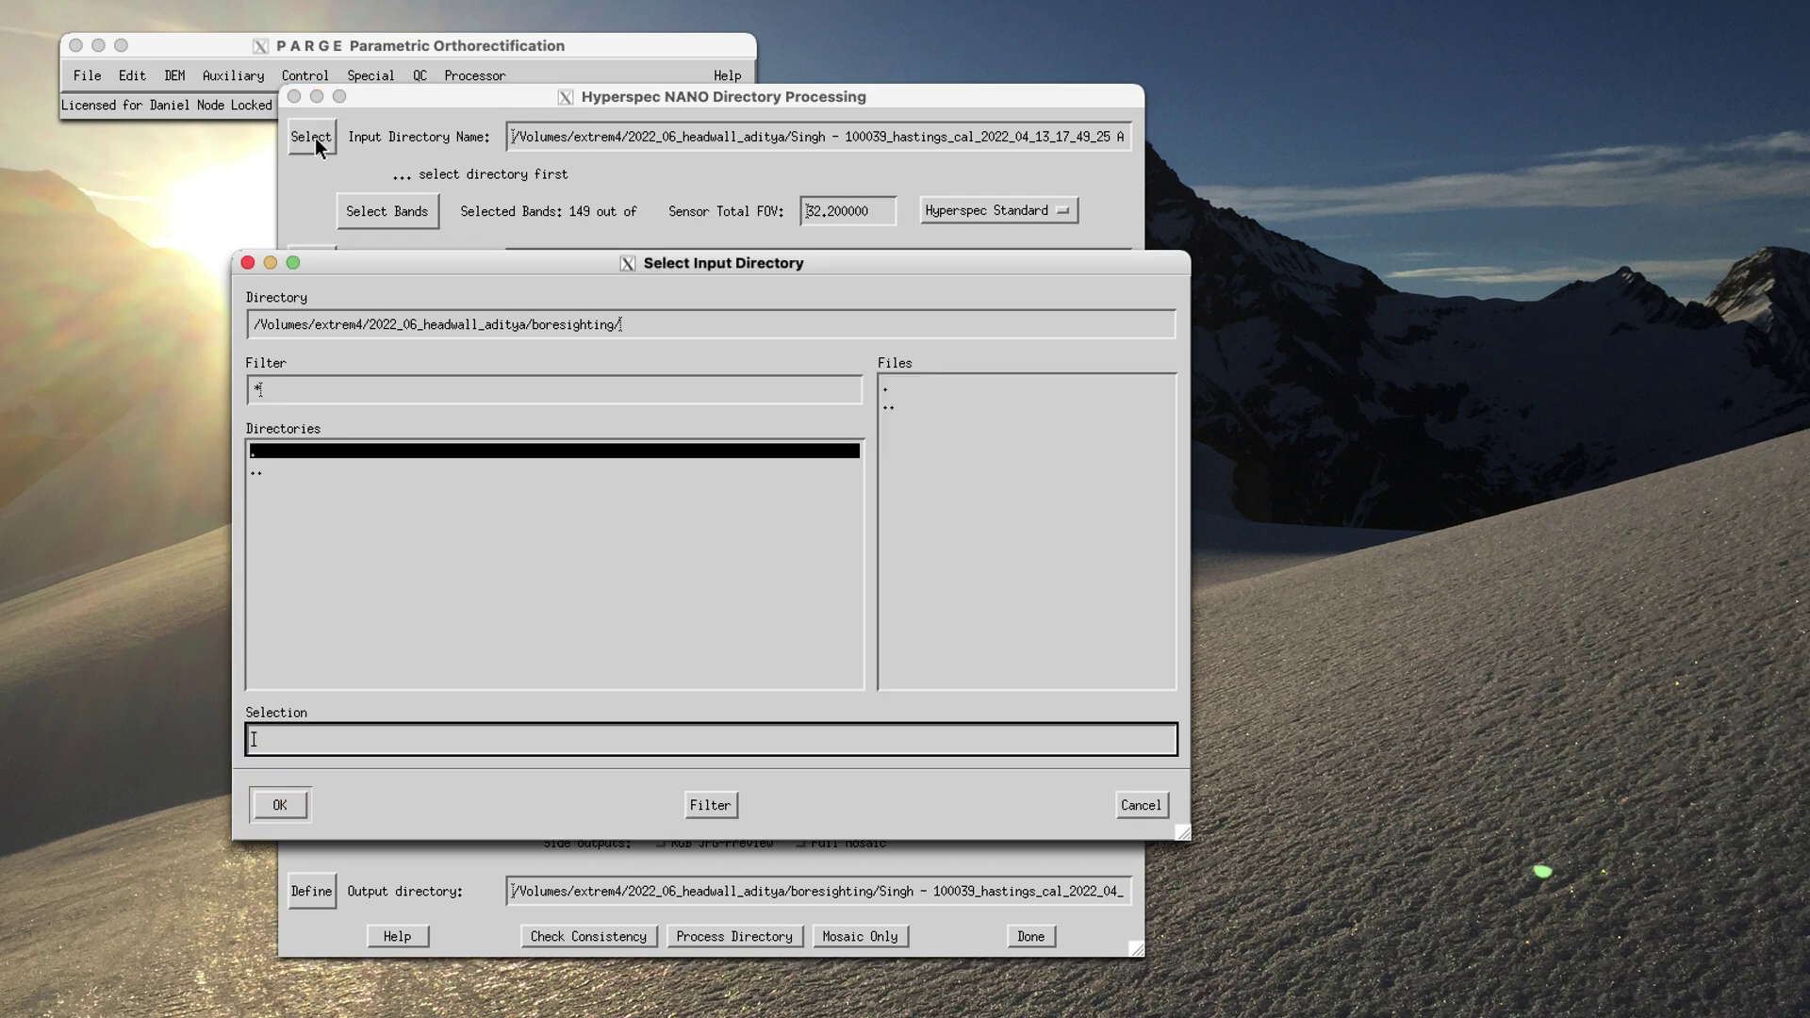
double_click(321, 475)
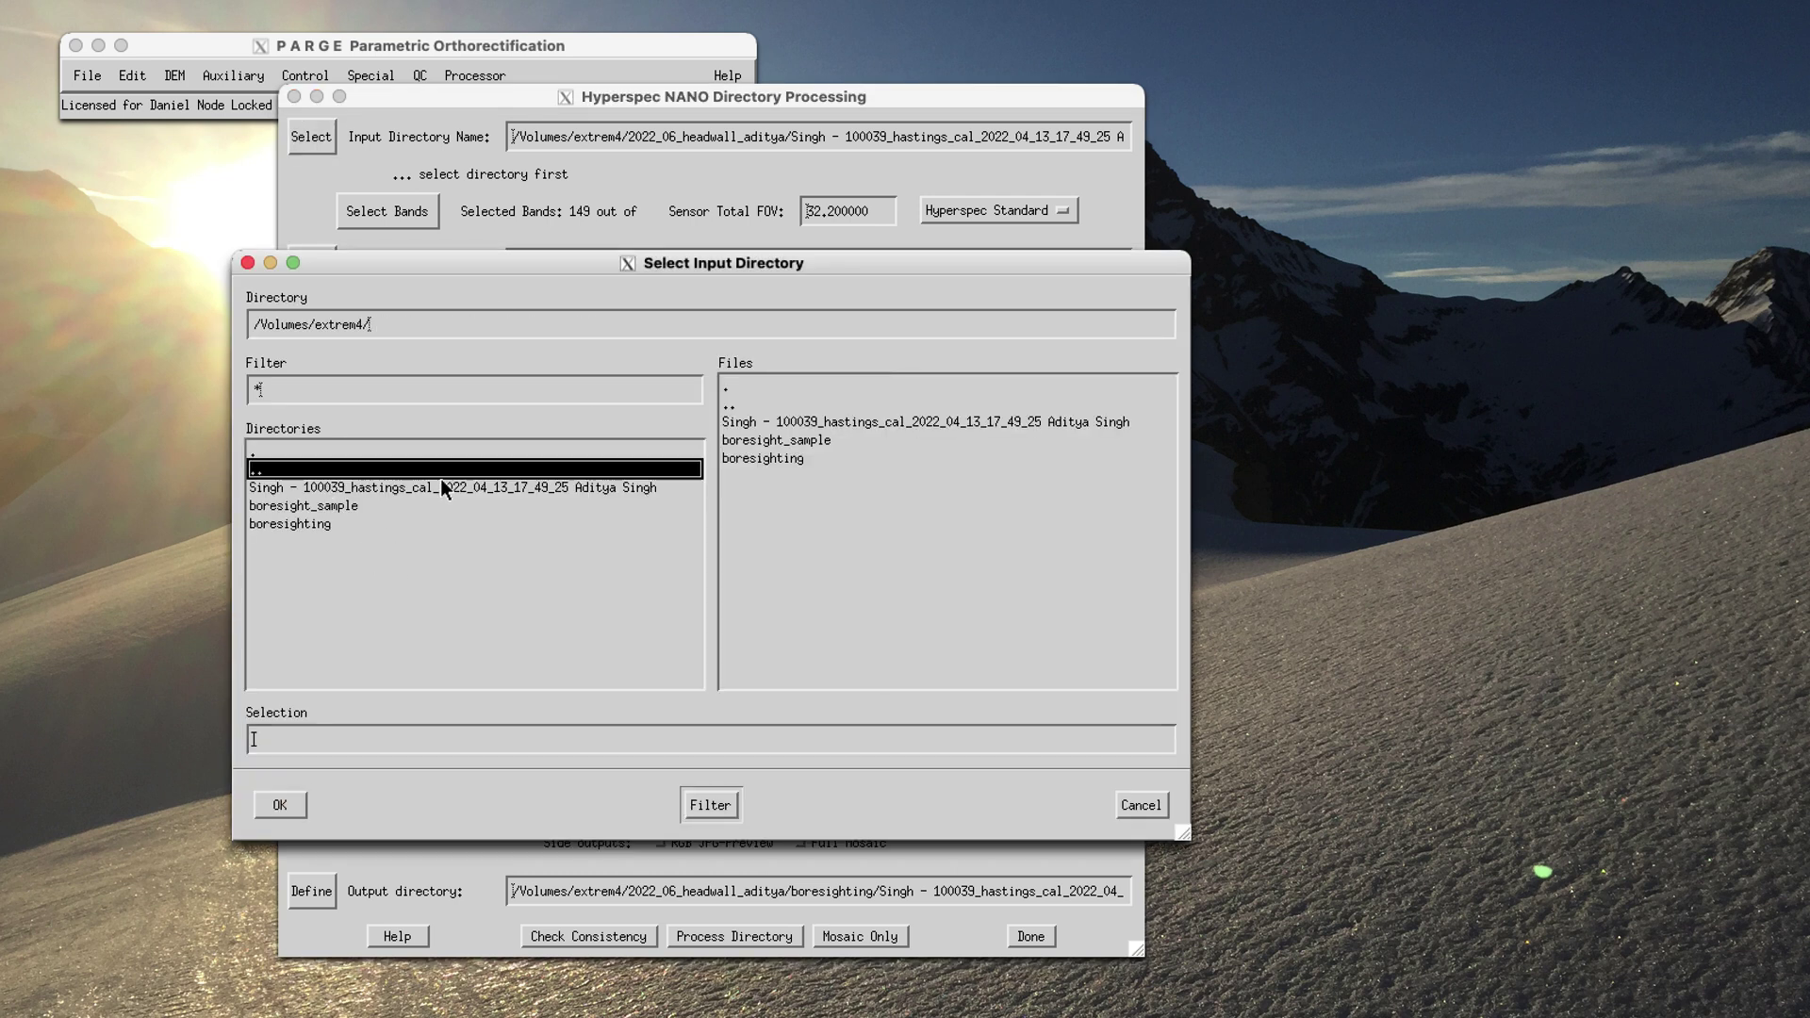
double_click(443, 489)
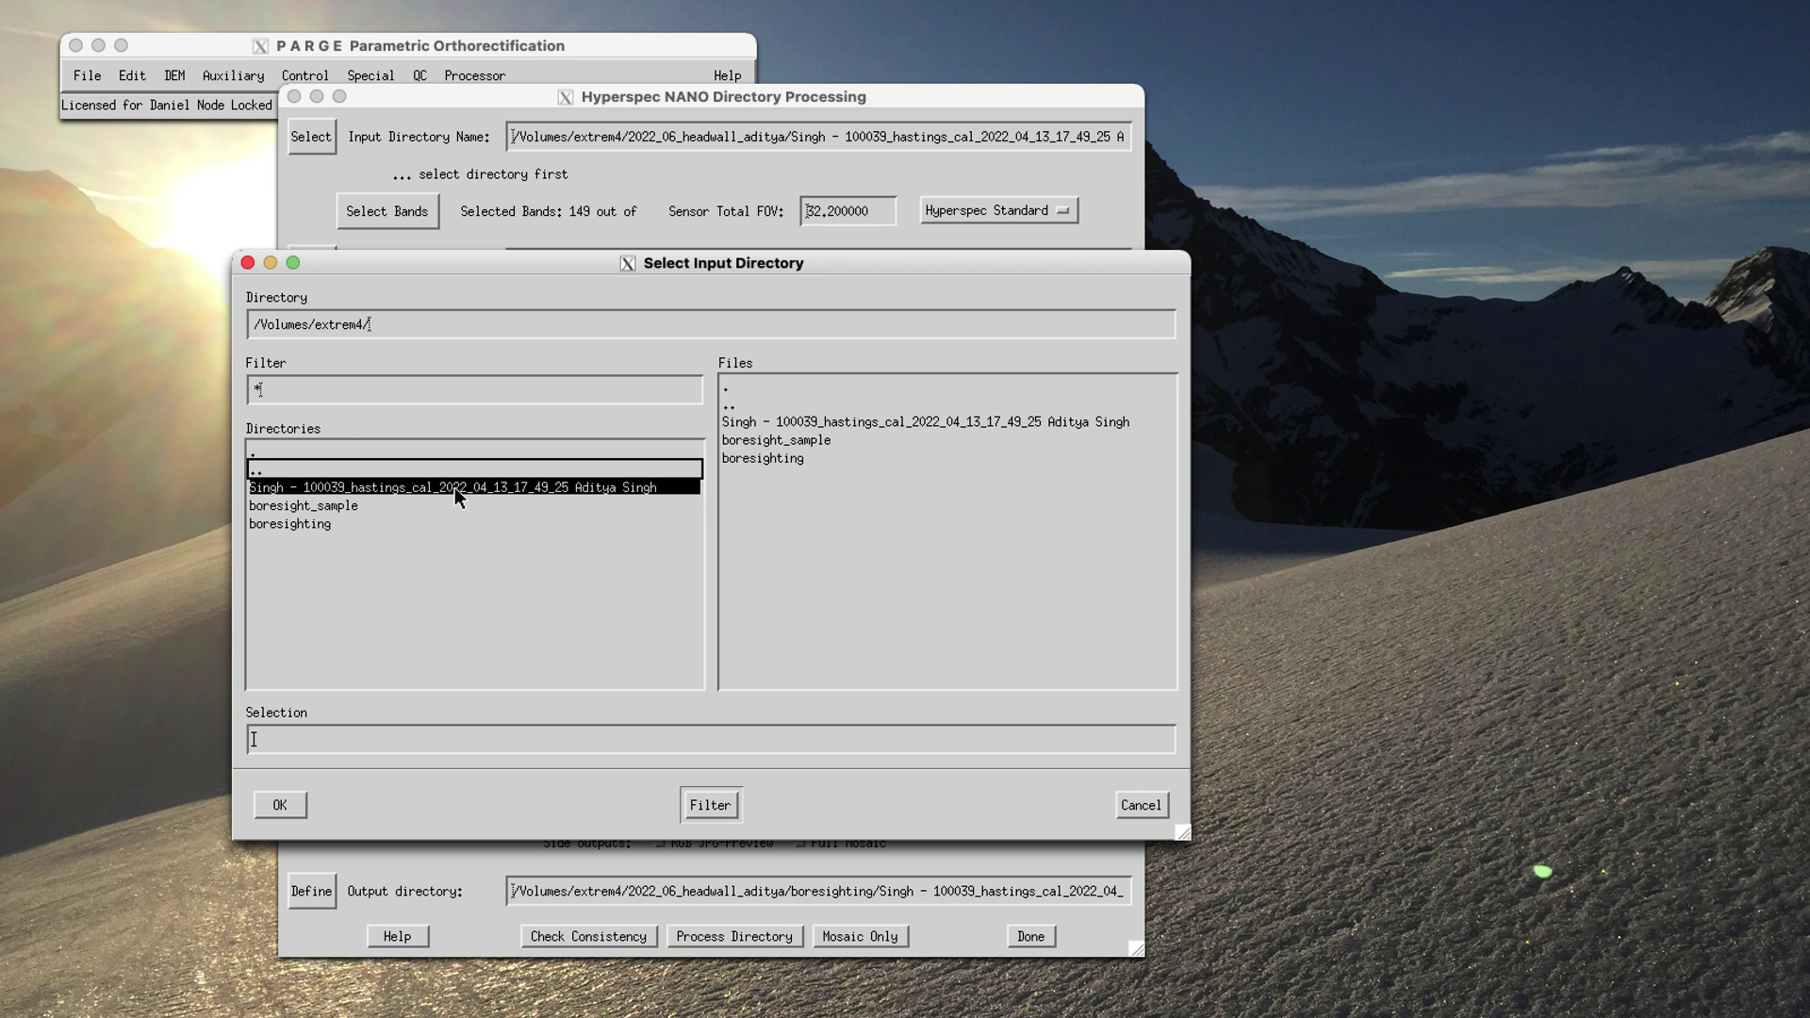
left_click(281, 805)
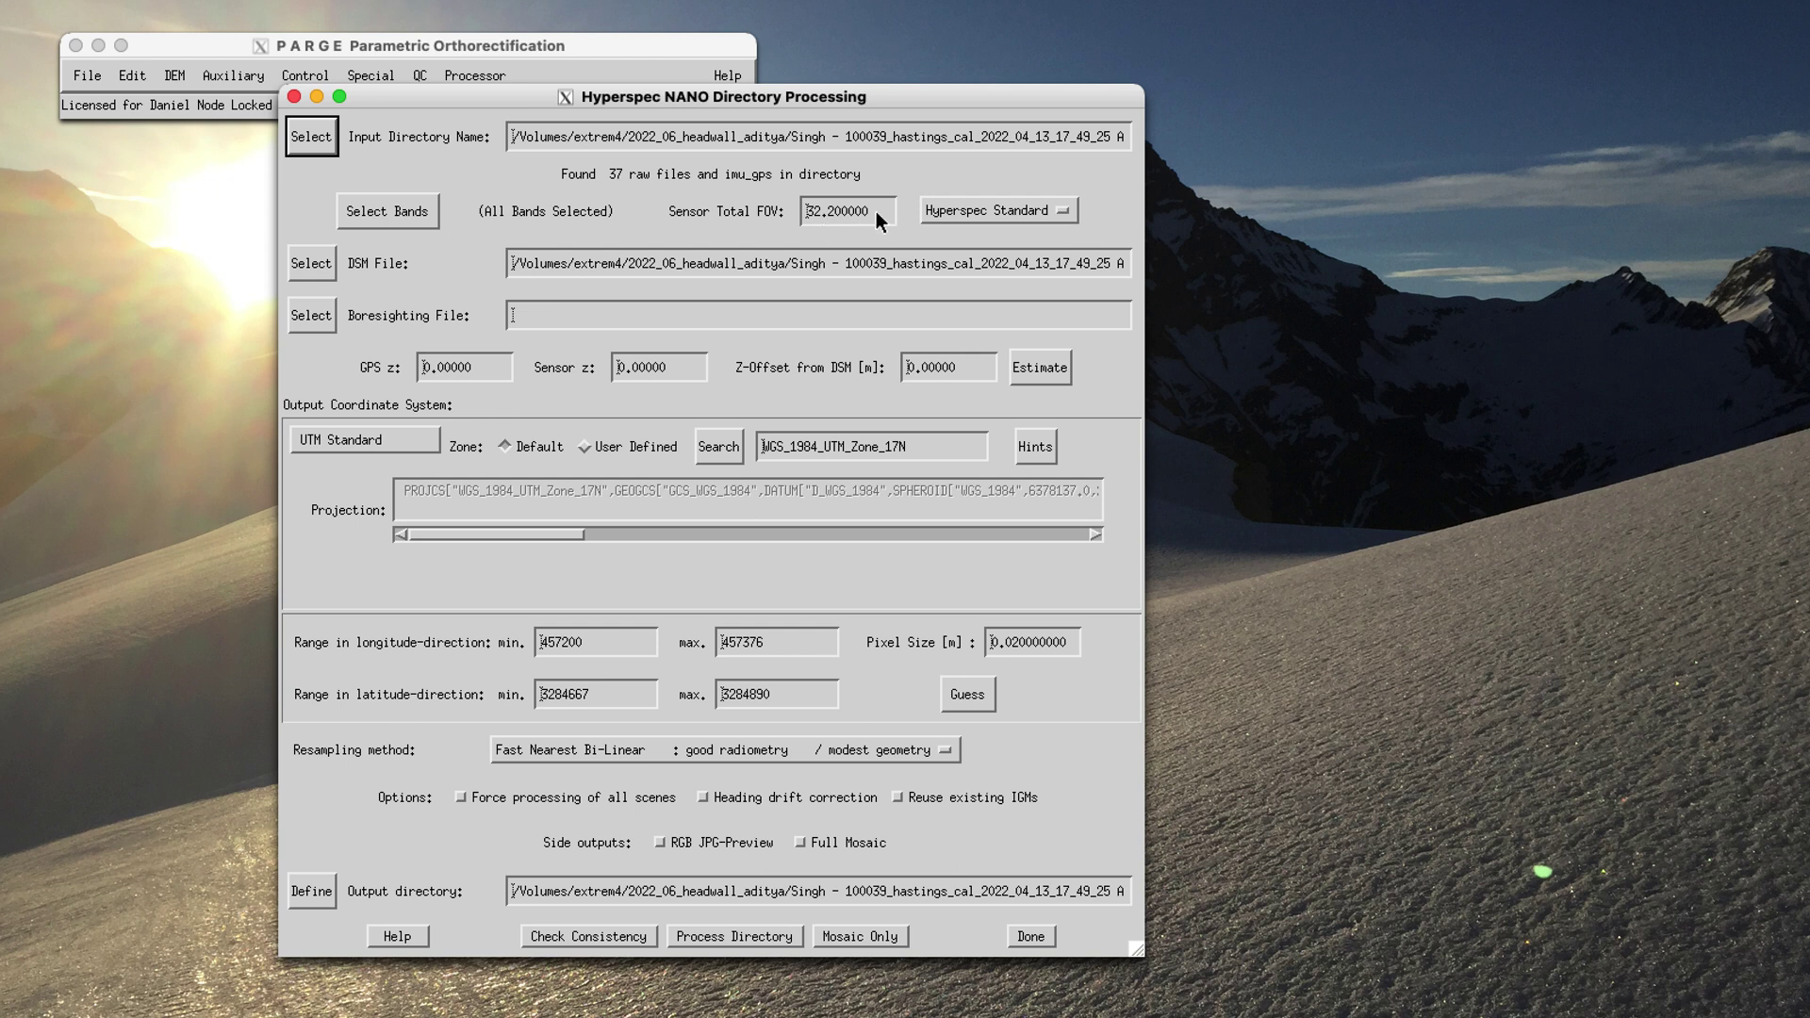
Step: Set the sensor type to Hyperspec Applanix and check the end of the DSM file path
left_click(988, 210)
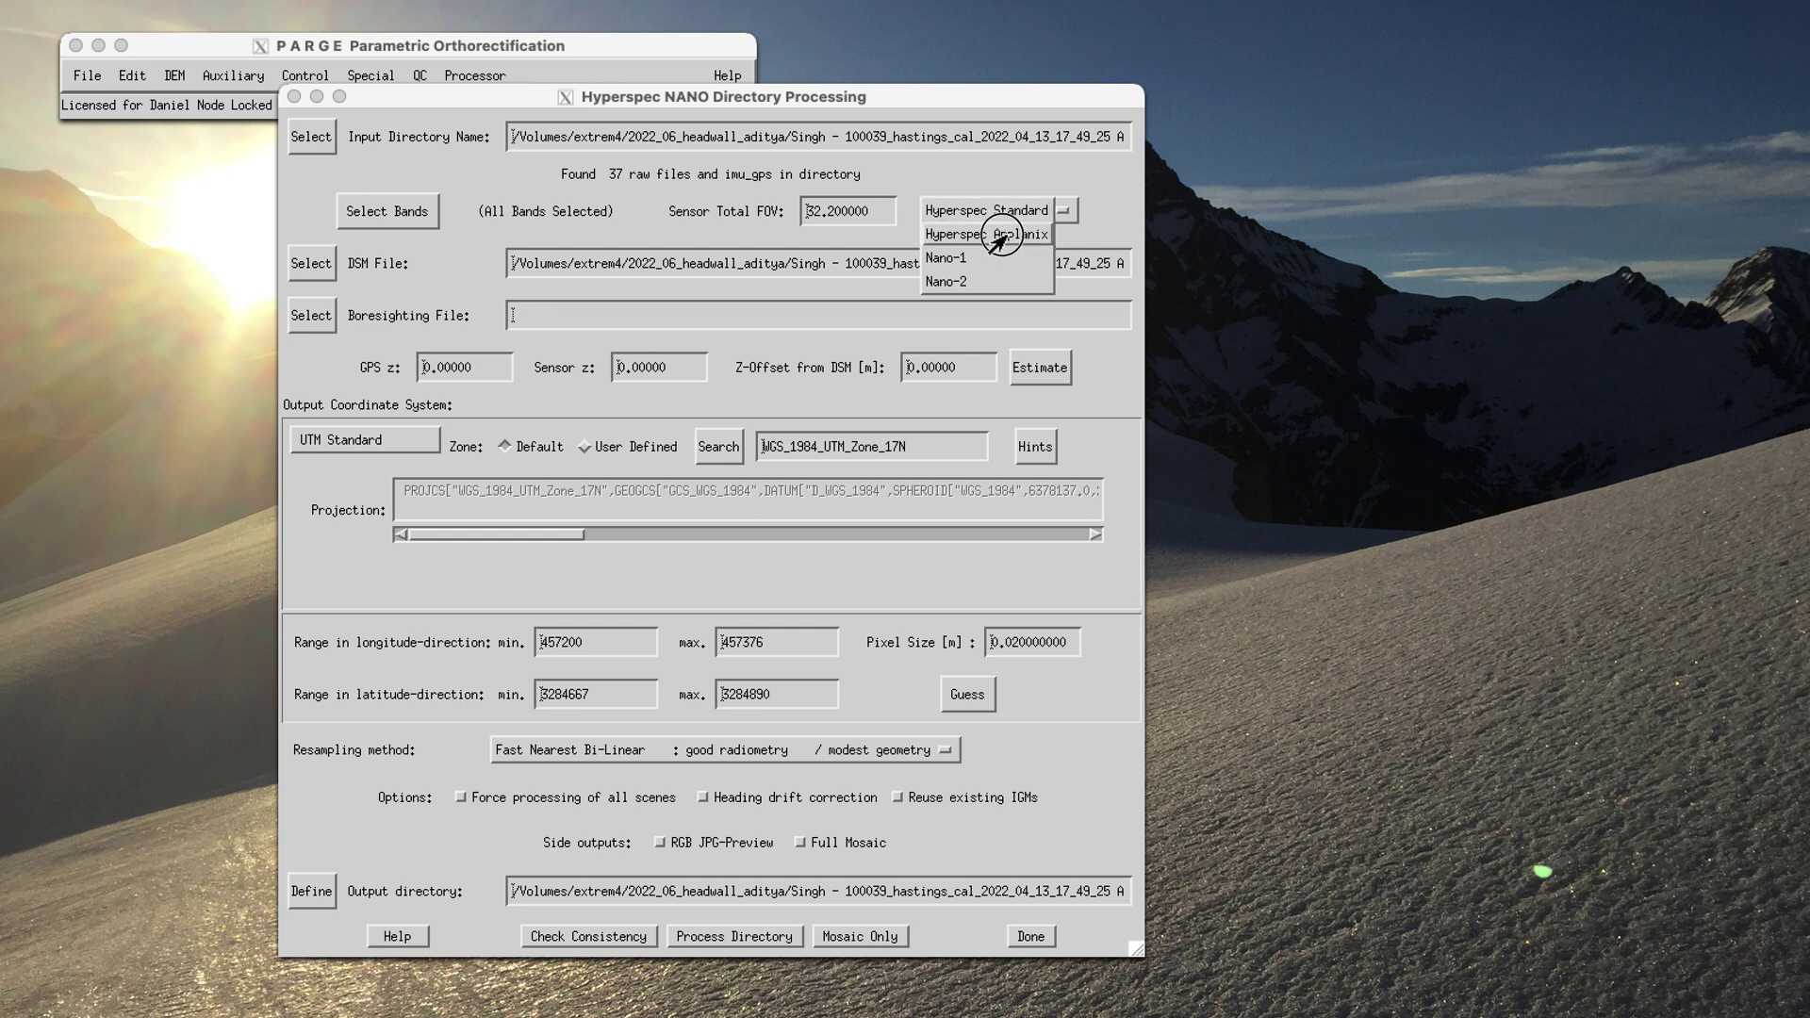
left_click(1001, 235)
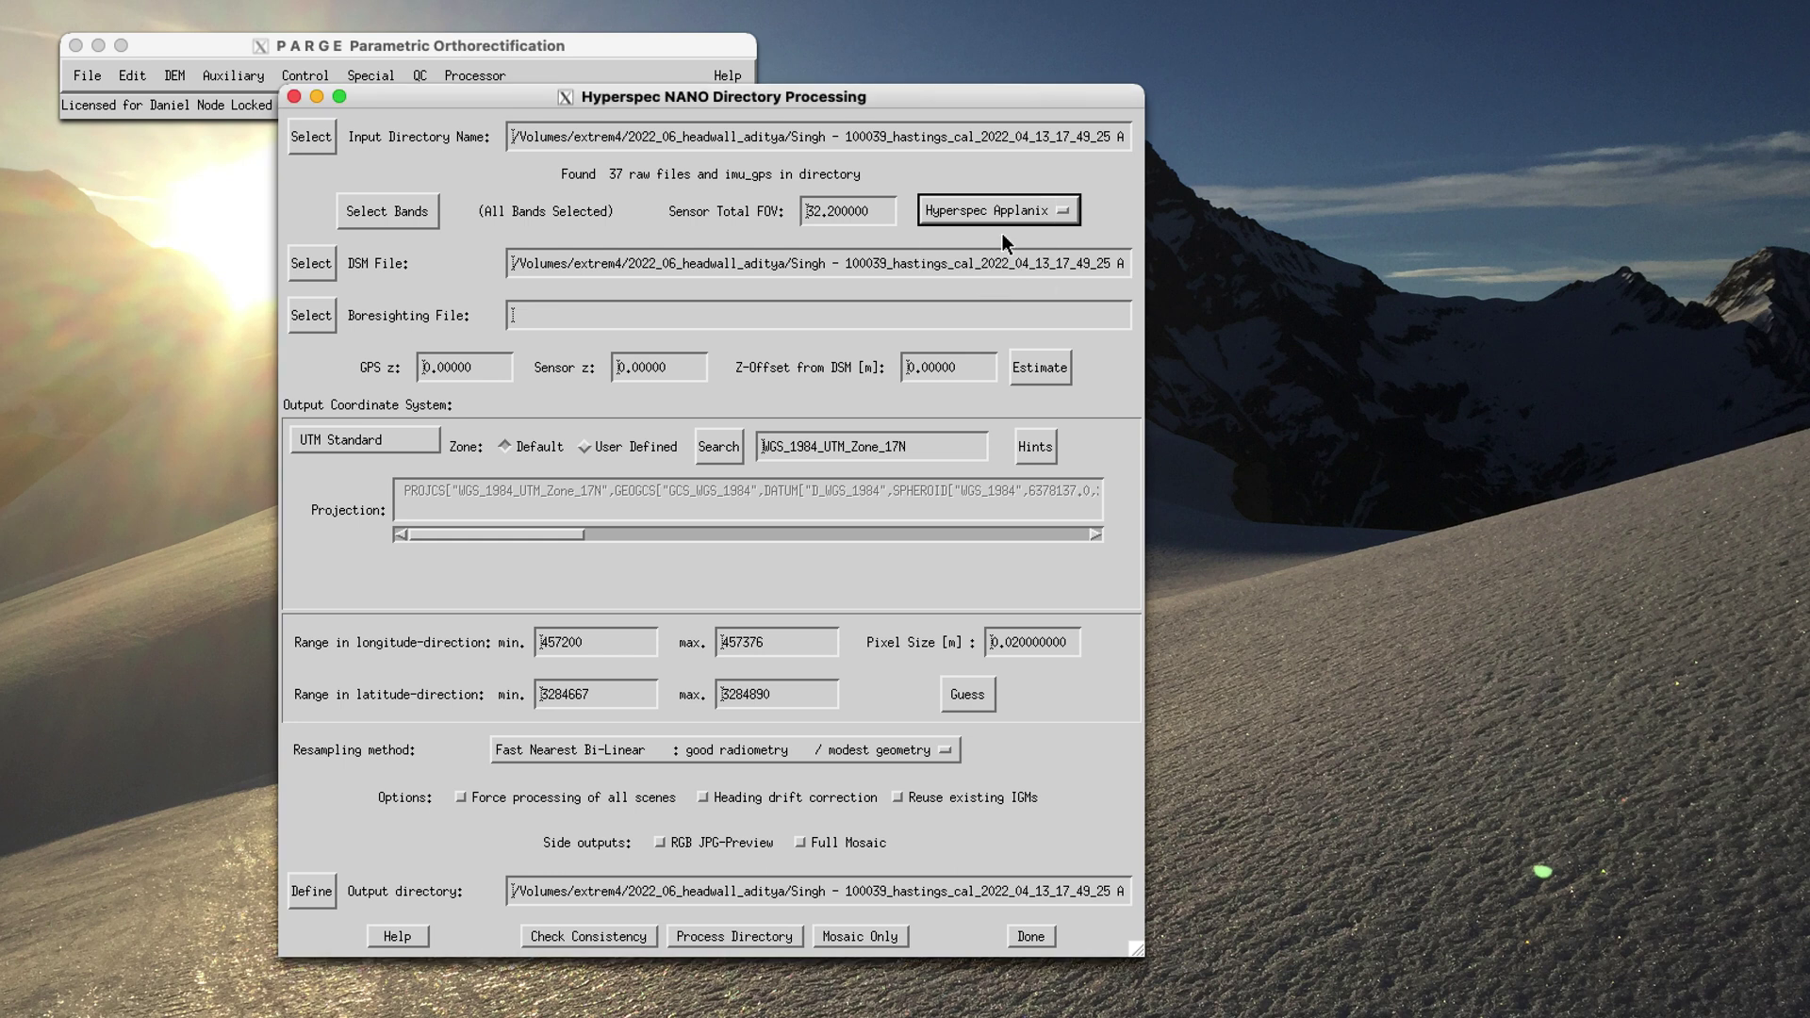
left_click(1050, 212)
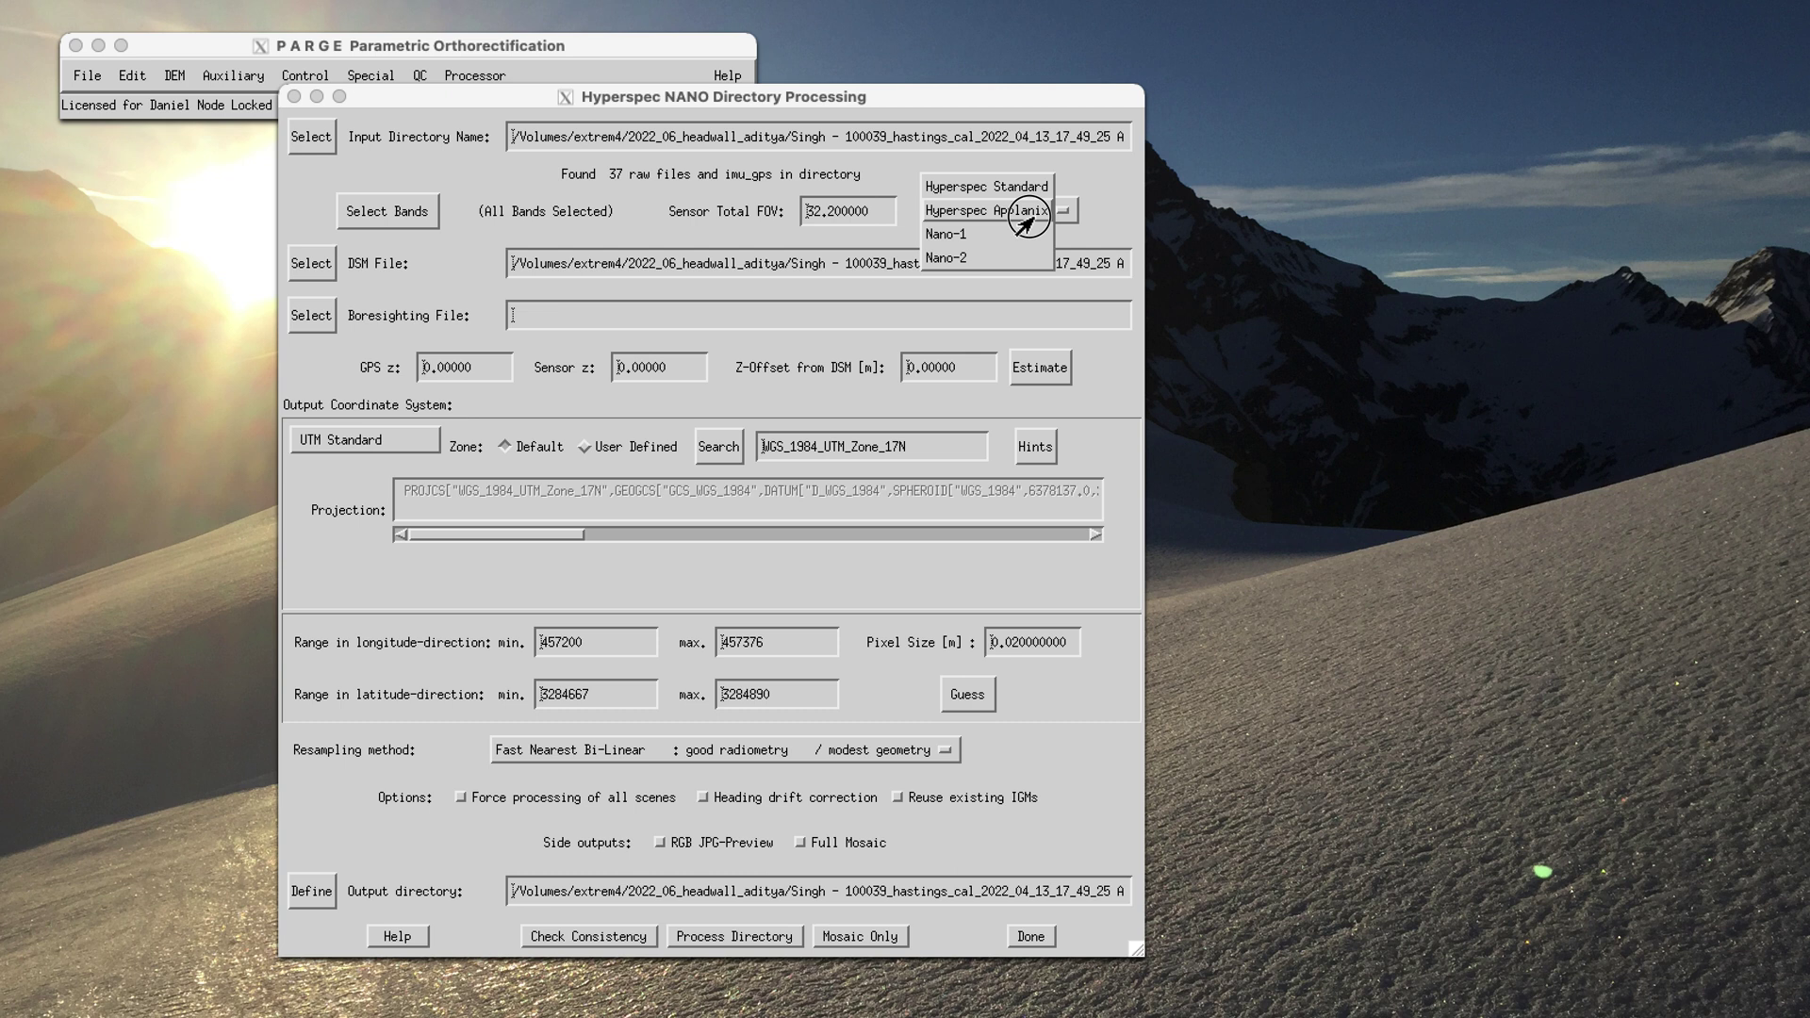
left_click(1025, 215)
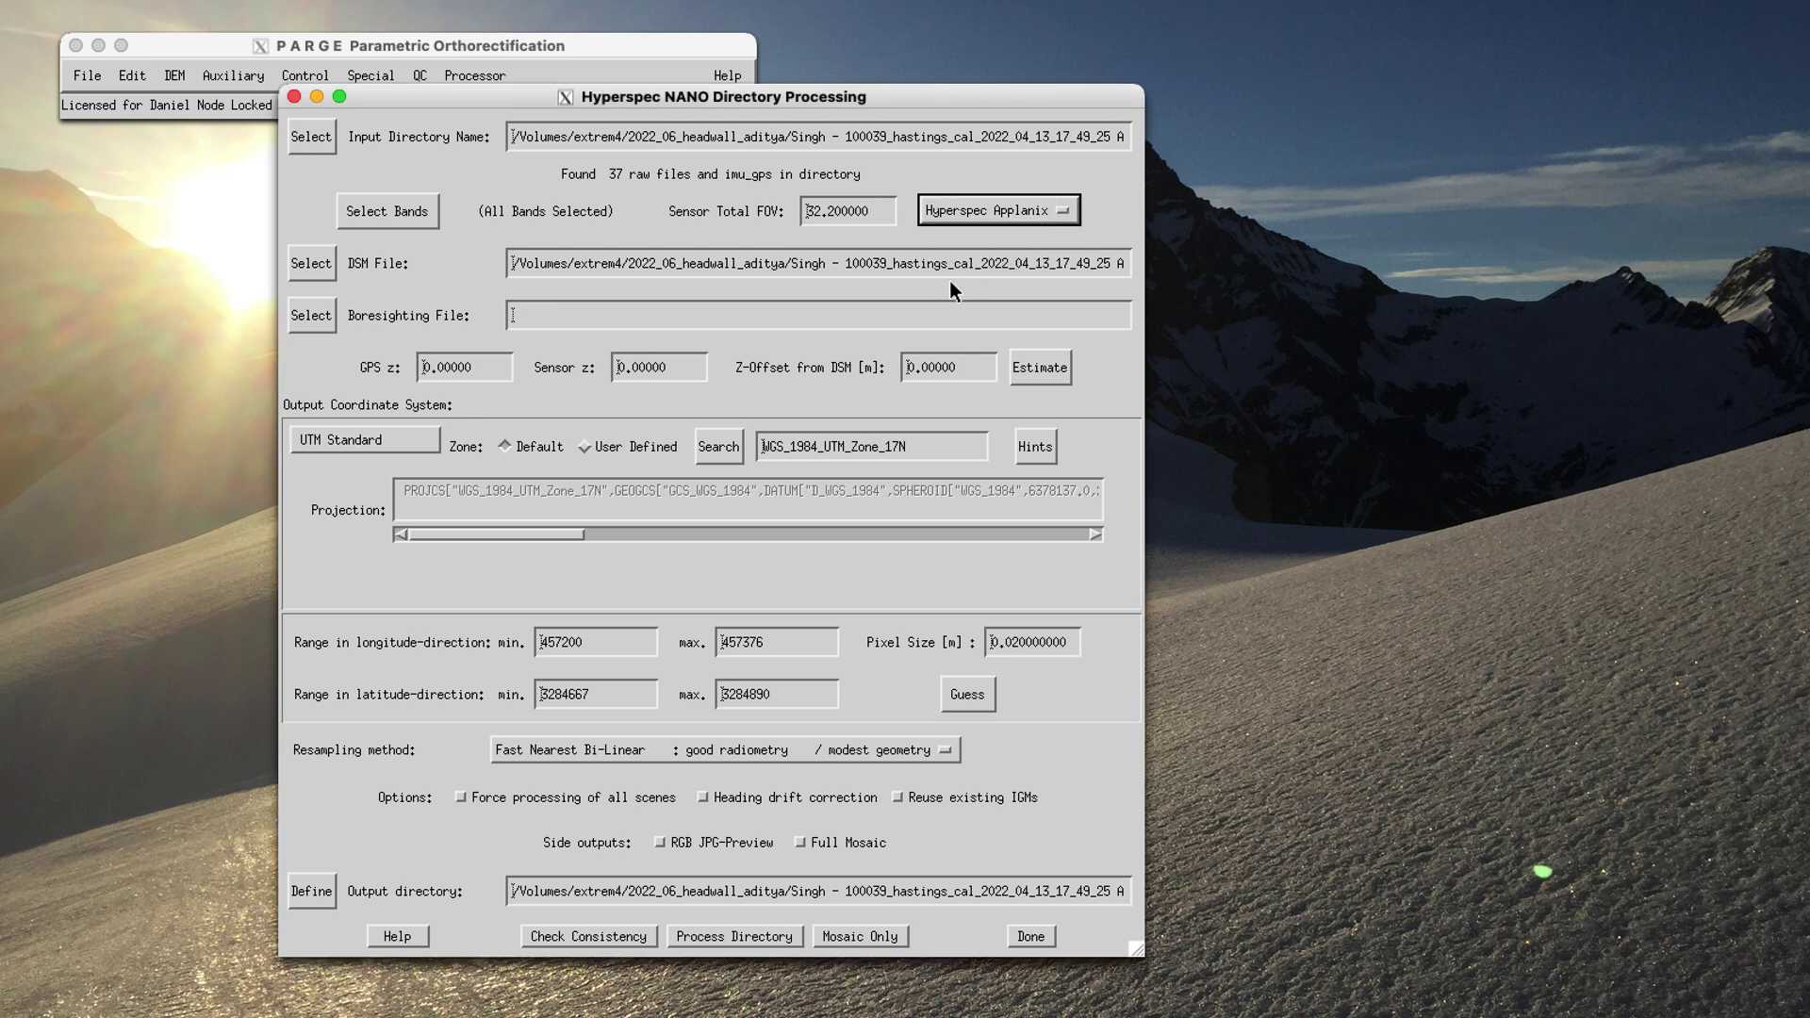
left_click_drag(885, 268, 1219, 275)
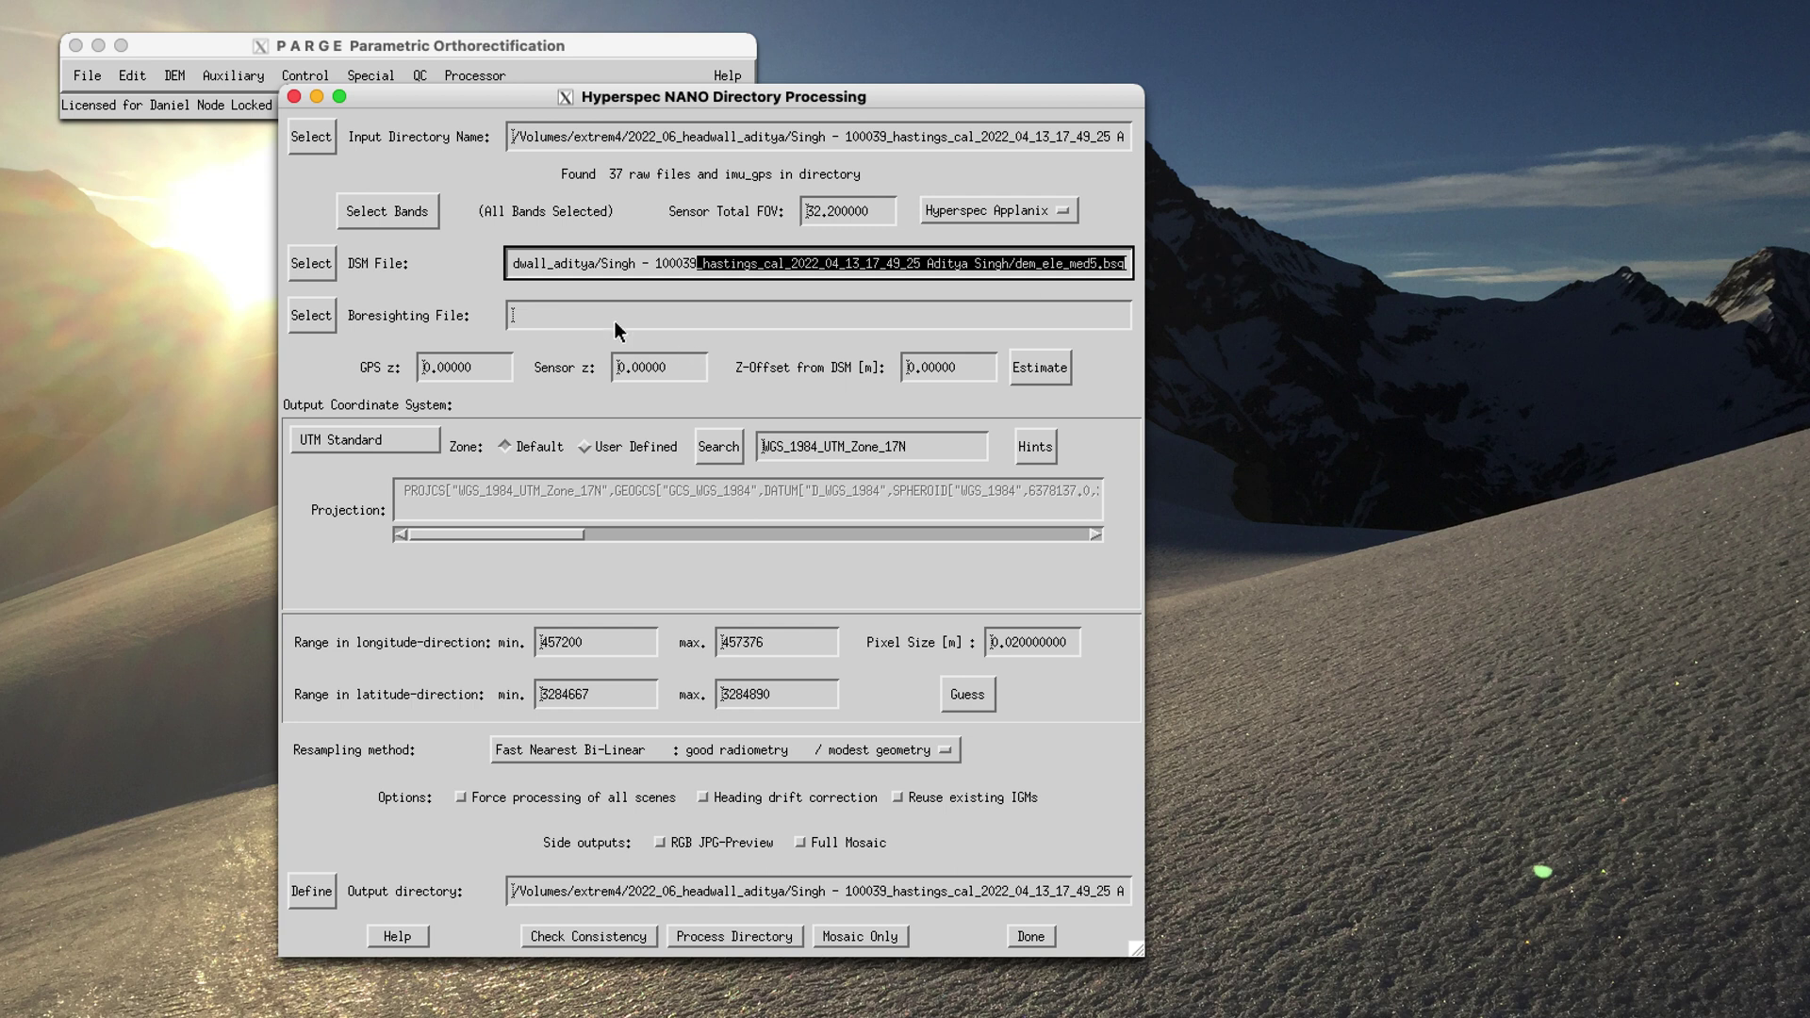
Step: Choose the saved boresight2.gcs file from the boresighting directory as the boresighting file
left_click(311, 318)
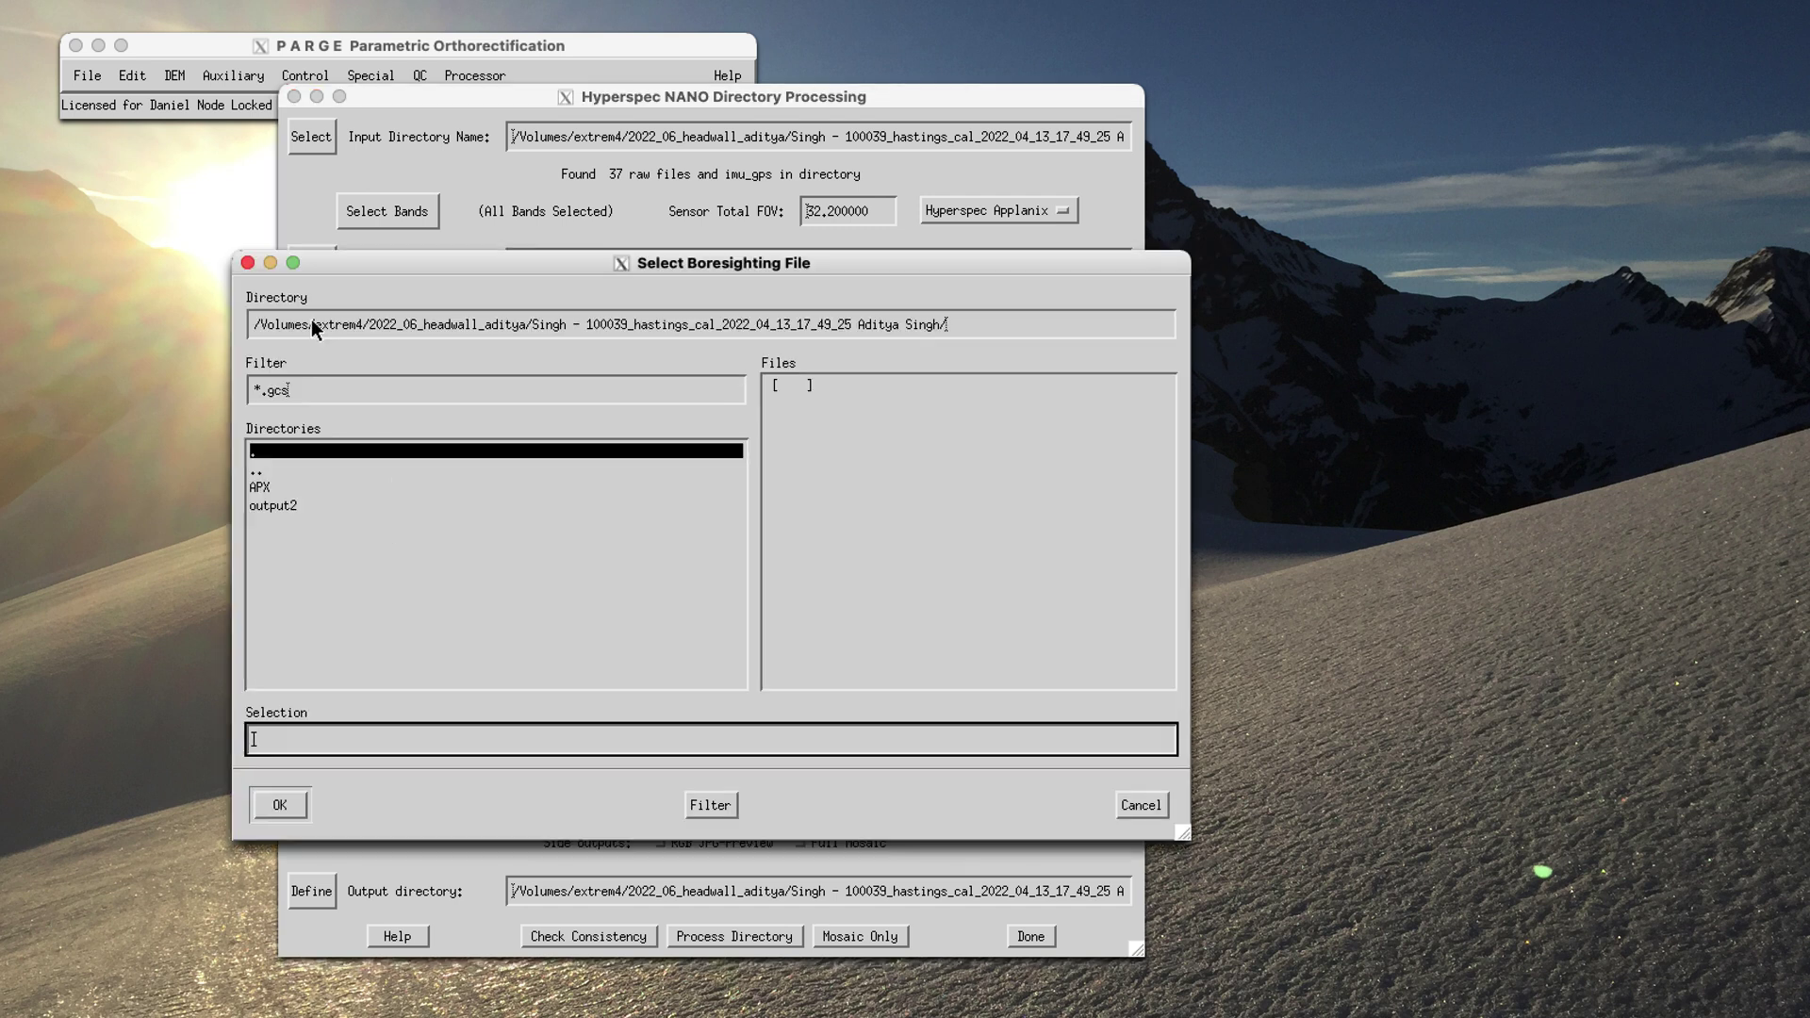
double_click(302, 473)
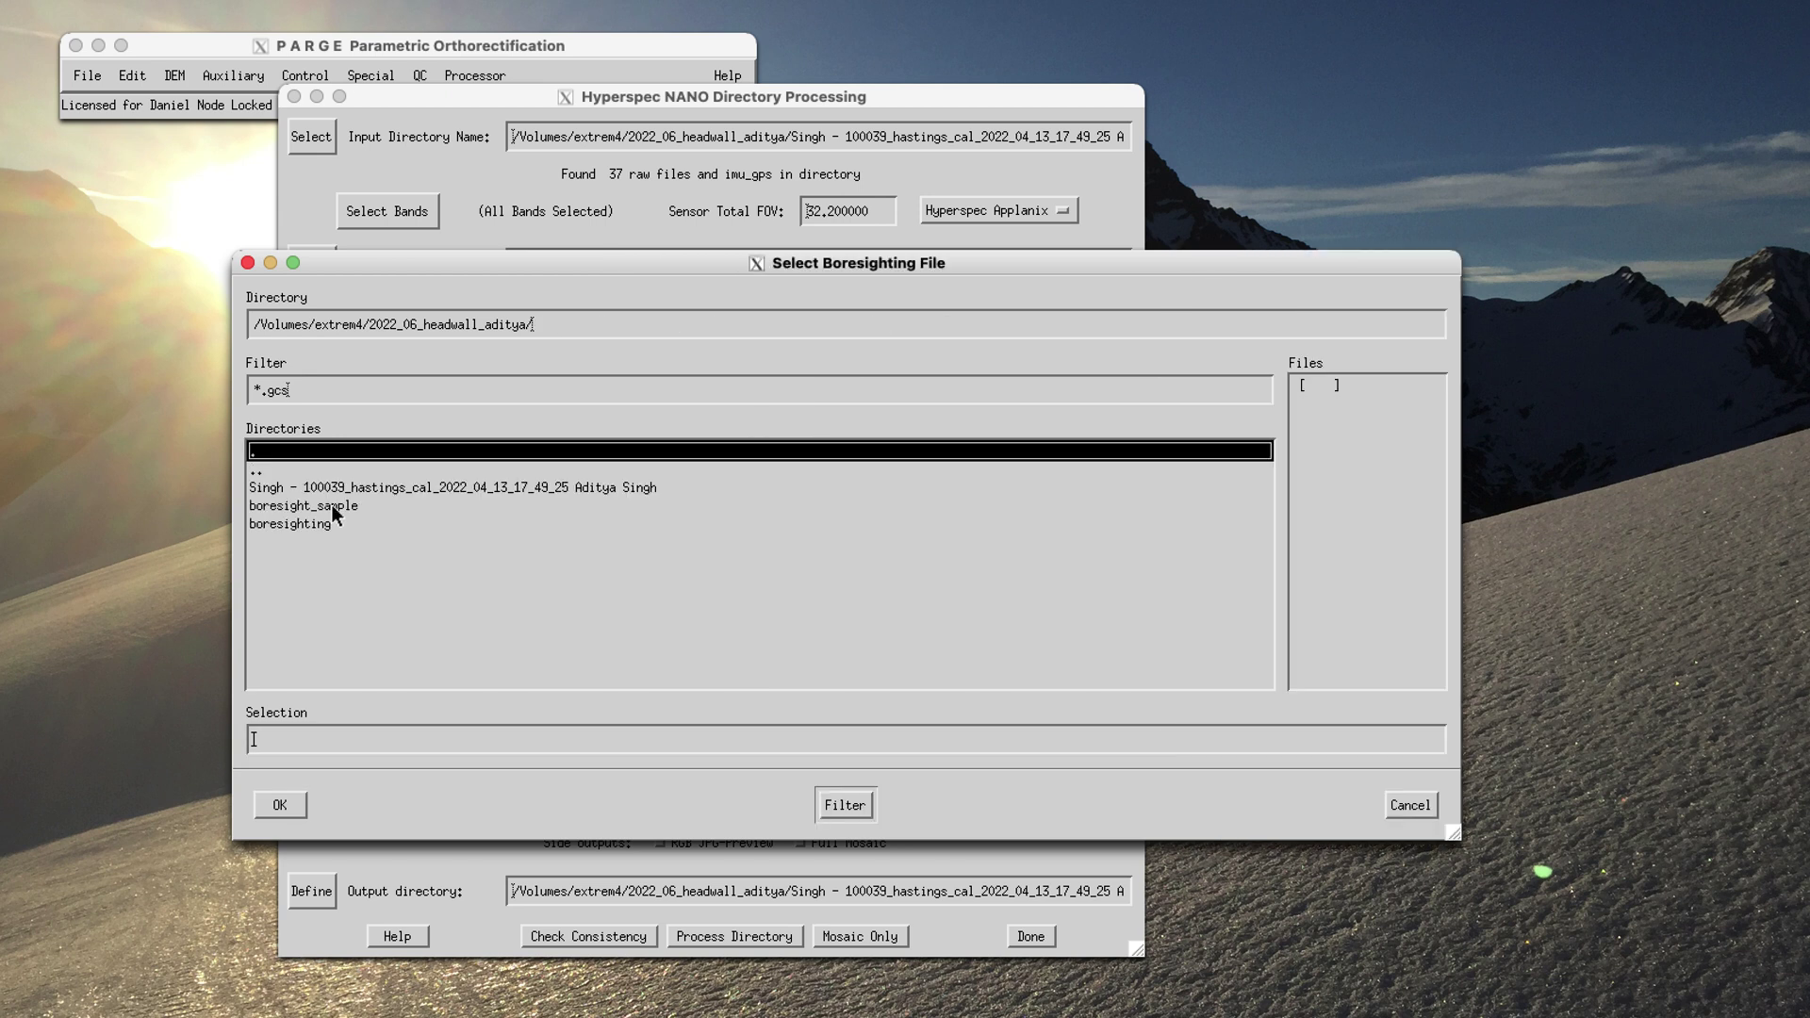
left_click(332, 524)
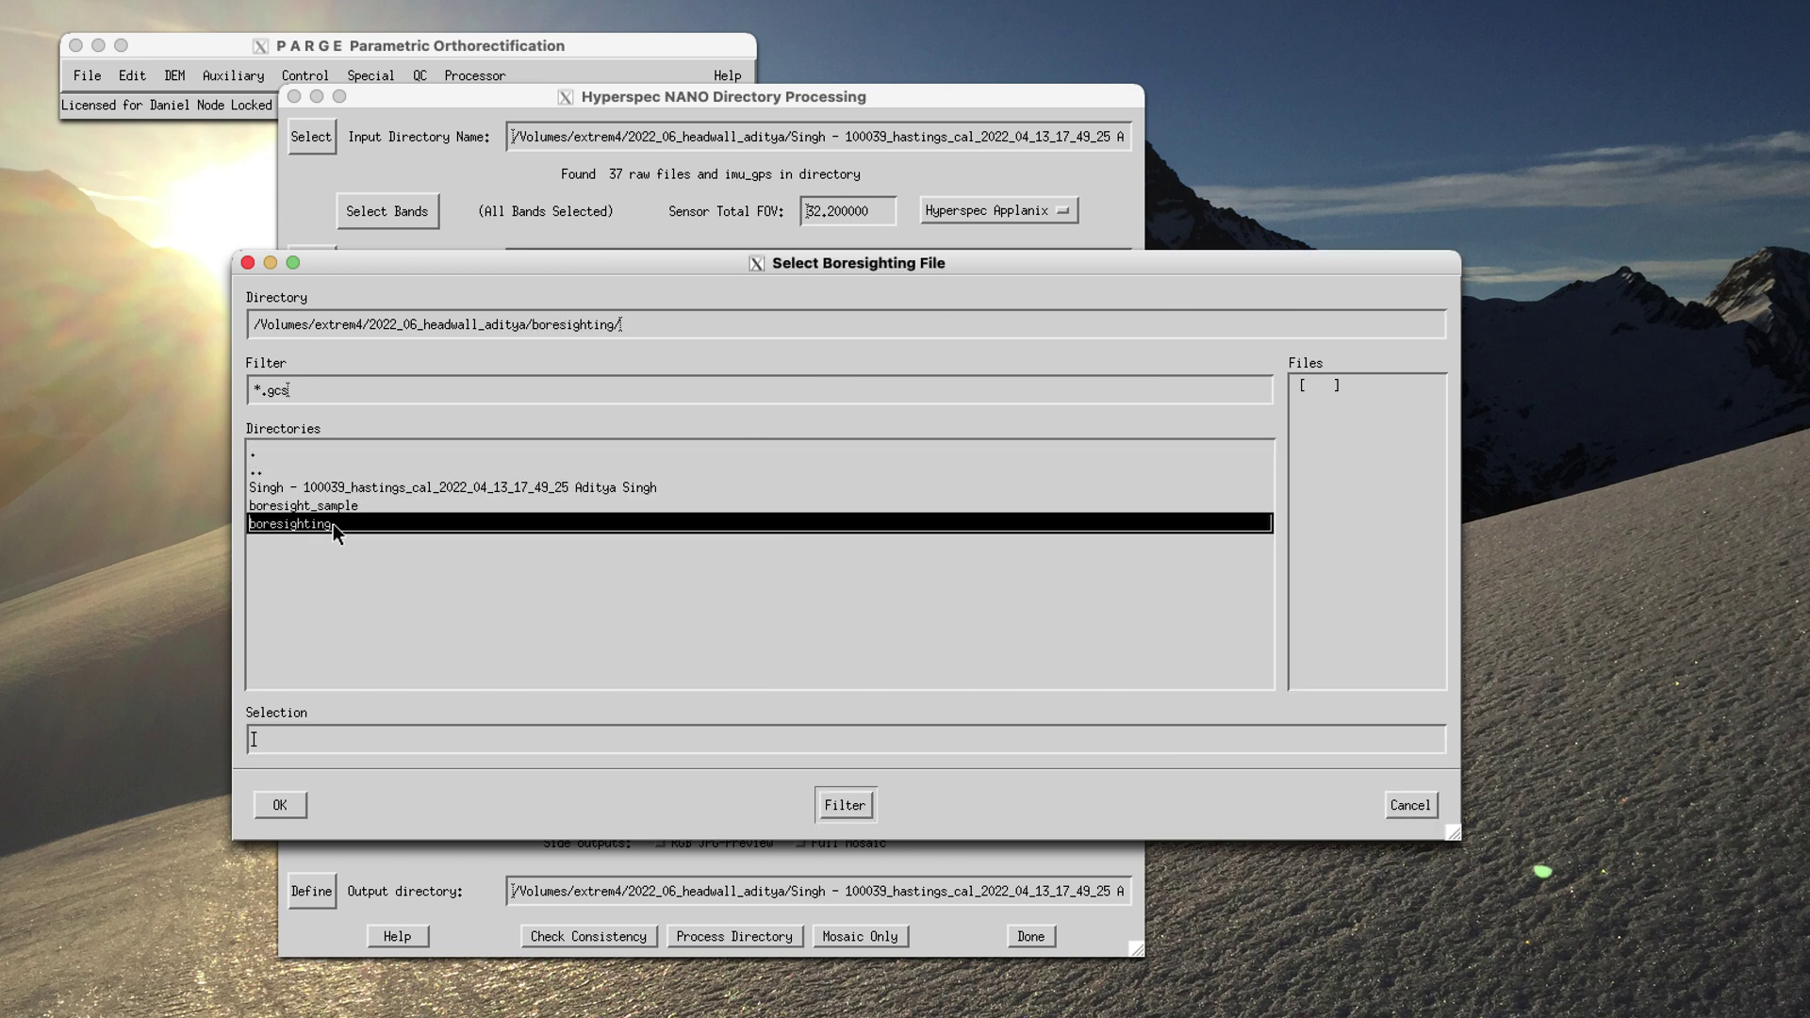
double_click(332, 524)
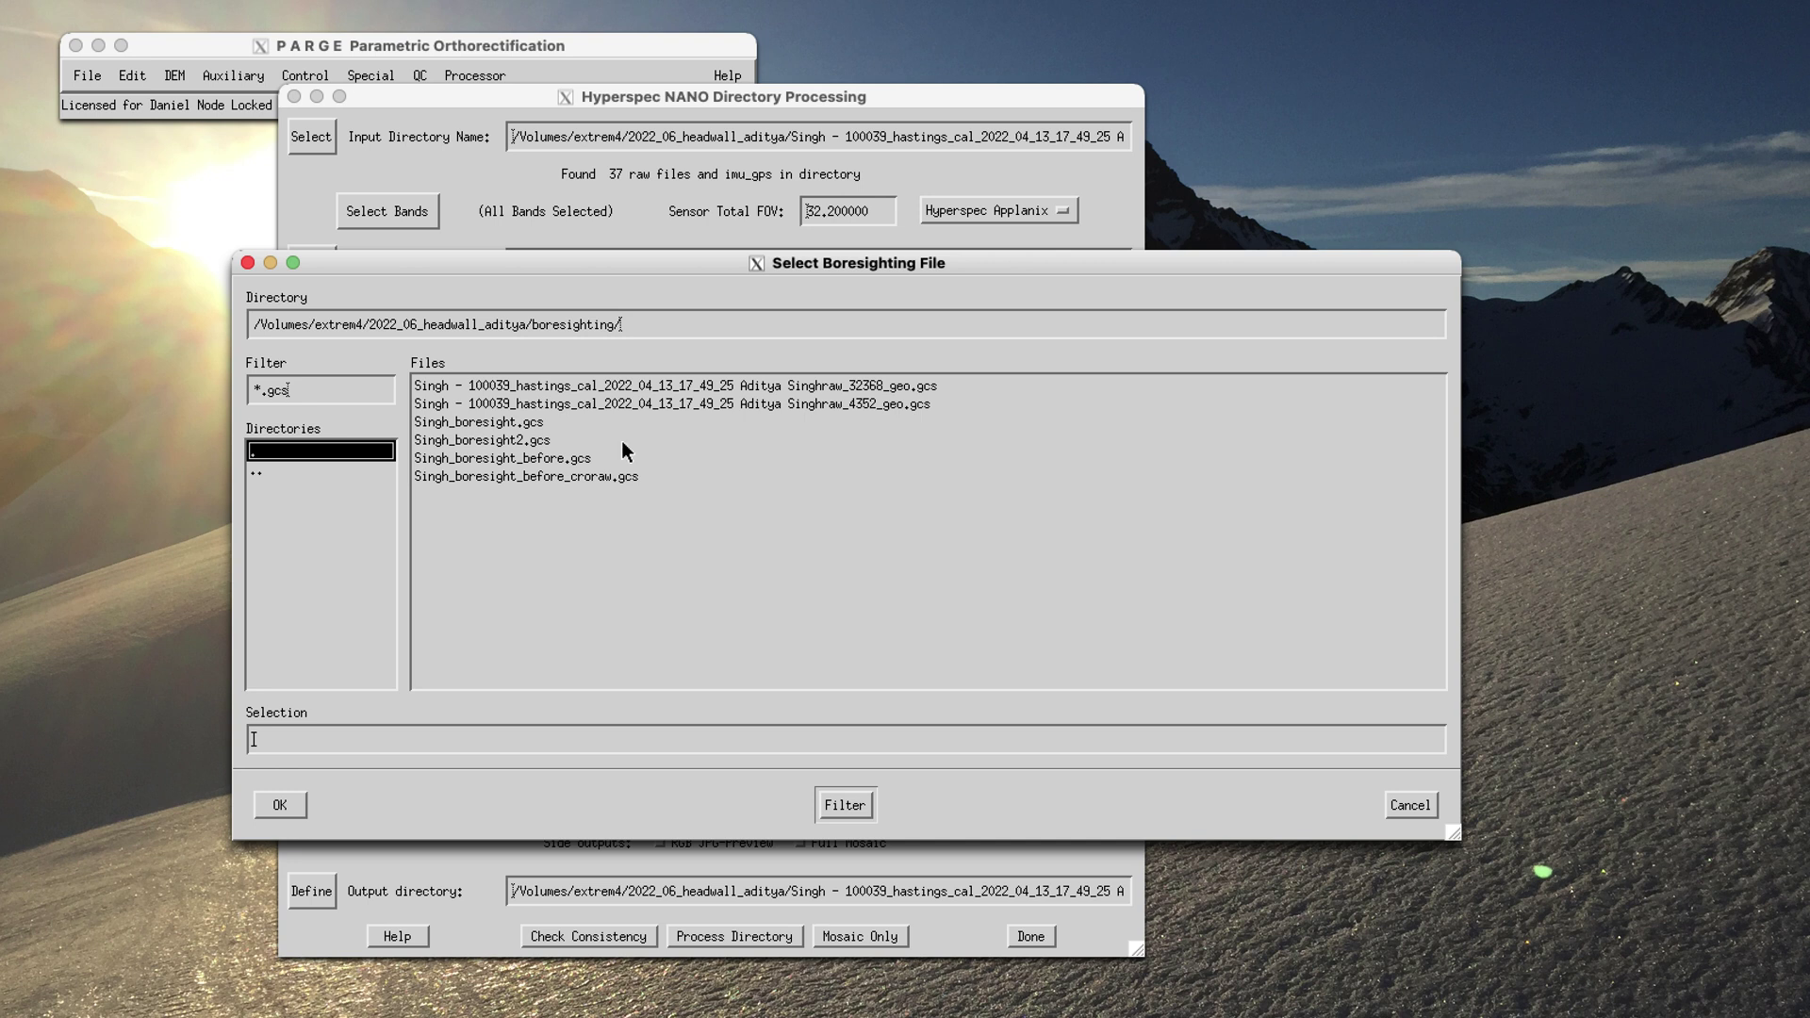
double_click(530, 439)
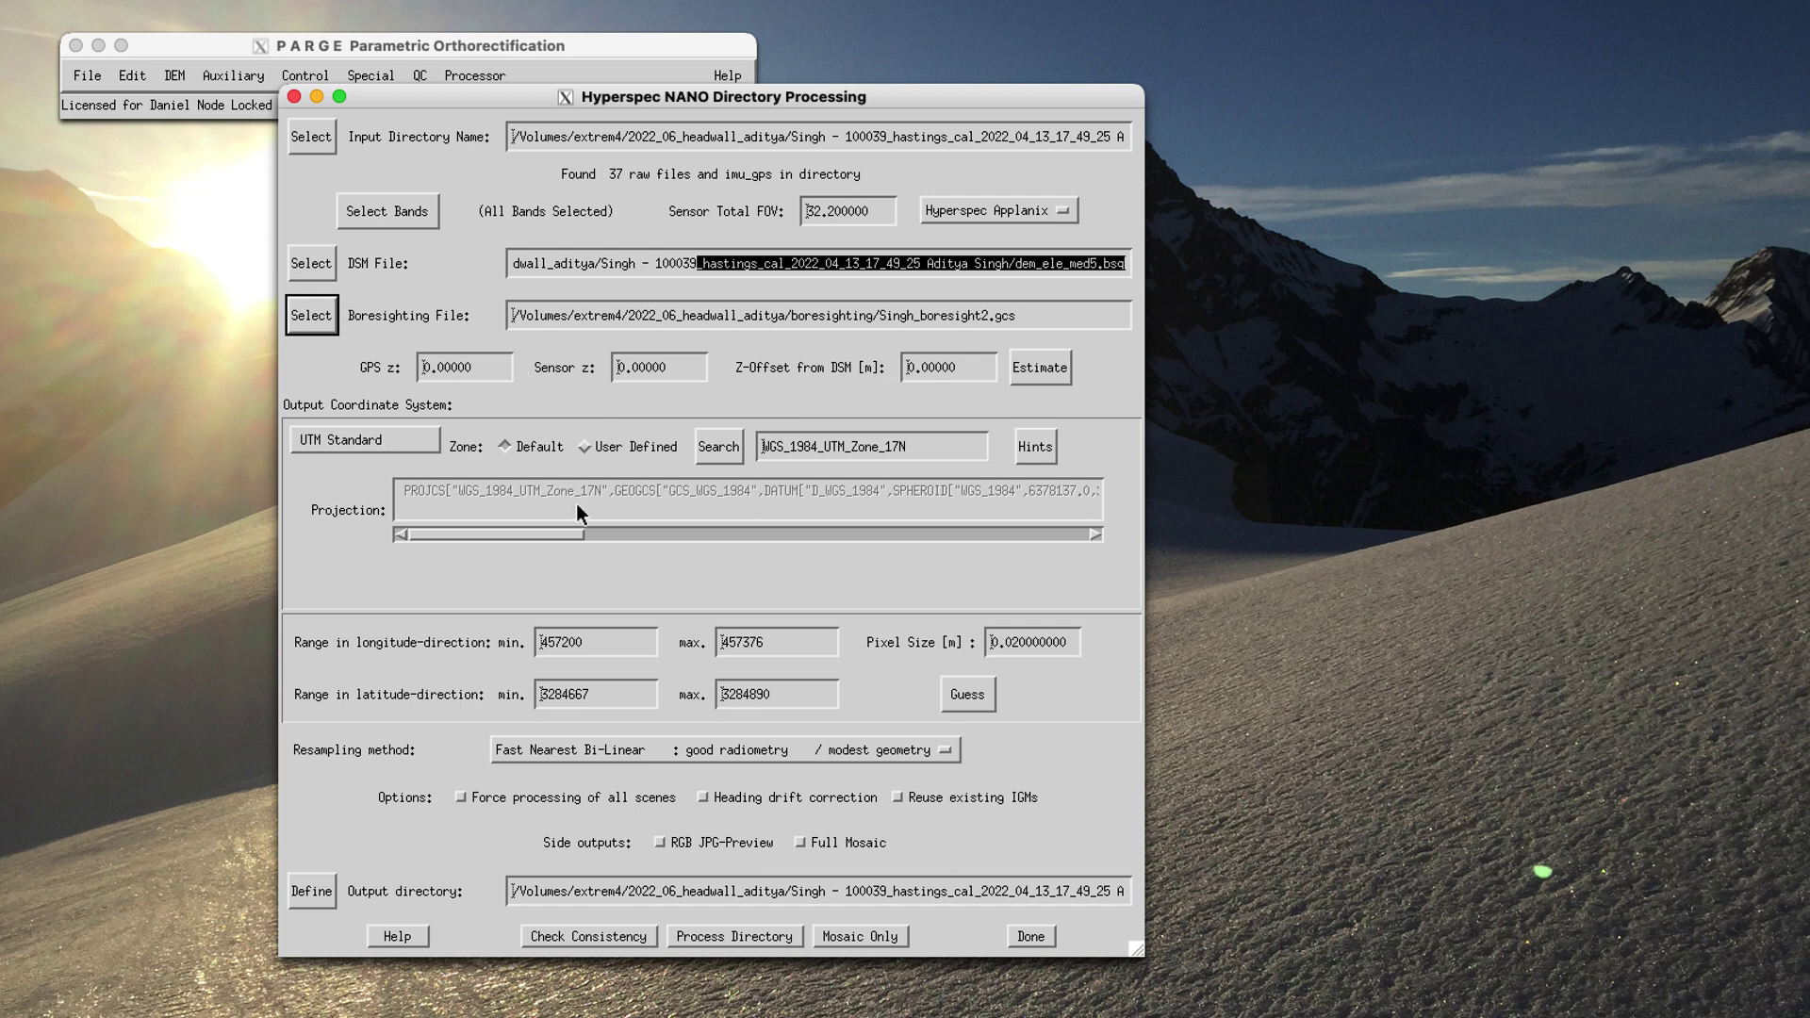
Step: Check the pixel size and coordinate ranges, and enable the RGB JPG-Preview and Full Mosaic side outputs
left_click(1016, 643)
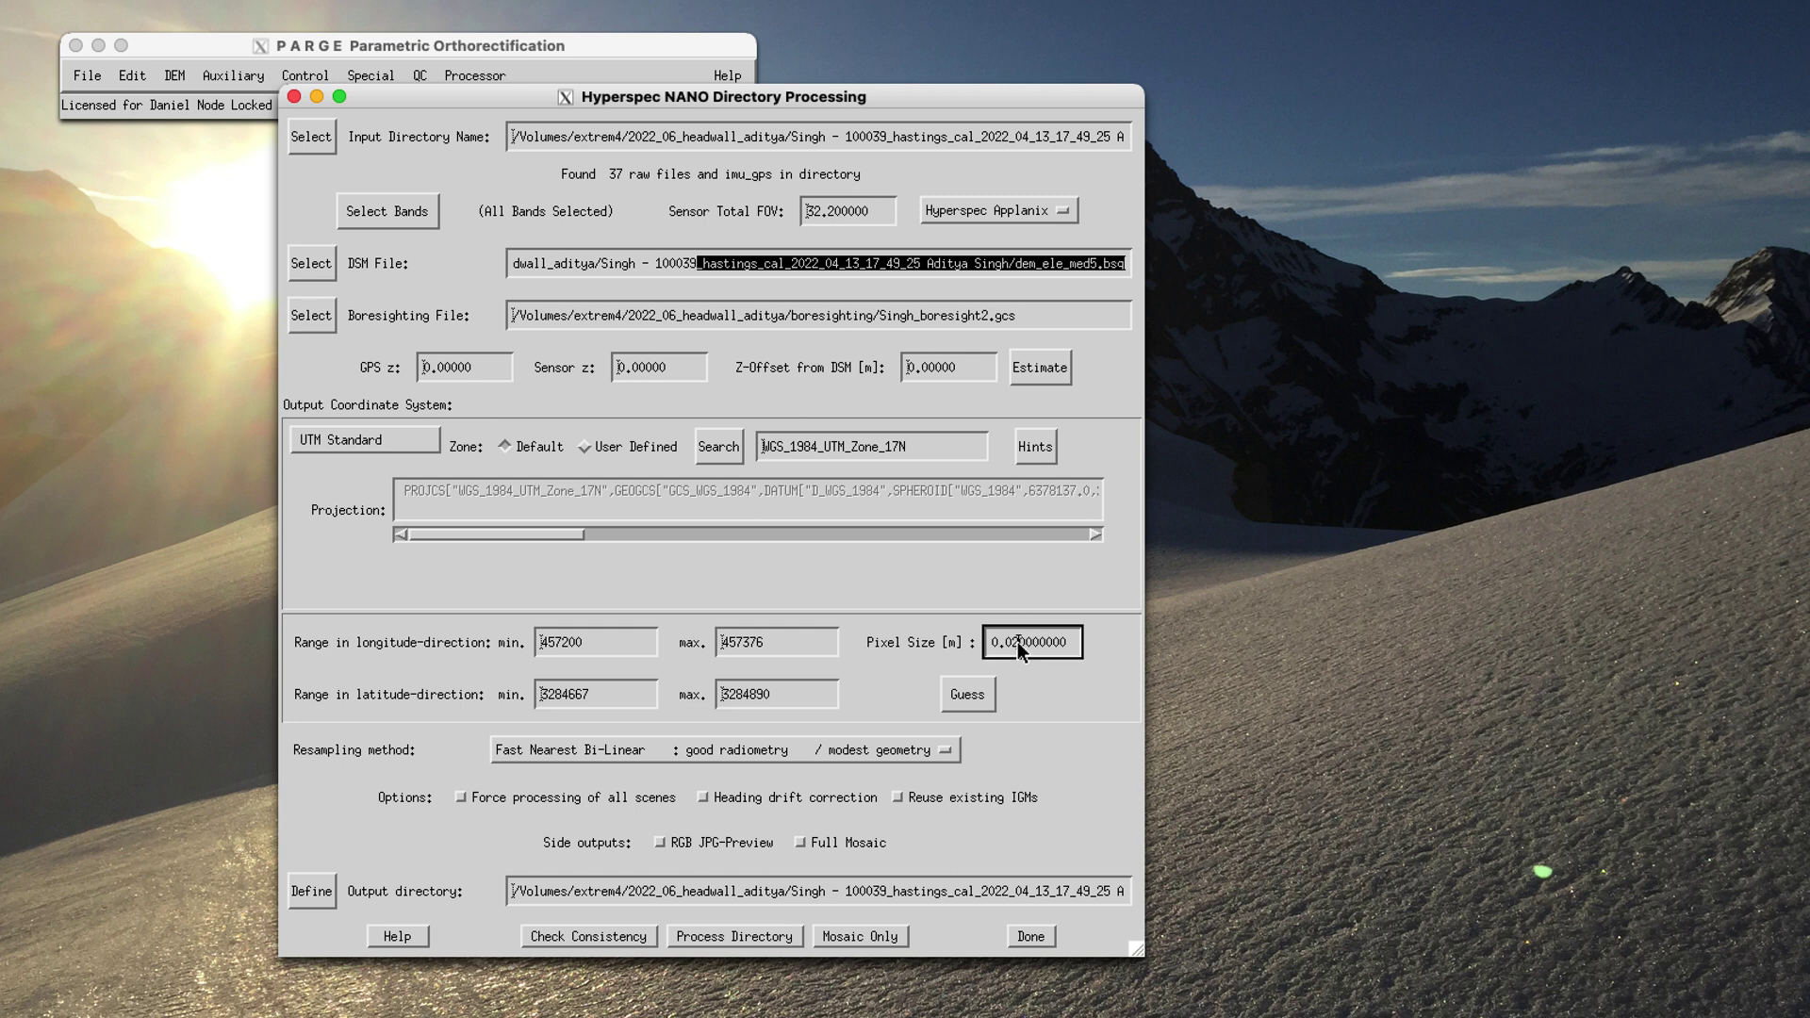
left_click(959, 692)
left_click(1021, 643)
left_click(615, 696)
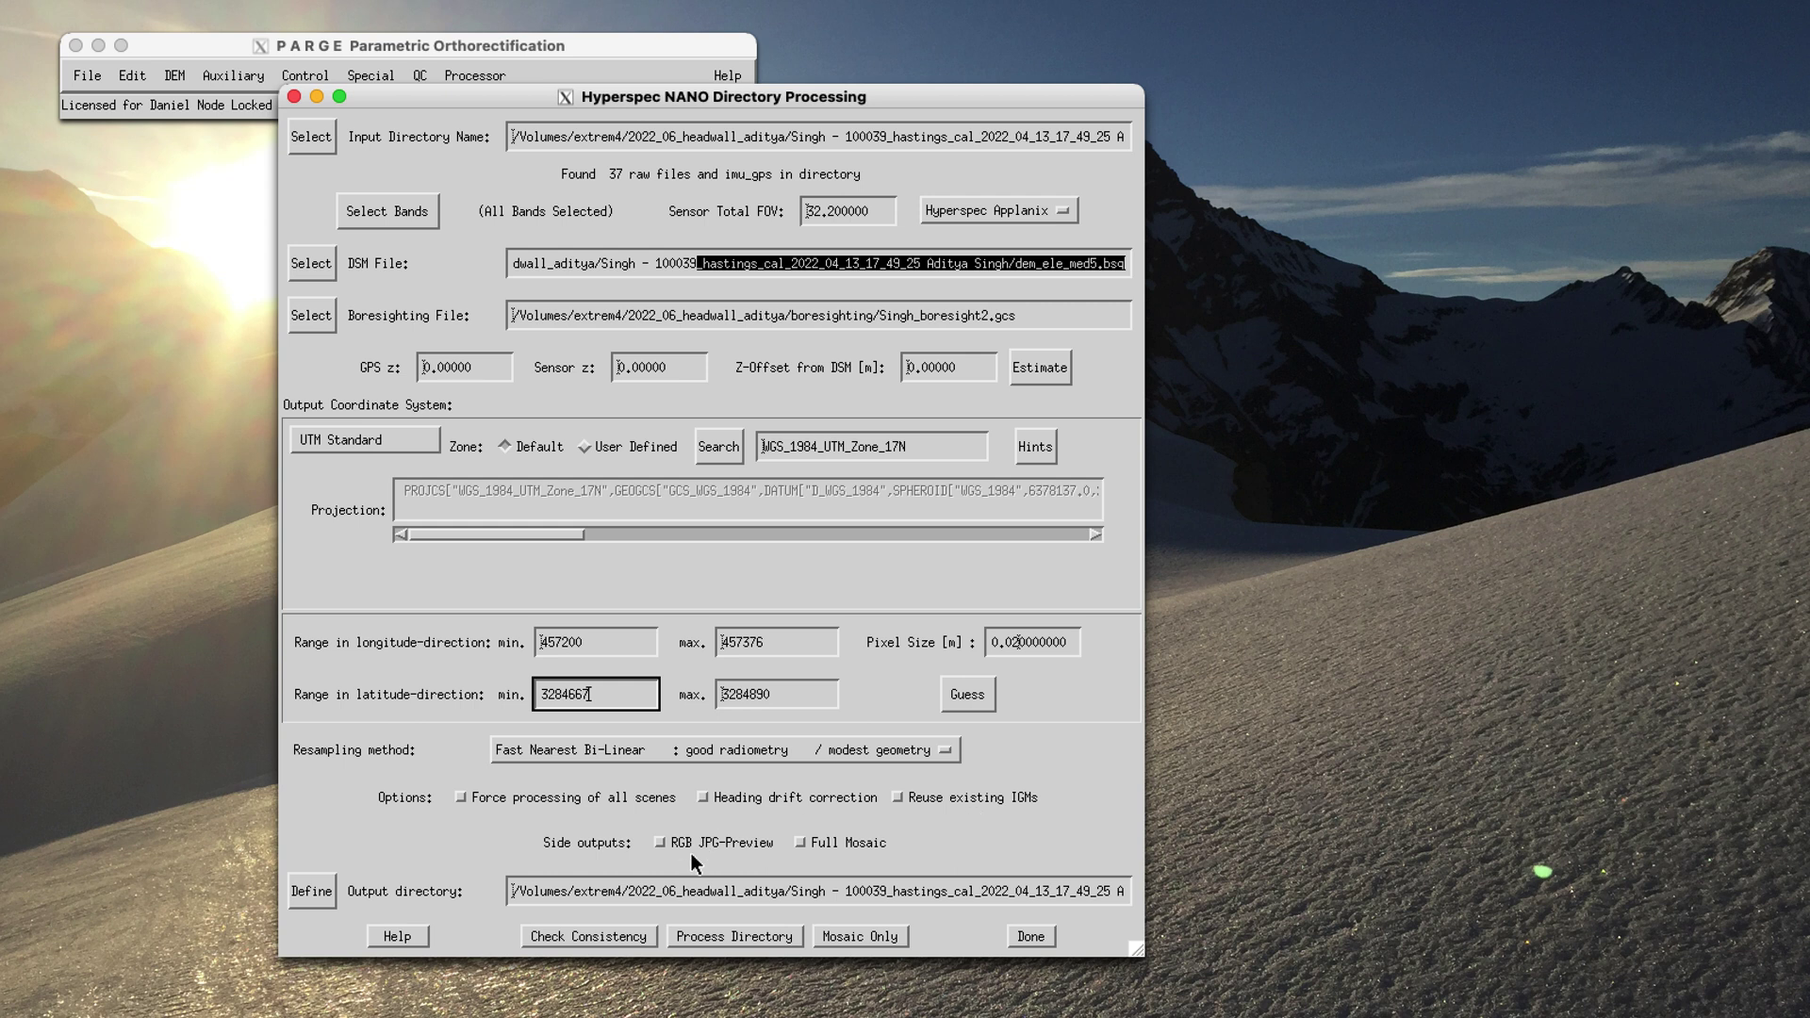
left_click(736, 843)
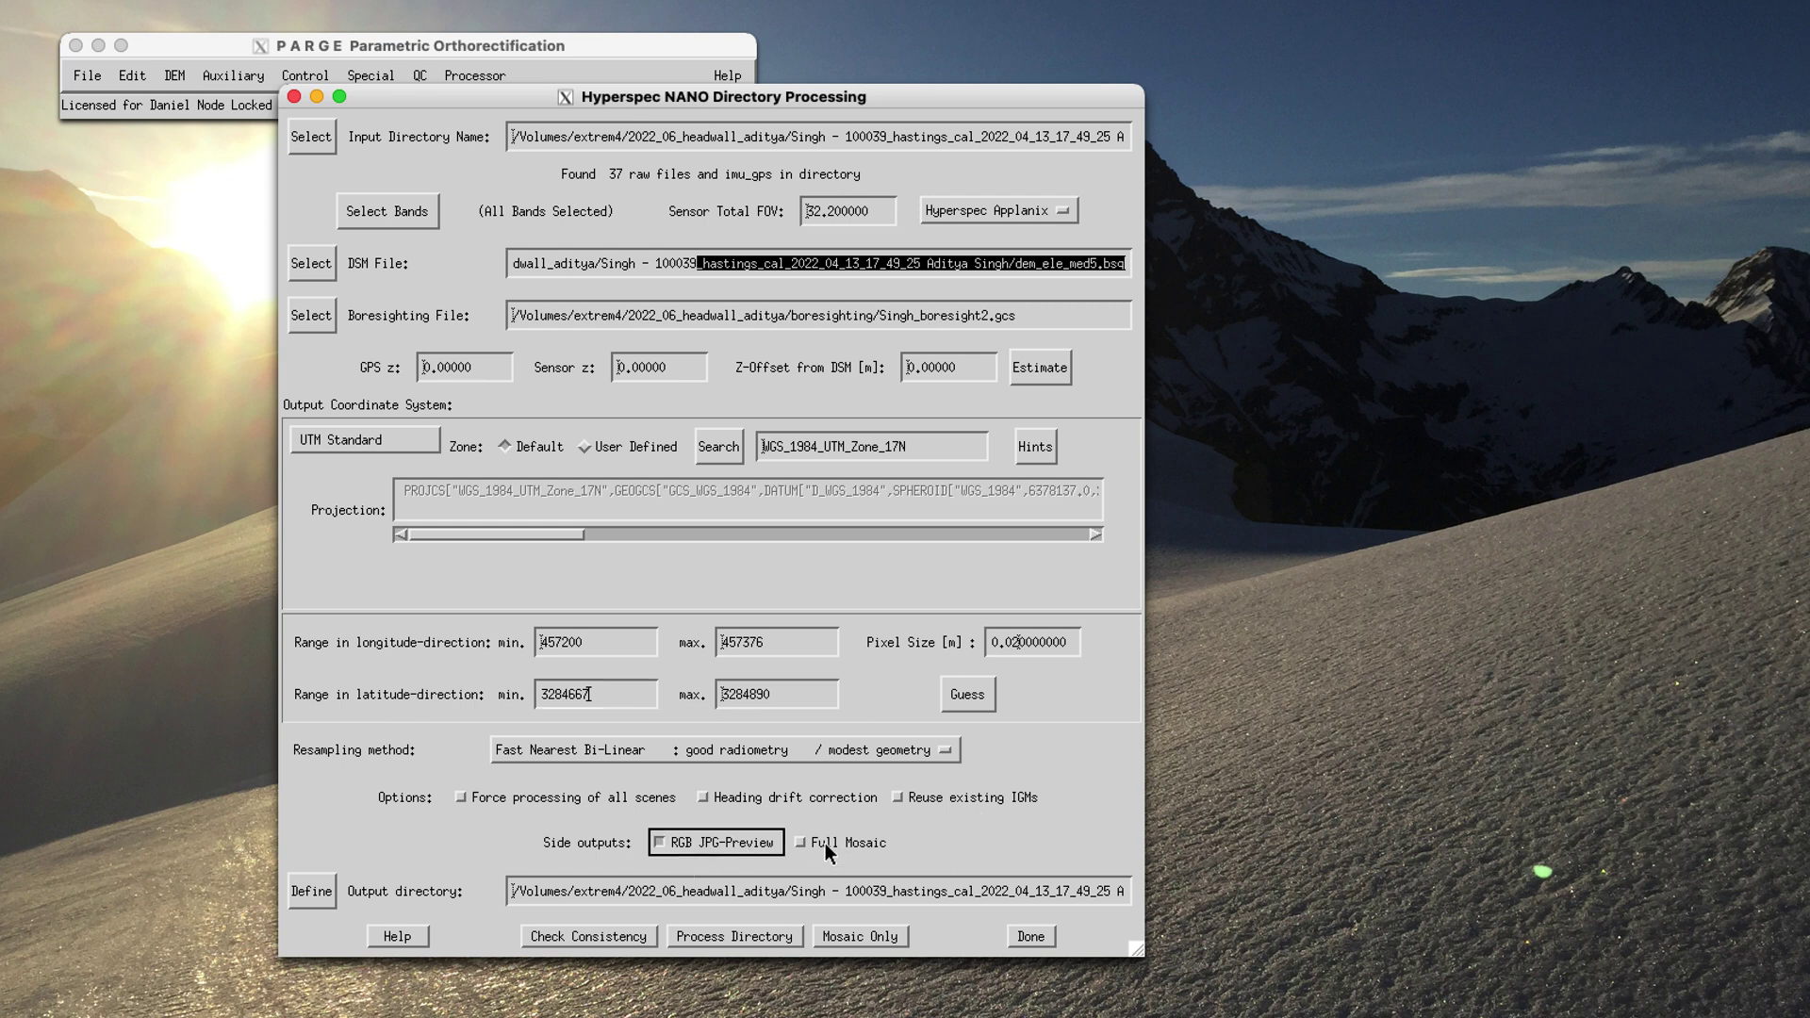
left_click(828, 846)
Step: Define the output directory from the output2 folder inside 100039_hastings_cal_2022_04_13_17_49_25, and change the end of its path to output3
left_click_drag(920, 892, 1256, 915)
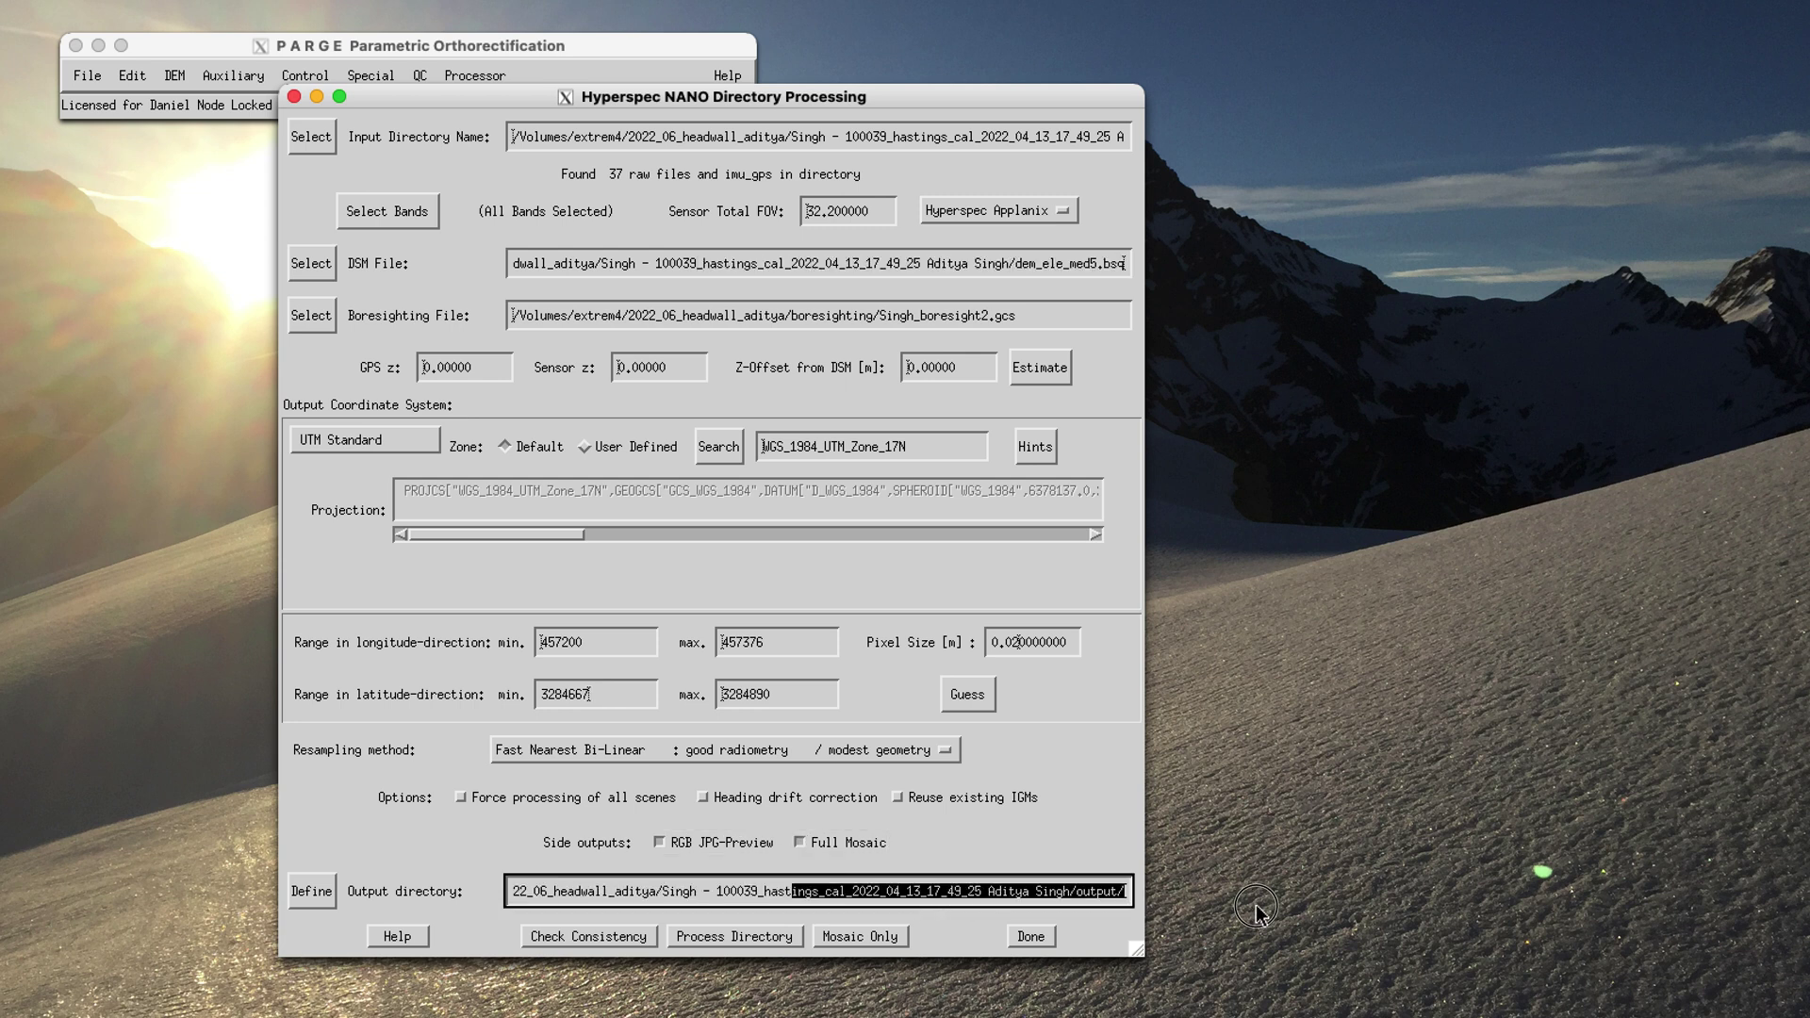
left_click(1114, 894)
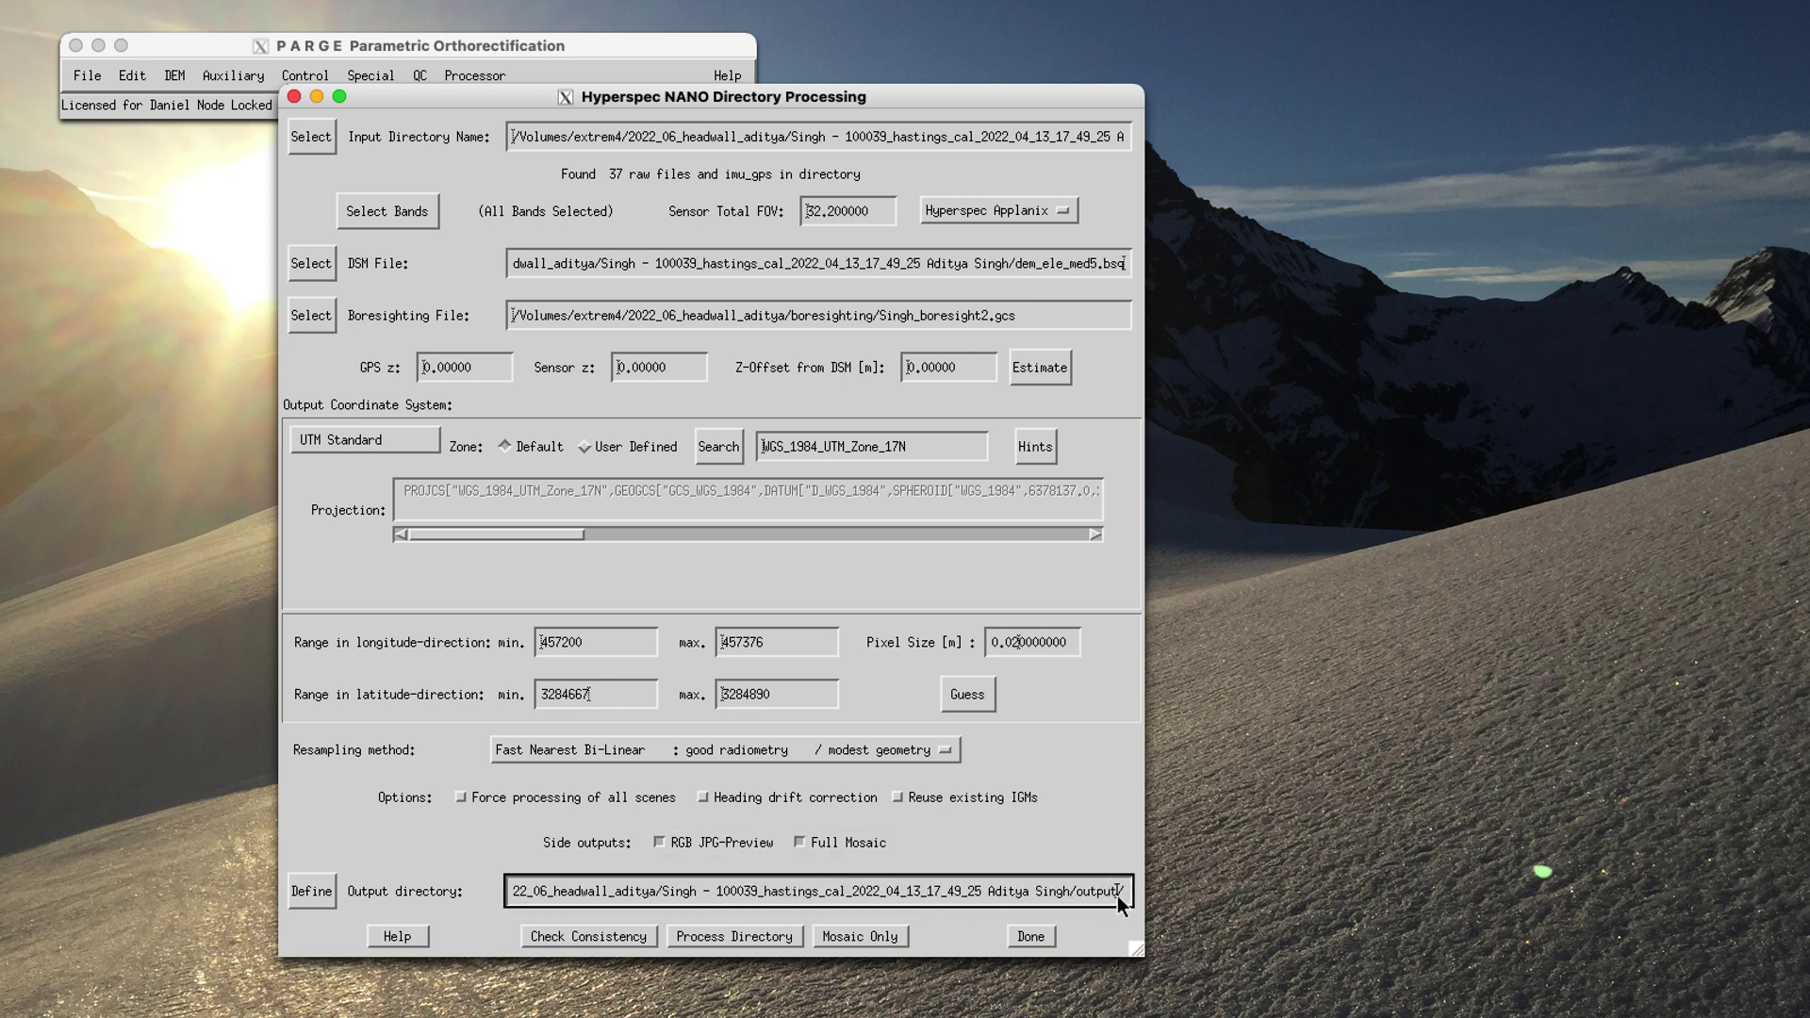
left_click(313, 891)
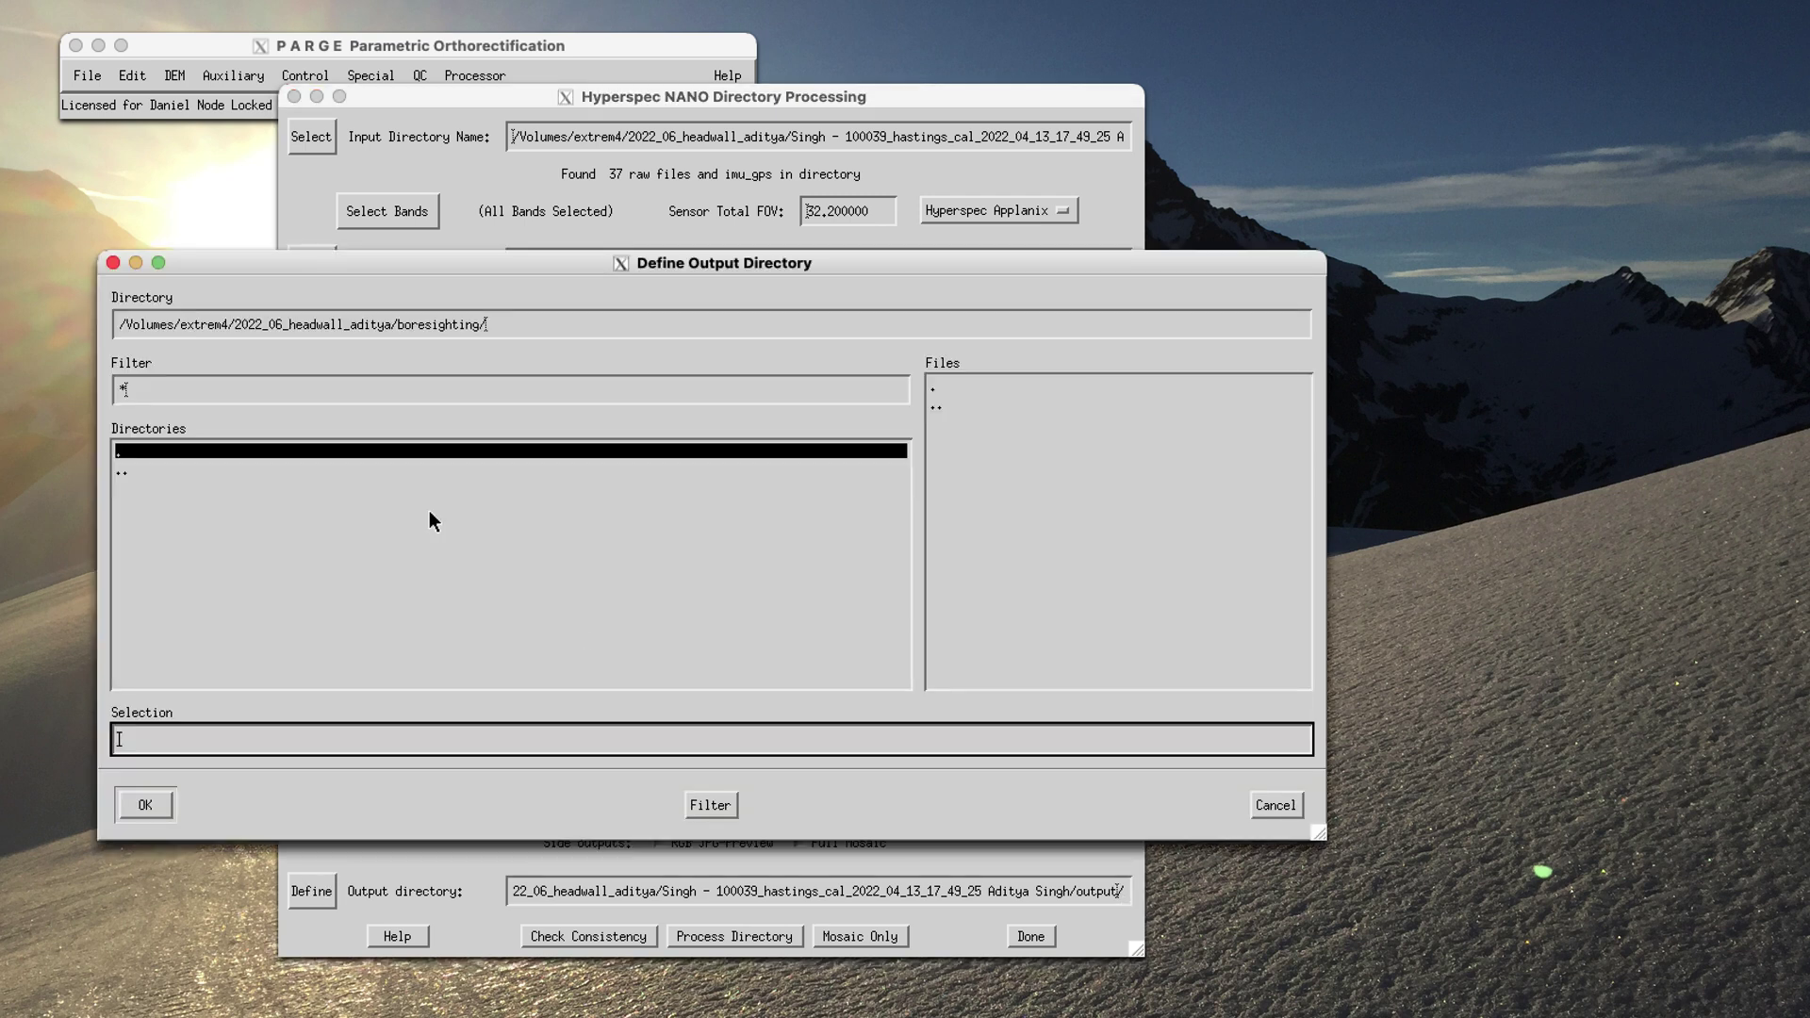
double_click(188, 479)
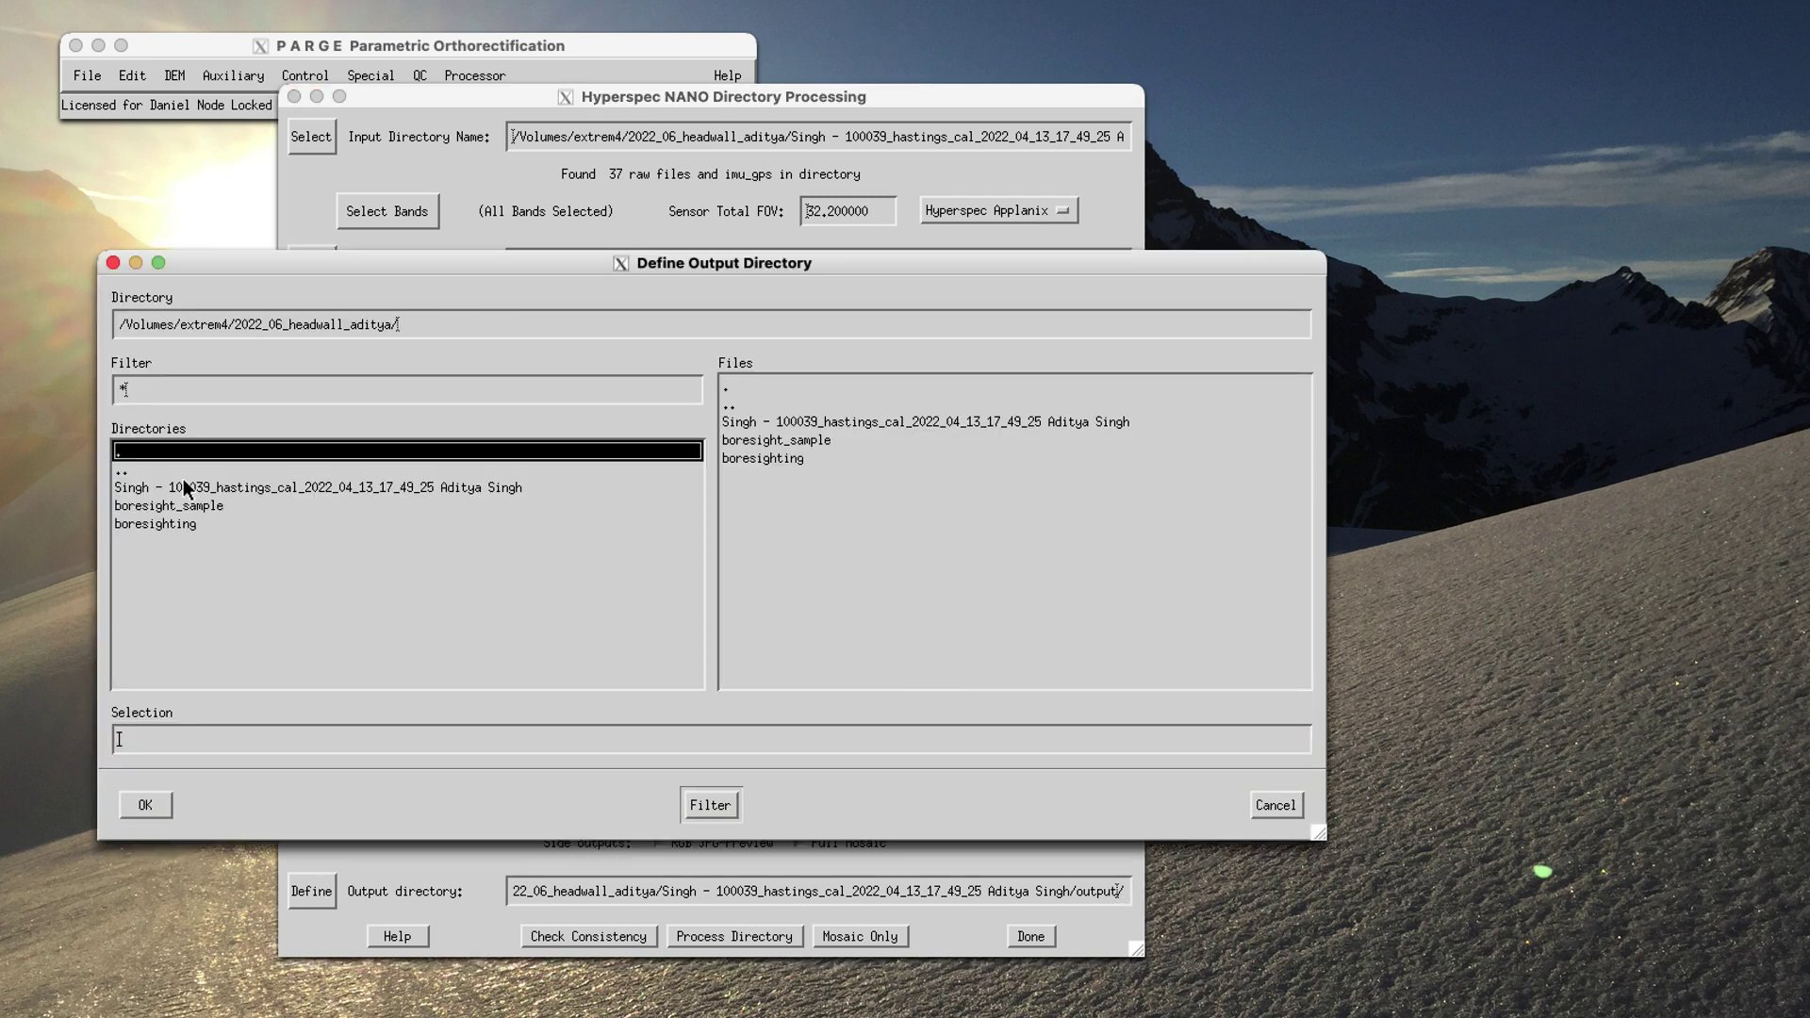
double_click(300, 489)
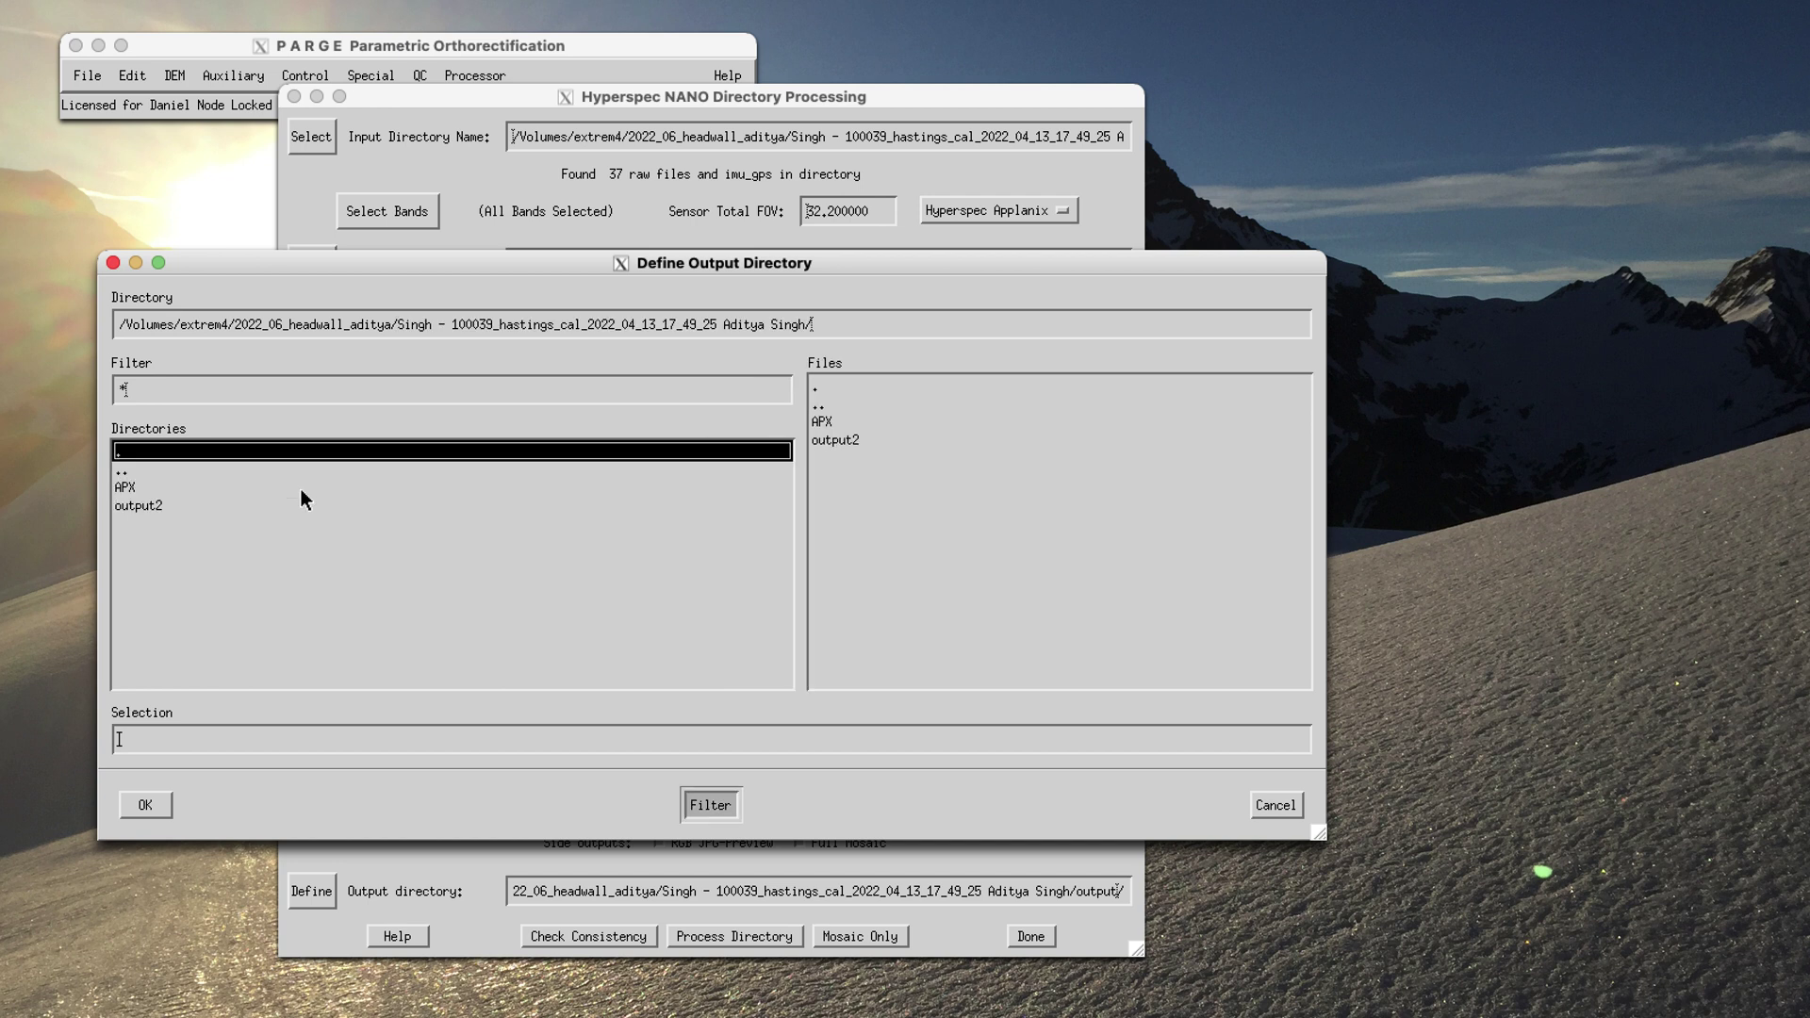
left_click(228, 506)
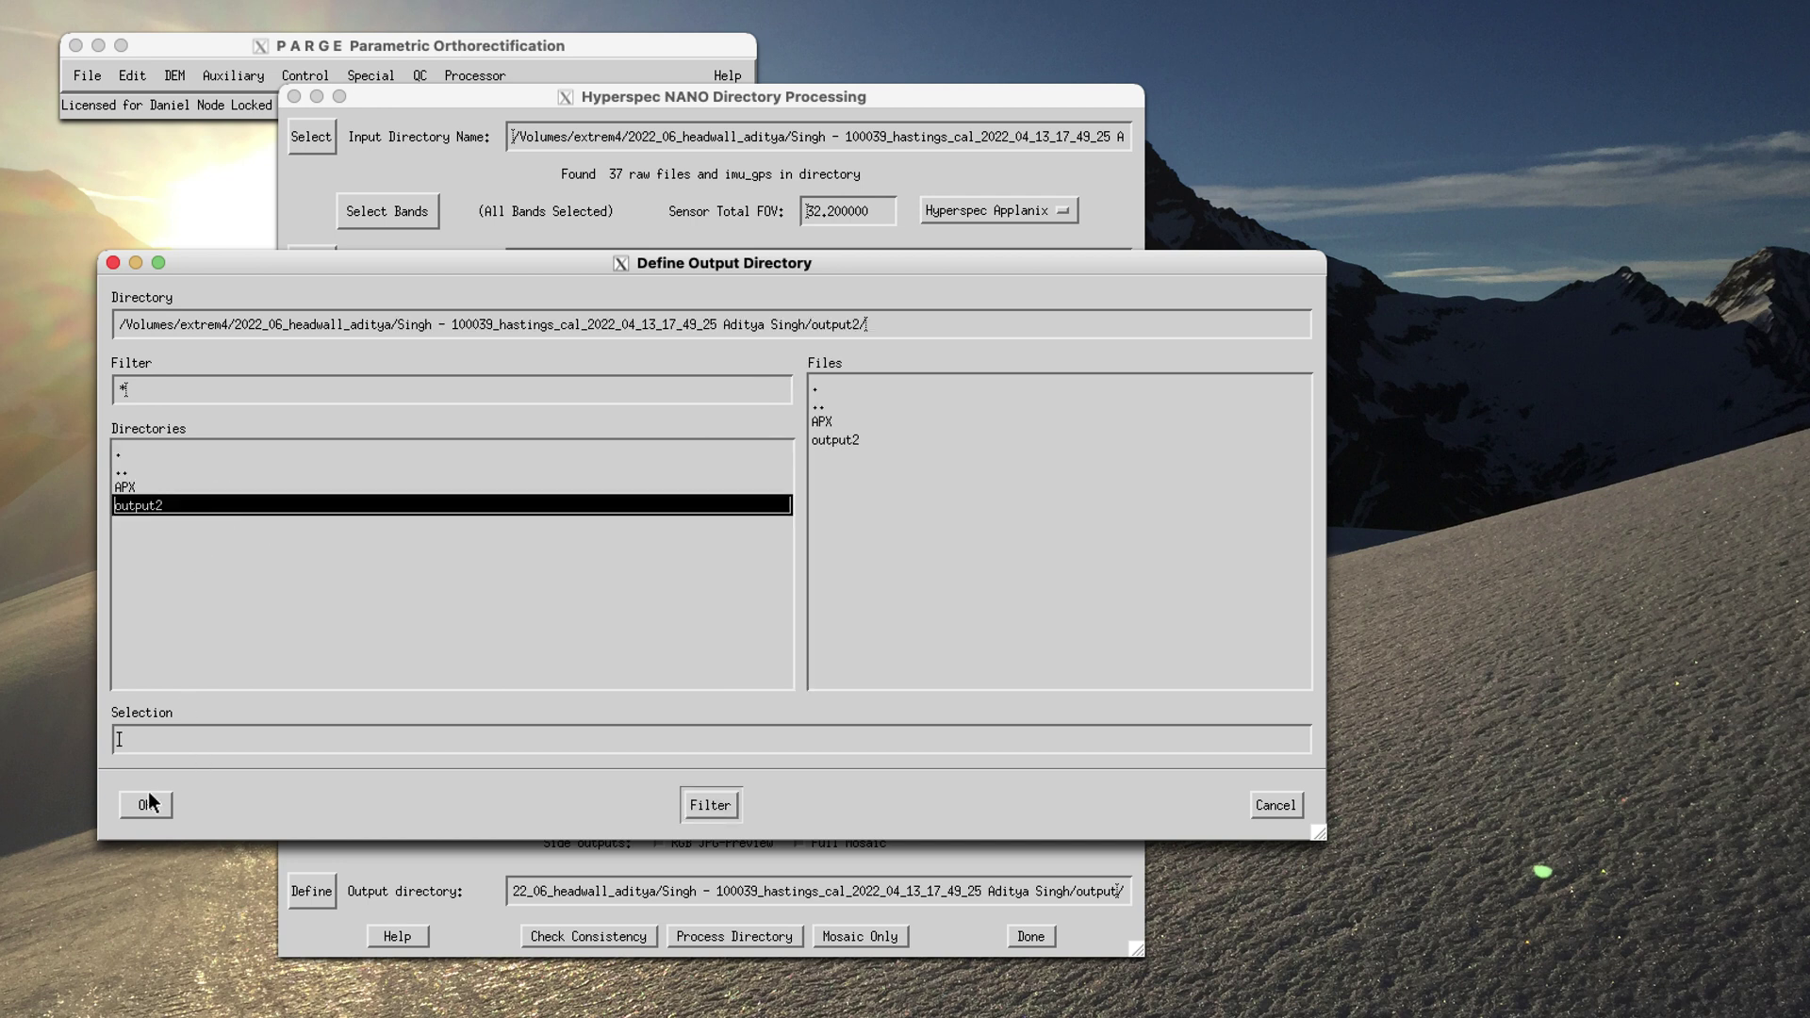
double_click(204, 506)
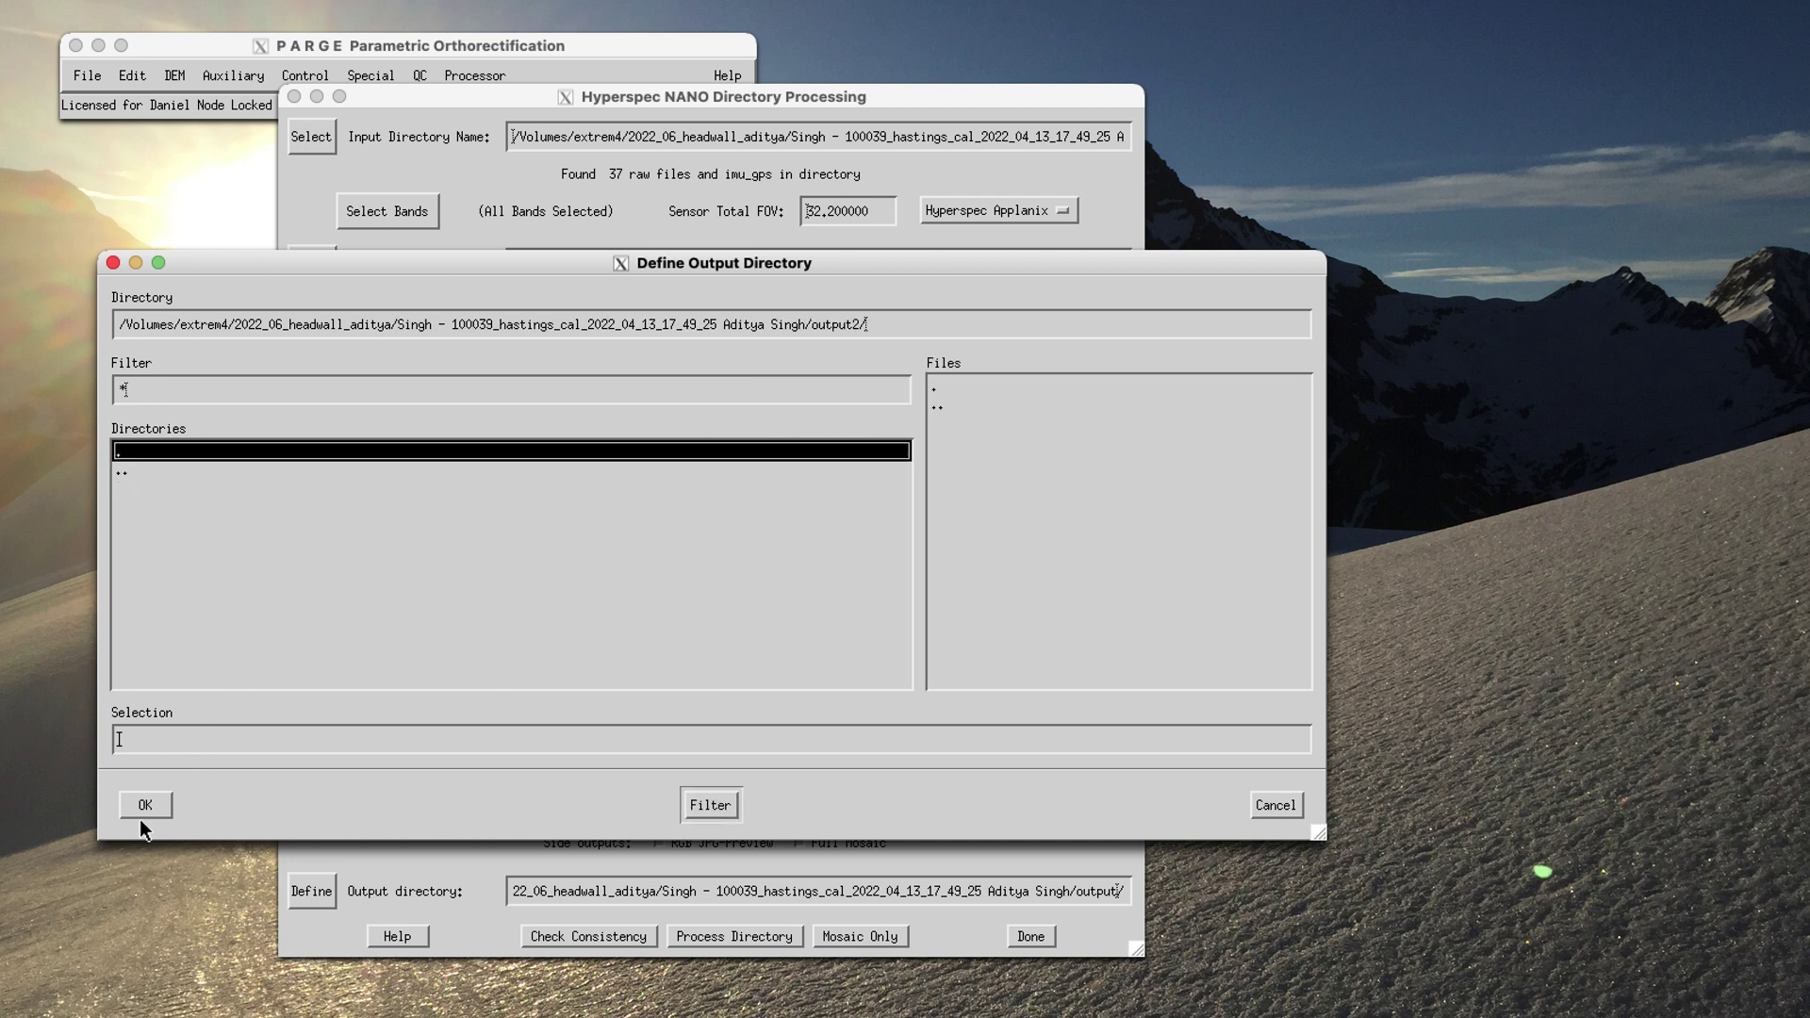
left_click(146, 805)
left_click_drag(986, 892, 1234, 896)
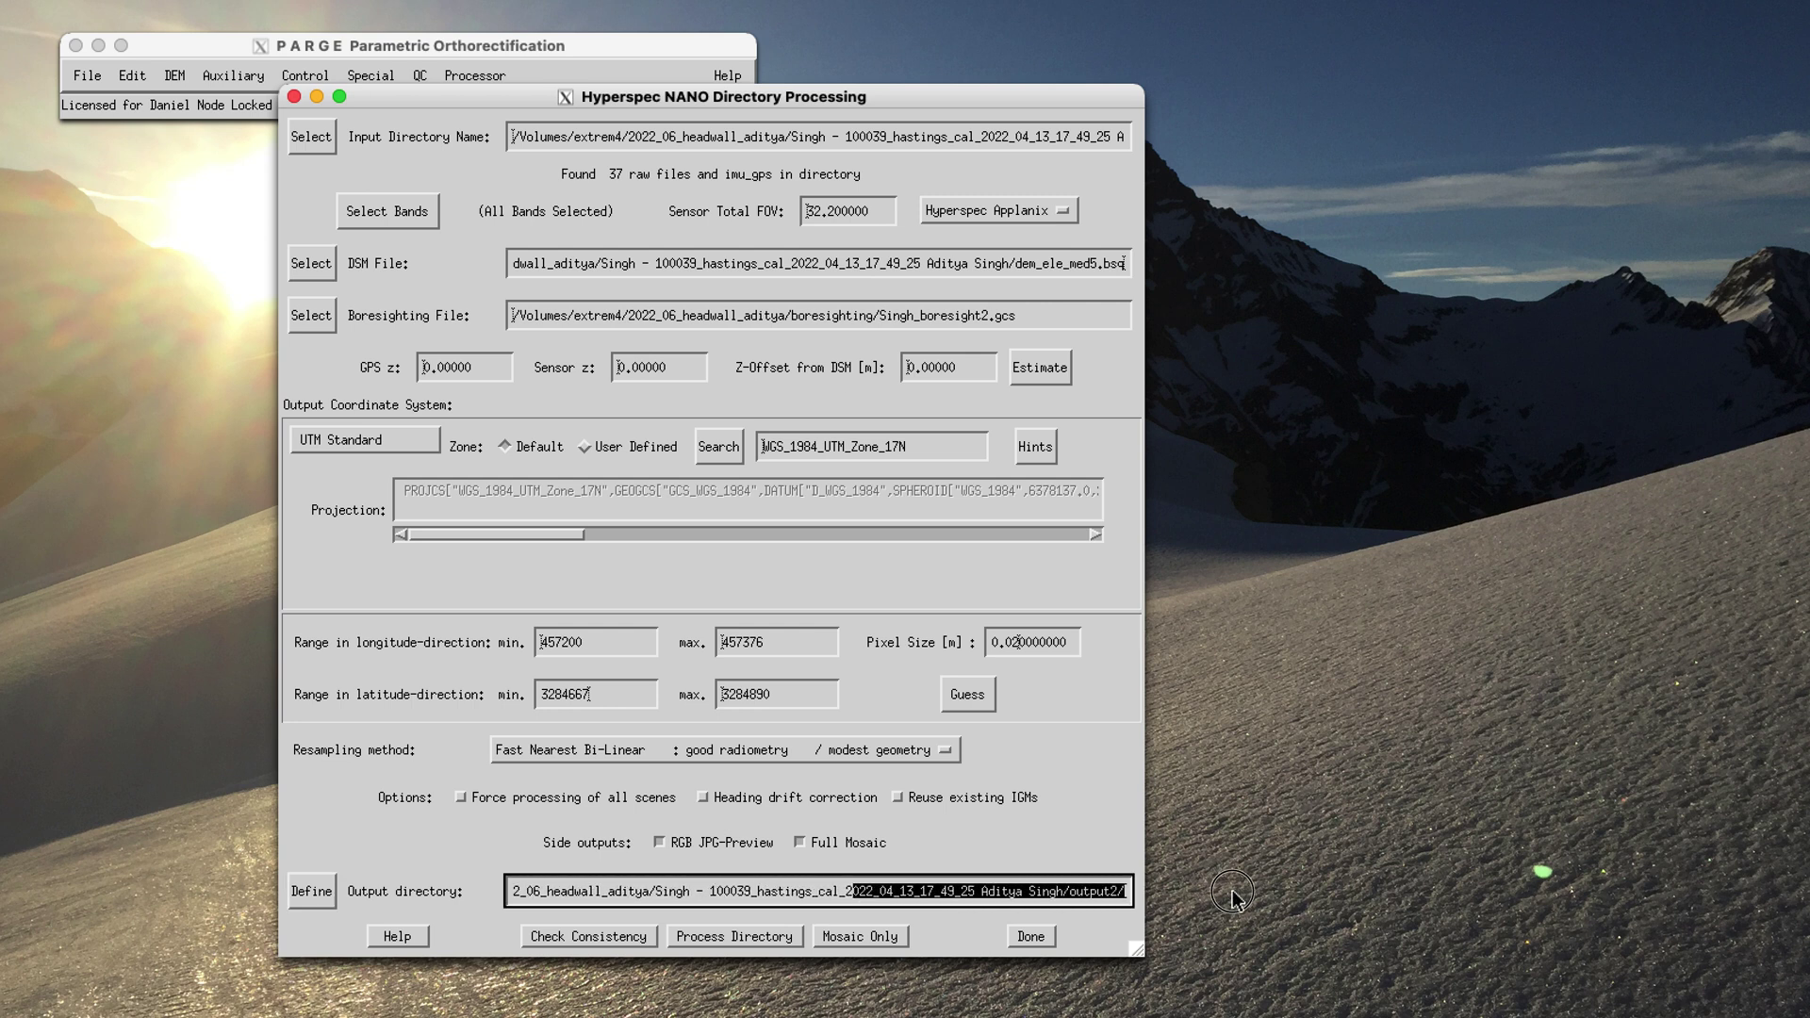
left_click(1117, 900)
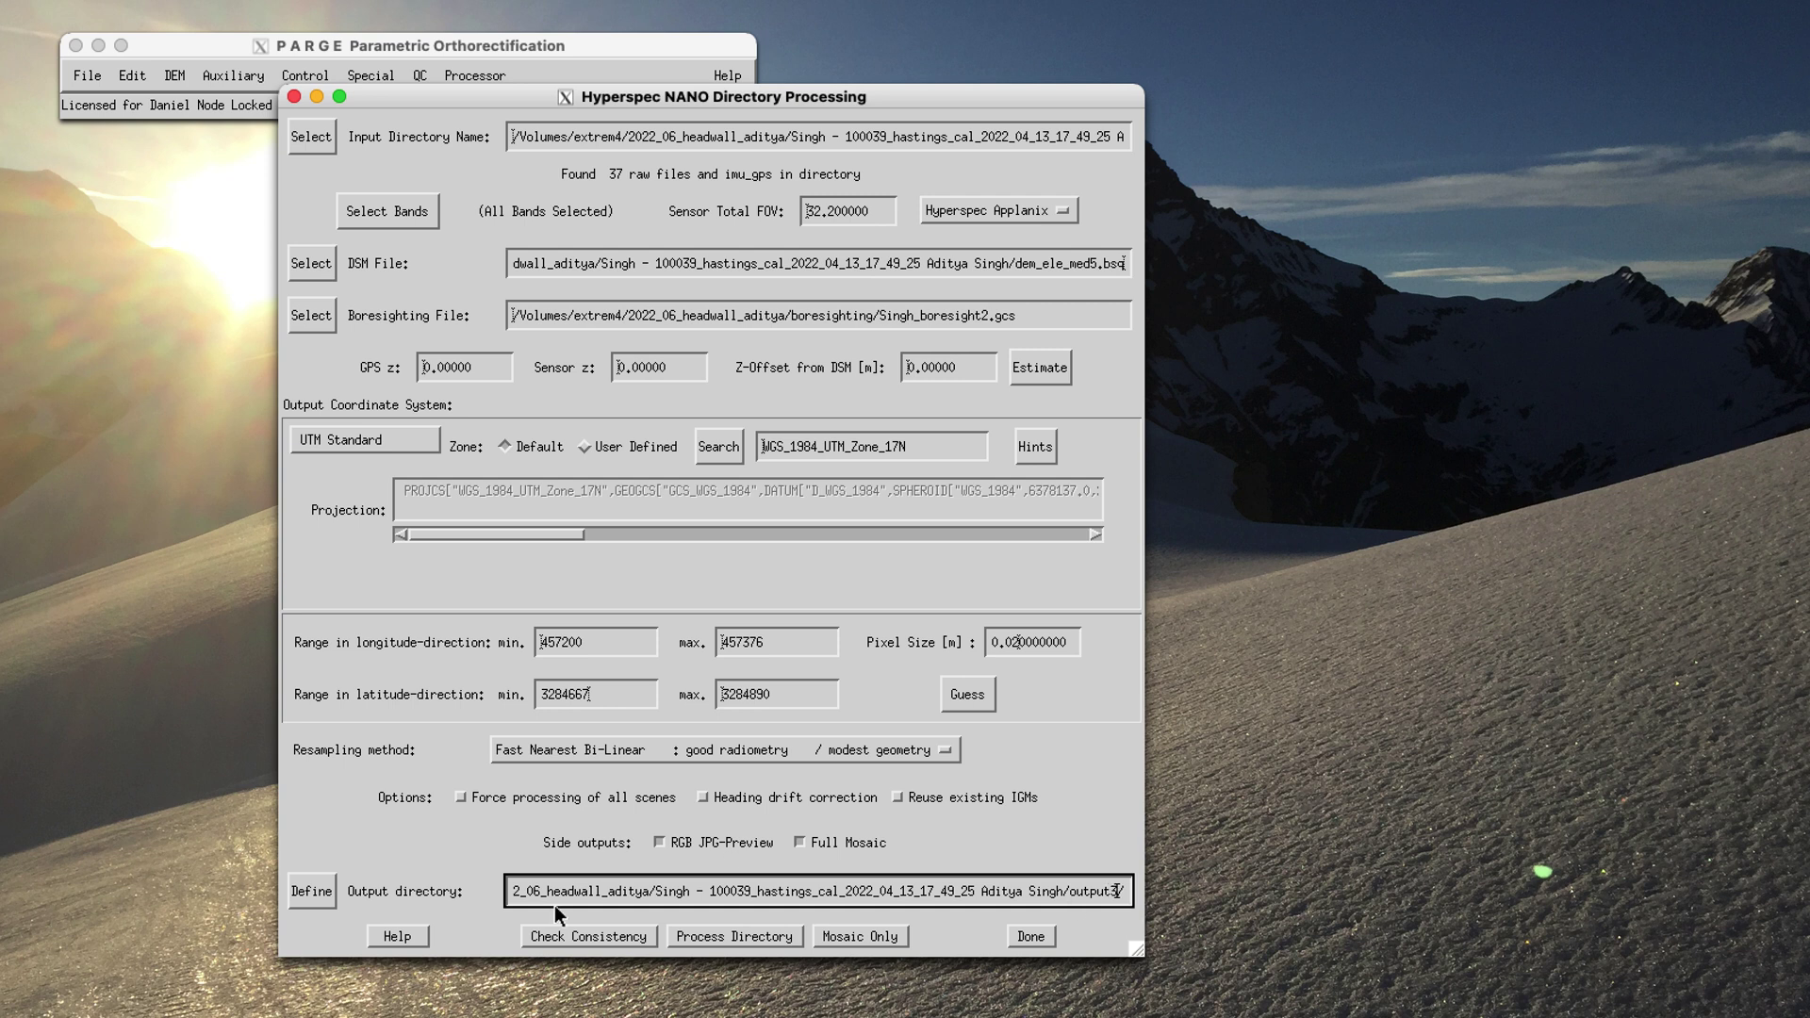
Step: Run the consistency check on the GPS and DSM ranges, dismiss its report, and close the directory processing dialog
left_click(613, 936)
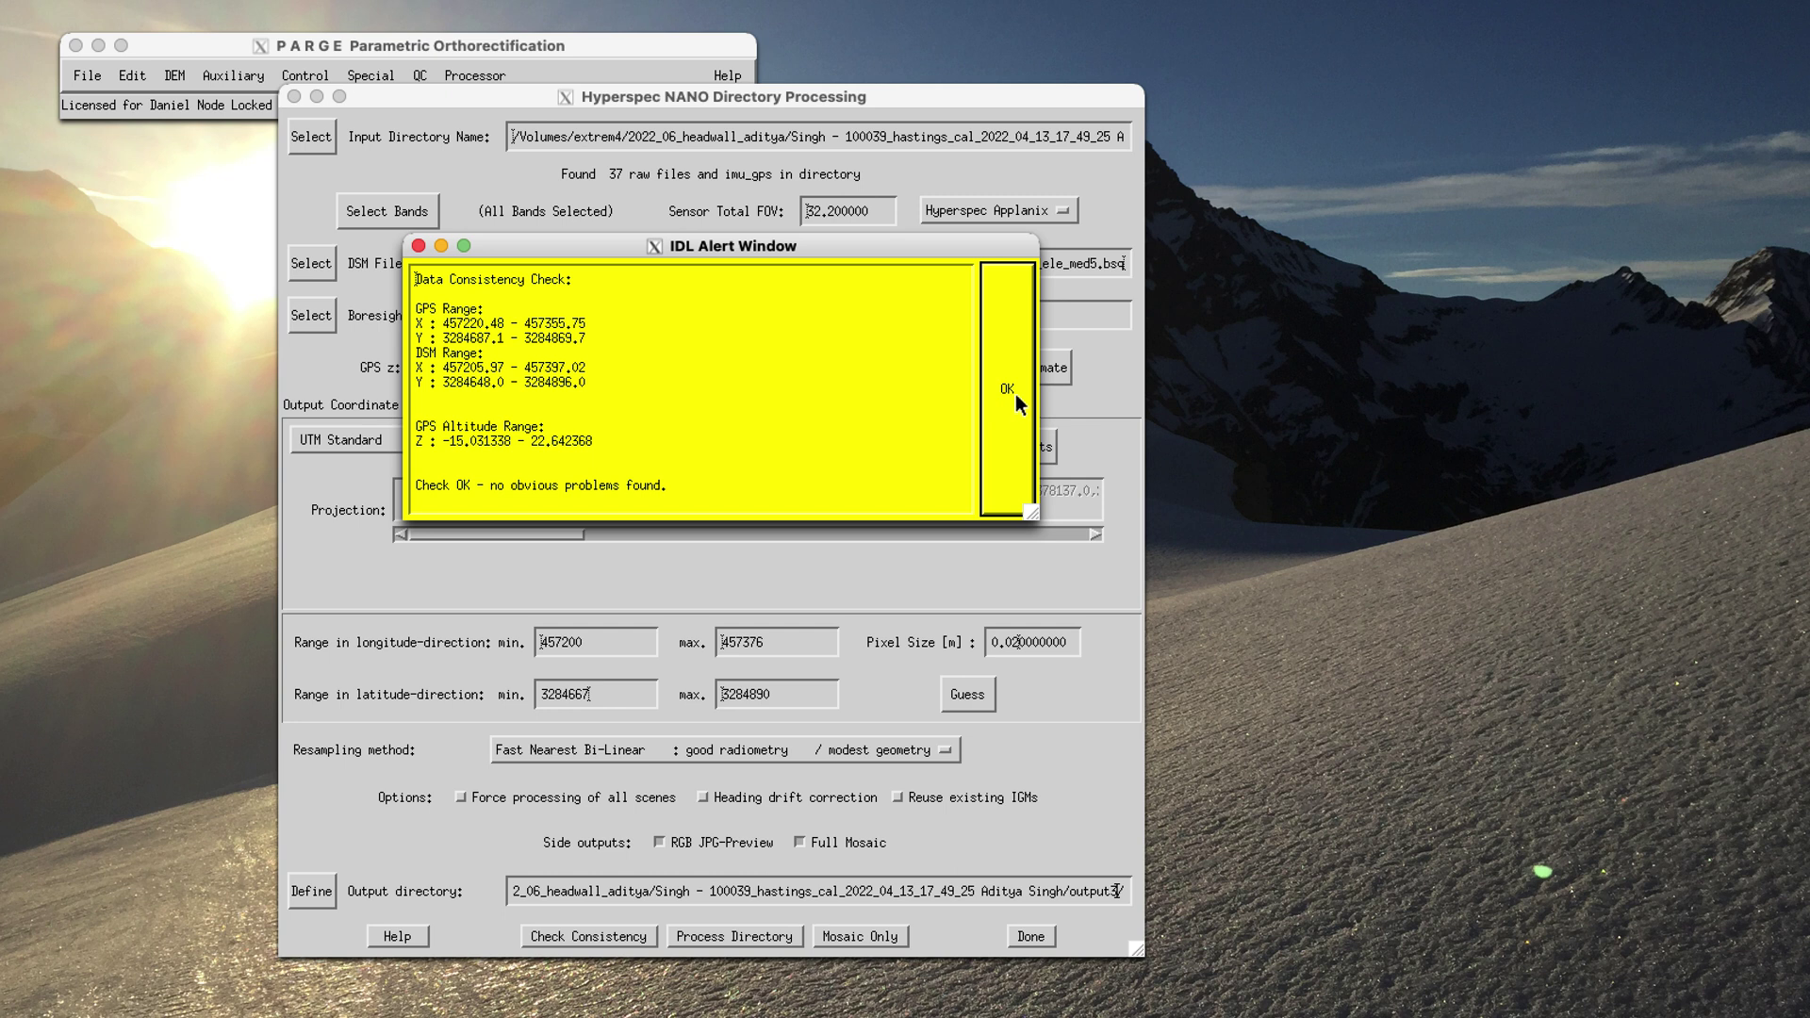
left_click(1015, 394)
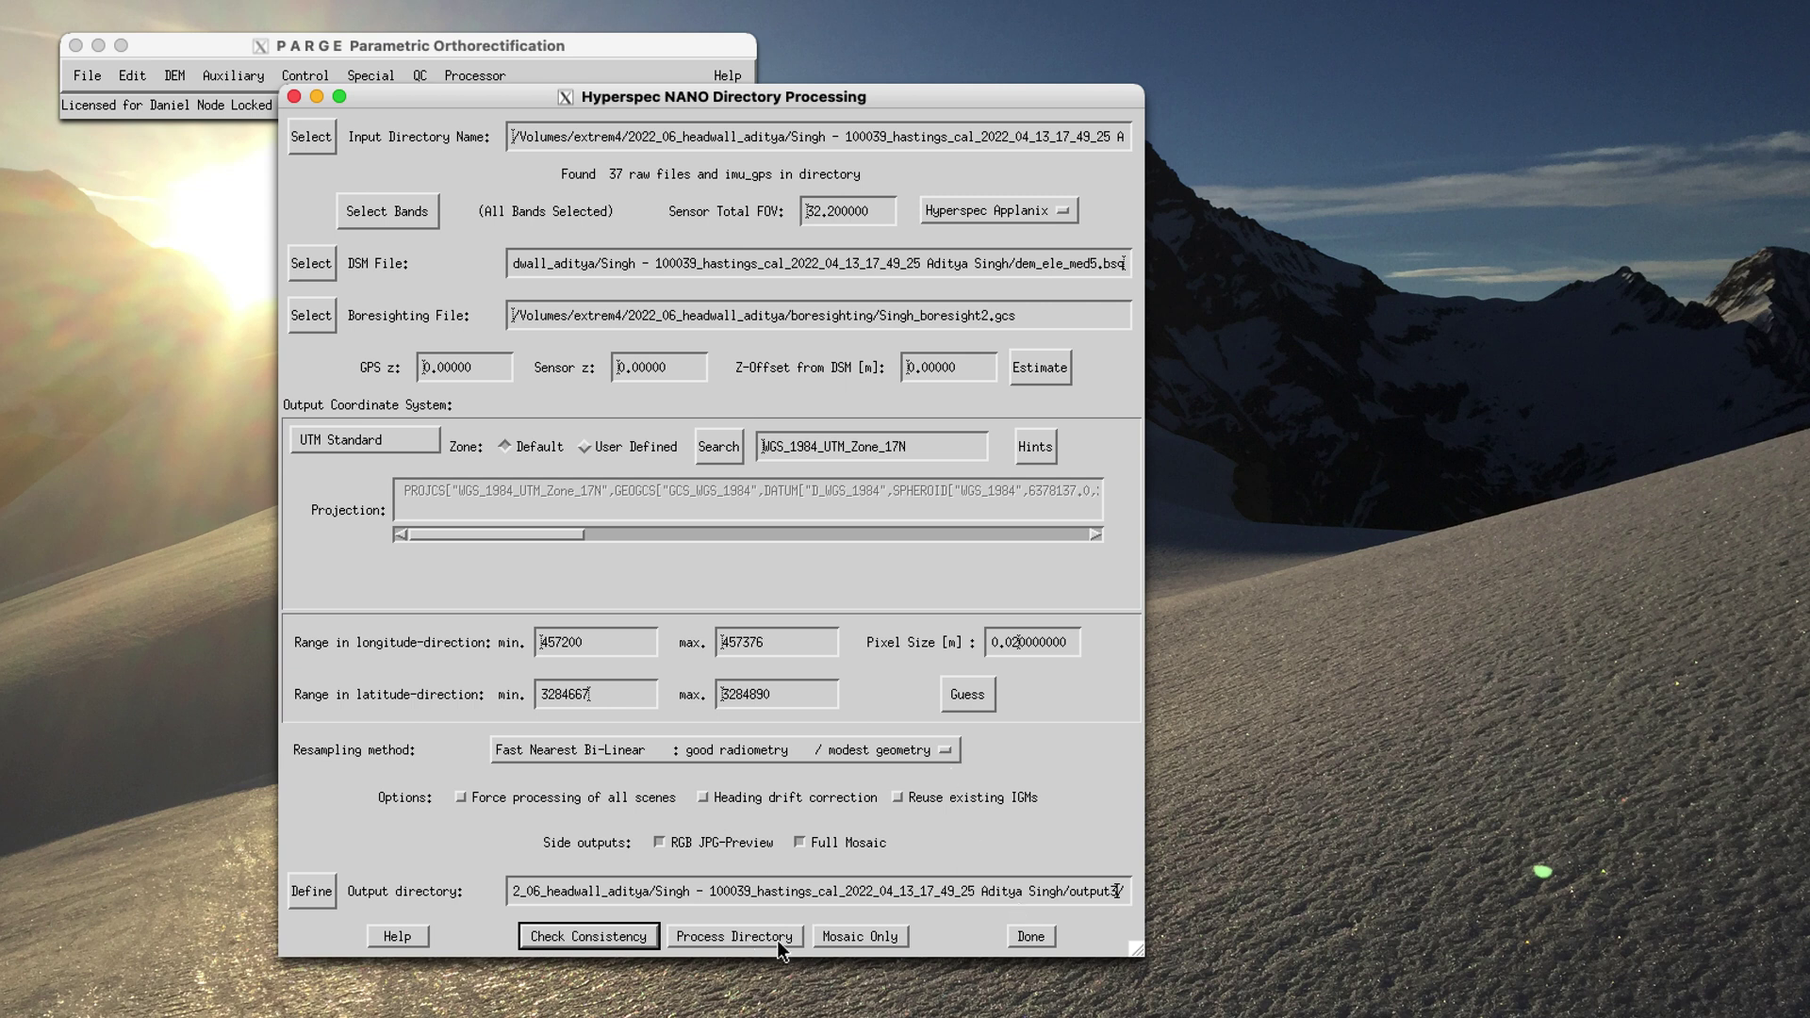
left_click(1037, 936)
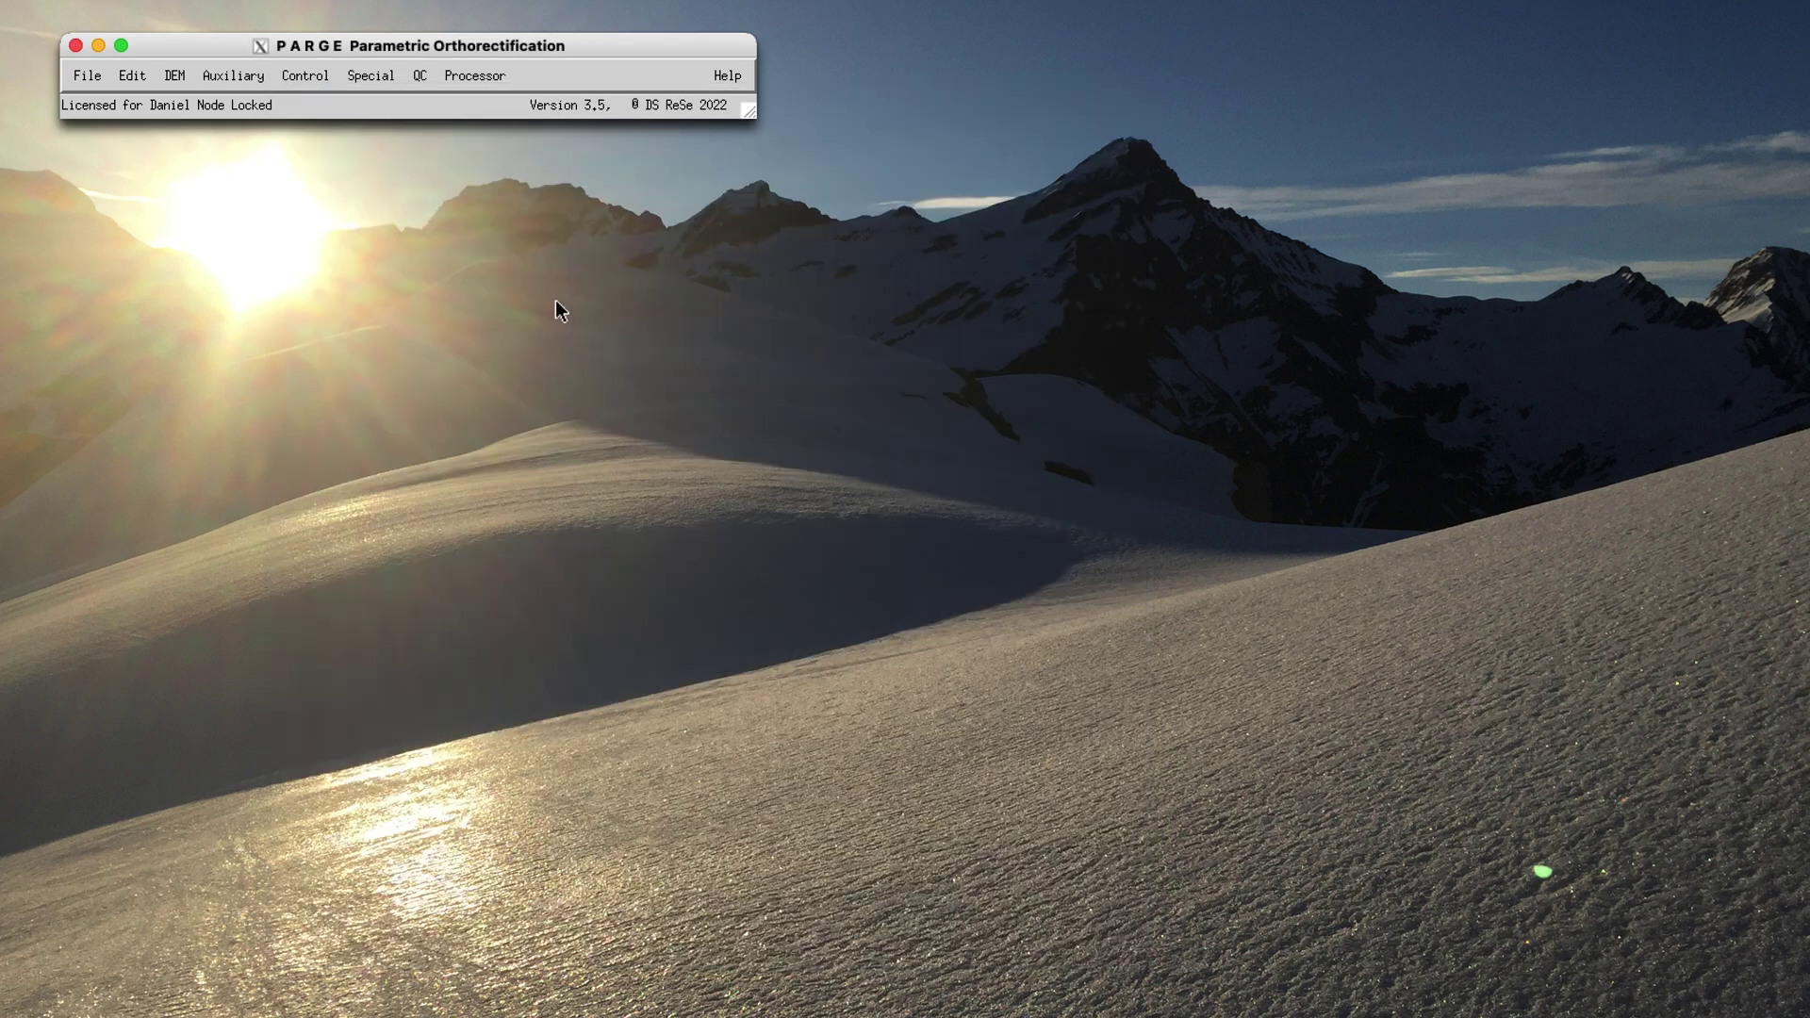
Step: Browse the processed files in the output2 folder and open the mosaic_nano2022-07-06T13.bsq image for display
left_click(88, 76)
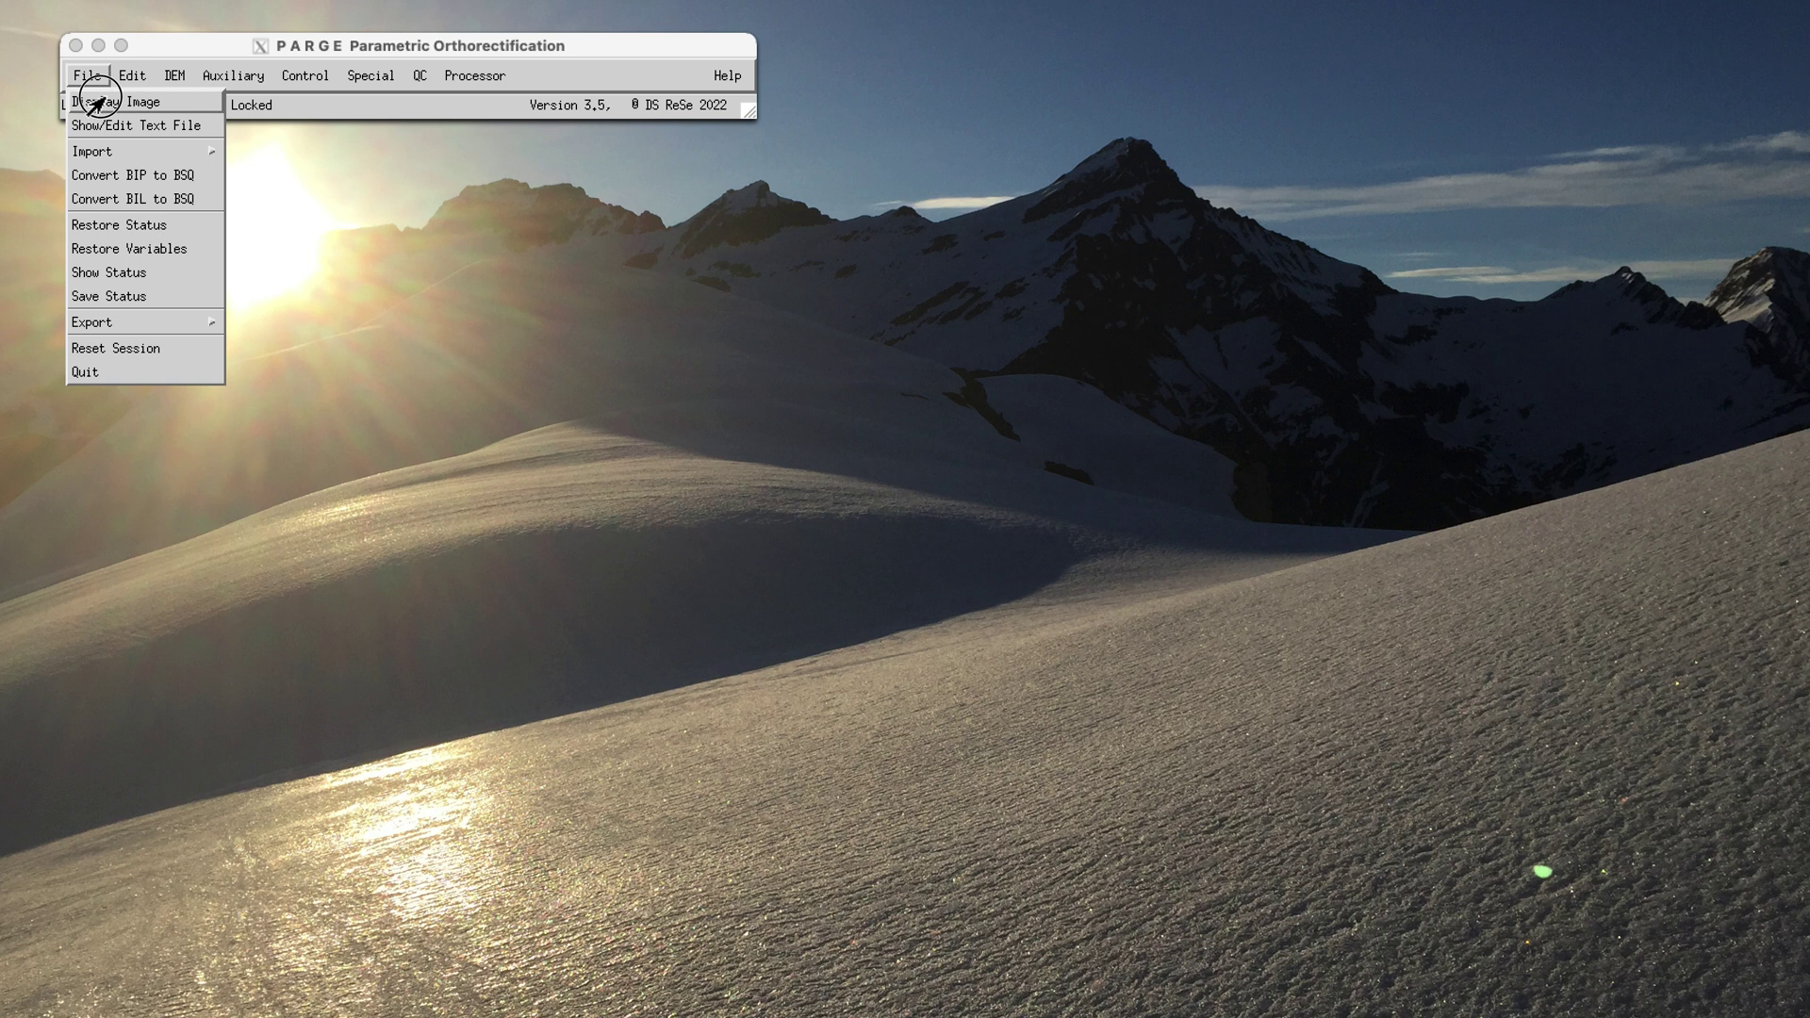
left_click(98, 101)
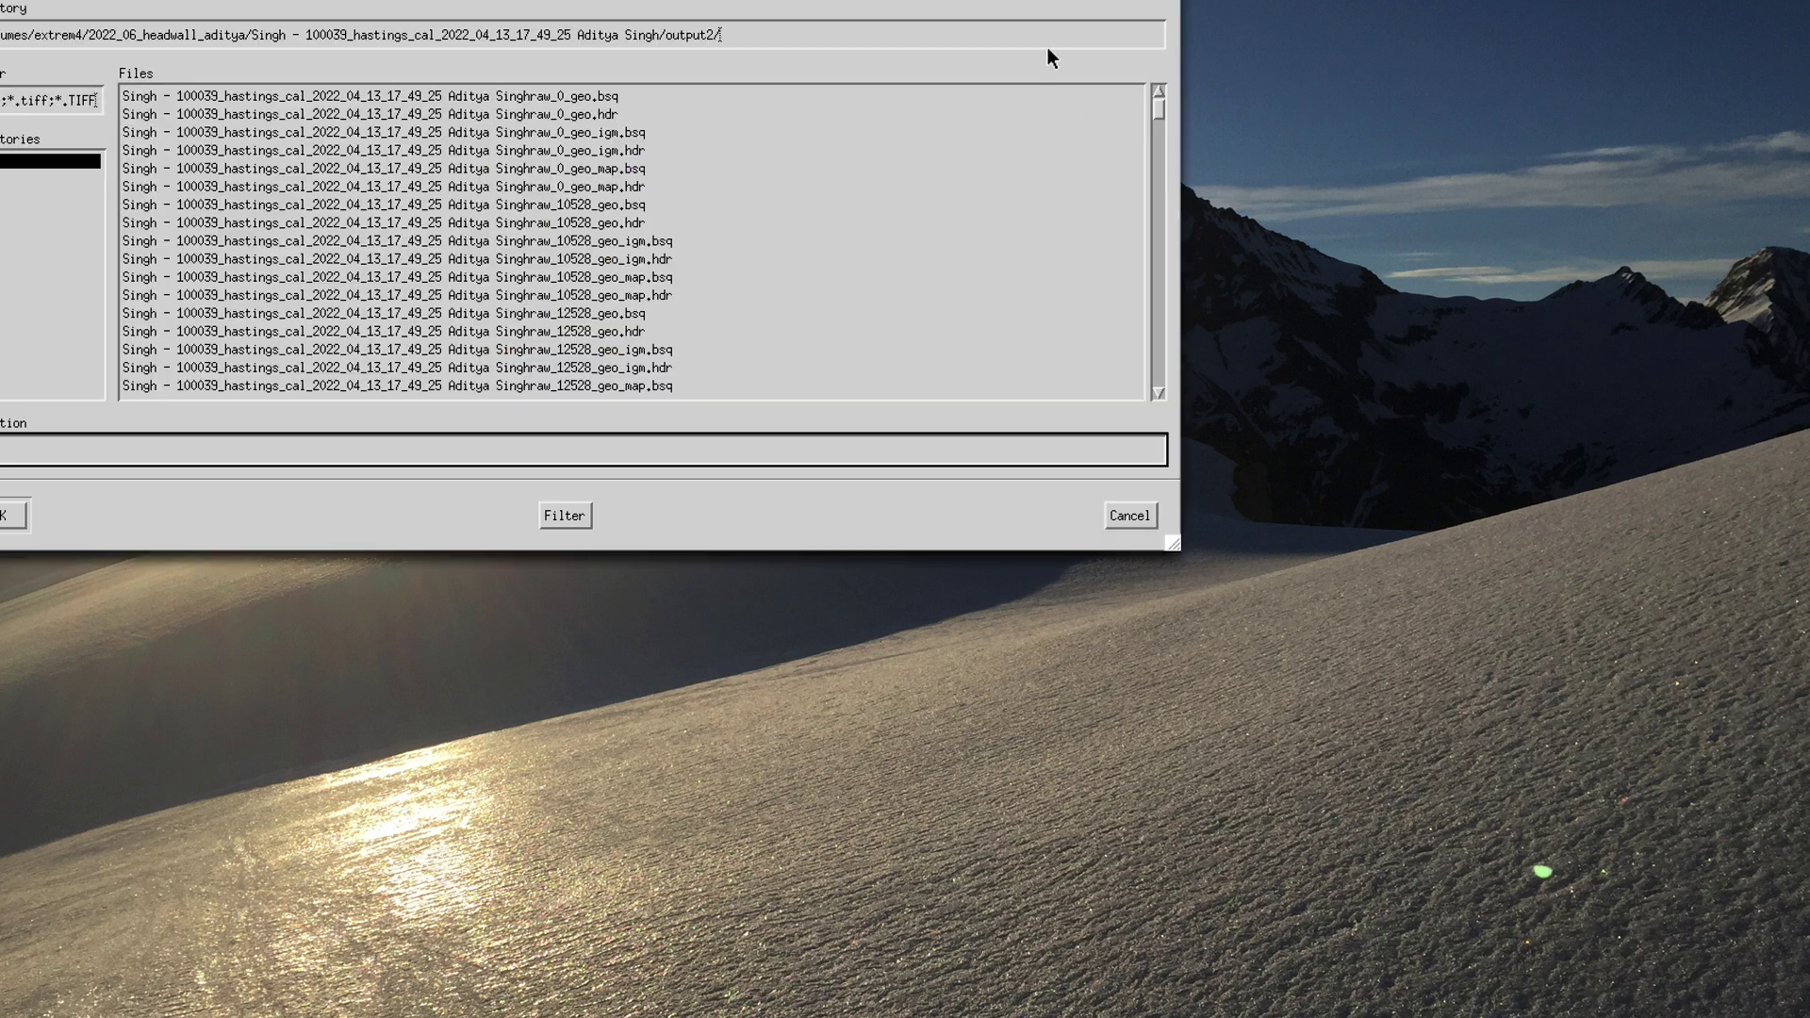
left_click_drag(1070, 0, 1323, 56)
left_click_drag(1421, 194, 1422, 487)
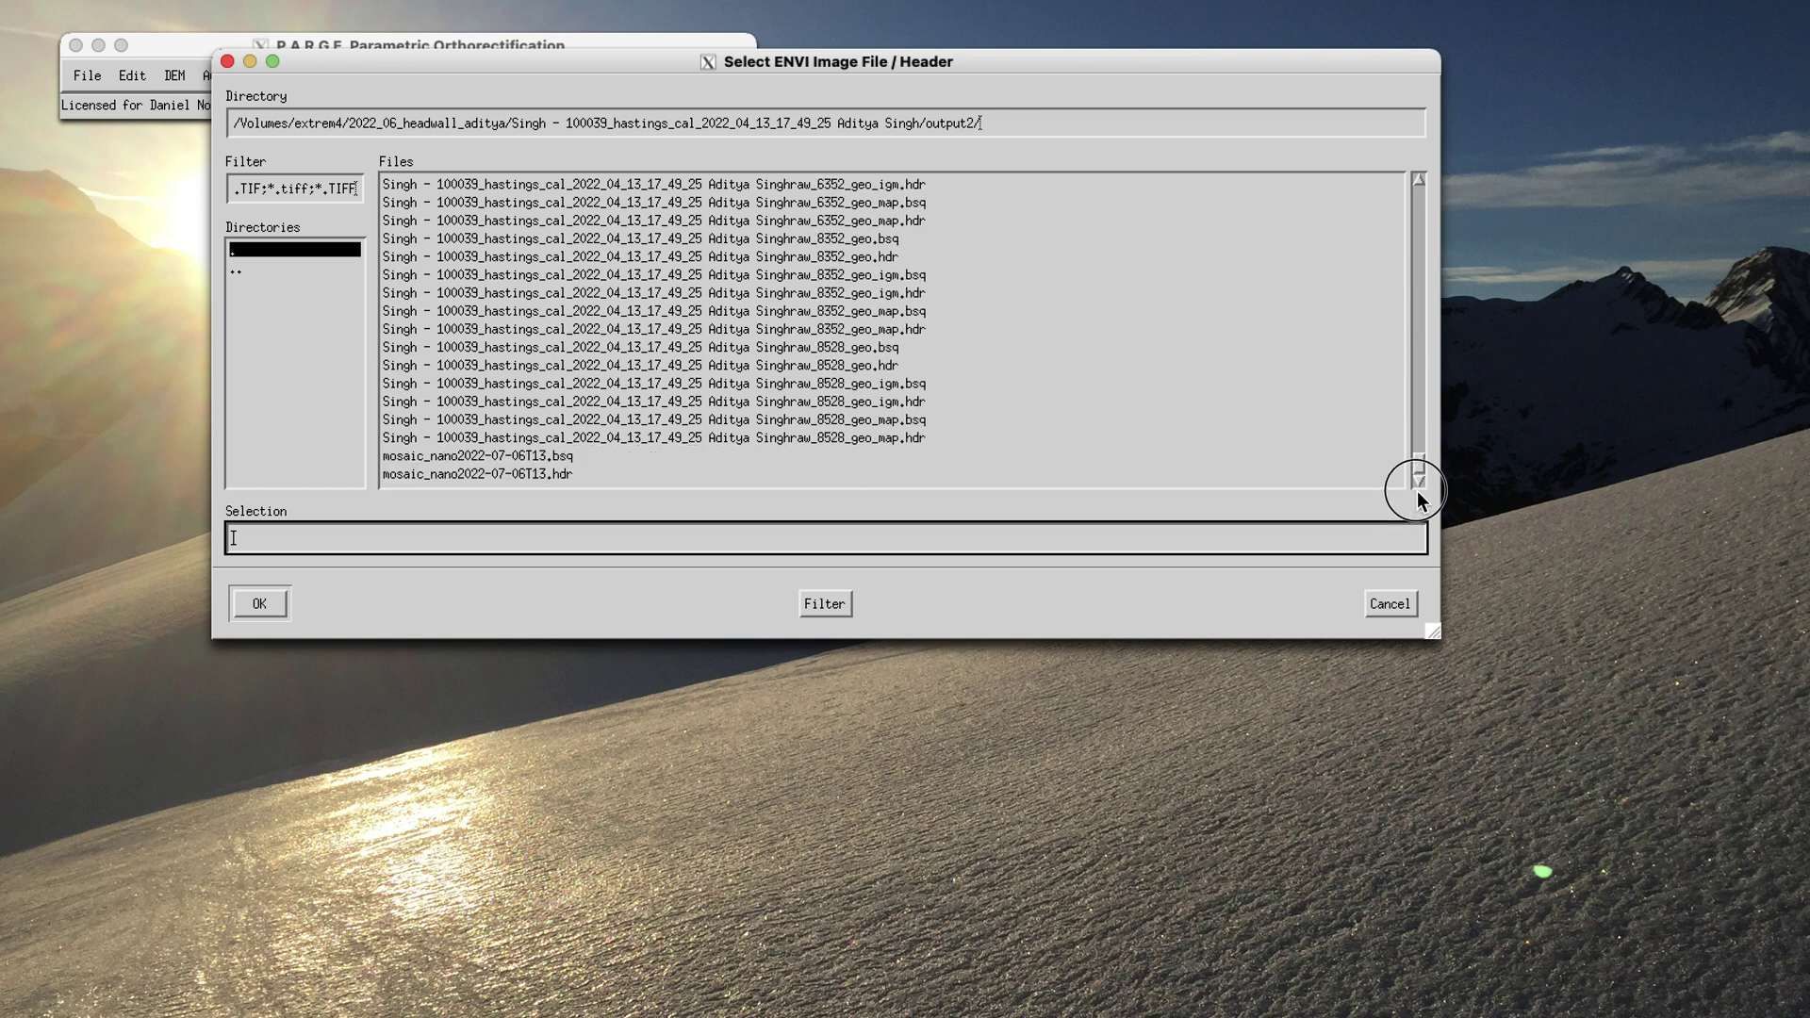
left_click(590, 456)
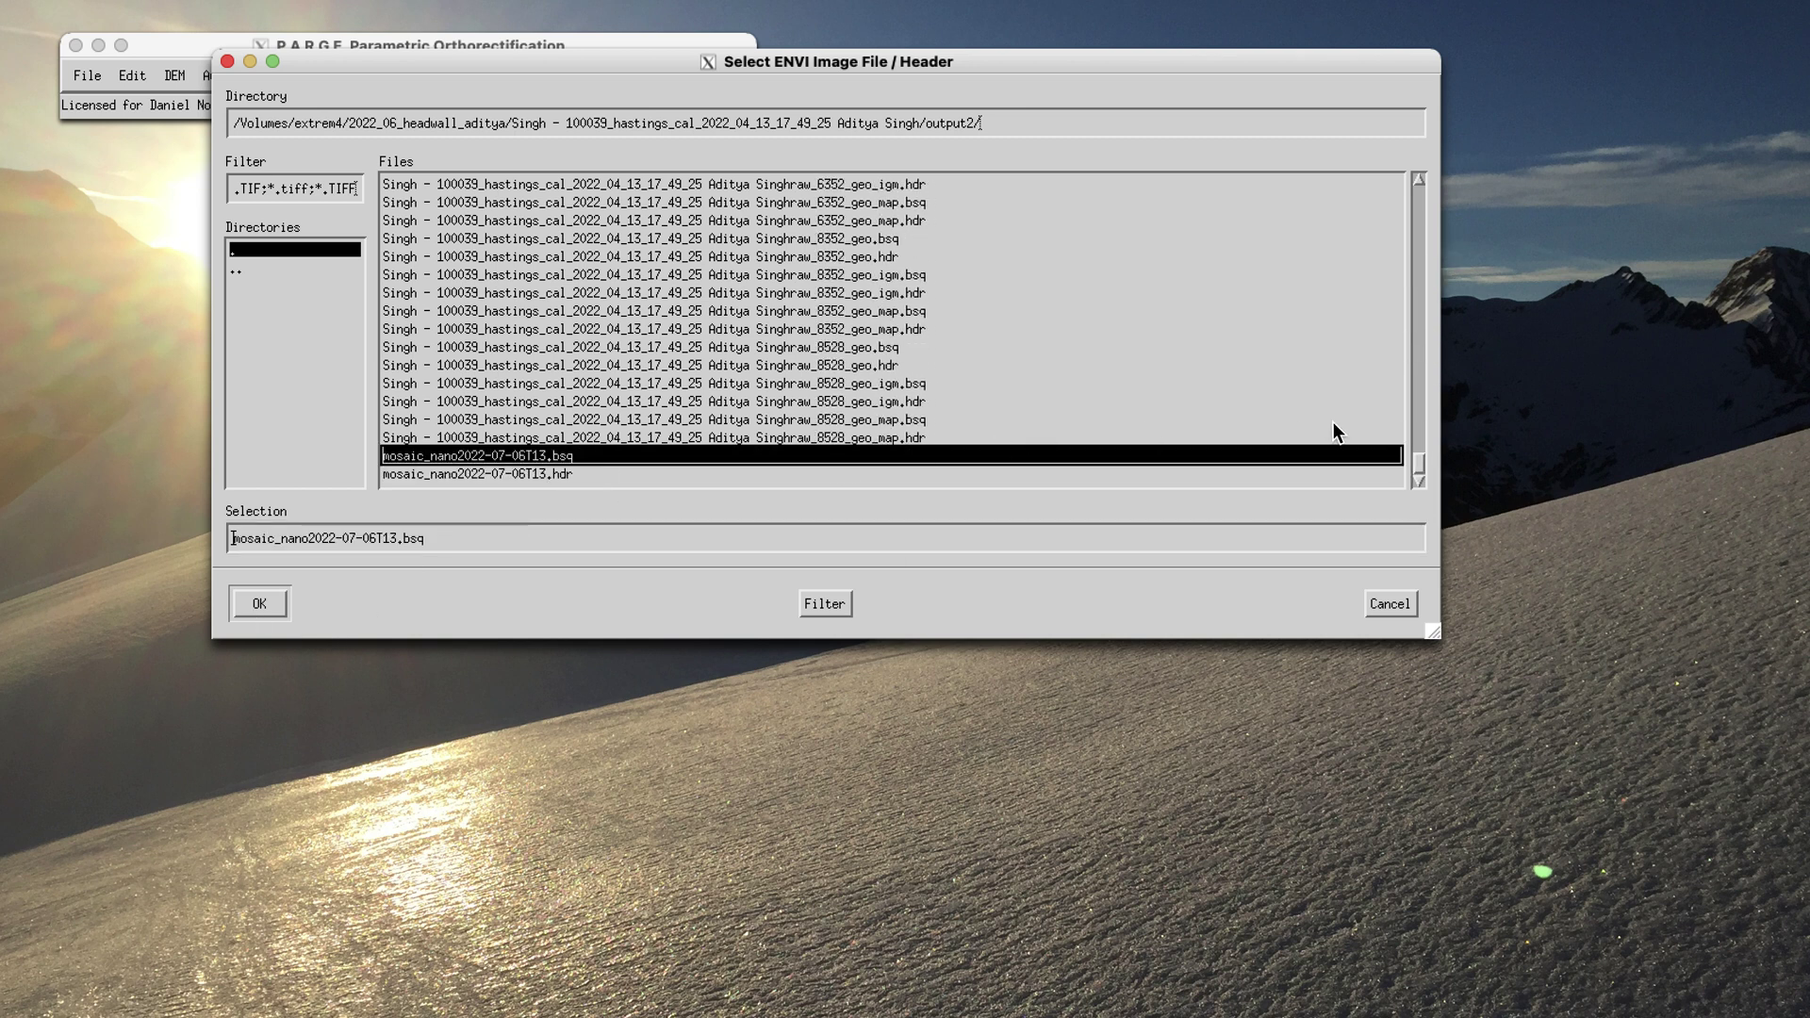
left_click_drag(1417, 463, 1388, 181)
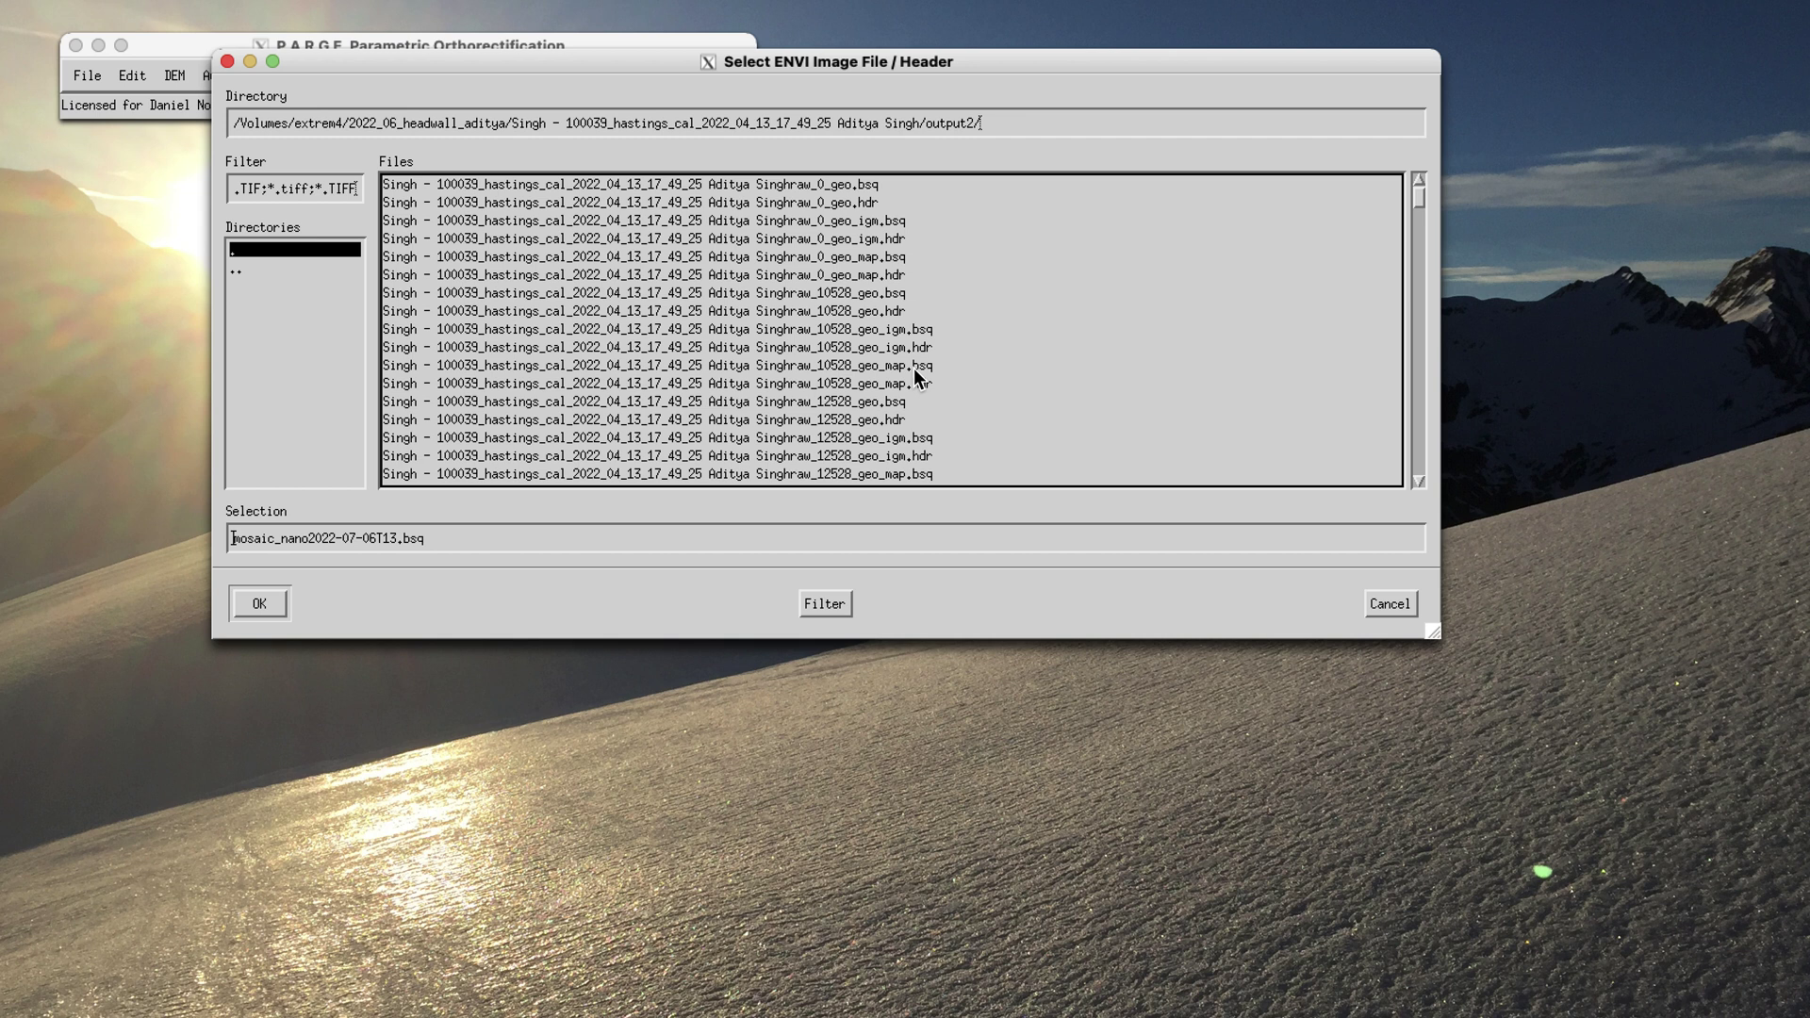
scroll(947, 405, "down", 3)
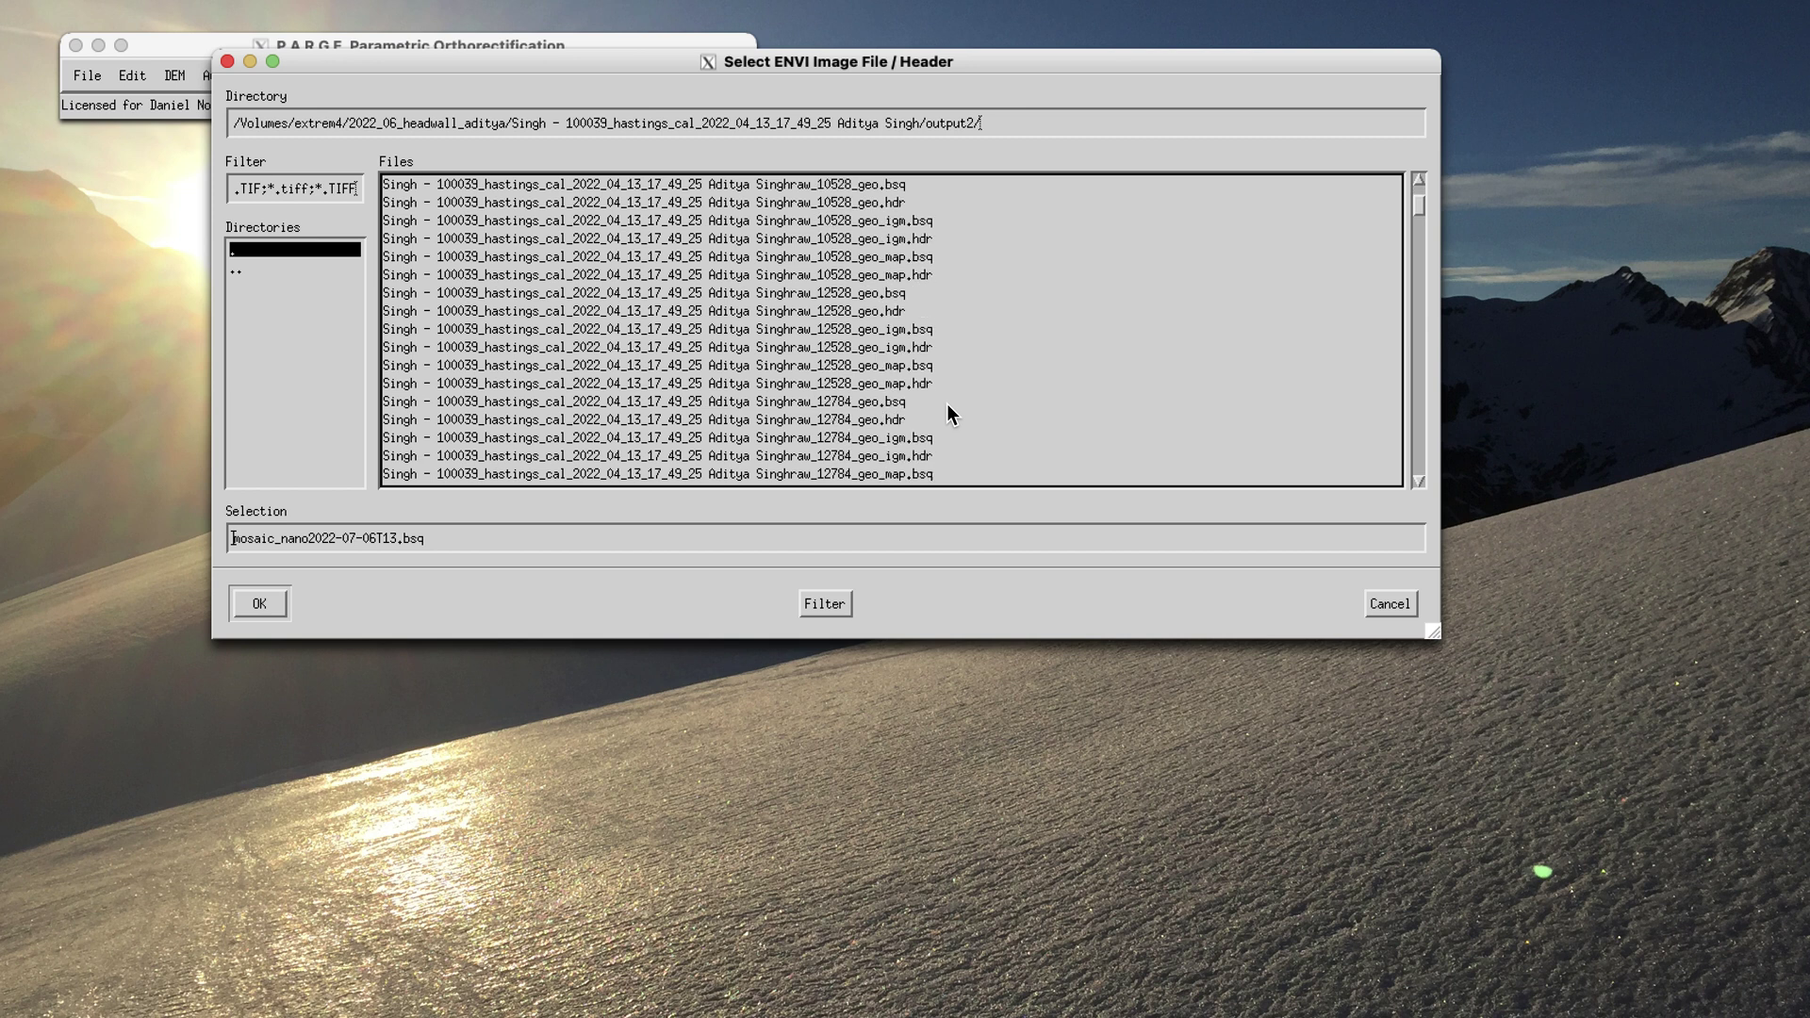
scroll(949, 413, "down", 10)
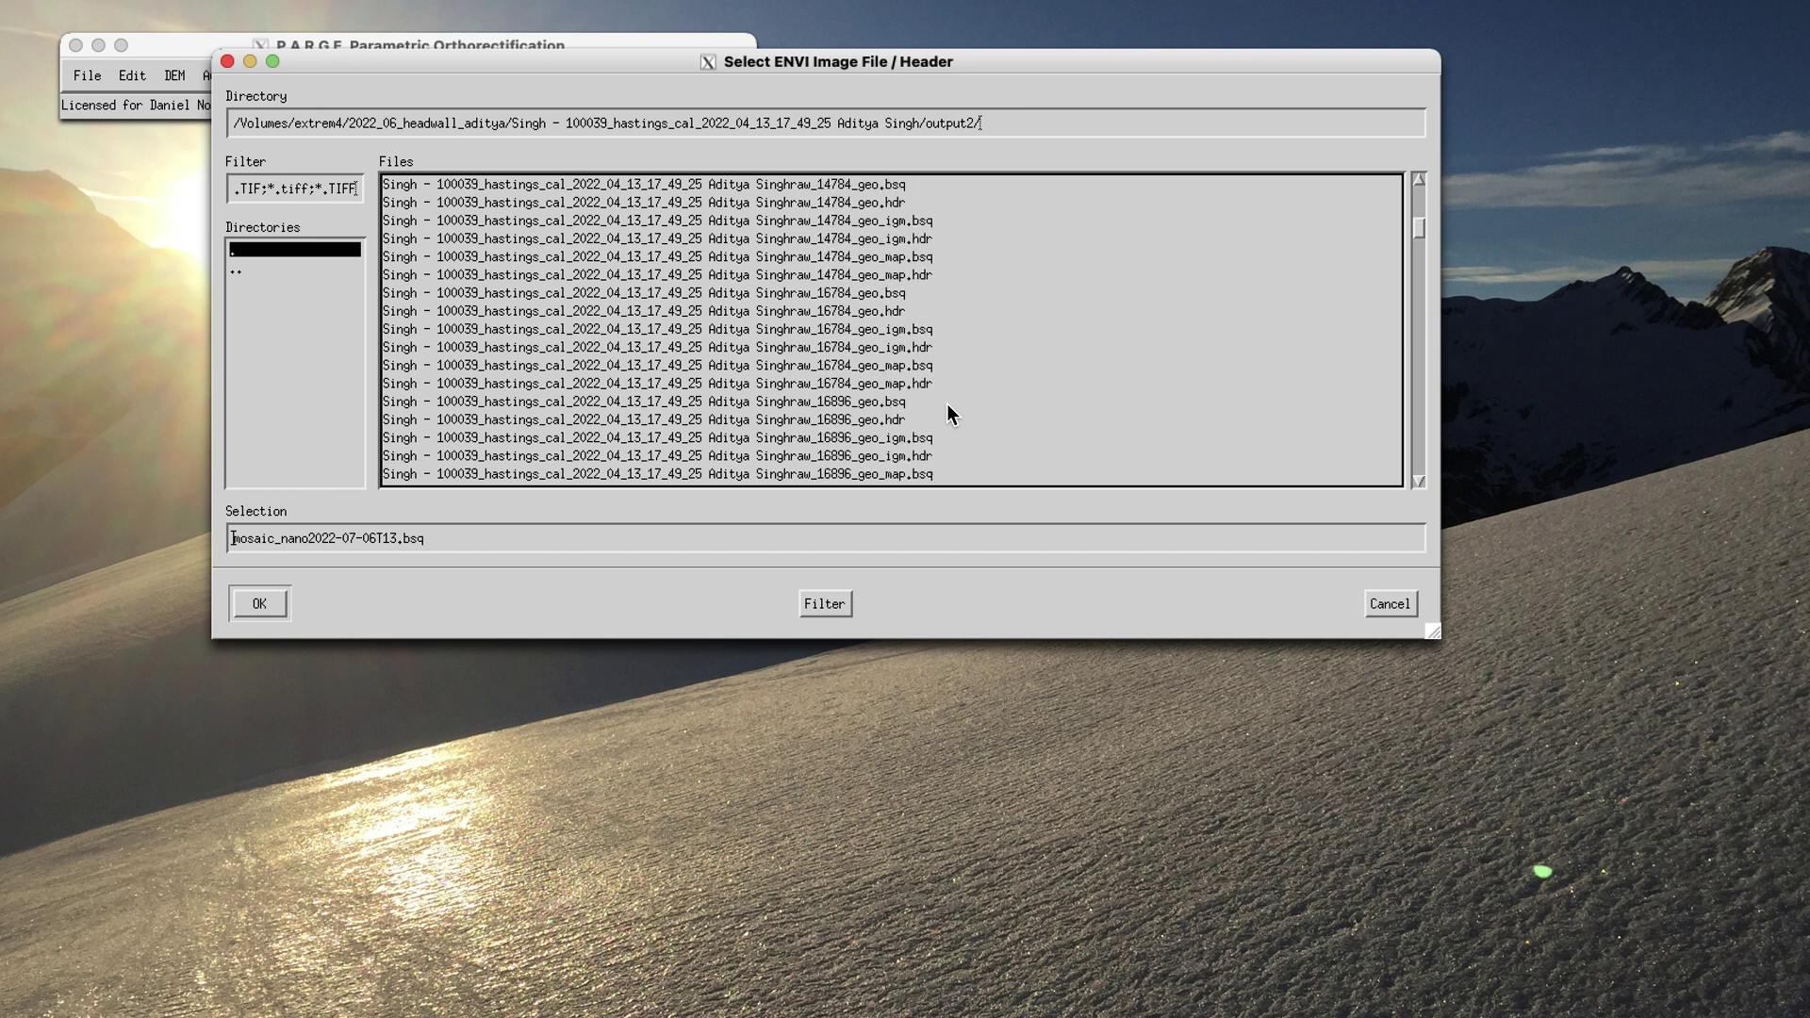
scroll(948, 405, "down", 10)
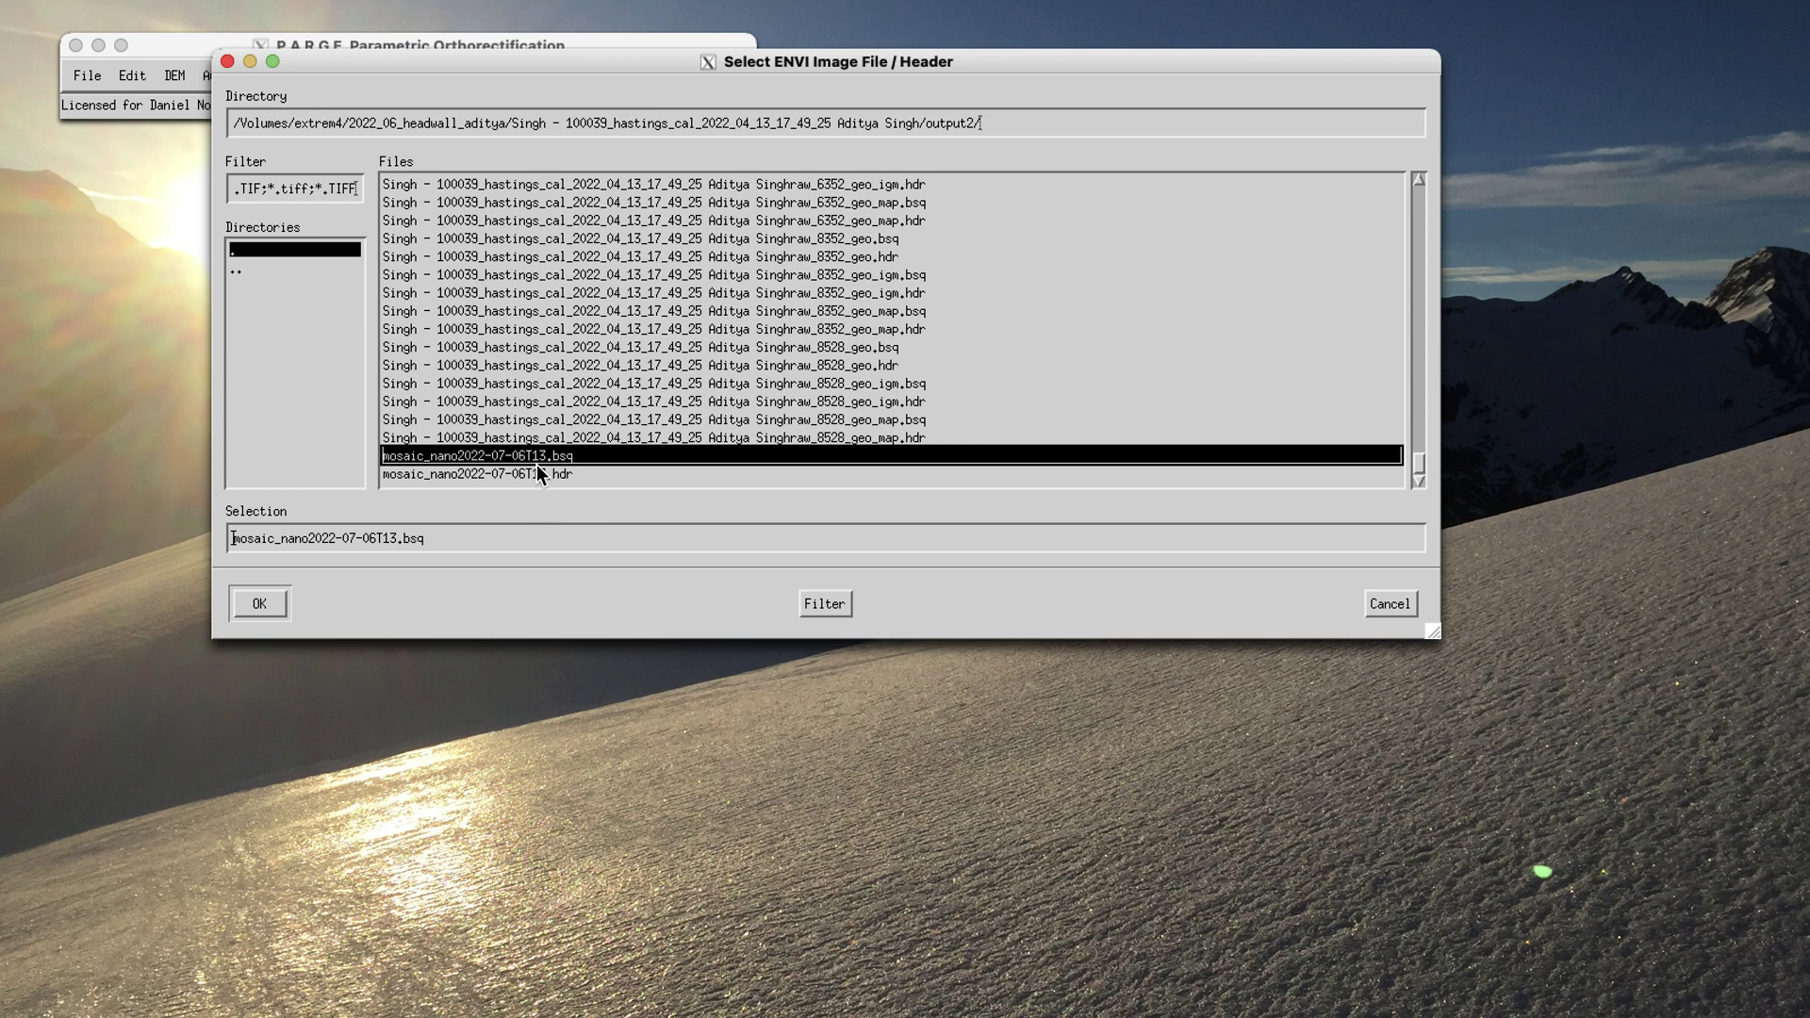
double_click(581, 455)
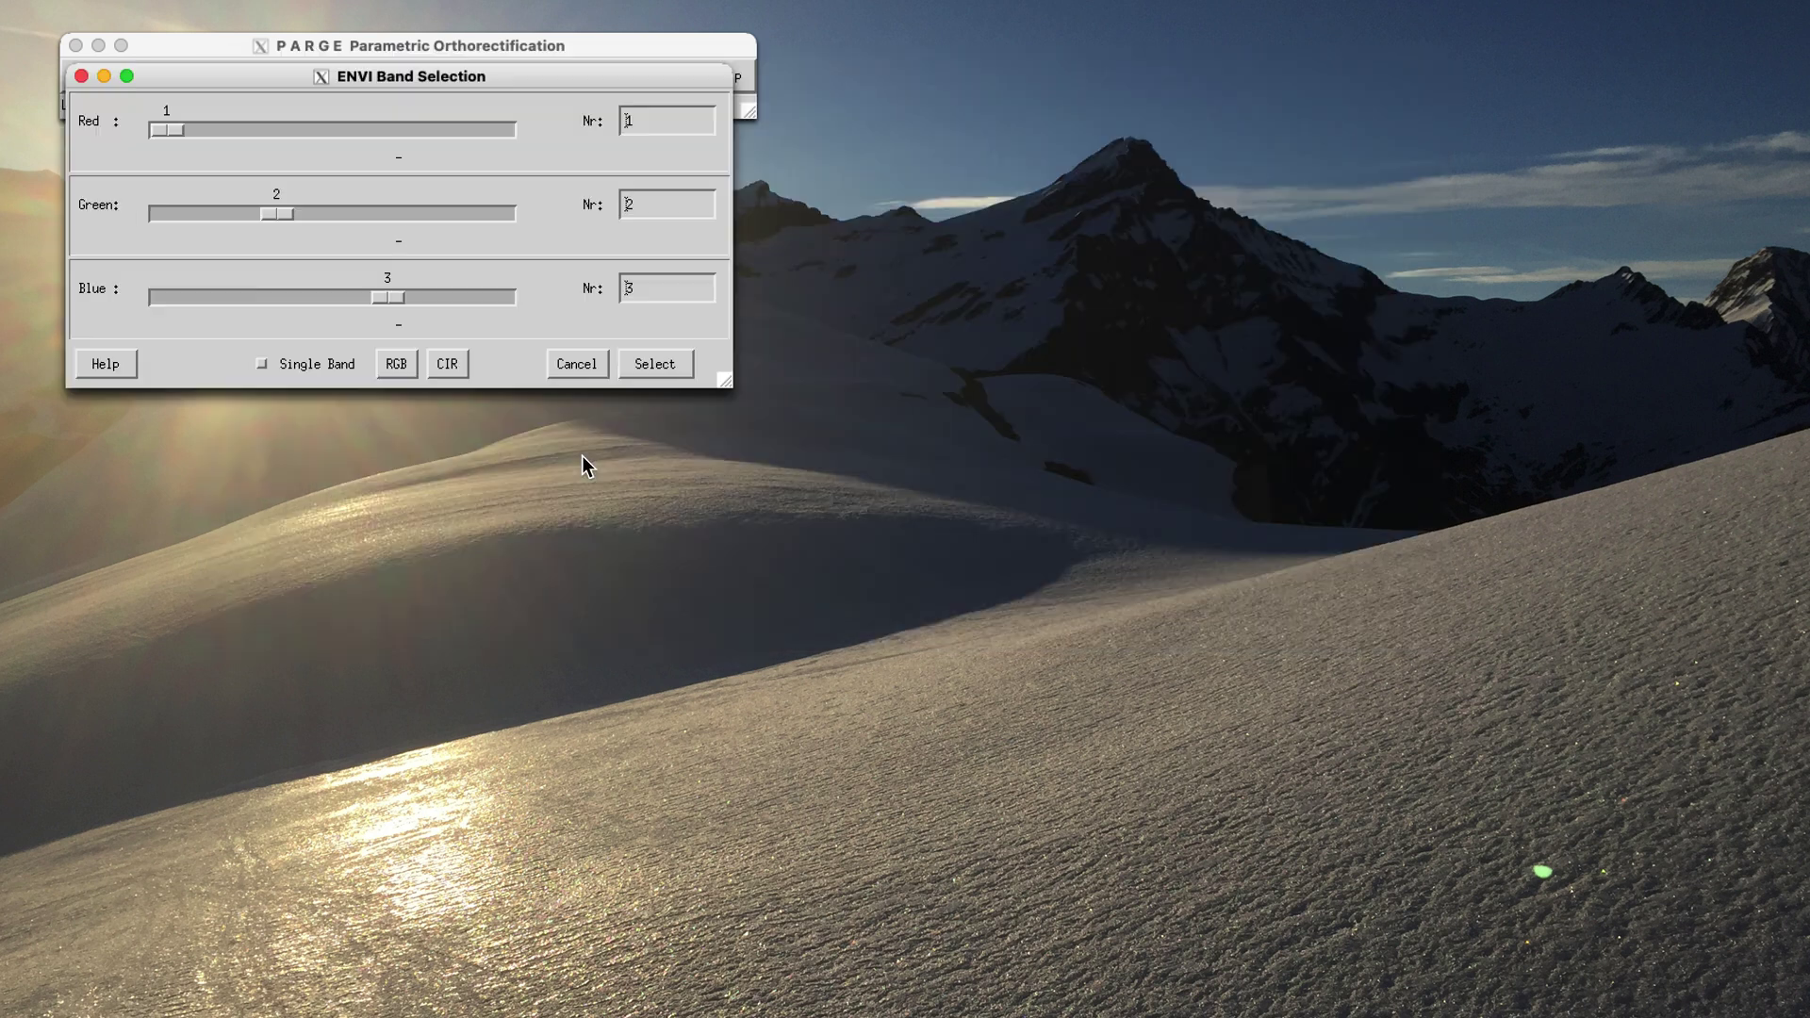
Step: Display the mosaic with the RGB band combination, using bands 3, 2 and 1
left_click_drag(557, 73, 841, 180)
left_click(682, 471)
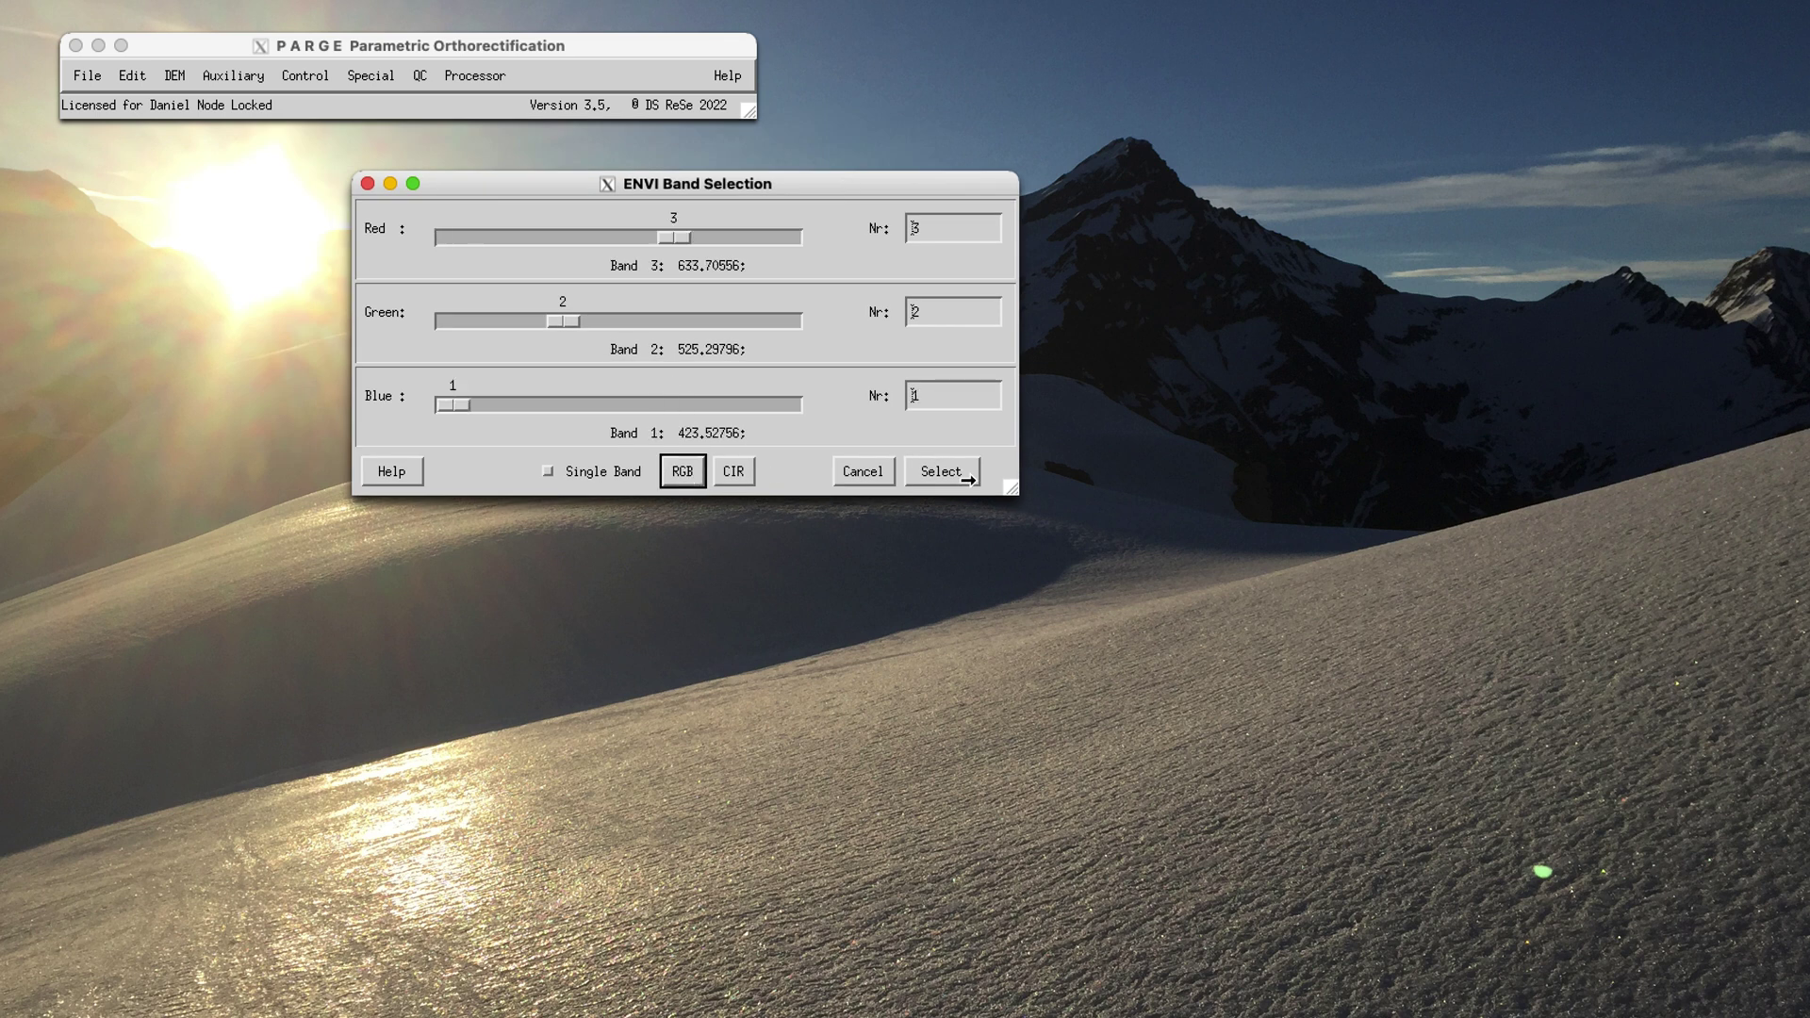
left_click(967, 482)
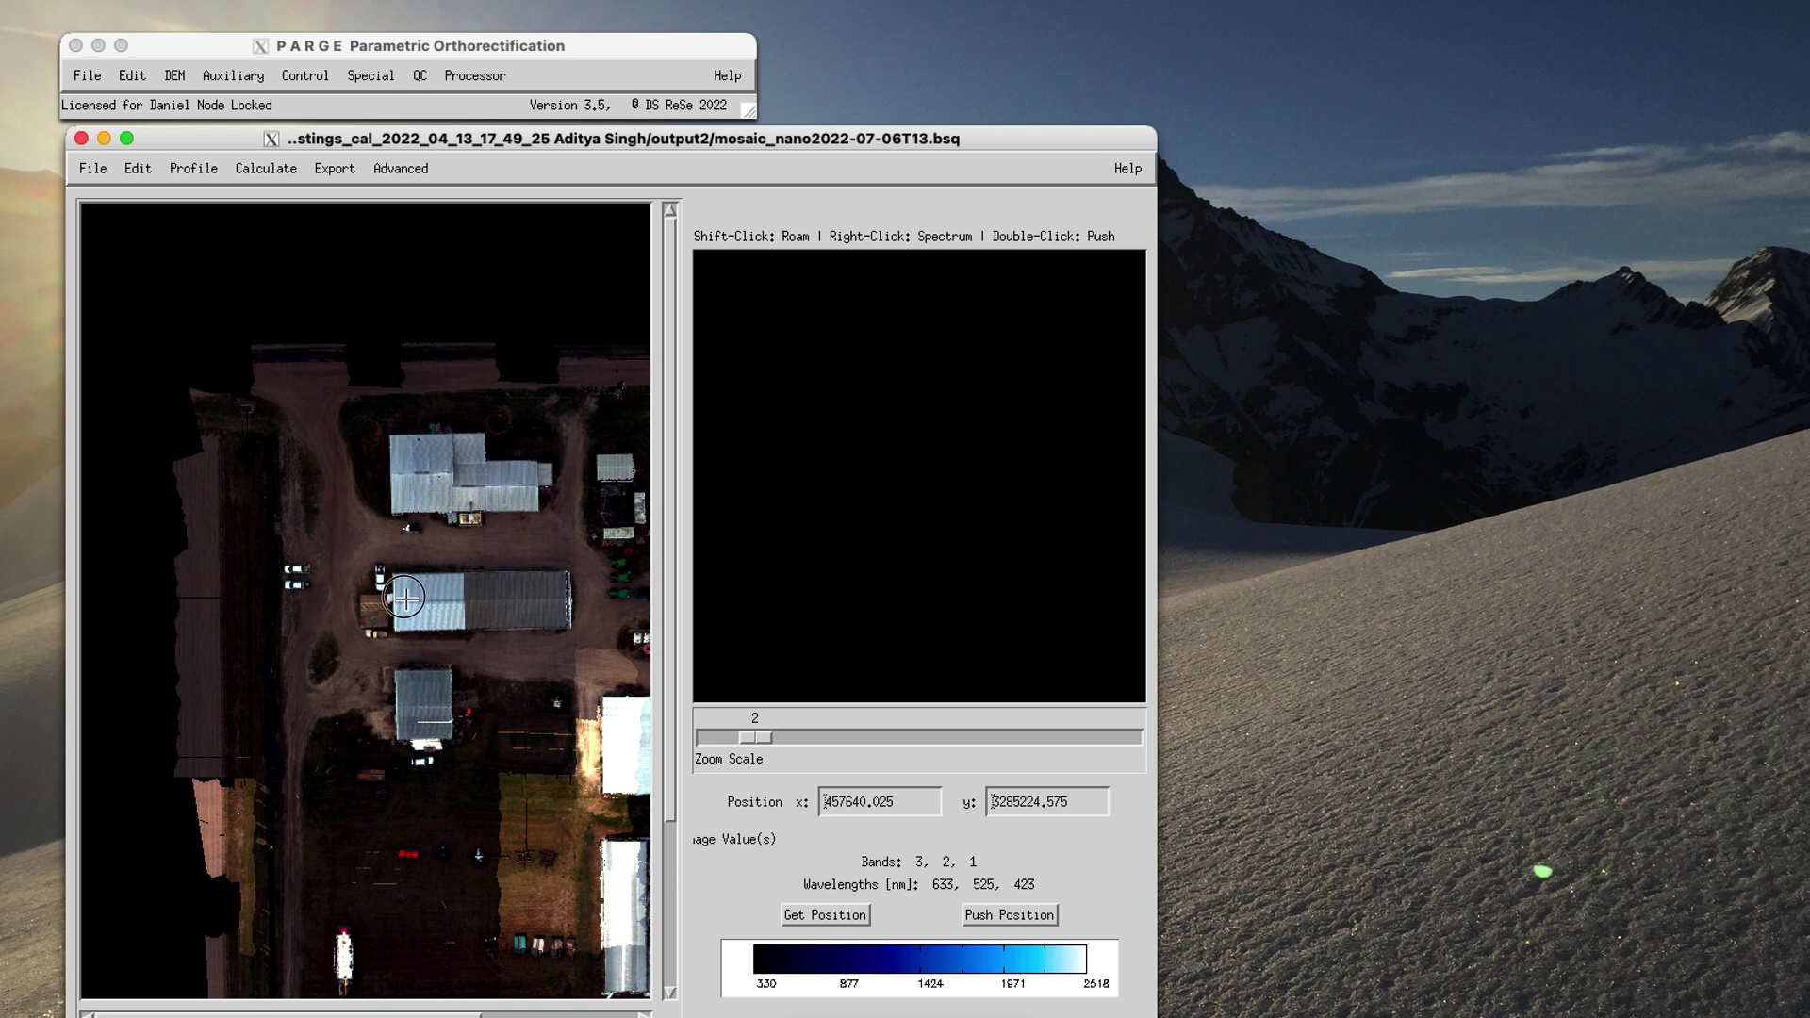
Step: Examine the mosaic's building roofs in the zoom view to judge how well the flight lines fit together
left_click(374, 569)
left_click_drag(374, 568, 557, 615)
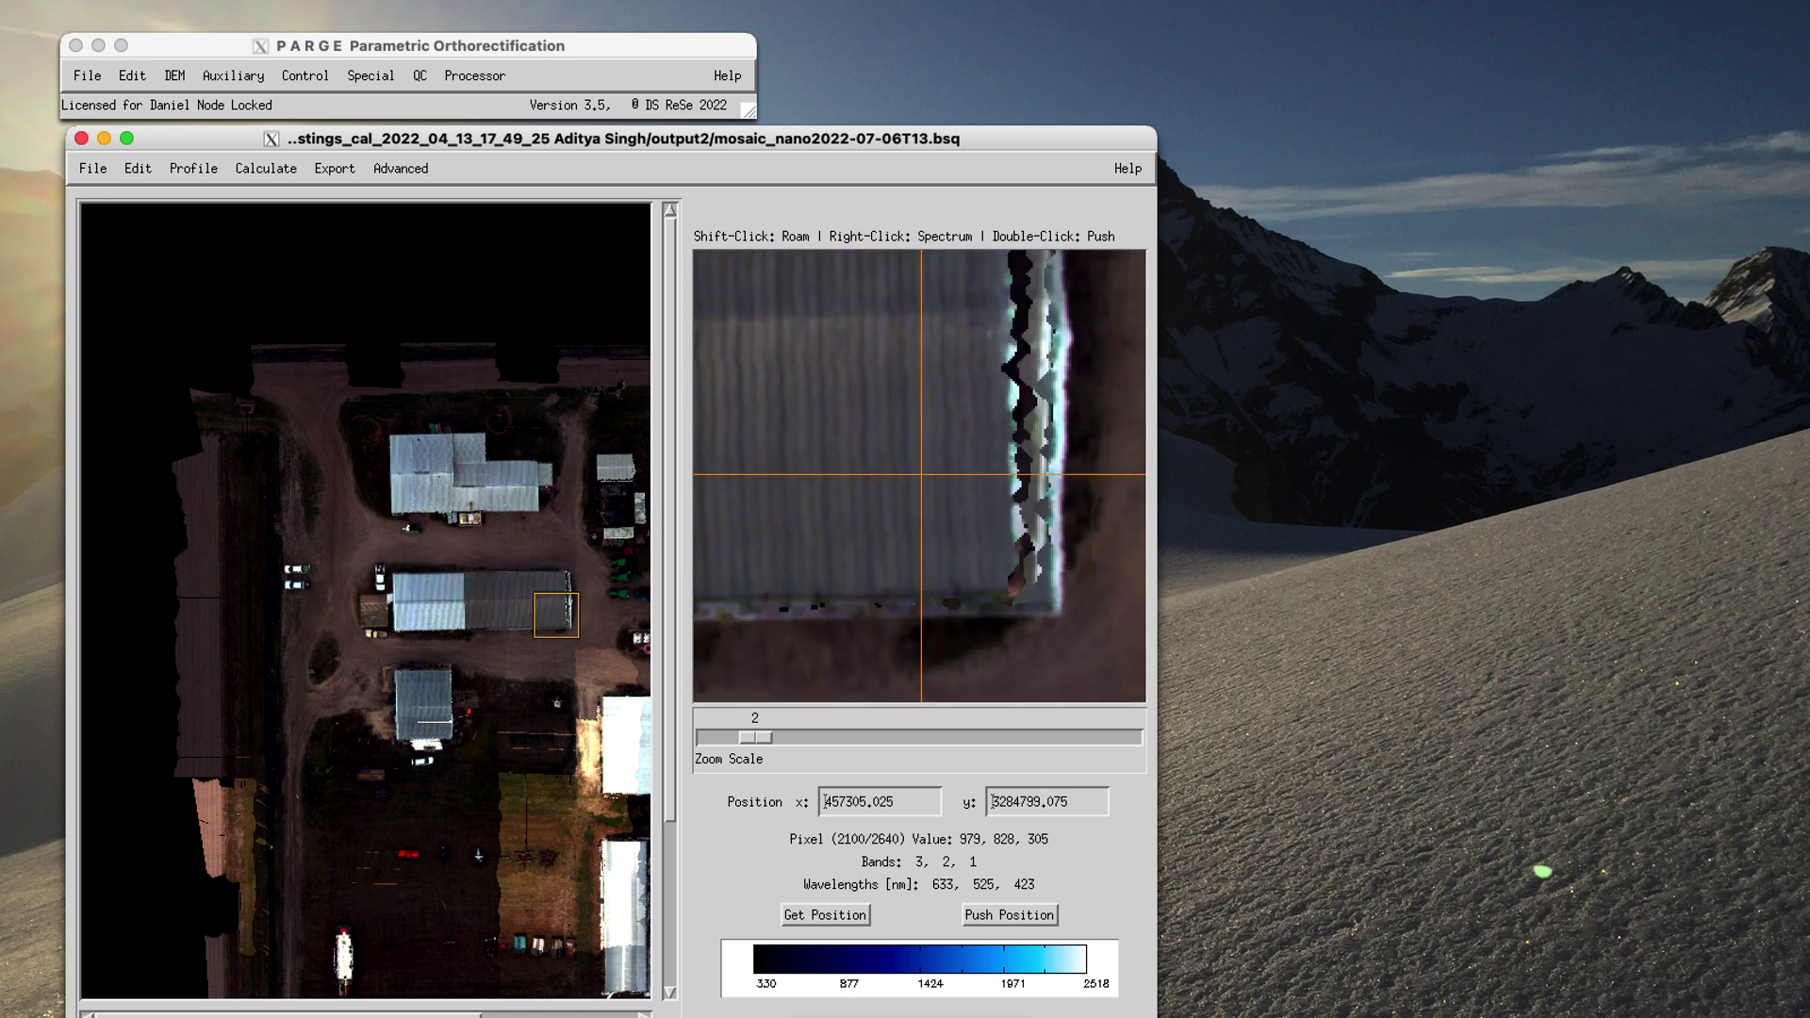
left_click_drag(406, 1016, 594, 997)
left_click_drag(392, 708, 290, 459)
left_click_drag(772, 138, 1240, 58)
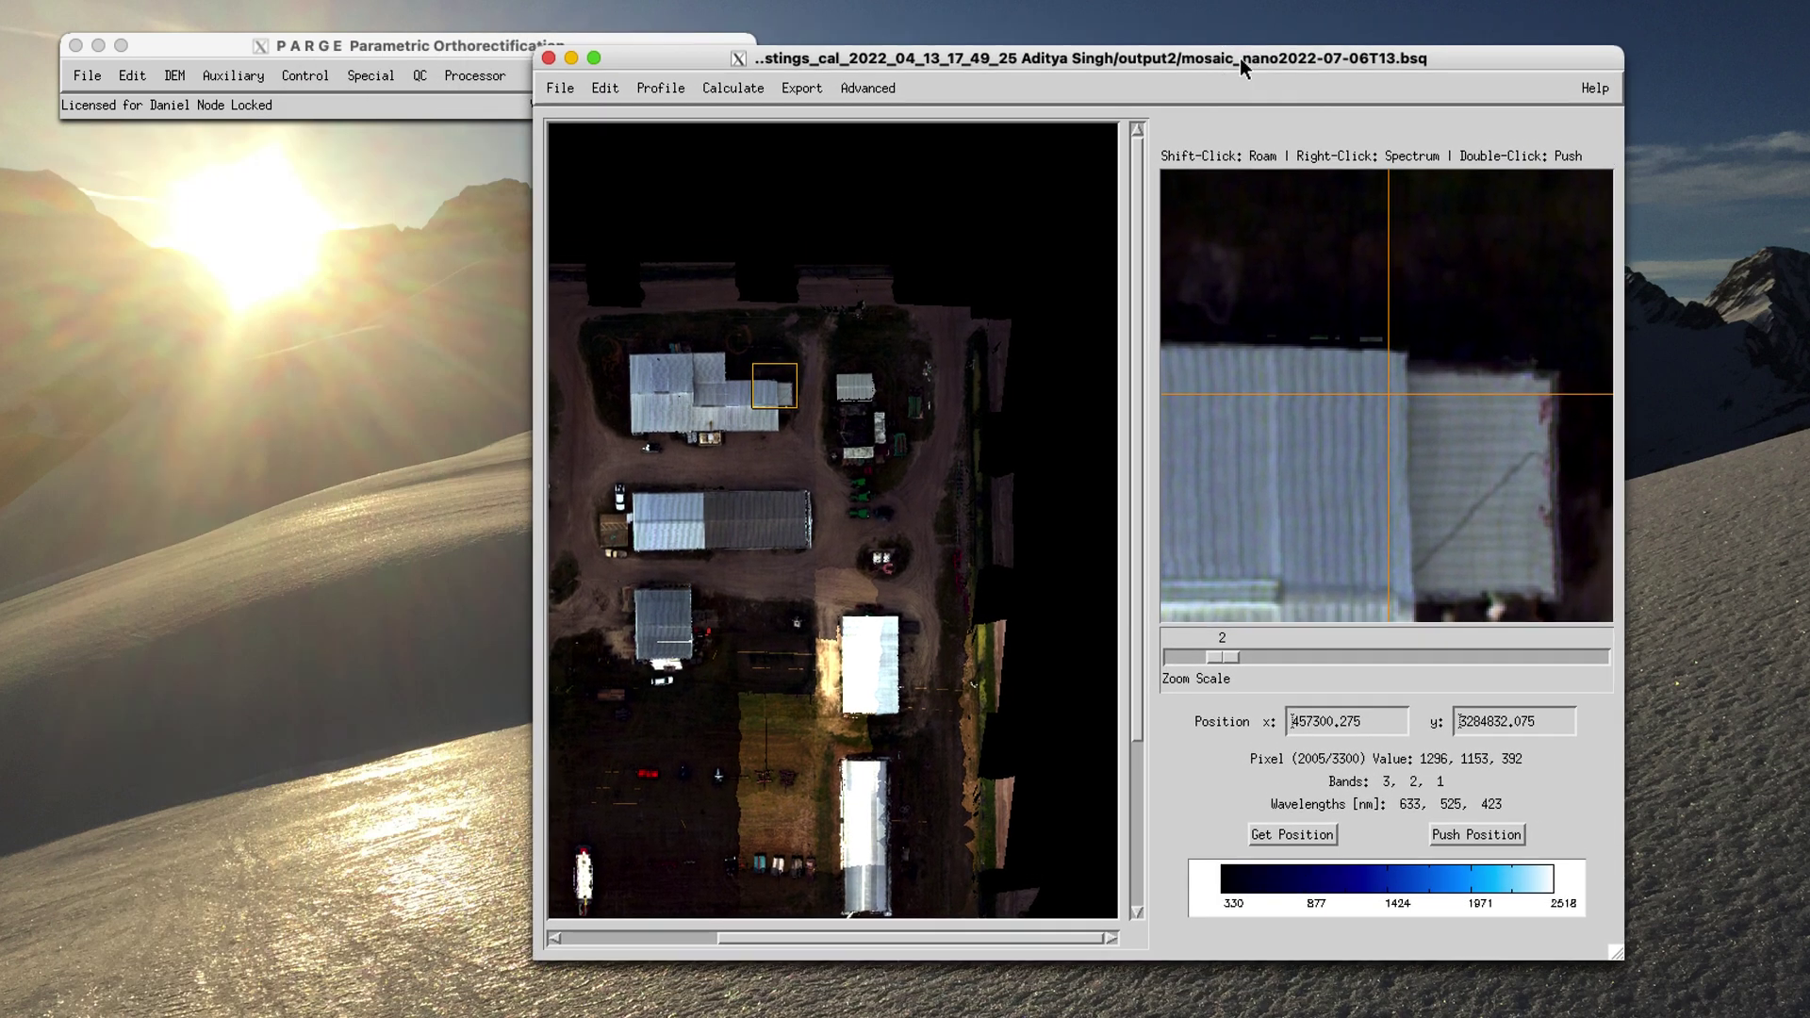